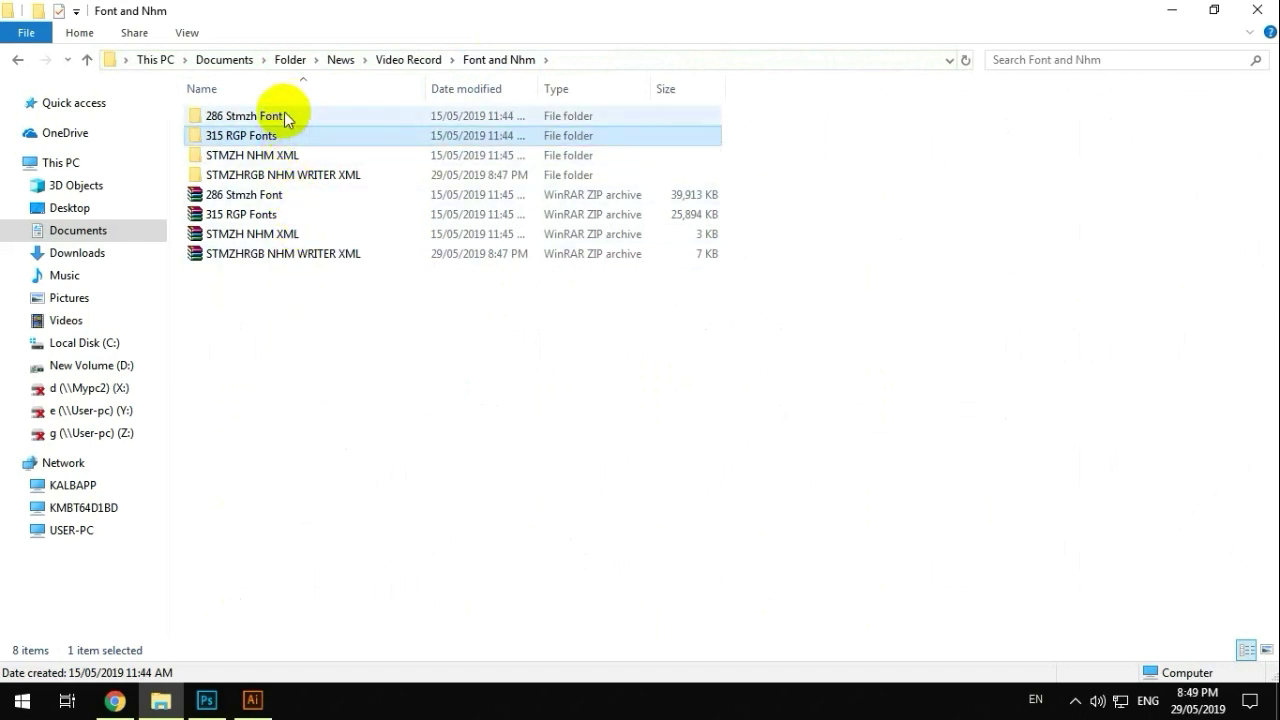
Step: Select every font in the 286 Stmzh Font folder, check the install option, and return to the Font and Nhm folder
{"action": "left_click", "coordinate": [286, 115]}
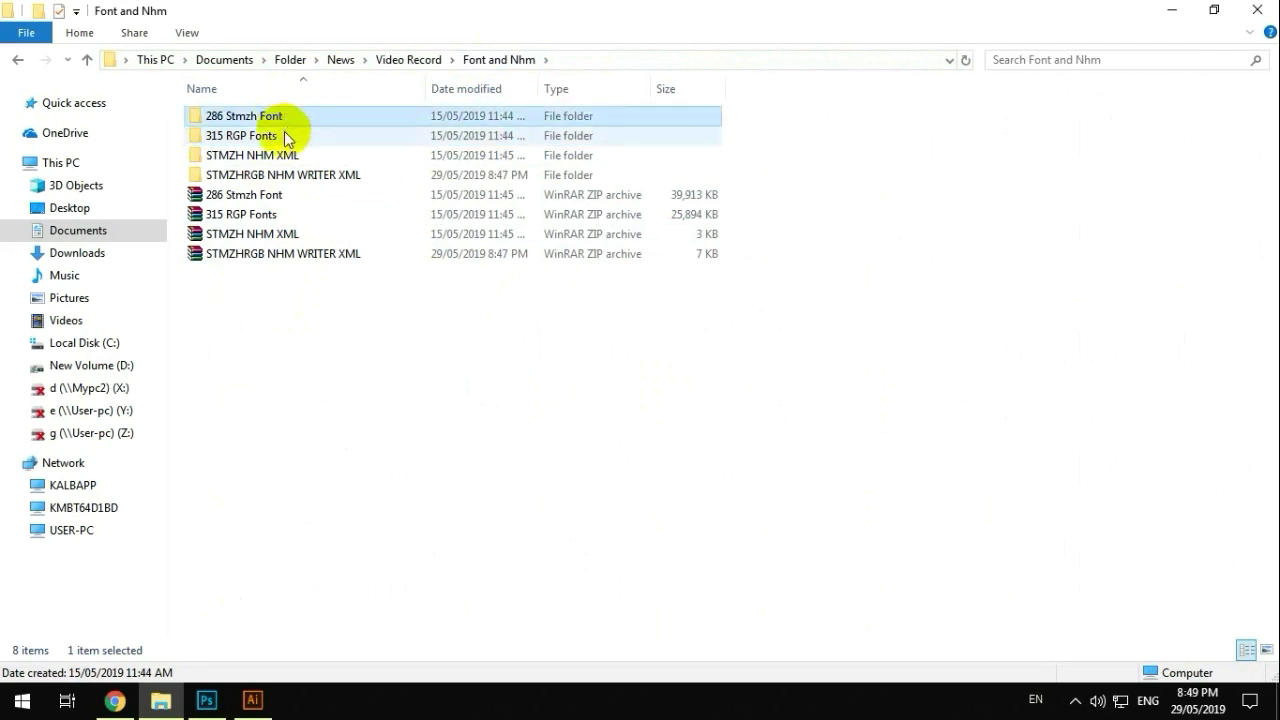
{"action": "left_click", "coordinate": [286, 138]}
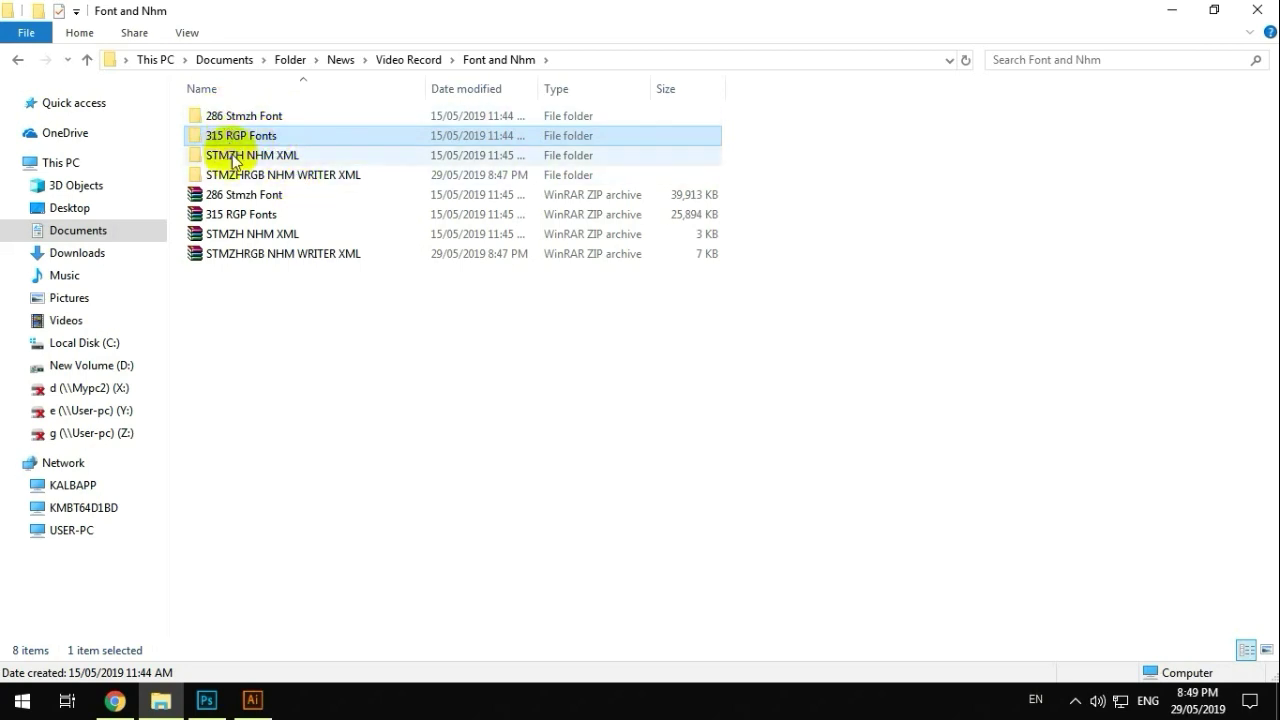
{"action": "left_click", "coordinate": [240, 120]}
{"action": "double_click", "coordinate": [240, 120]}
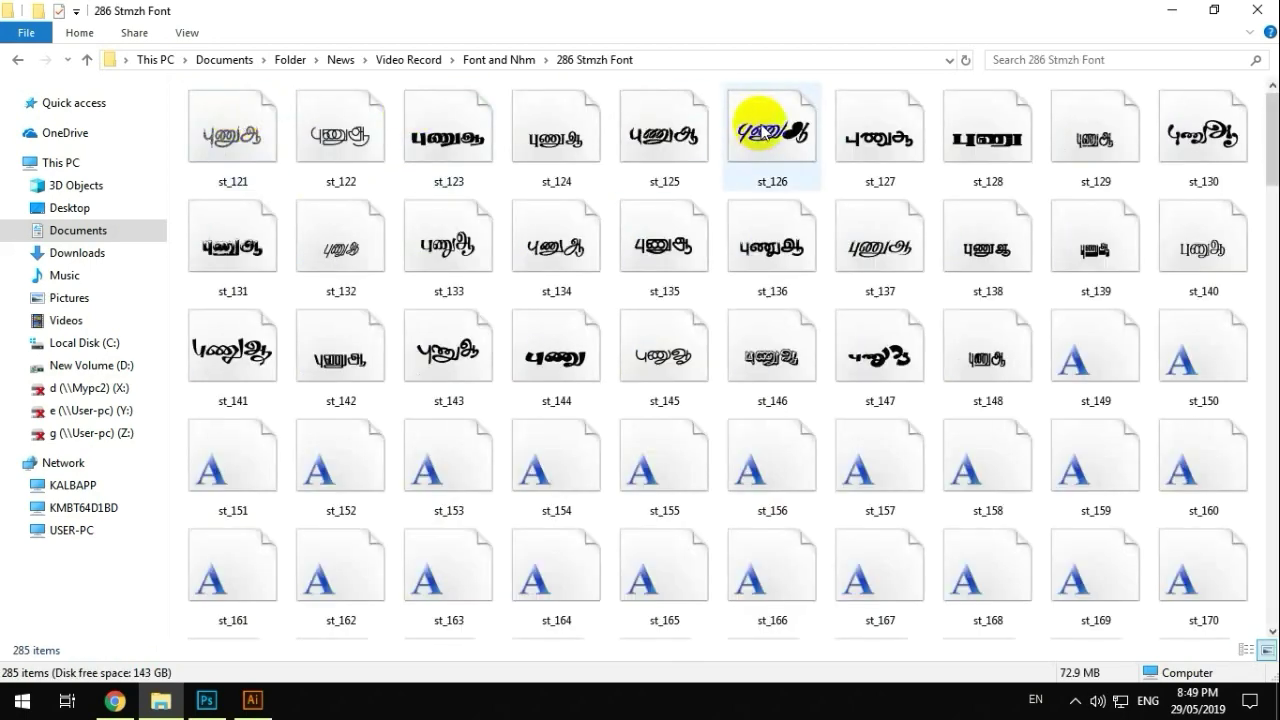
{"action": "key", "text": "ctrl+a"}
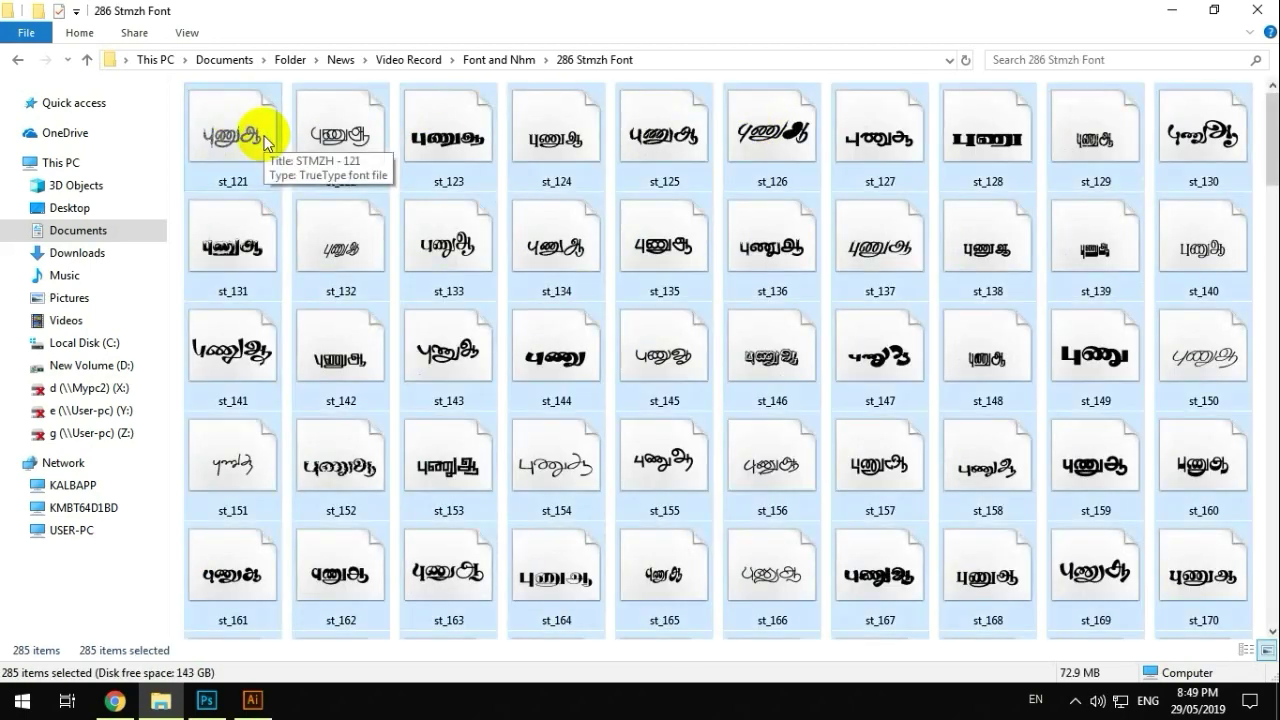
{"action": "right_click", "coordinate": [266, 141]}
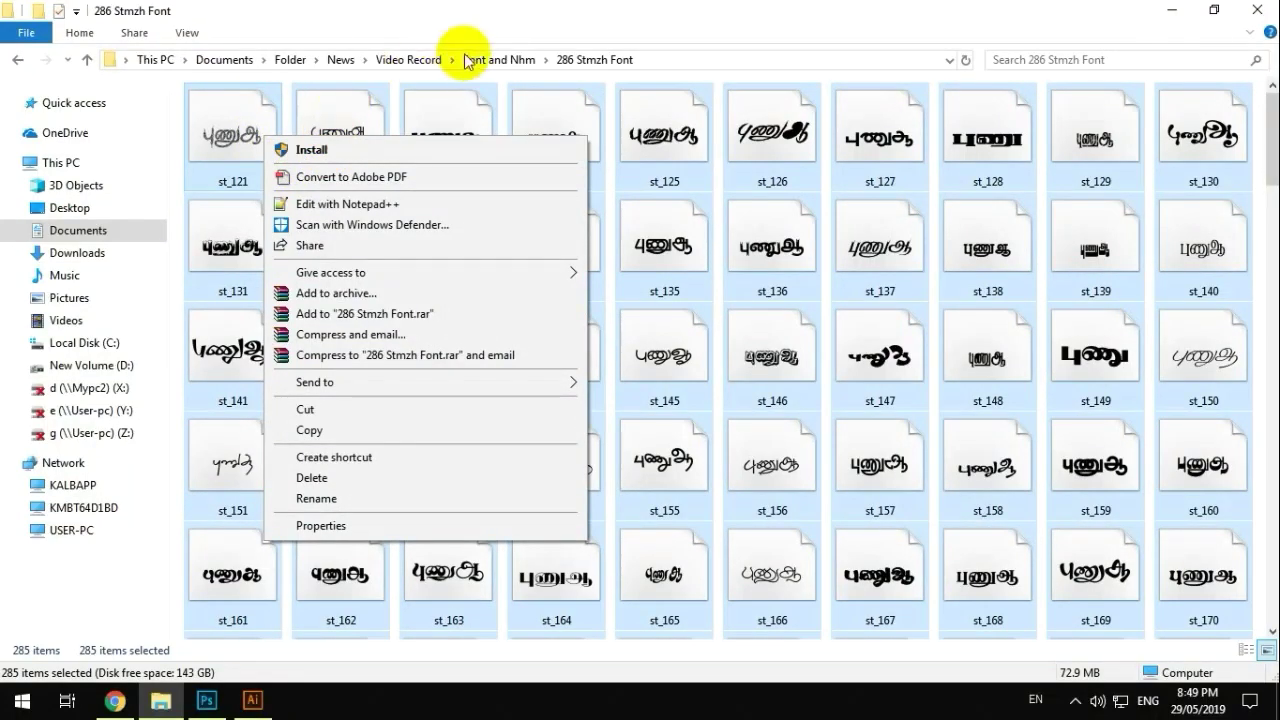
{"action": "left_click", "coordinate": [499, 59]}
Step: Select all fonts in the 315 RGP Fonts folder, check their file options, and return to the Font and Nhm folder
{"action": "double_click", "coordinate": [221, 135]}
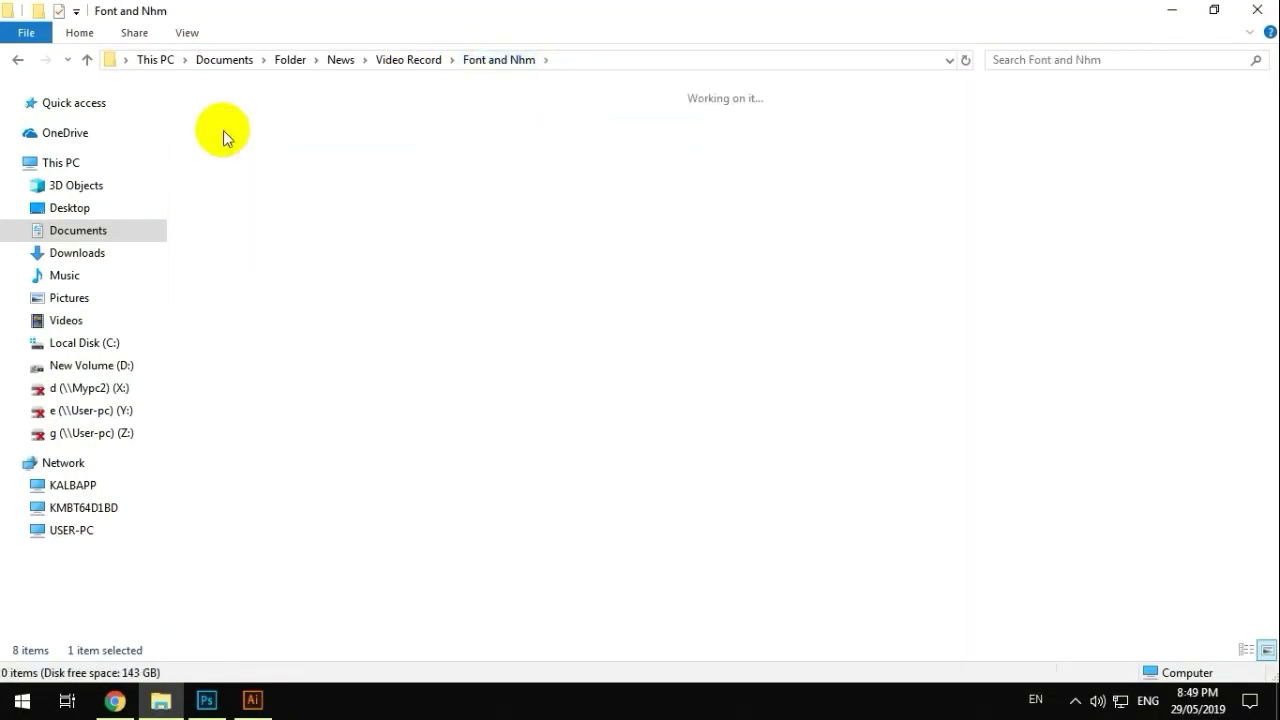
{"action": "key", "text": "ctrl+a"}
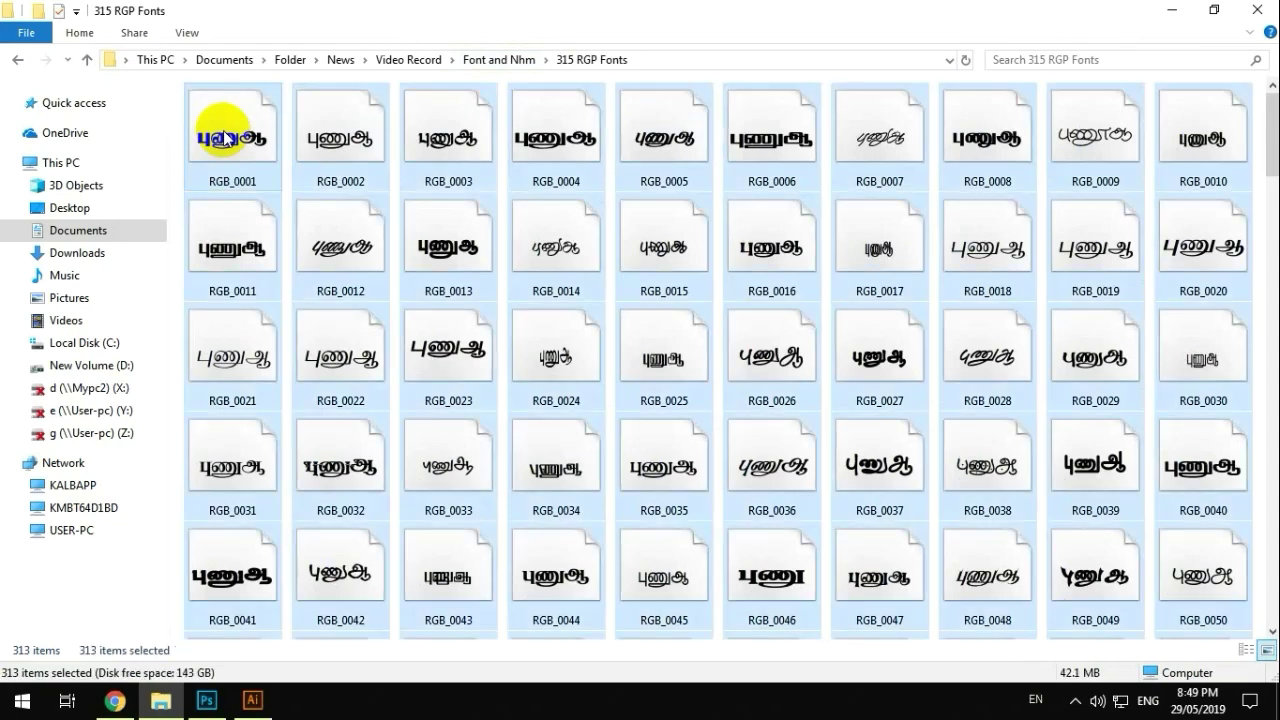
{"action": "right_click", "coordinate": [226, 136]}
{"action": "left_click", "coordinate": [495, 59]}
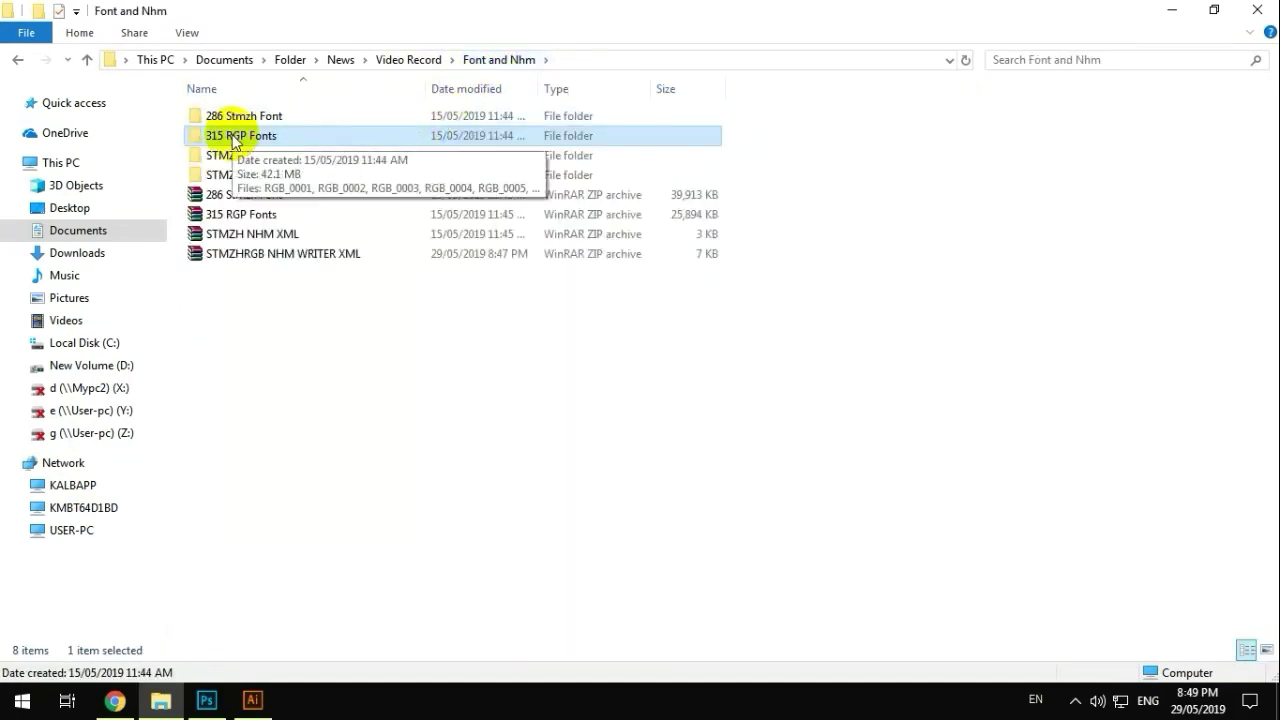
{"action": "left_click", "coordinate": [318, 340]}
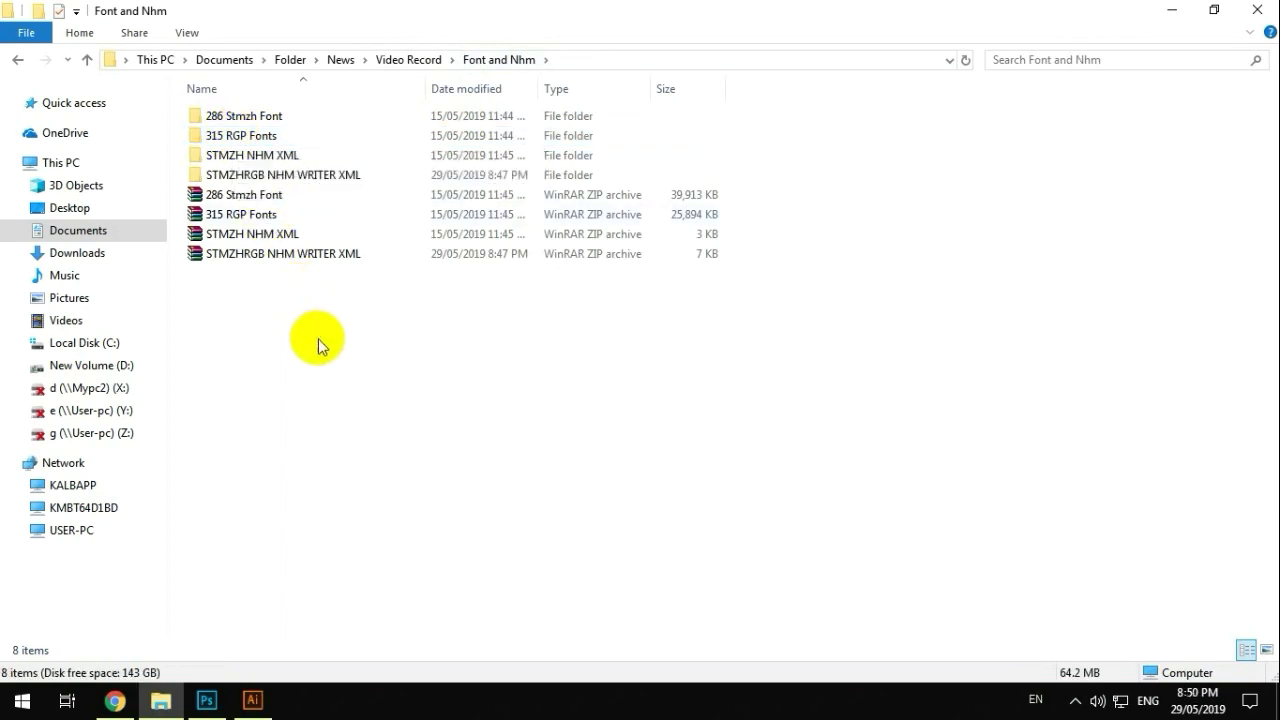
Step: Examine the contents of the STMZH NHM XML and STMZHRGB NHM WRITER XML folders, returning to the Font and Nhm folder
{"action": "double_click", "coordinate": [293, 157]}
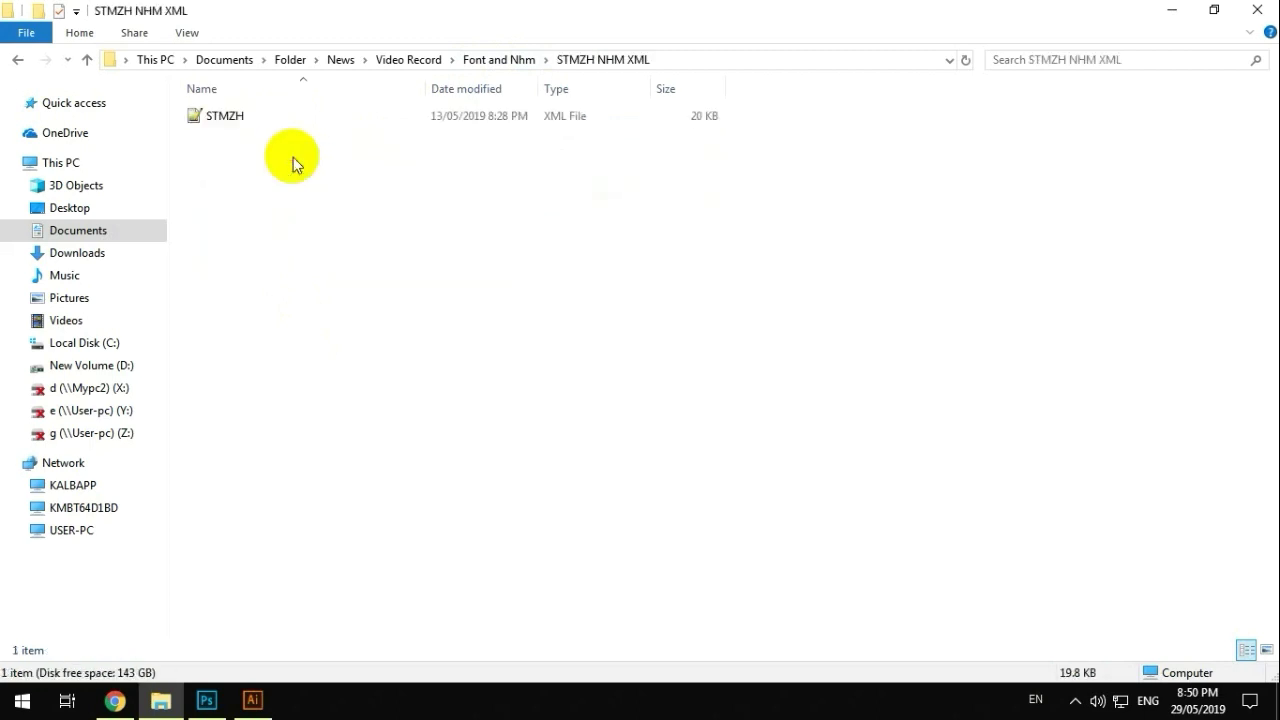
{"action": "left_click", "coordinate": [497, 62]}
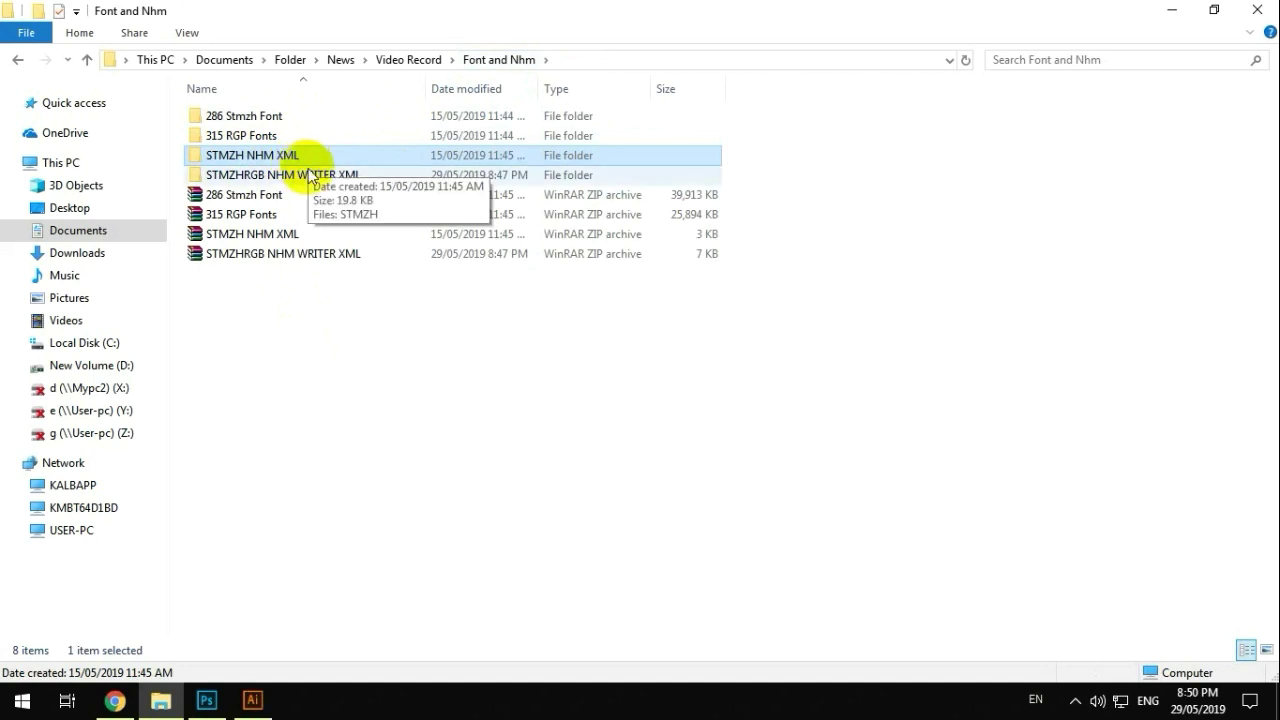
{"action": "double_click", "coordinate": [308, 175]}
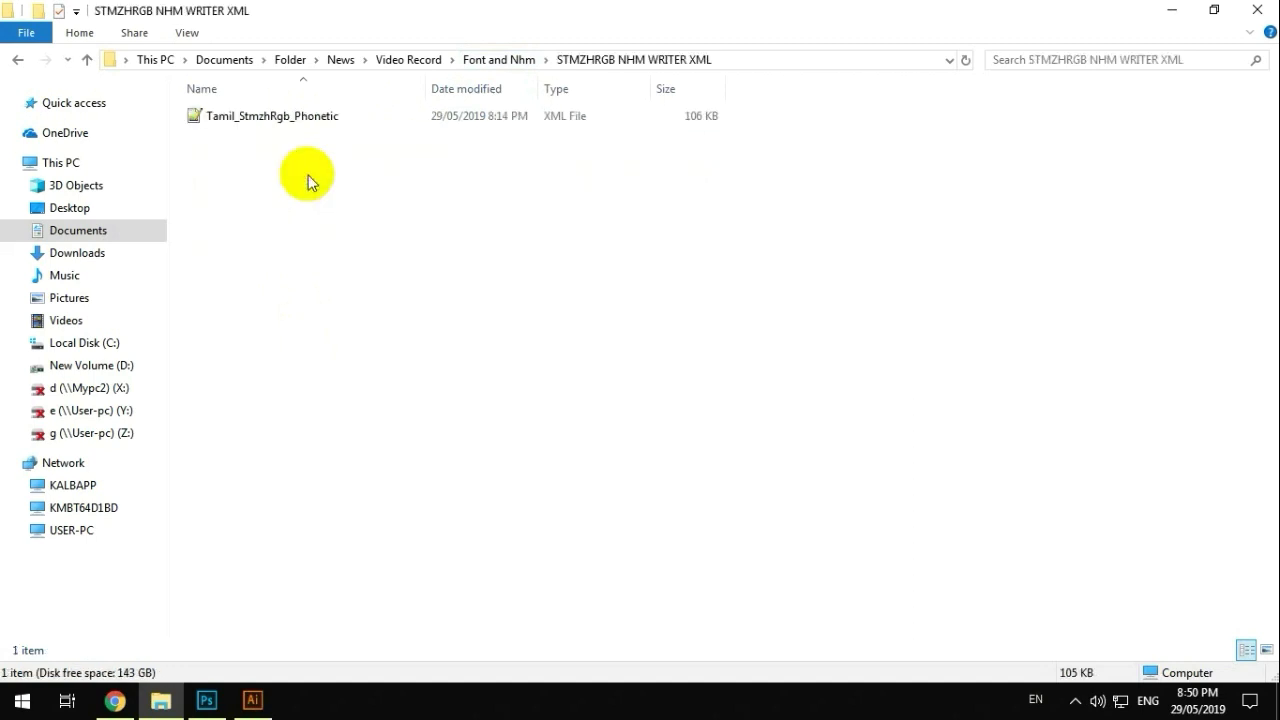
{"action": "left_click", "coordinate": [500, 60]}
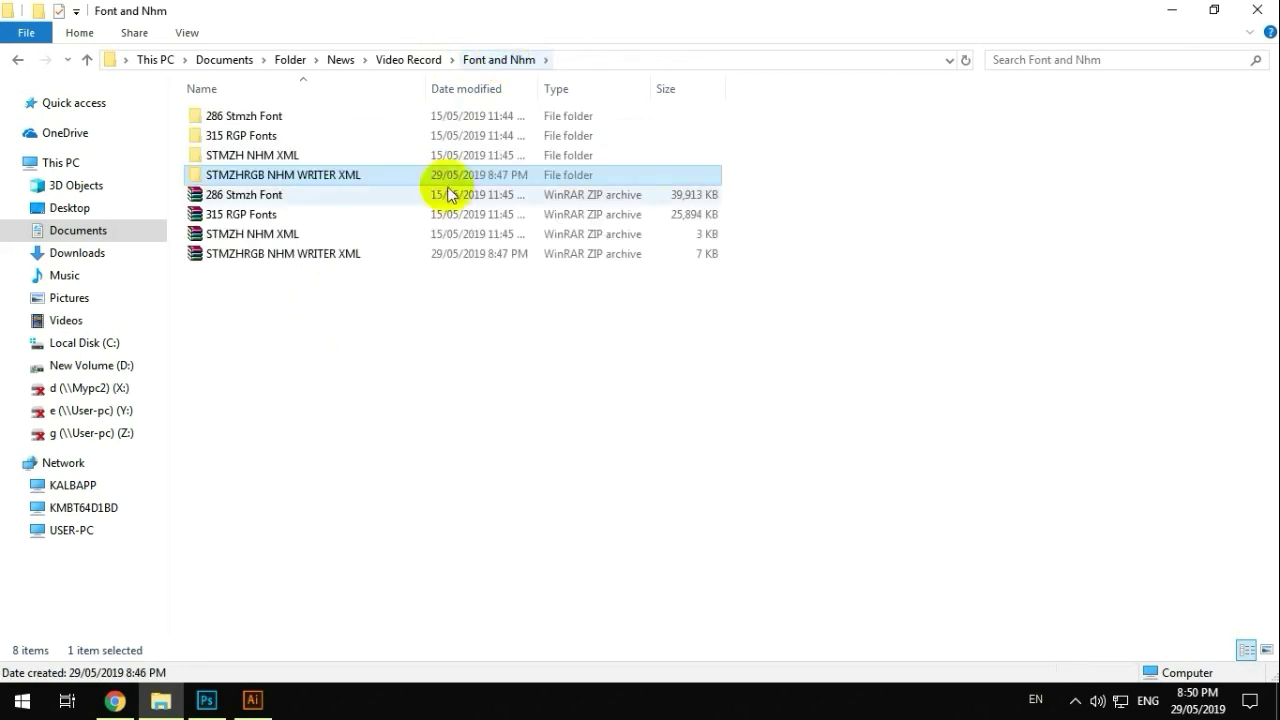
Step: Switch to Chrome and search Google for "NHM writer" in a new tab
{"action": "left_click", "coordinate": [115, 700]}
{"action": "left_click", "coordinate": [478, 14]}
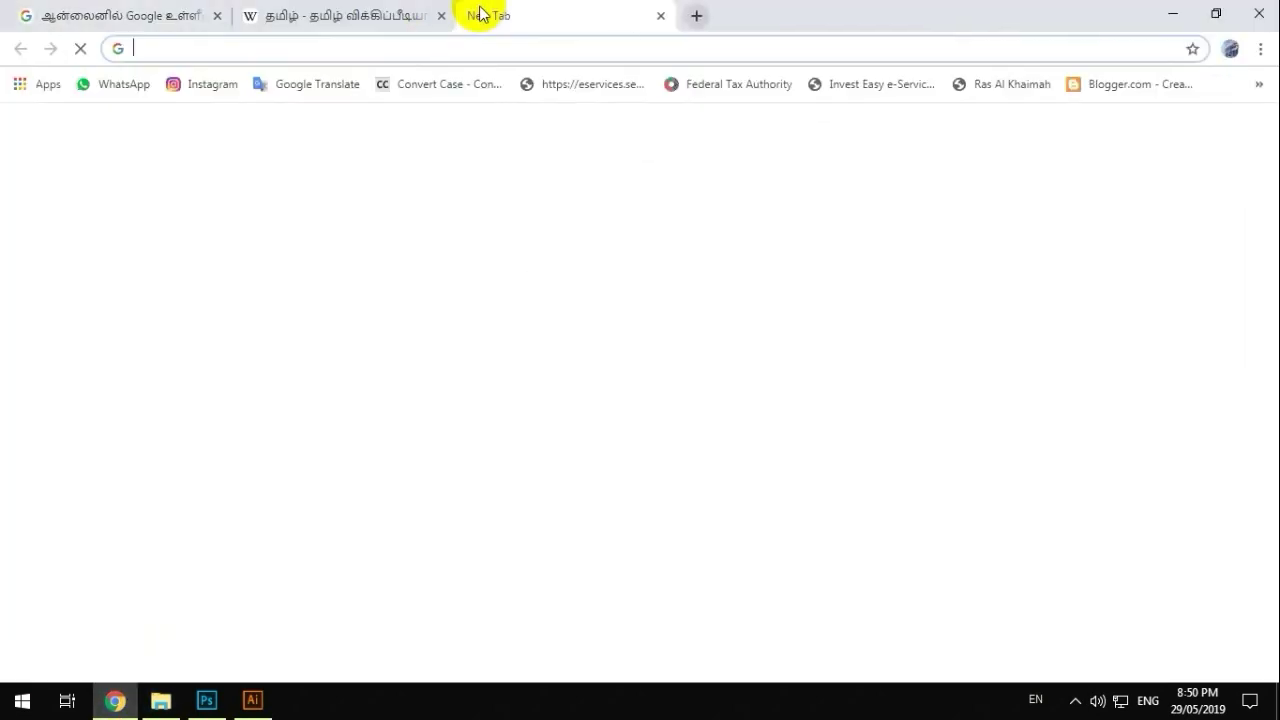
{"action": "type", "text": "NHM"}
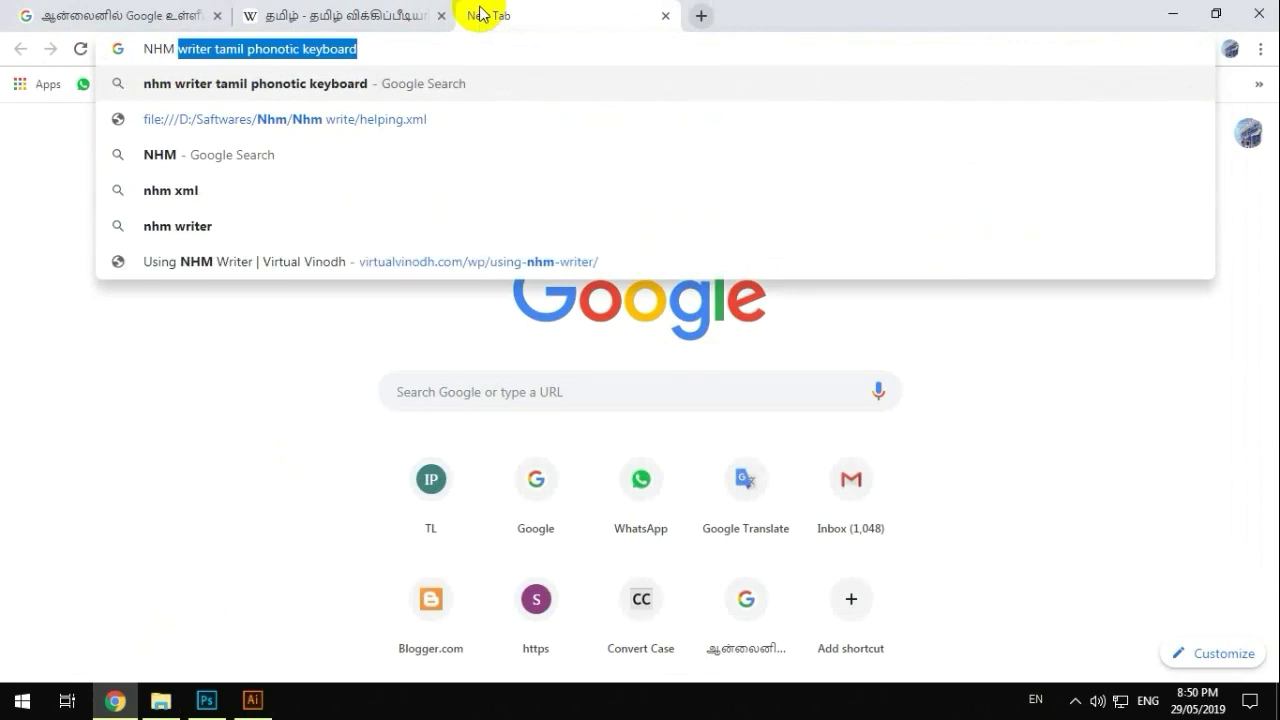
{"action": "key", "text": "End"}
{"action": "key", "text": "BackSpace"}
{"action": "key", "text": "BackSpace"}
{"action": "key", "text": "BackSpace"}
{"action": "key", "text": "BackSpace"}
{"action": "key", "text": "BackSpace"}
{"action": "key", "text": "BackSpace"}
{"action": "key", "text": "BackSpace"}
{"action": "key", "text": "BackSpace"}
{"action": "key", "text": "BackSpace"}
{"action": "key", "text": "BackSpace"}
{"action": "key", "text": "BackSpace"}
{"action": "key", "text": "BackSpace"}
{"action": "key", "text": "BackSpace"}
{"action": "key", "text": "BackSpace"}
{"action": "key", "text": "BackSpace"}
{"action": "key", "text": "BackSpace"}
{"action": "key", "text": "BackSpace"}
{"action": "key", "text": "BackSpace"}
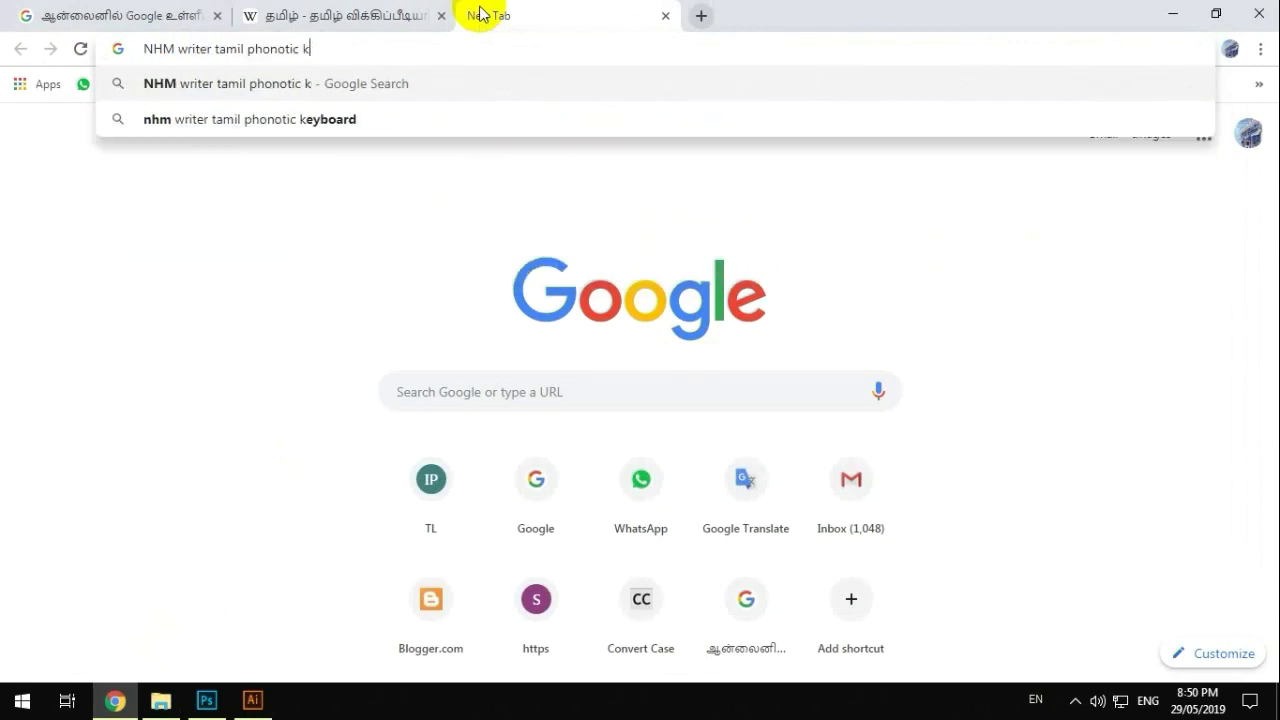
{"action": "key", "text": "BackSpace"}
{"action": "key", "text": "BackSpace"}
{"action": "key", "text": "BackSpace"}
{"action": "key", "text": "BackSpace"}
{"action": "key", "text": "BackSpace"}
{"action": "key", "text": "BackSpace"}
{"action": "key", "text": "Return"}
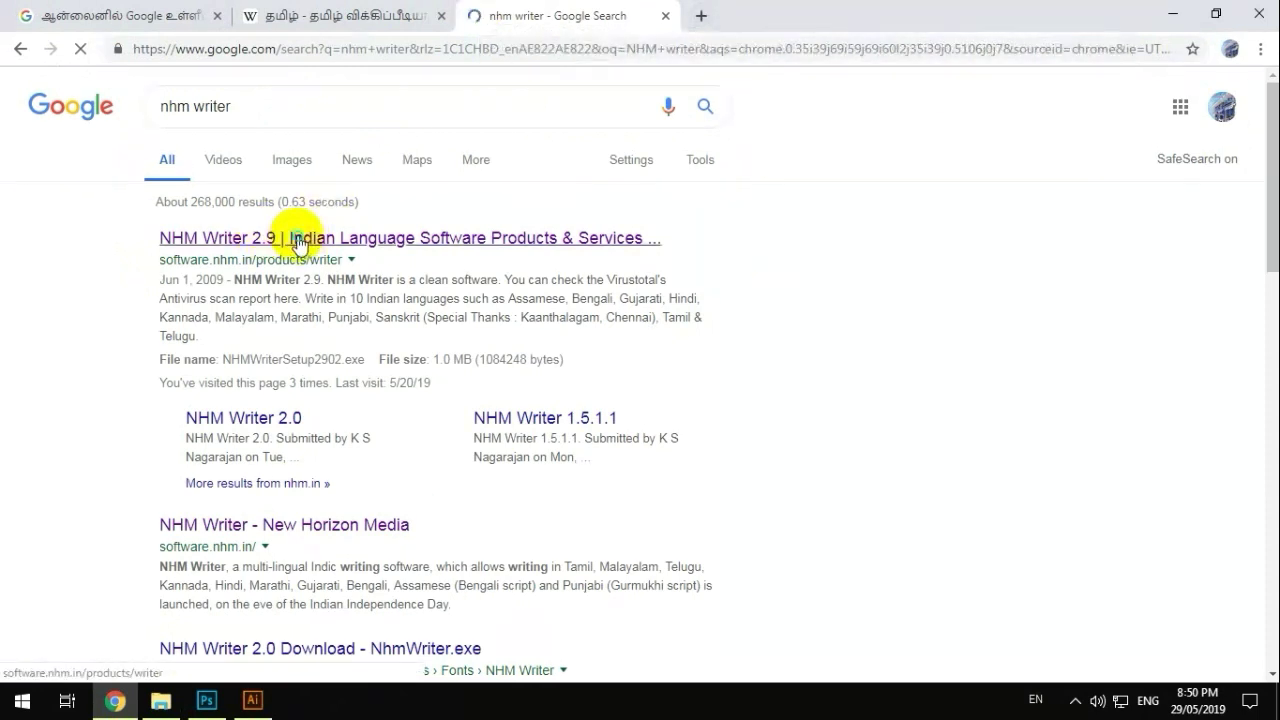
Step: Open the NHM Writer 2.9 result in its own tab and try its download link, cancelling the duplicate download
{"action": "right_click", "coordinate": [303, 240]}
{"action": "left_click", "coordinate": [338, 258]}
{"action": "left_click", "coordinate": [737, 12]}
{"action": "left_click", "coordinate": [665, 15]}
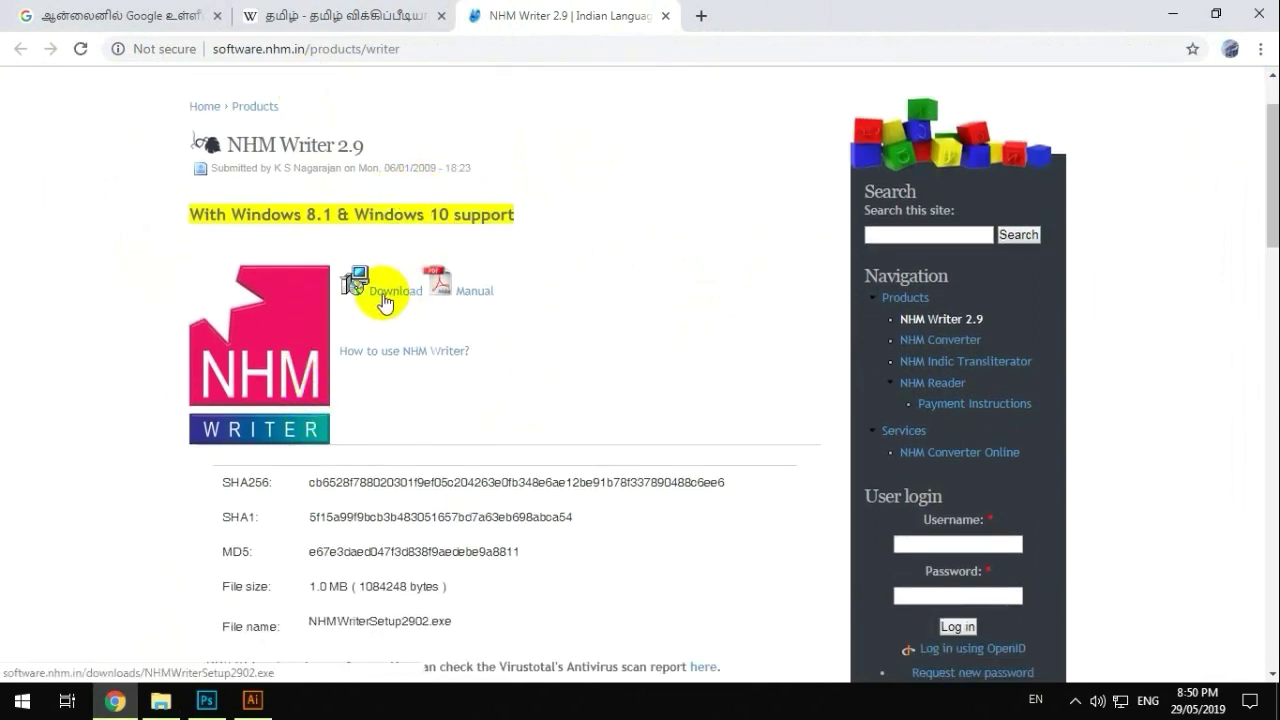
{"action": "left_click", "coordinate": [396, 296]}
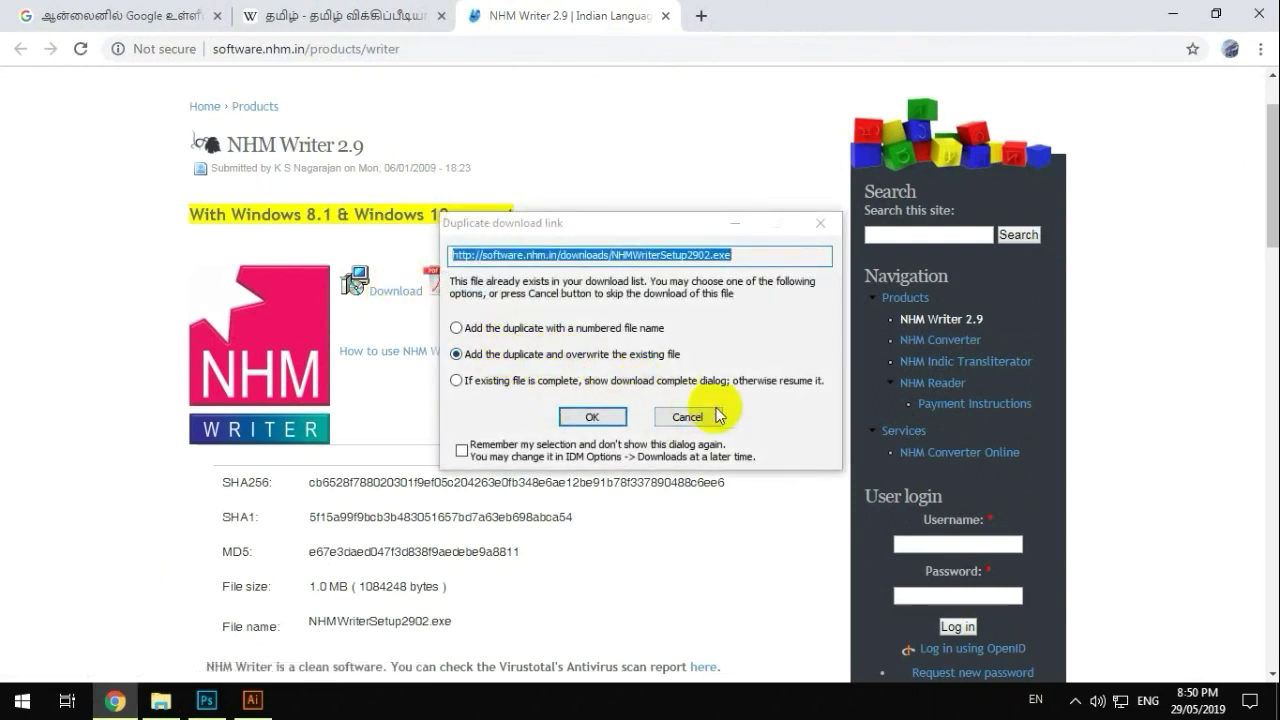
{"action": "left_click", "coordinate": [687, 417]}
Step: Go to the NHM Converter product page from the site's home page and try its download link, cancelling the download
{"action": "scroll", "coordinate": [383, 320], "scroll_direction": "up", "scroll_amount": 1}
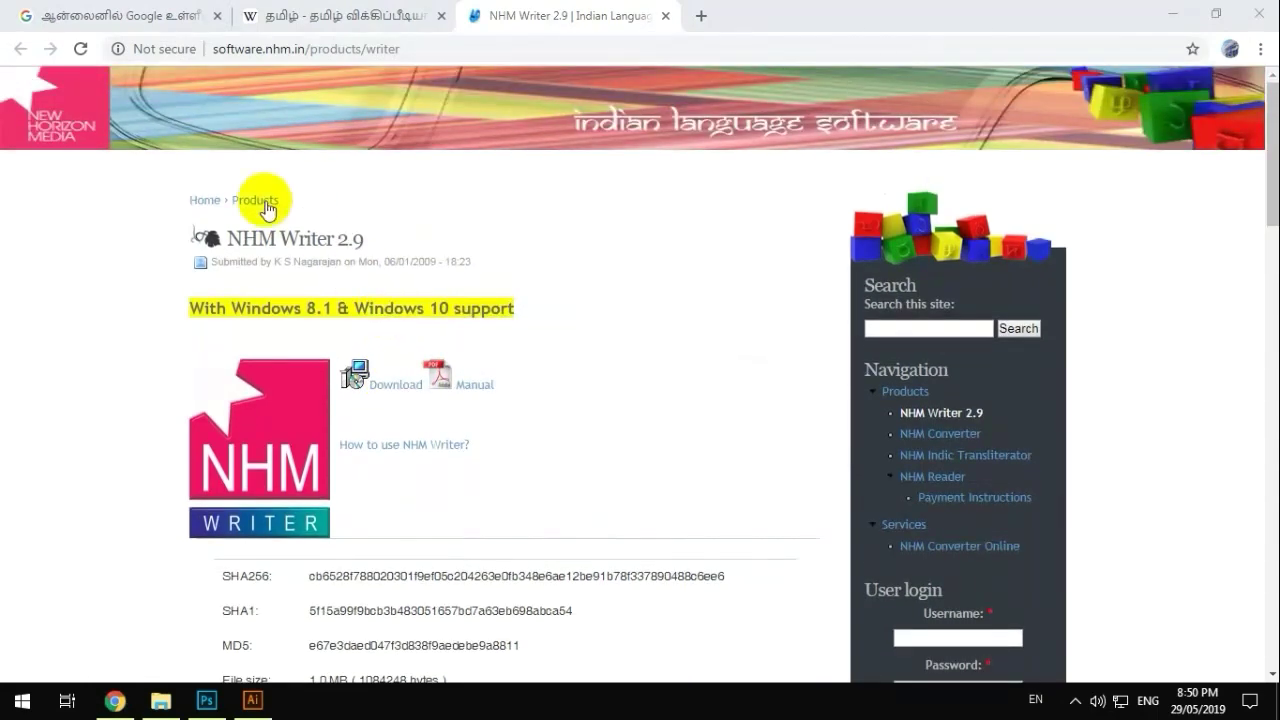
{"action": "left_click", "coordinate": [205, 199]}
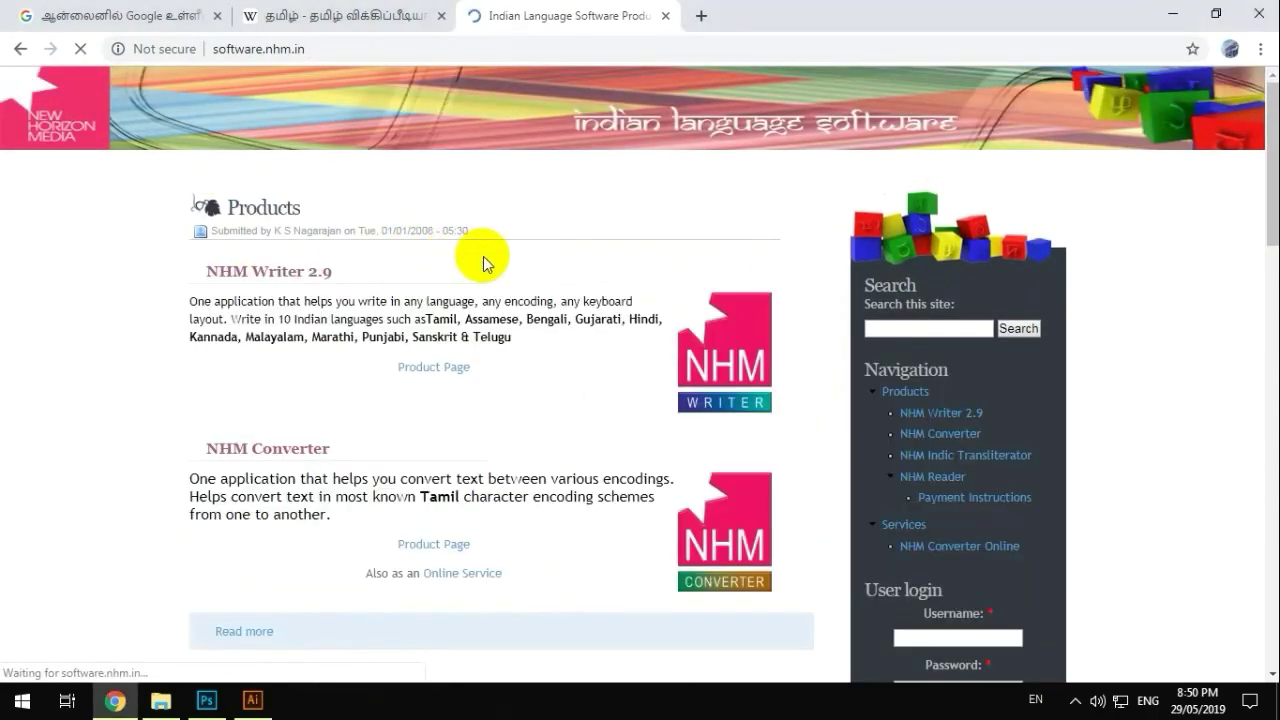
{"action": "left_click", "coordinate": [294, 450]}
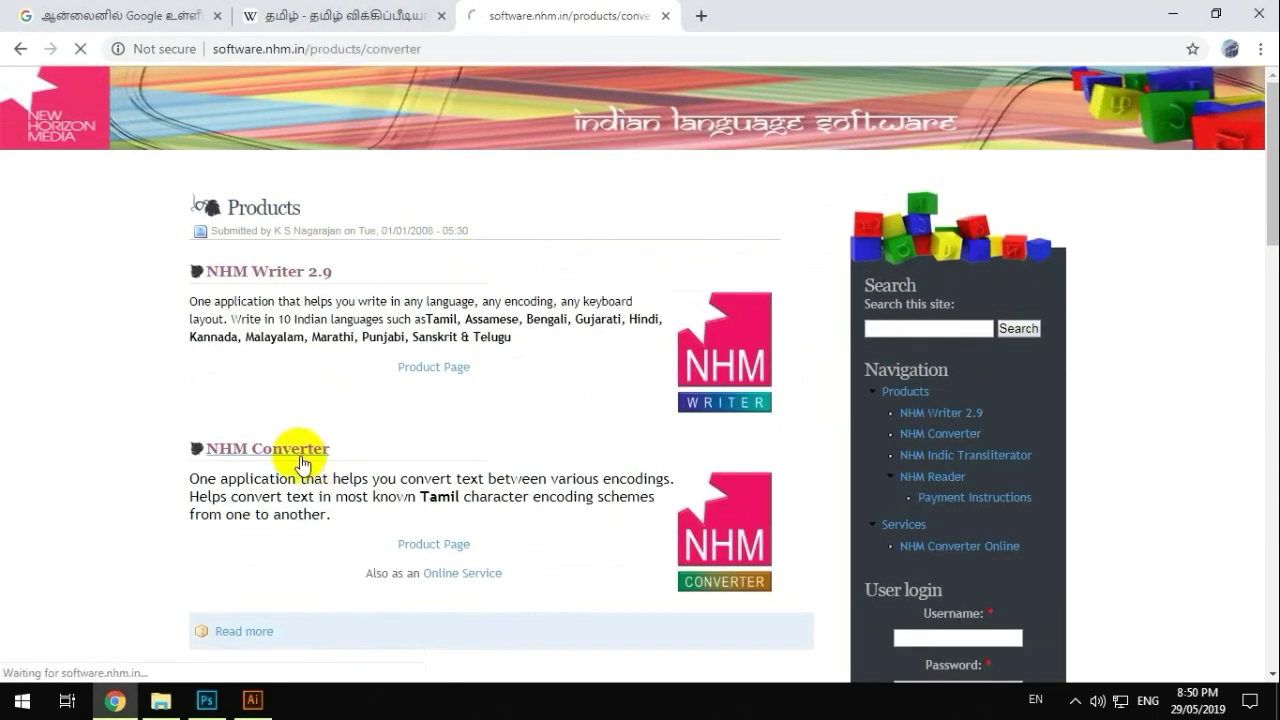
{"action": "scroll", "coordinate": [386, 300], "scroll_direction": "down", "scroll_amount": 1}
{"action": "left_click", "coordinate": [410, 308]}
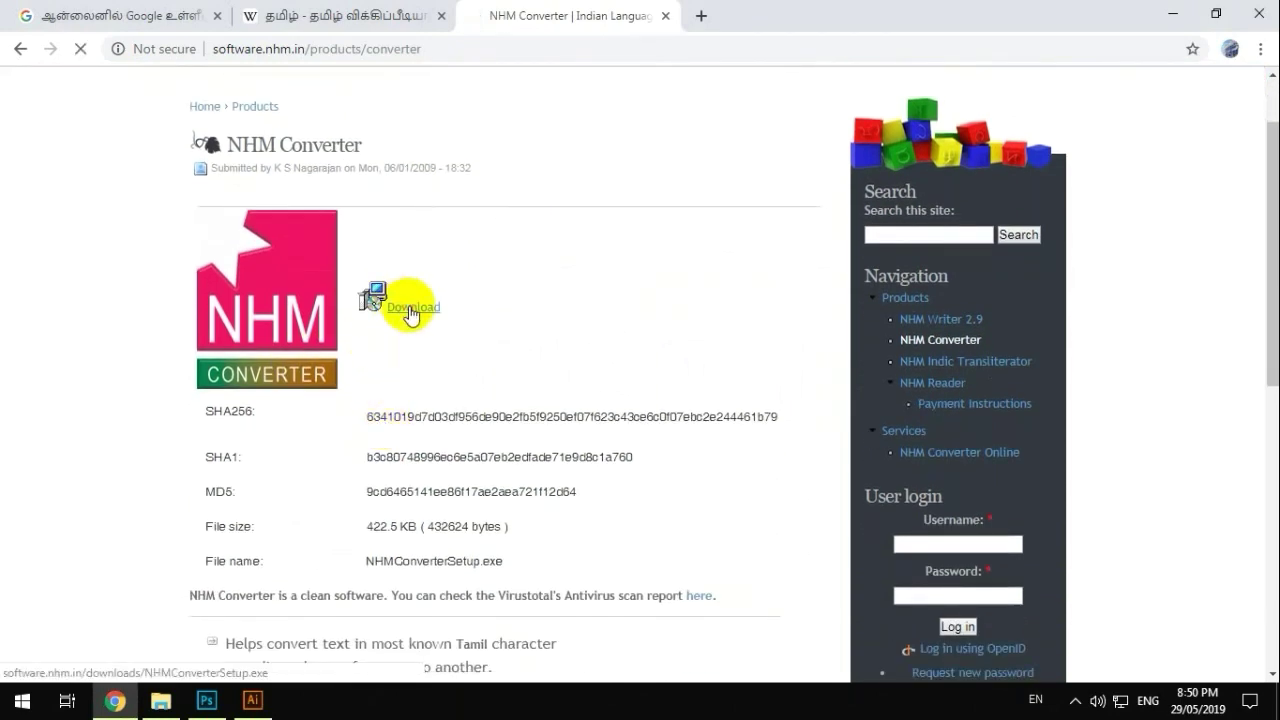
{"action": "left_click", "coordinate": [687, 416]}
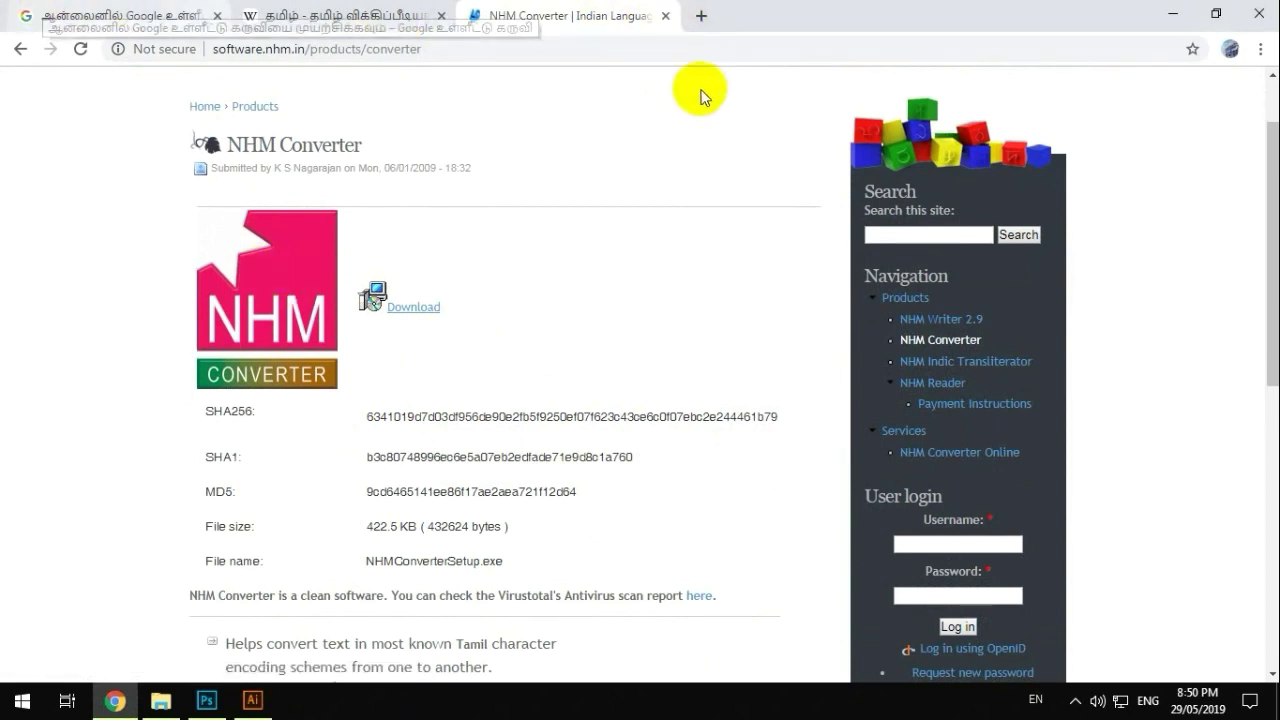
Step: Minimize the browser and folder windows, and launch NHM Writer and NHM Converter from the desktop
{"action": "left_click", "coordinate": [1173, 14]}
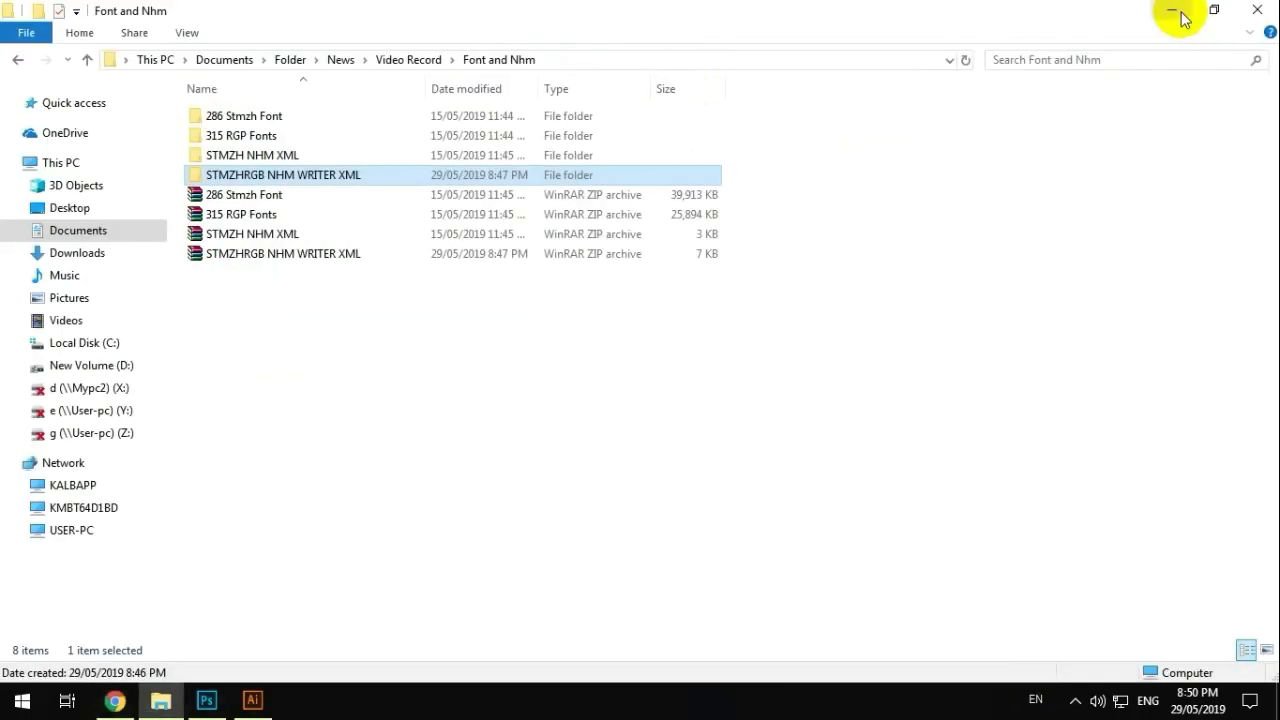
{"action": "left_click", "coordinate": [1175, 12]}
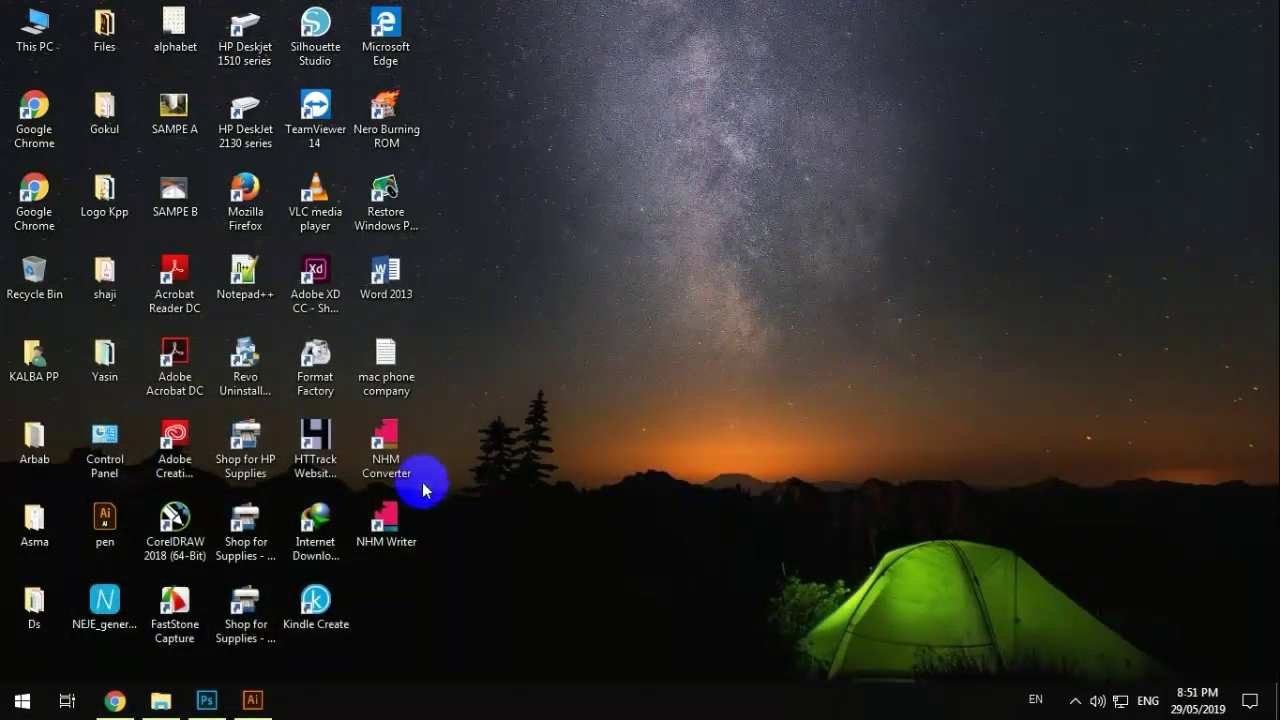
{"action": "double_click", "coordinate": [406, 543]}
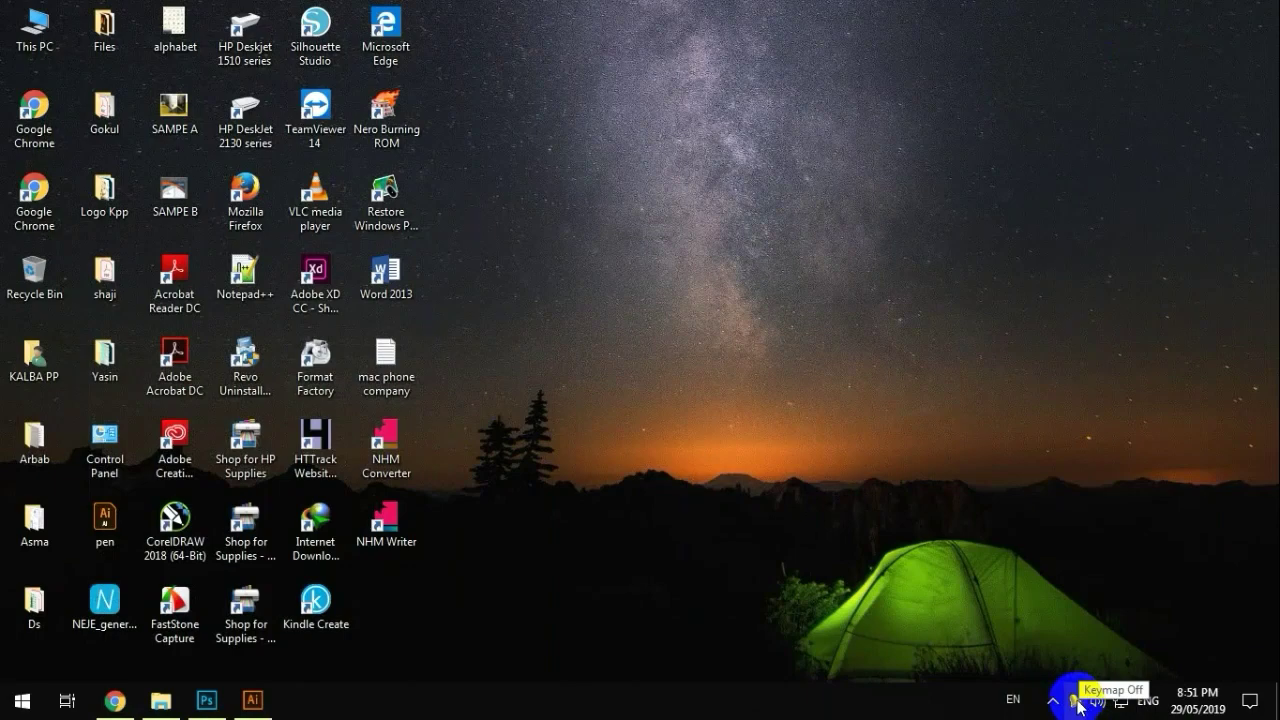
{"action": "double_click", "coordinate": [405, 483]}
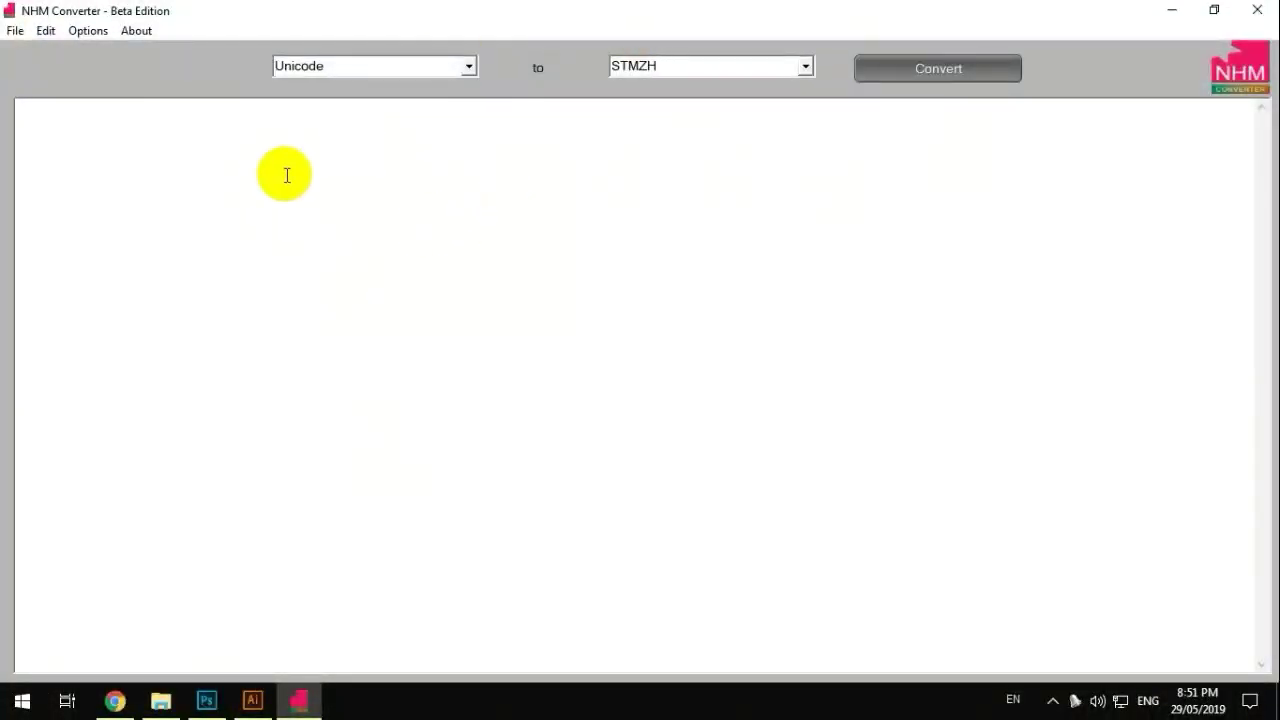
Step: Check the available target encodings and choose the STMZH XML file for import as an encoding definition in the converter's settings
{"action": "left_click", "coordinate": [806, 66]}
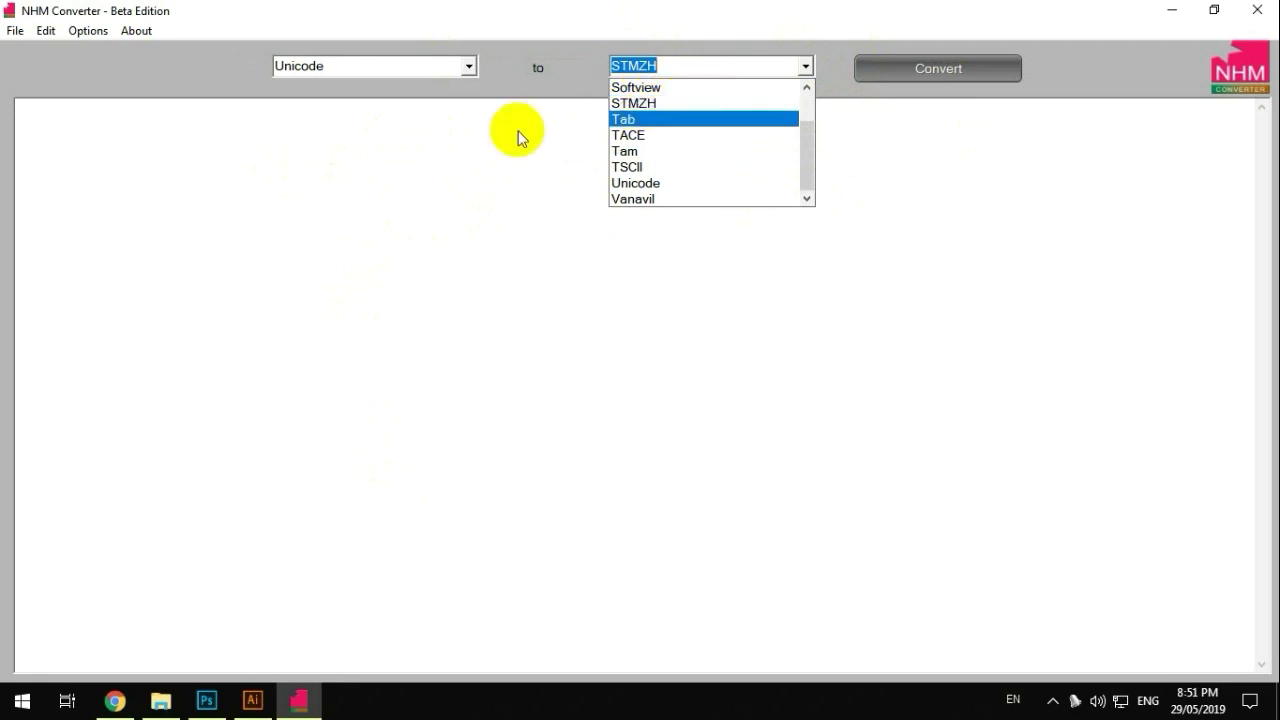
{"action": "left_click", "coordinate": [415, 134]}
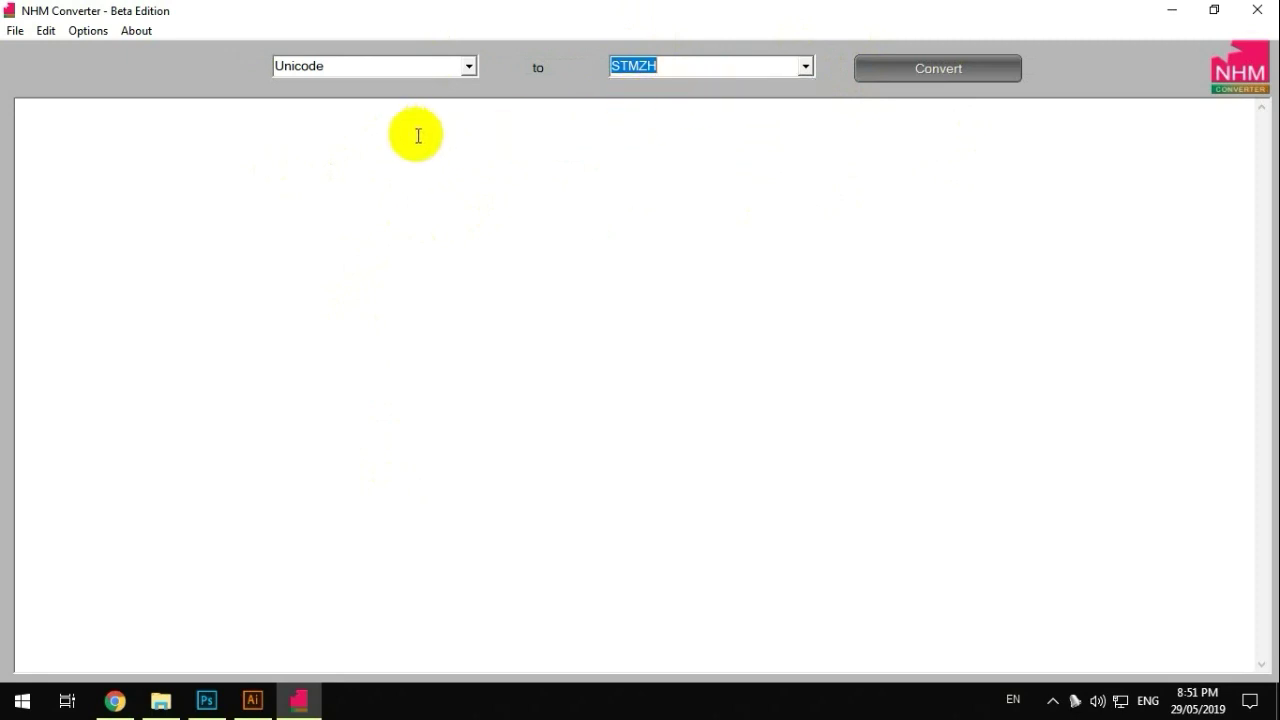
{"action": "left_click", "coordinate": [86, 30]}
{"action": "left_click", "coordinate": [104, 94]}
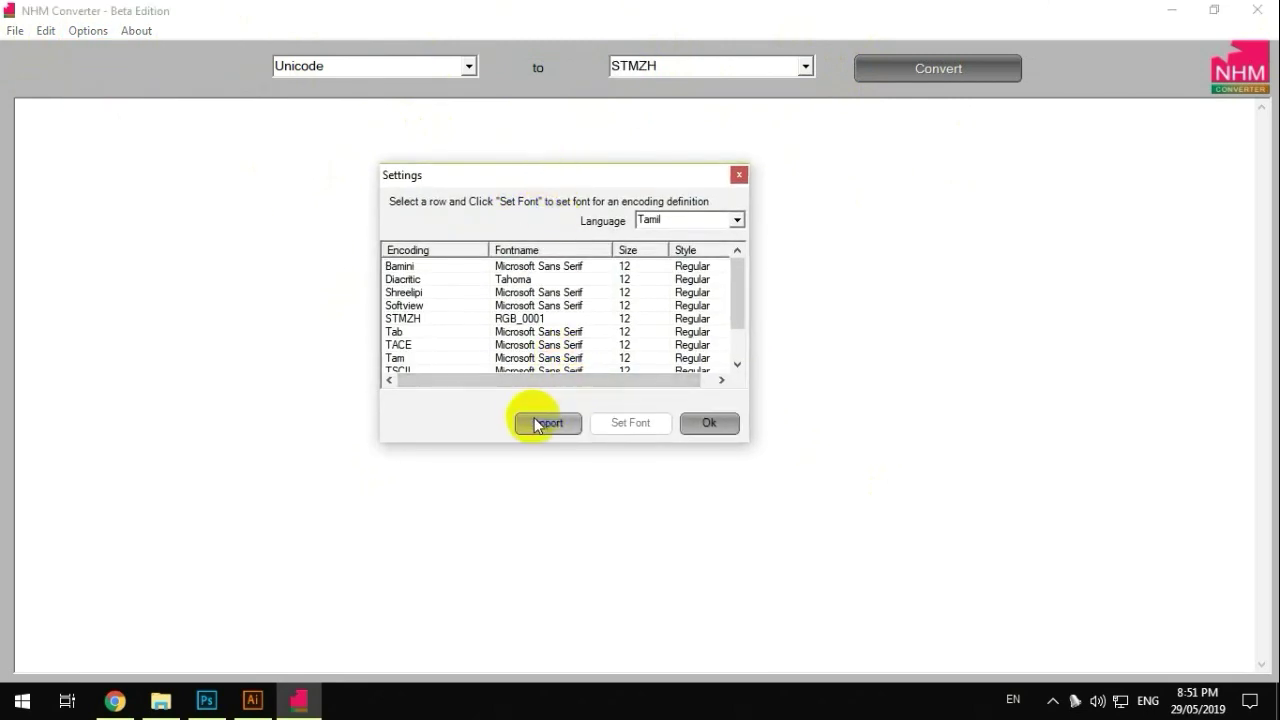
{"action": "left_click", "coordinate": [541, 425]}
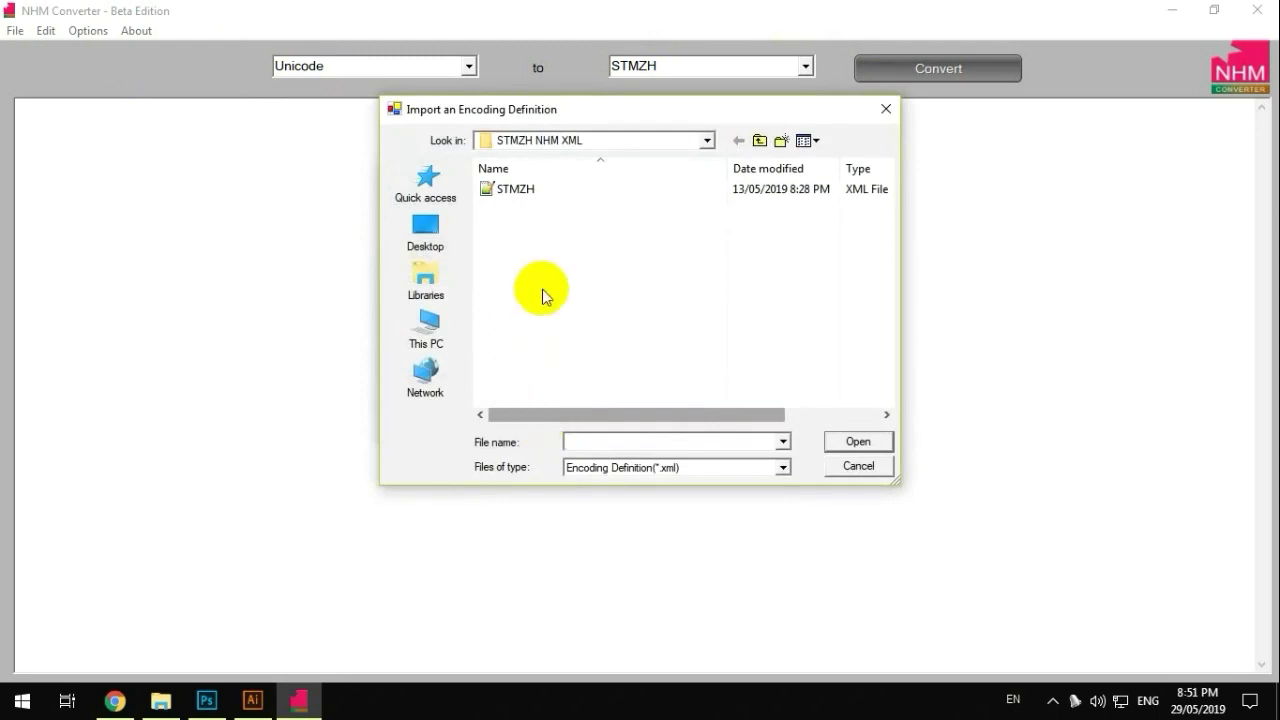
{"action": "left_click", "coordinate": [550, 189]}
Step: Switch to File Explorer and look into the STMZH NHM XML folder, returning to the Font and Nhm folder
{"action": "left_click", "coordinate": [162, 700]}
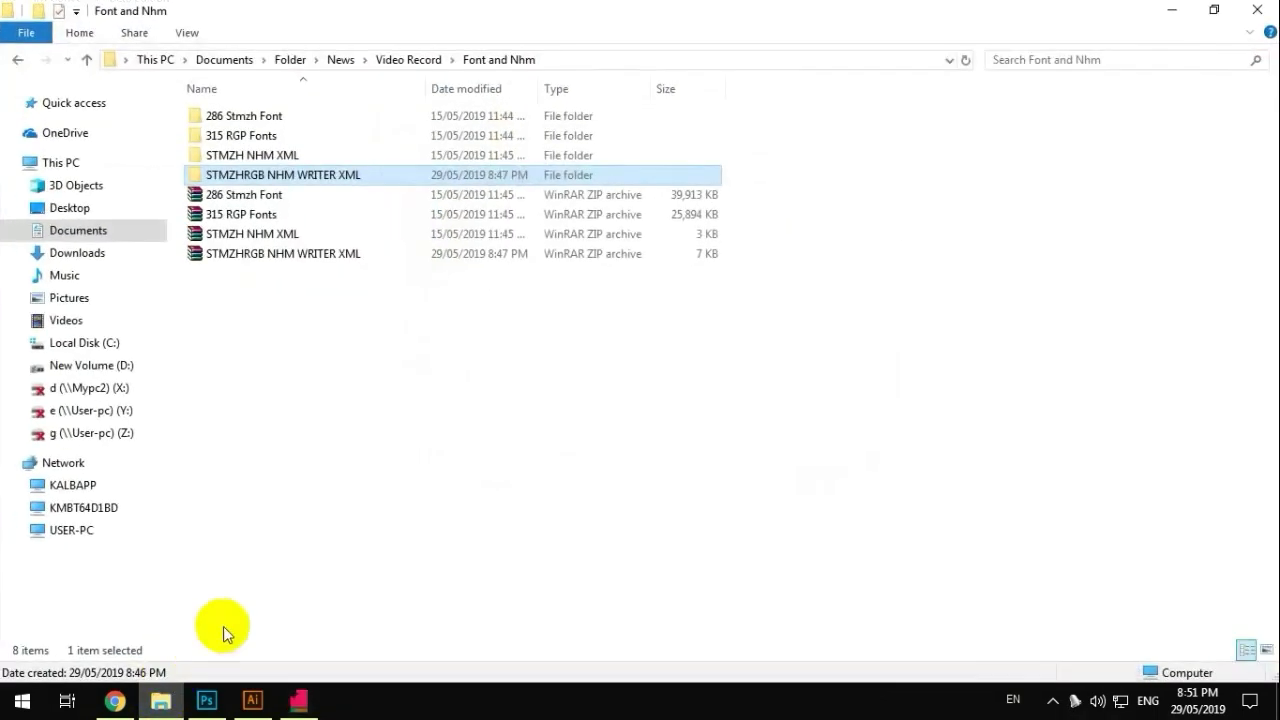
{"action": "double_click", "coordinate": [243, 156]}
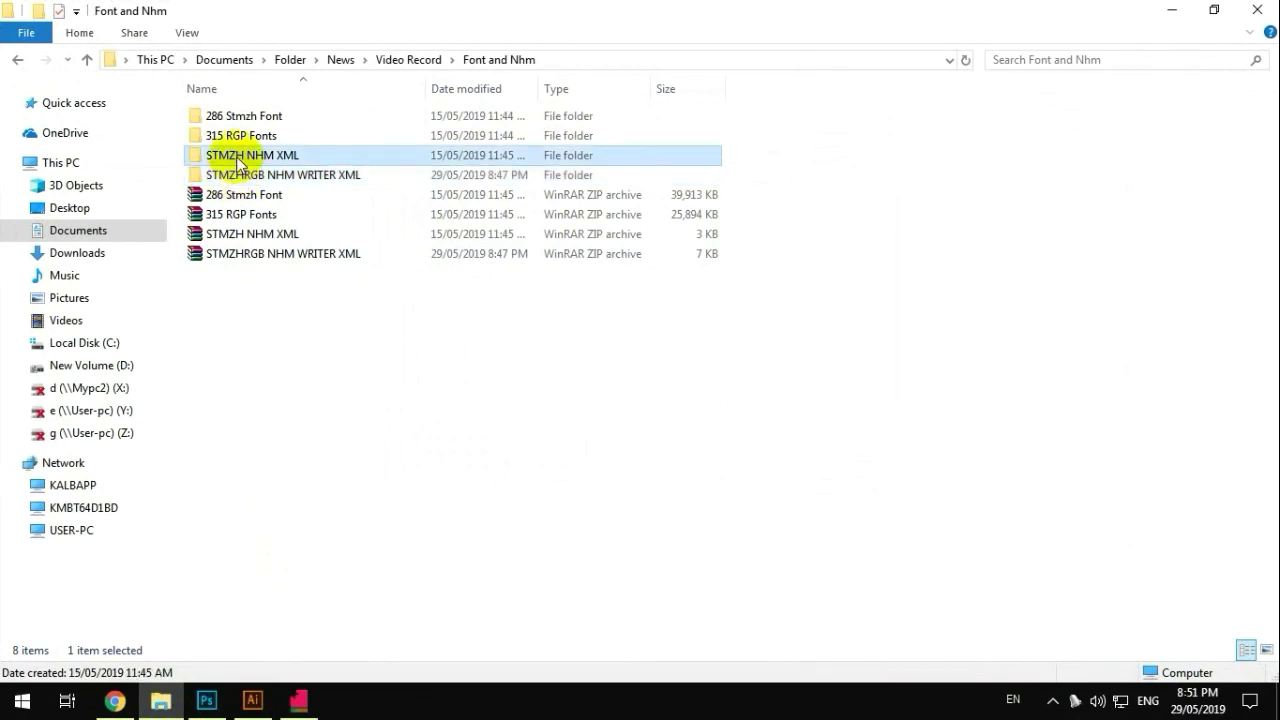
{"action": "left_click", "coordinate": [488, 62]}
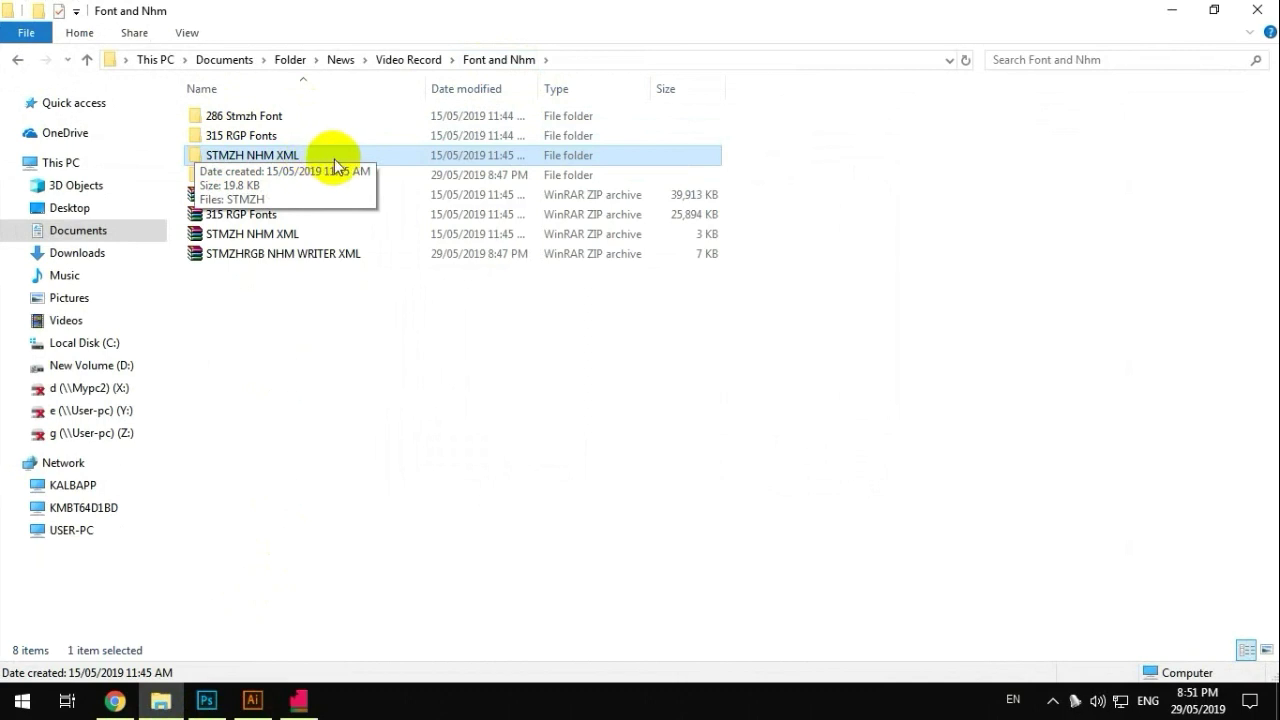
{"action": "left_click", "coordinate": [255, 156]}
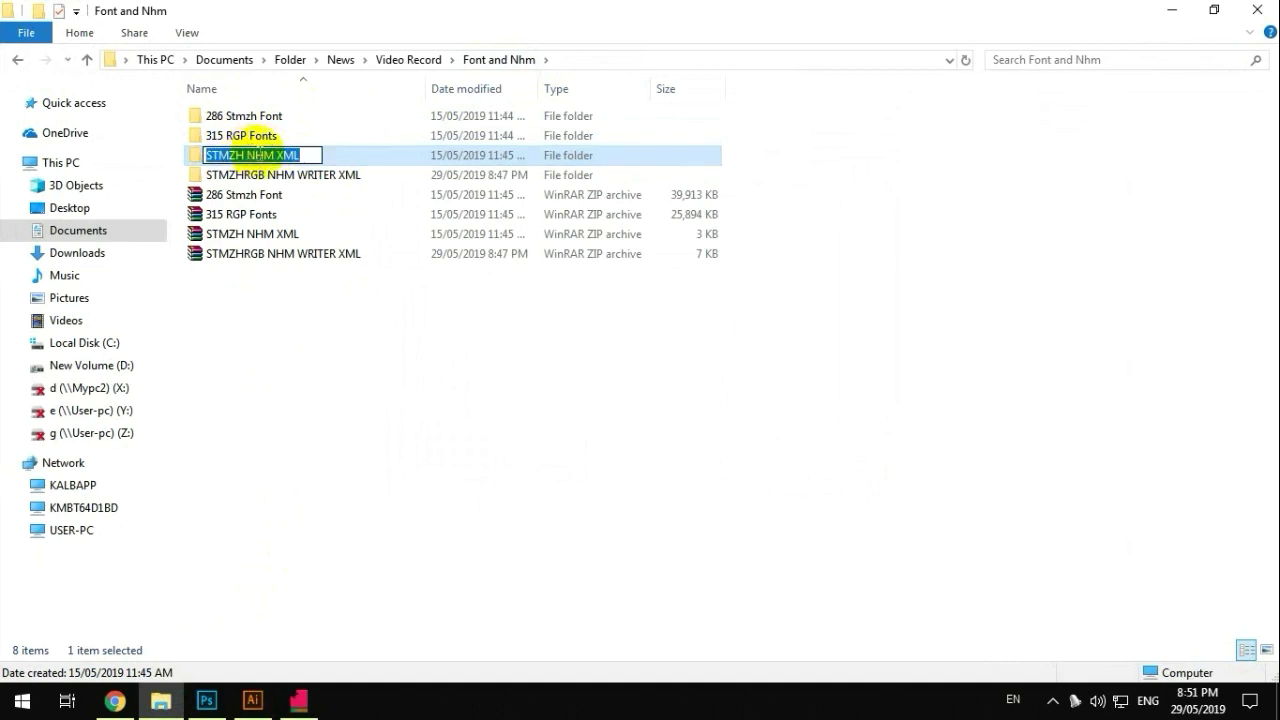
{"action": "left_click", "coordinate": [354, 150]}
{"action": "left_click", "coordinate": [280, 156]}
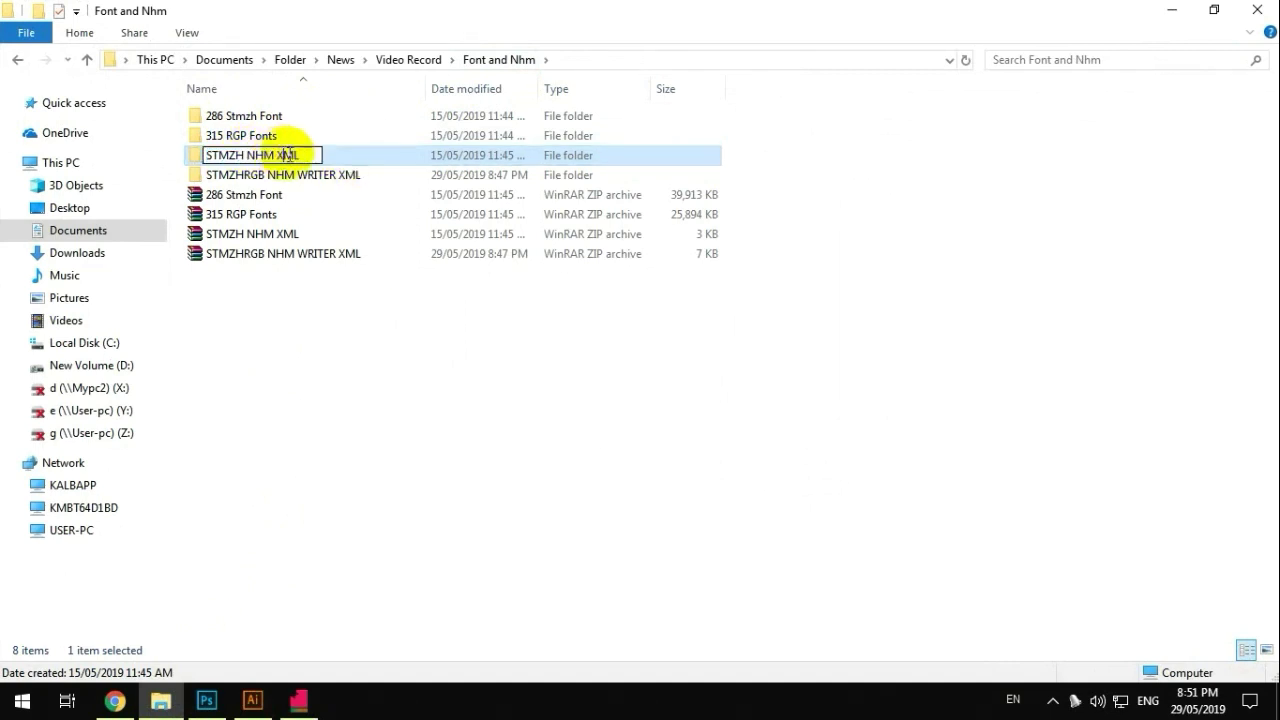
Step: Switch to NHM Converter, open the STMZH encoding definition for import, decline overwriting the existing STMZH.xml, and close the settings
{"action": "left_click", "coordinate": [298, 700]}
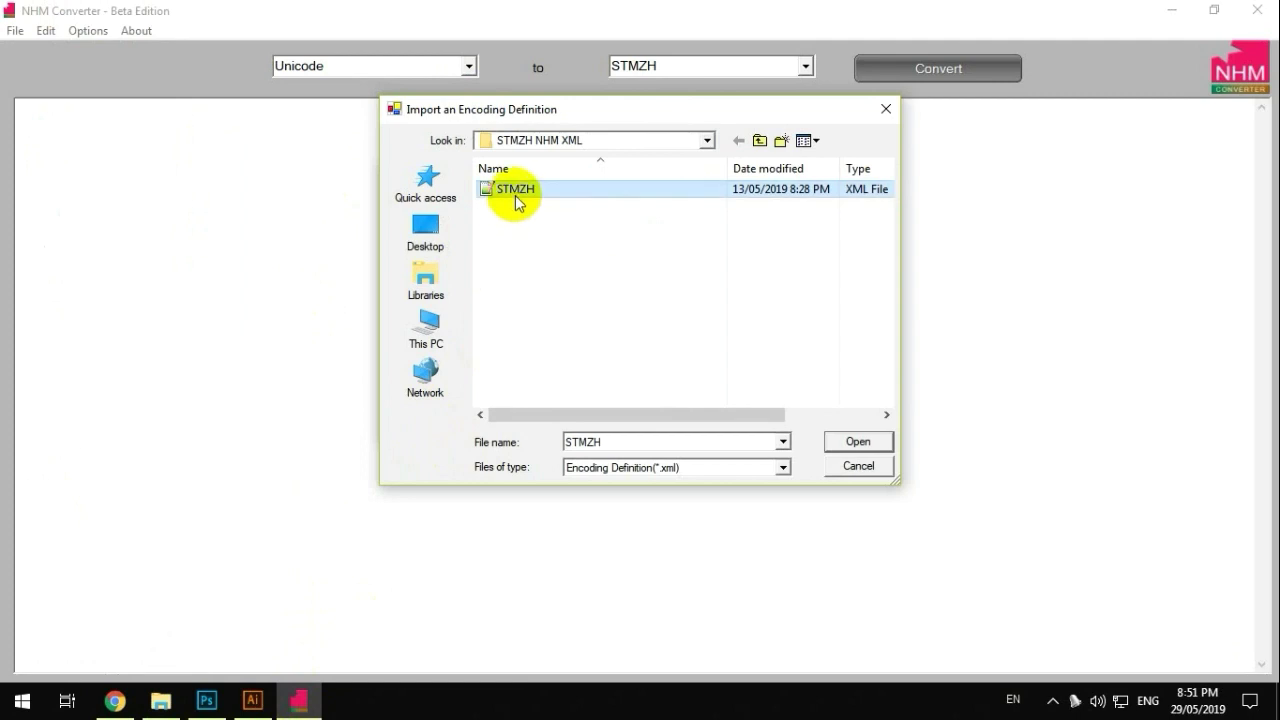
{"action": "left_click", "coordinate": [845, 442]}
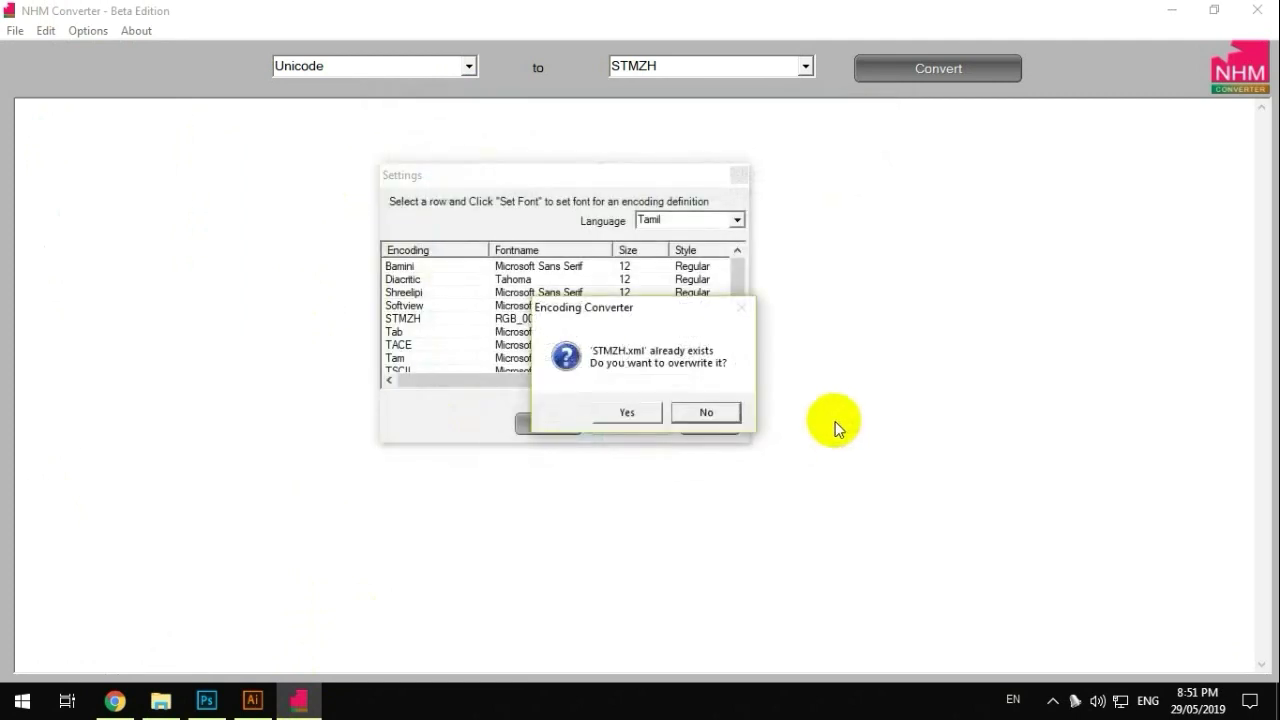
{"action": "left_click", "coordinate": [700, 413]}
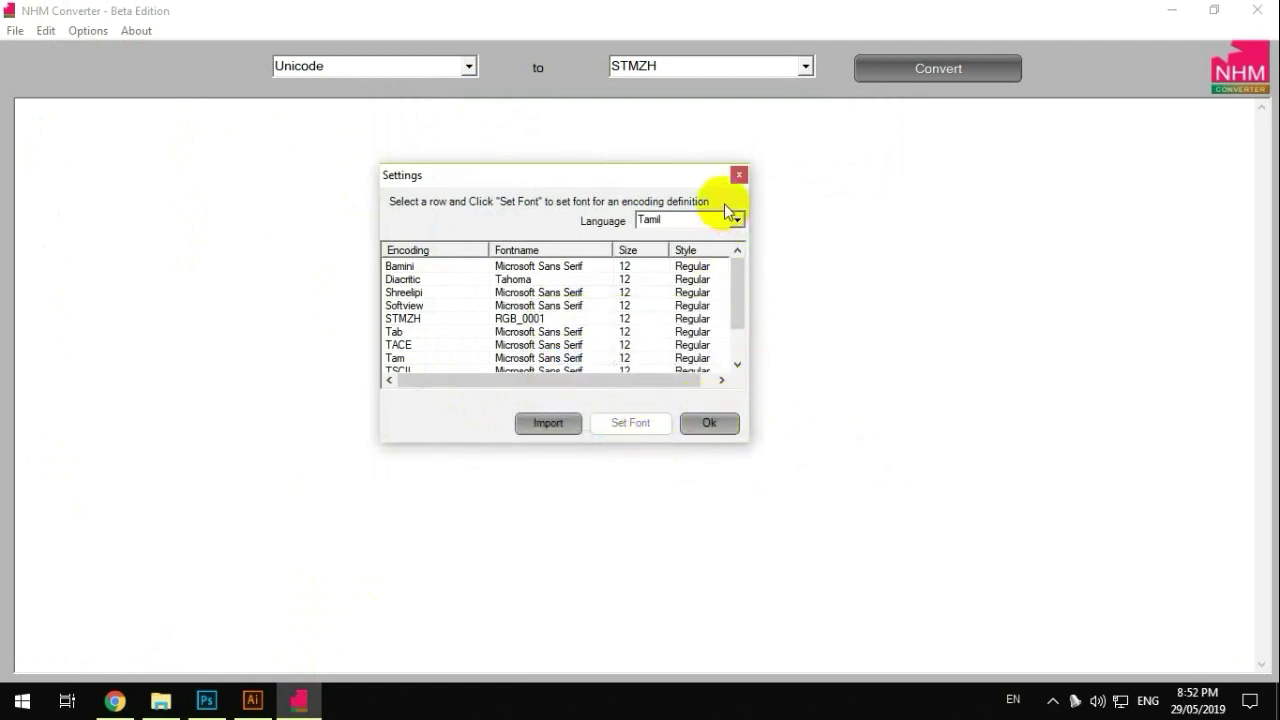
{"action": "left_click", "coordinate": [739, 175]}
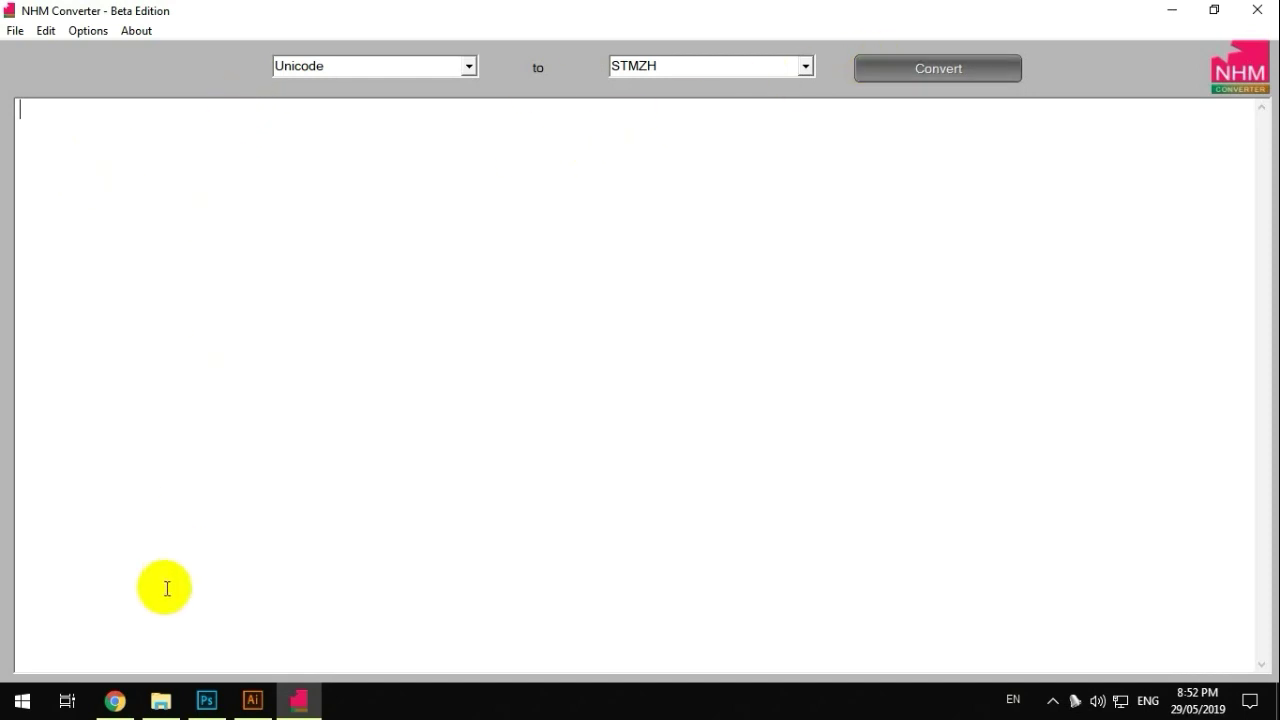
Step: Switch to Chrome and bring up the Google Input Tools page, checking the Tamil paragraph in its text area
{"action": "left_click", "coordinate": [114, 700]}
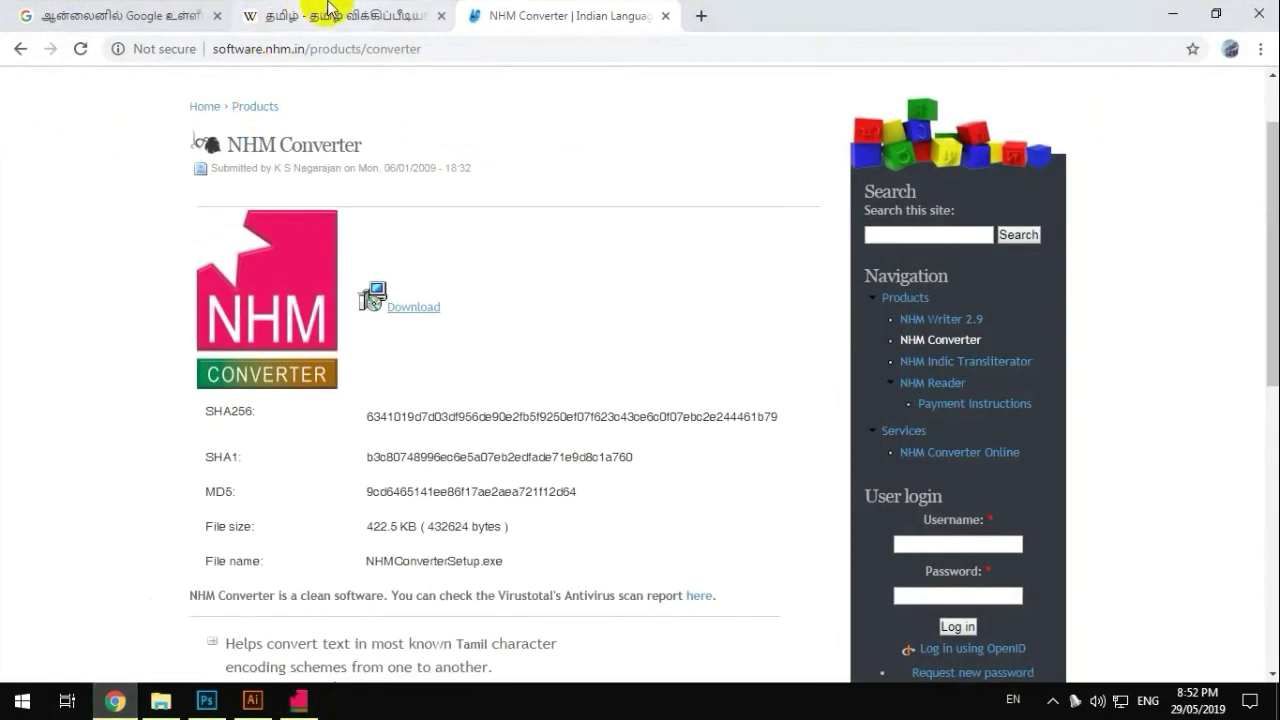
{"action": "left_click", "coordinate": [123, 14]}
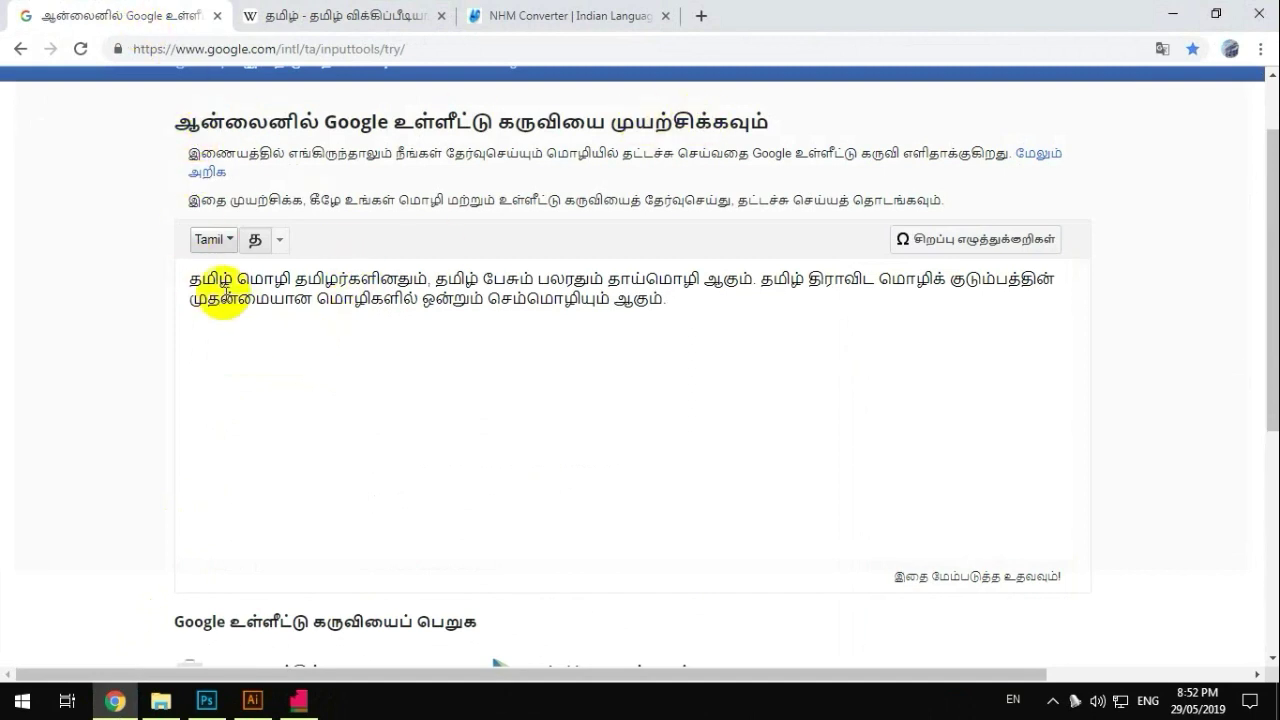
{"action": "left_click_drag", "start_coordinate": [185, 277], "coordinate": [713, 300]}
{"action": "left_click", "coordinate": [713, 300]}
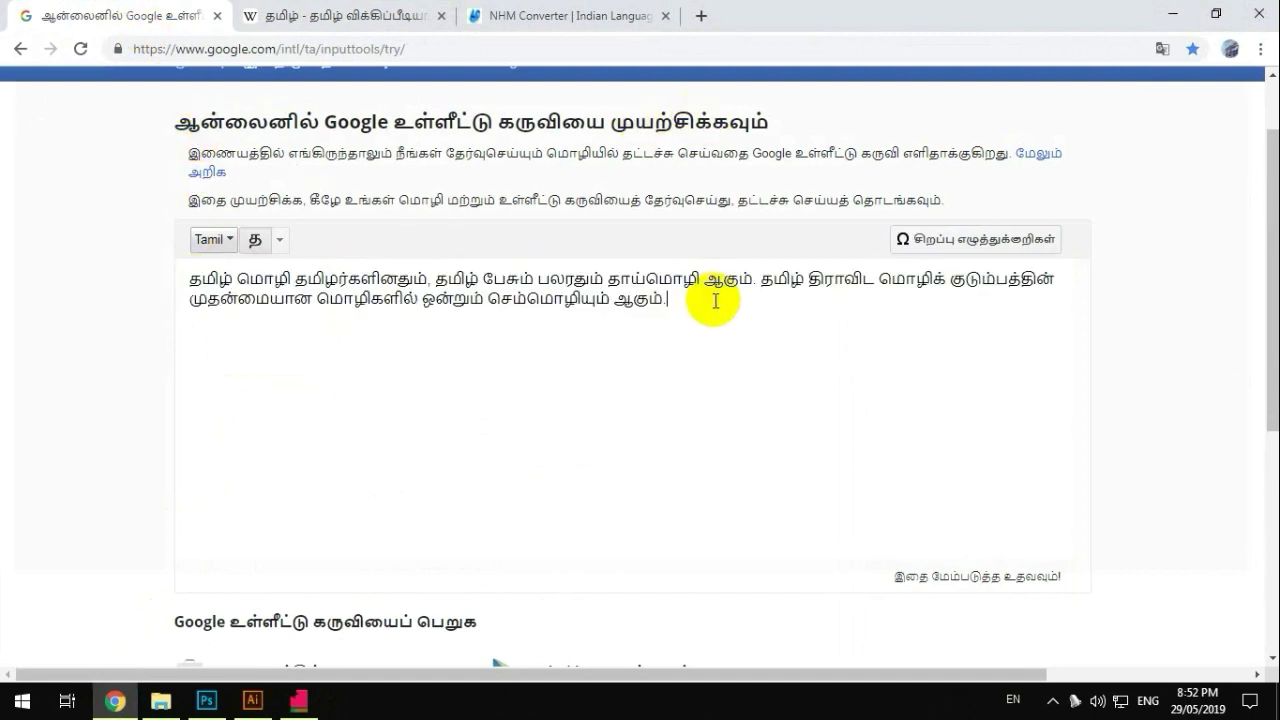
Step: Try Tamil transliteration by adding blank lines above the paragraph and entering "தமிழ் மொழி" from its phonetic spelling
{"action": "left_click", "coordinate": [194, 277]}
{"action": "key", "text": "Return"}
{"action": "key", "text": "Return"}
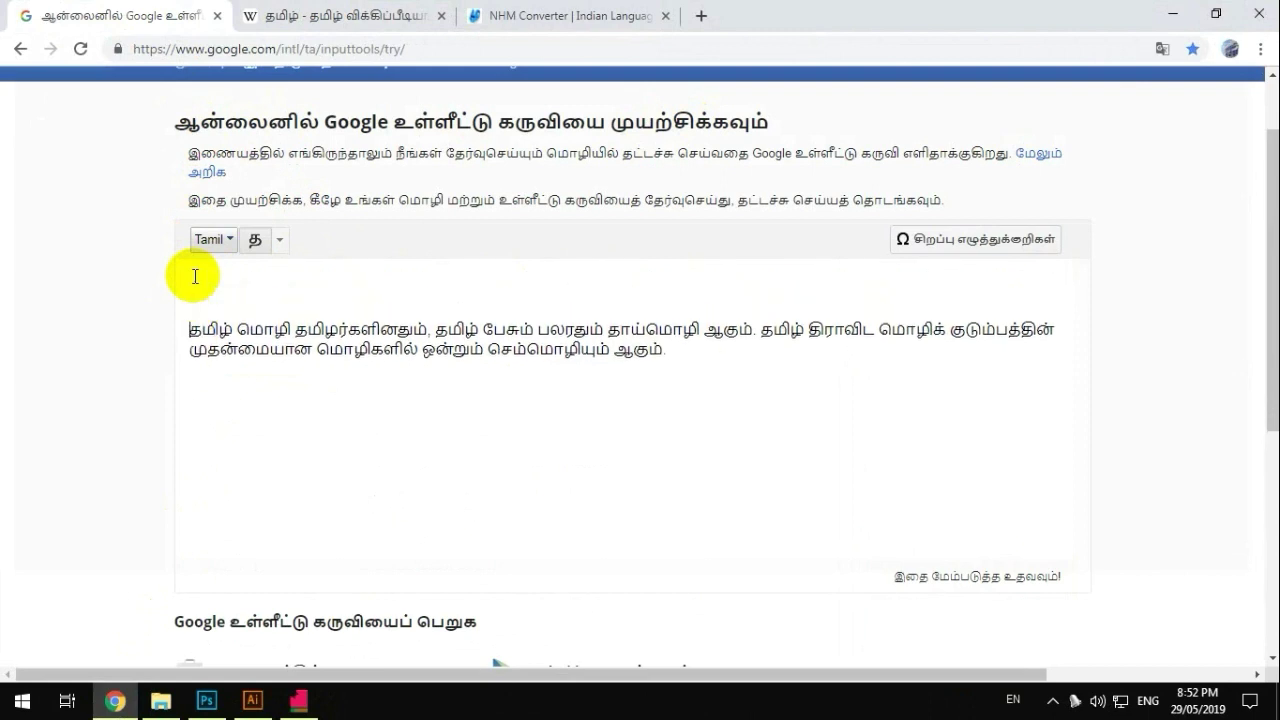
{"action": "type", "text": "TAMIL"}
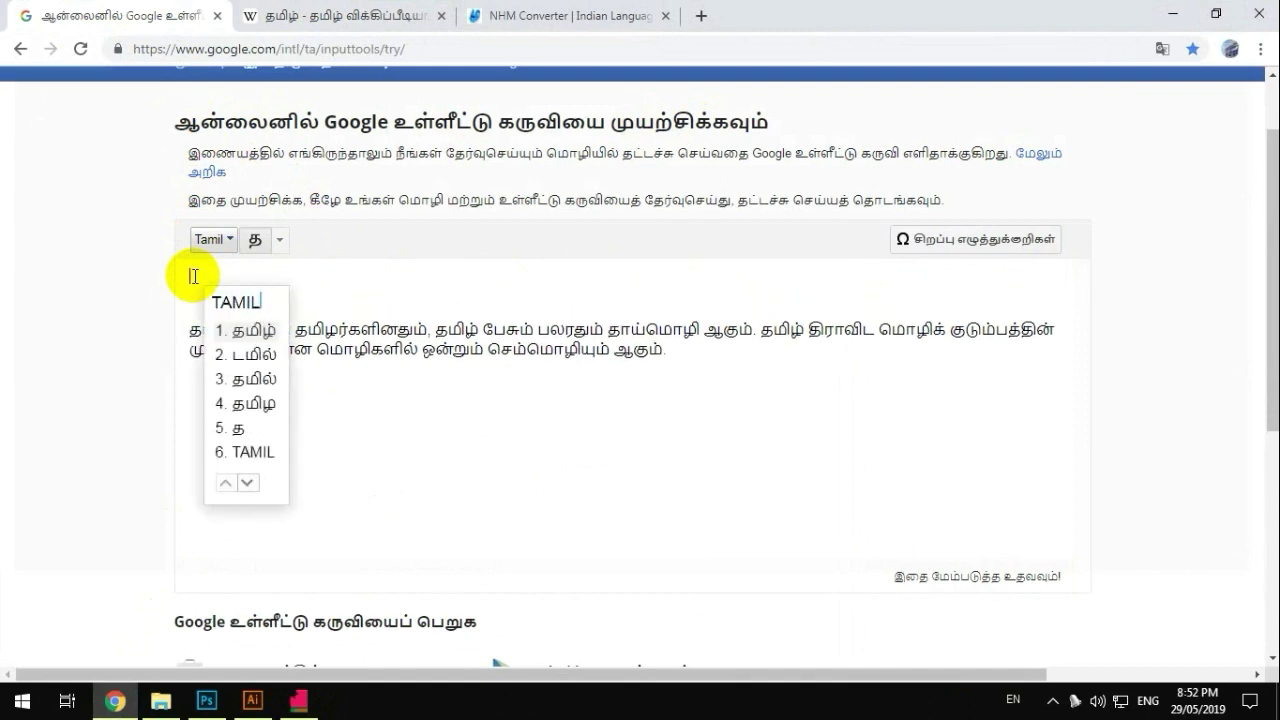
{"action": "left_click", "coordinate": [243, 328]}
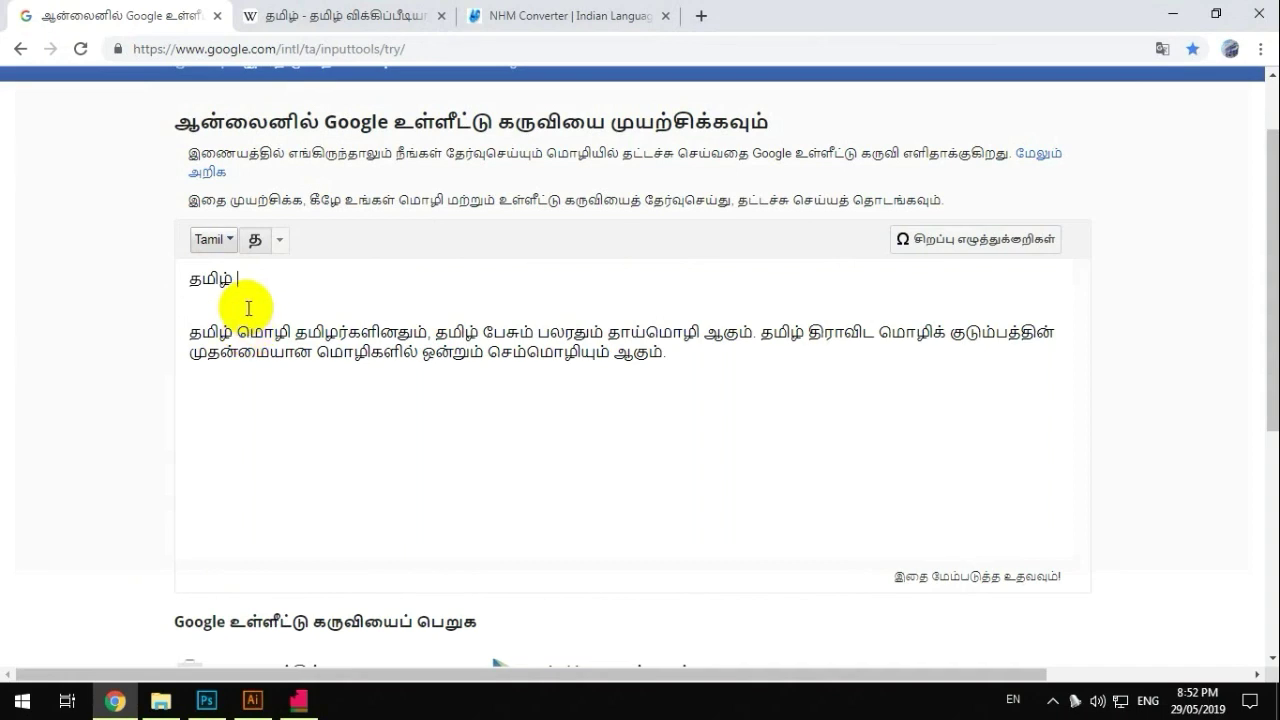
{"action": "type", "text": "ZHI "}
{"action": "type", "text": "THAMI"}
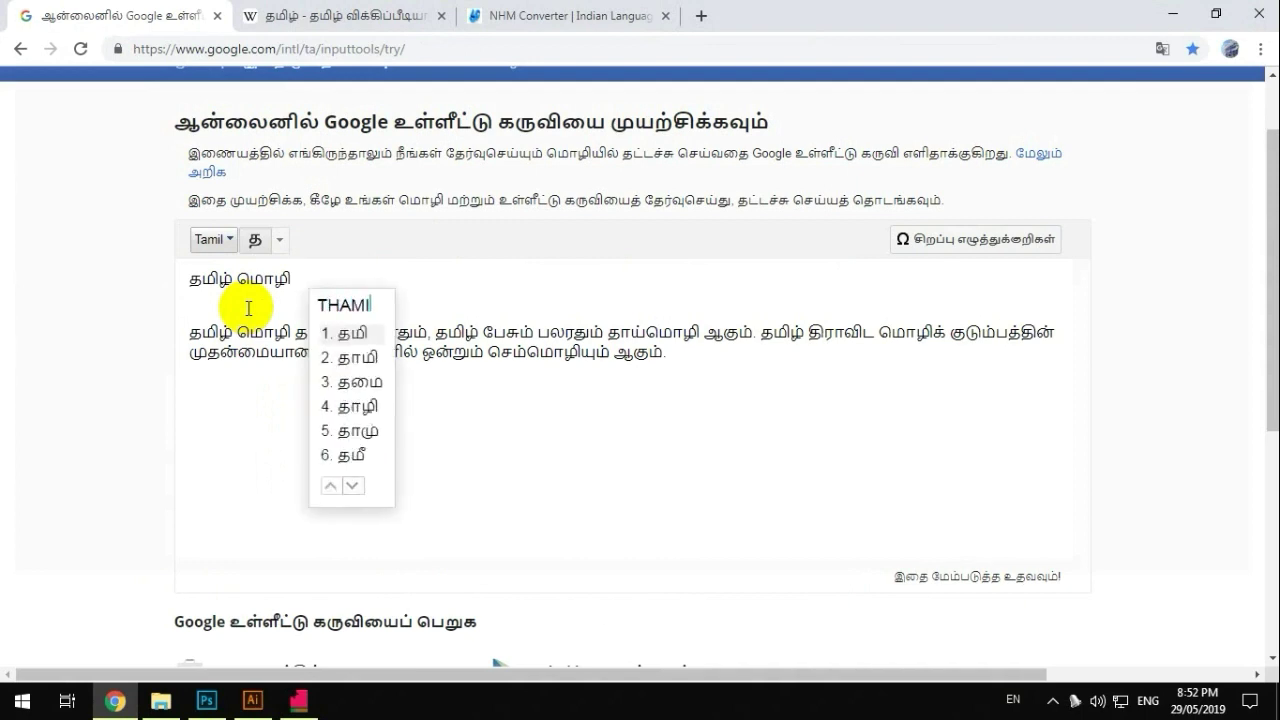
{"action": "type", "text": "L"}
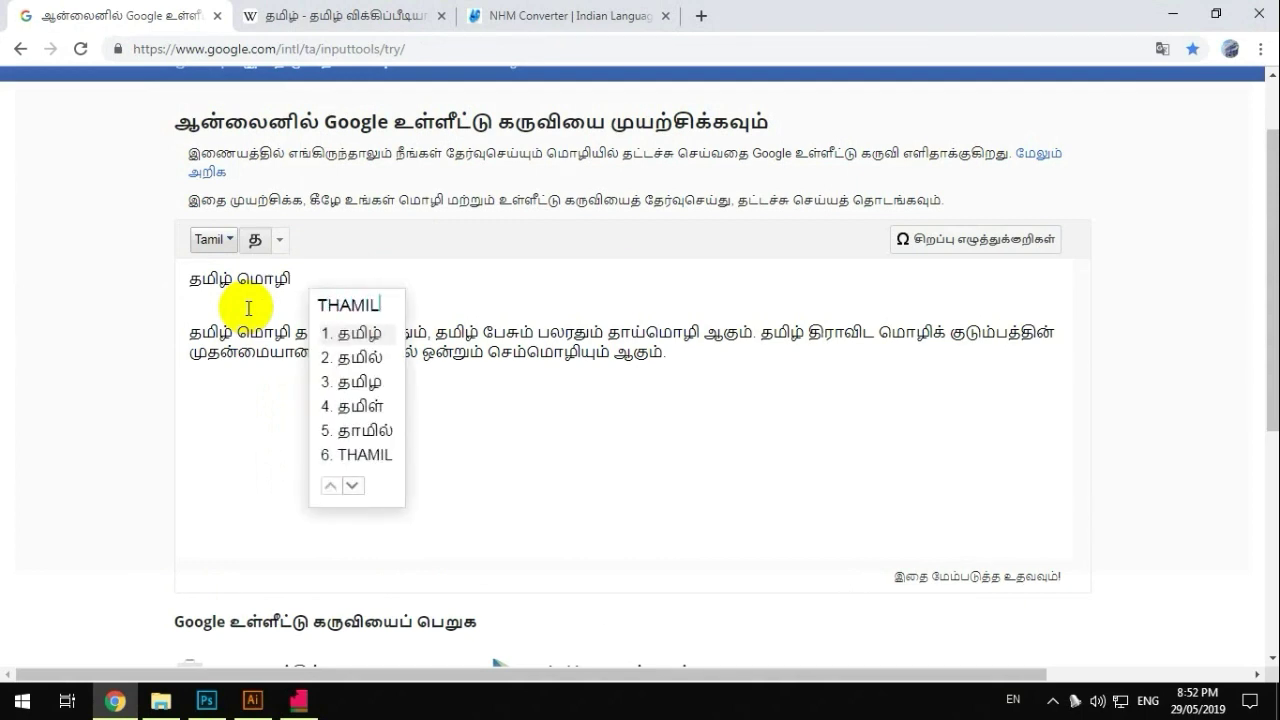
Step: Delete the trial Tamil words and the blank lines above the existing paragraph
{"action": "left_click_drag", "start_coordinate": [292, 278], "coordinate": [203, 278]}
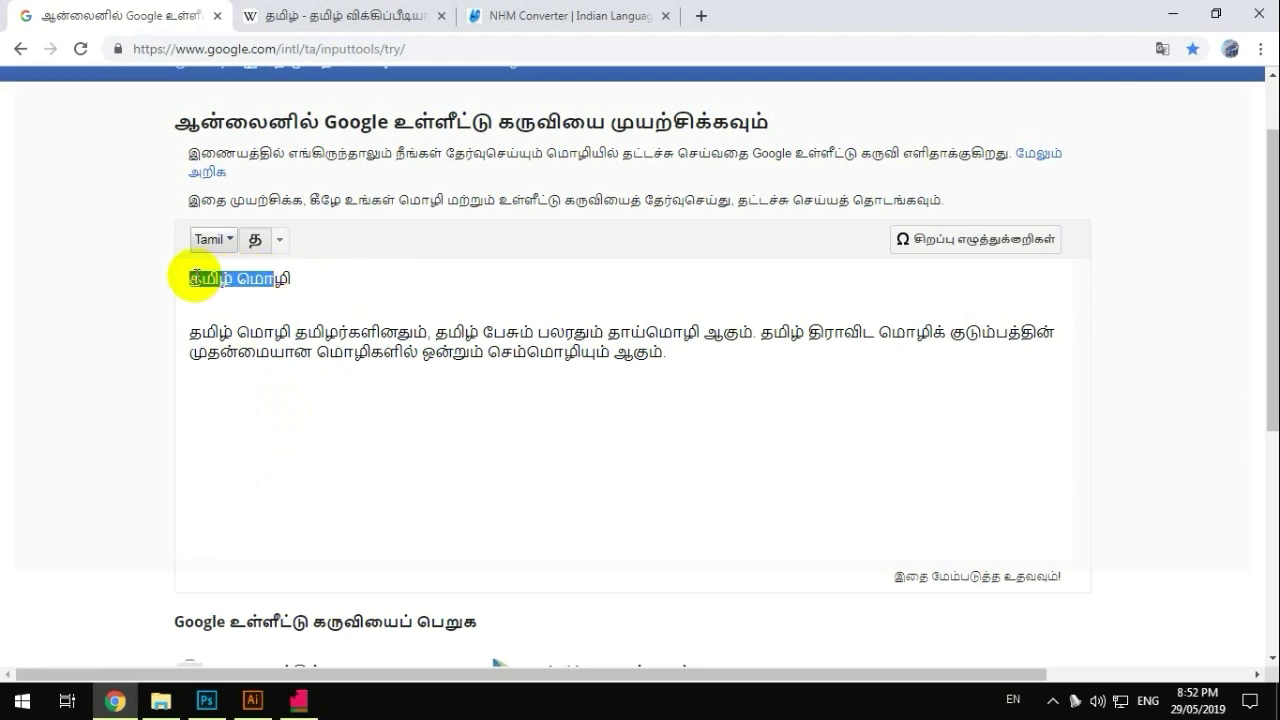
{"action": "key", "text": "Delete"}
{"action": "key", "text": "Delete"}
{"action": "key", "text": "Delete"}
{"action": "key", "text": "Delete"}
{"action": "key", "text": "Delete"}
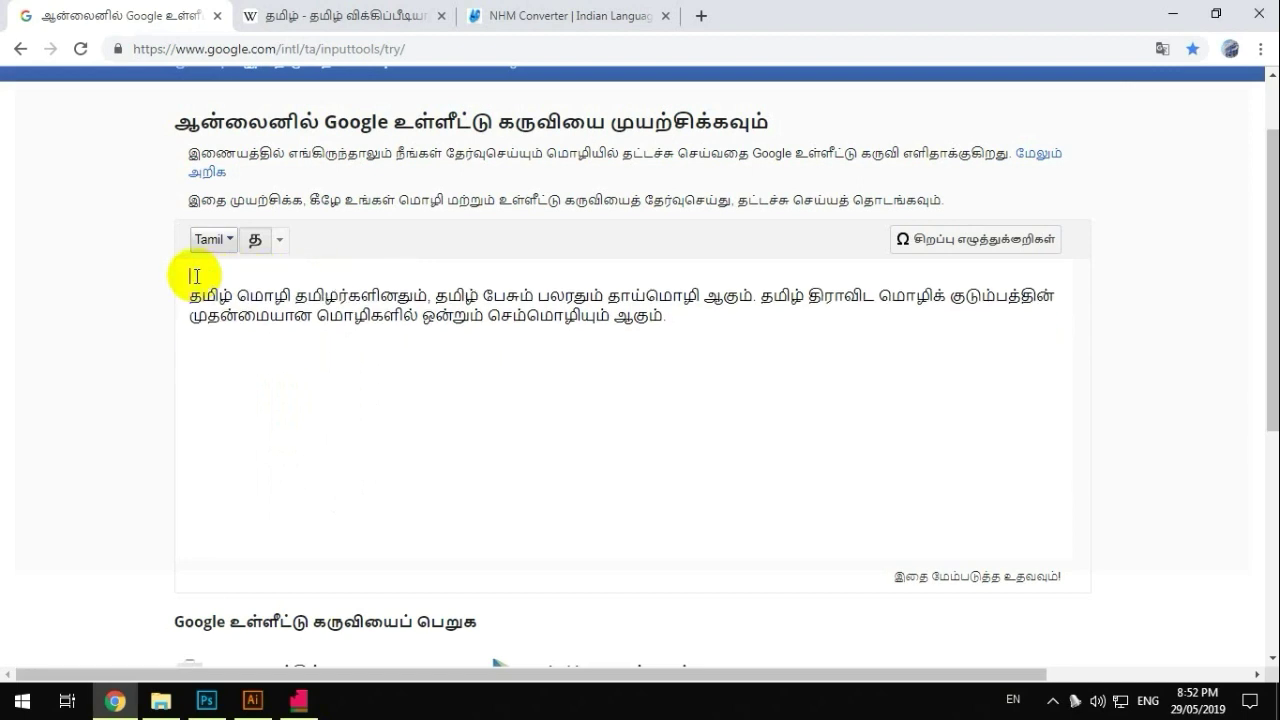
Step: Copy the whole Tamil paragraph from Google Input Tools, viewing its source passage in the Tamil Wikipedia article
{"action": "left_click", "coordinate": [334, 15]}
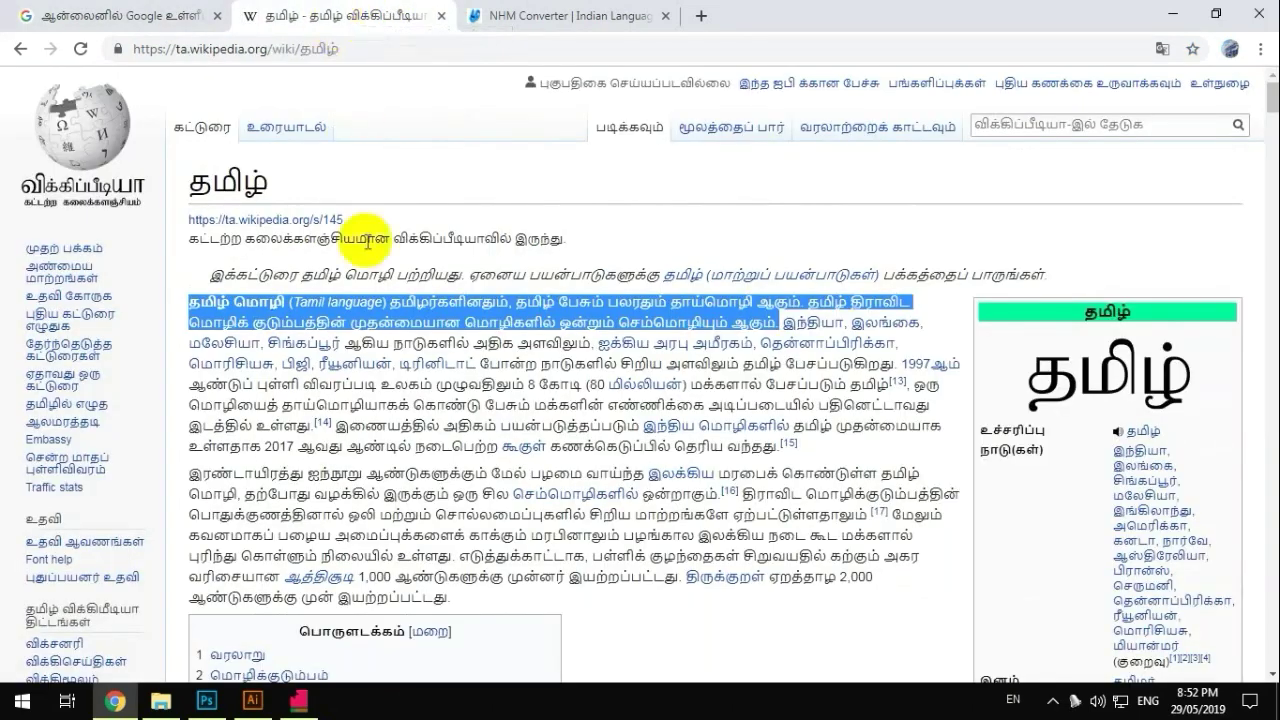
{"action": "left_click", "coordinate": [112, 14]}
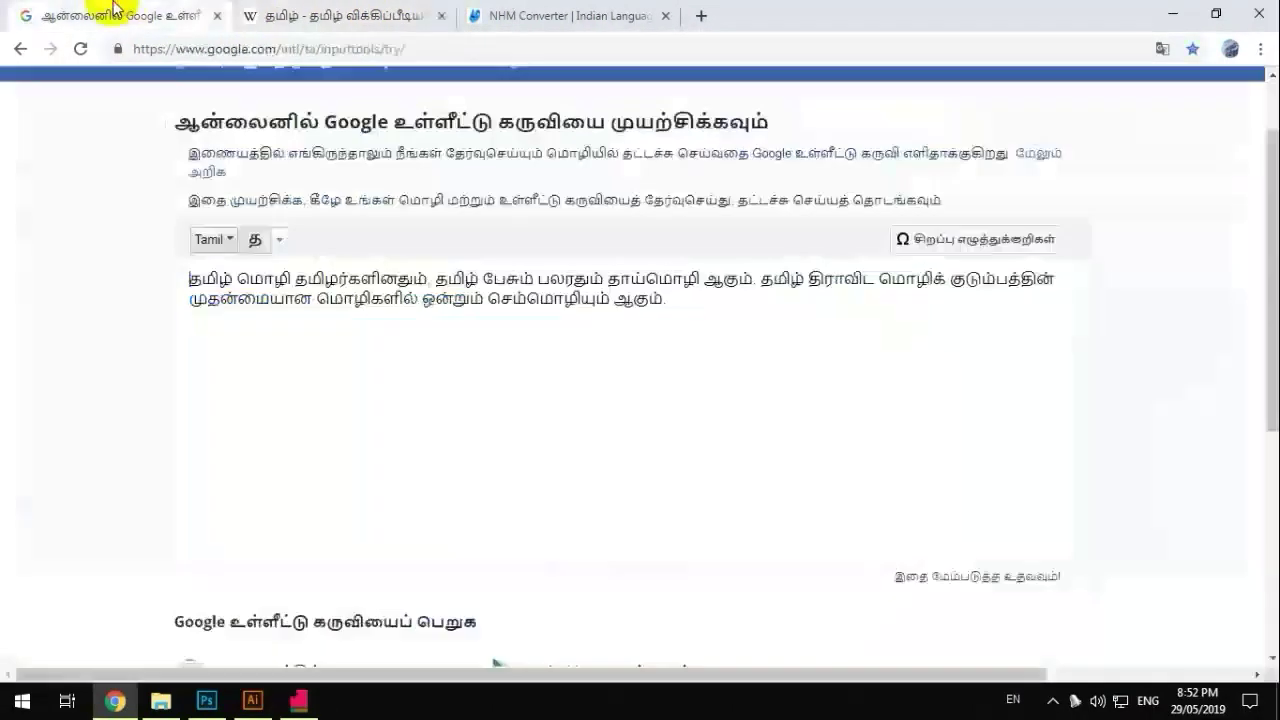
{"action": "left_click_drag", "start_coordinate": [686, 306], "coordinate": [160, 288]}
{"action": "key", "text": "ctrl+c"}
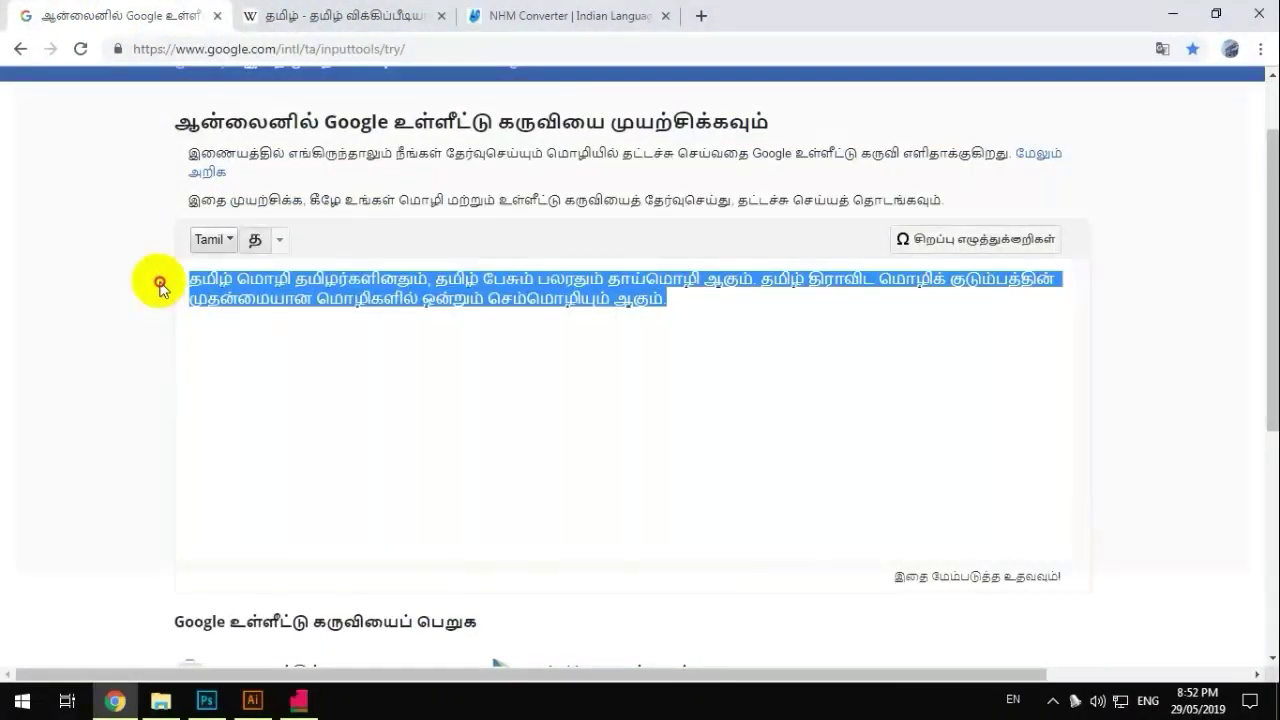
{"action": "left_click", "coordinate": [399, 14]}
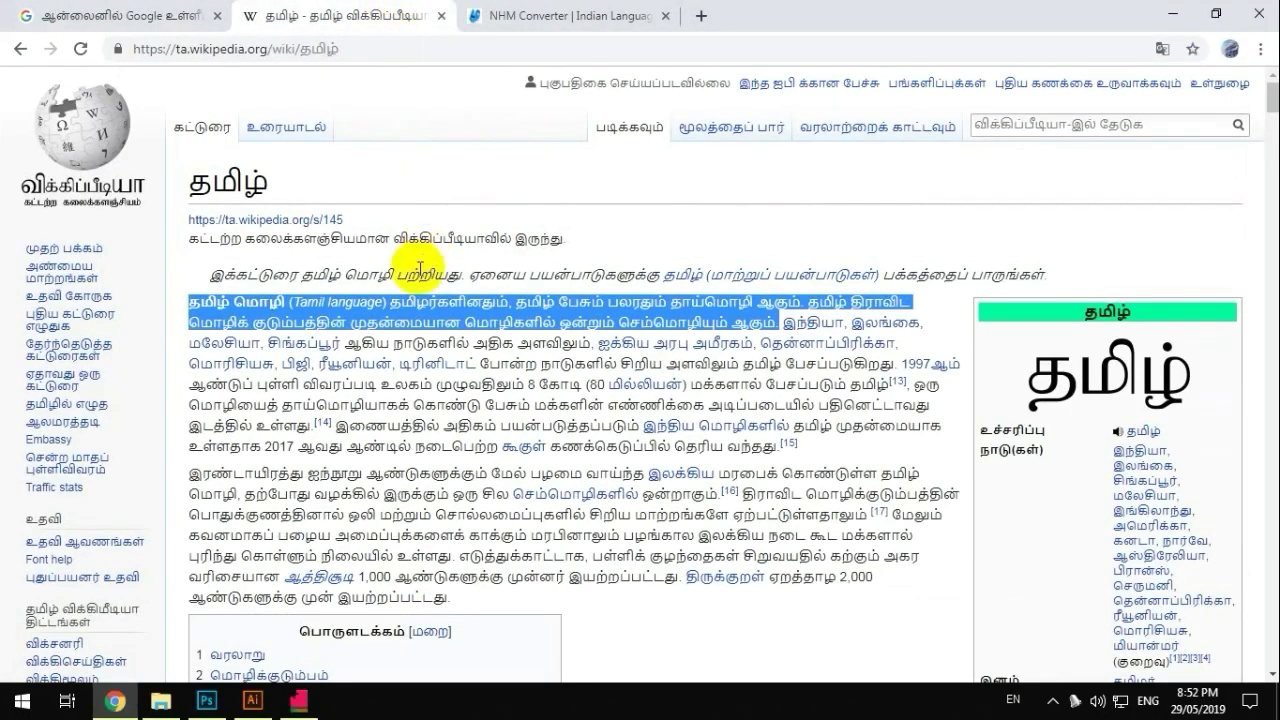
Step: Paste the copied Tamil paragraph into NHM Converter and convert it from Unicode to STMZH
{"action": "left_click", "coordinate": [298, 700]}
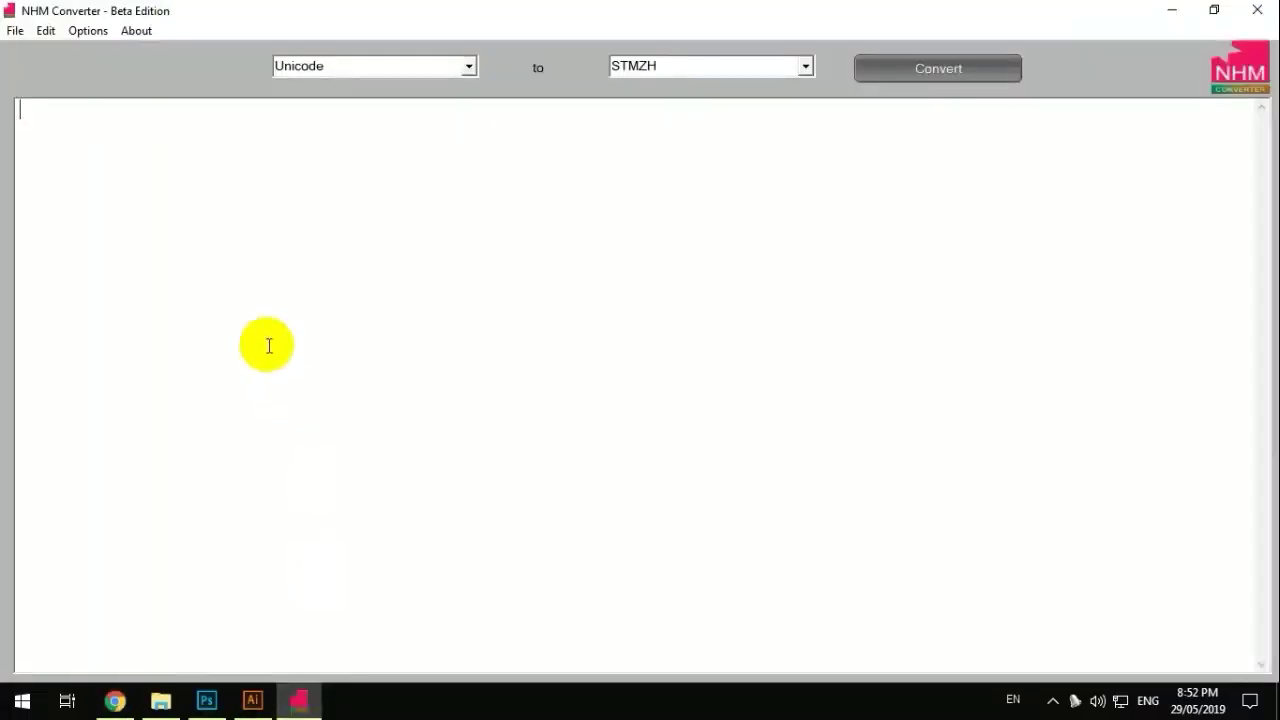
{"action": "left_click", "coordinate": [267, 345]}
{"action": "key", "text": "ctrl+v"}
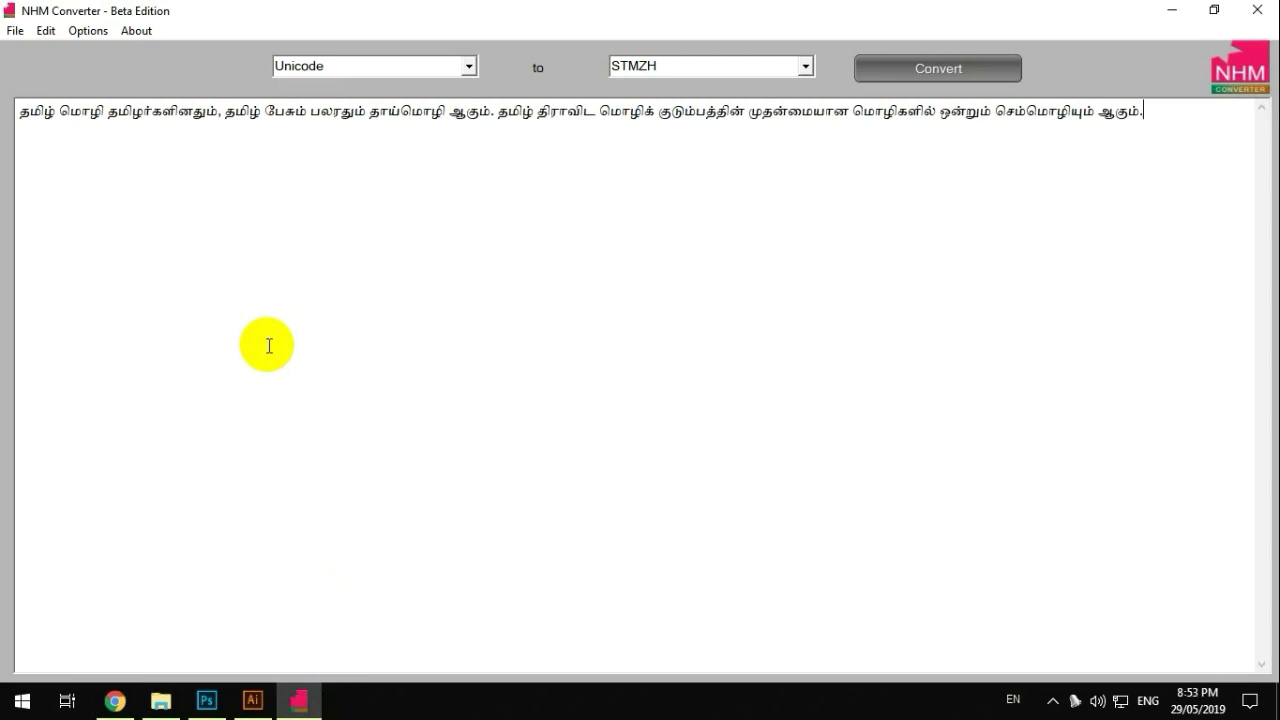
{"action": "left_click", "coordinate": [805, 66]}
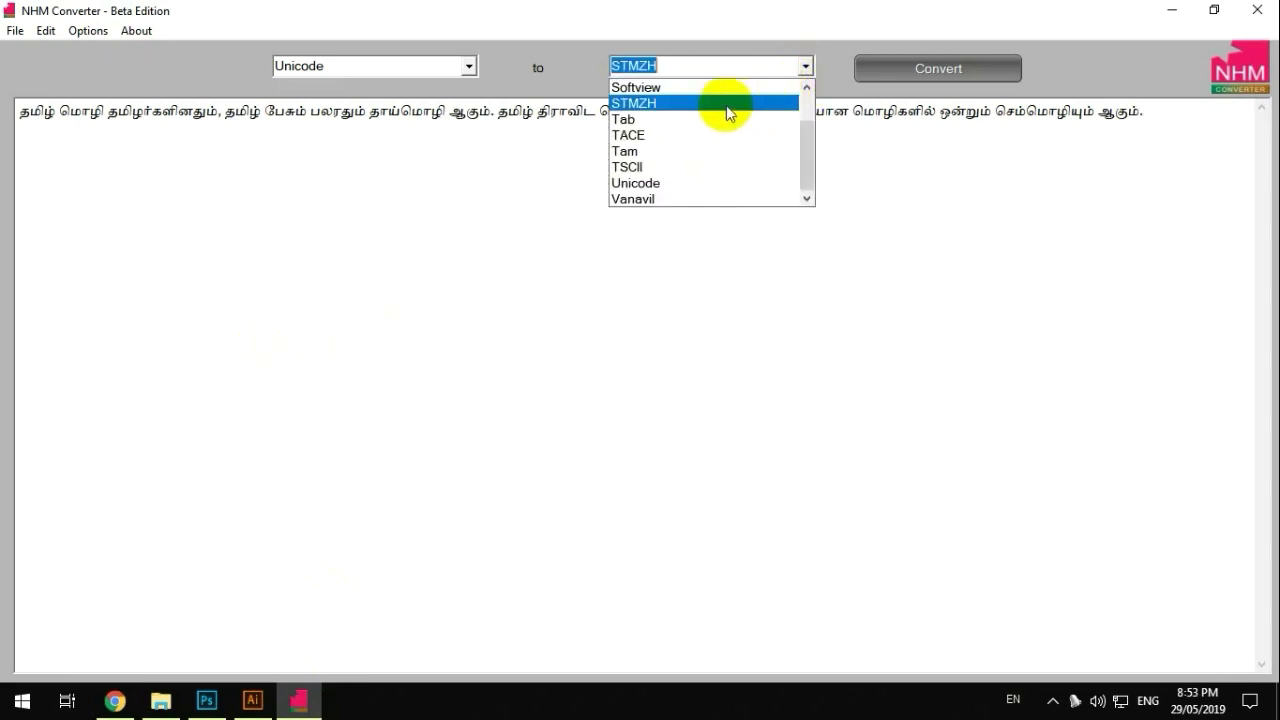
{"action": "left_click", "coordinate": [863, 73]}
{"action": "left_click", "coordinate": [872, 72]}
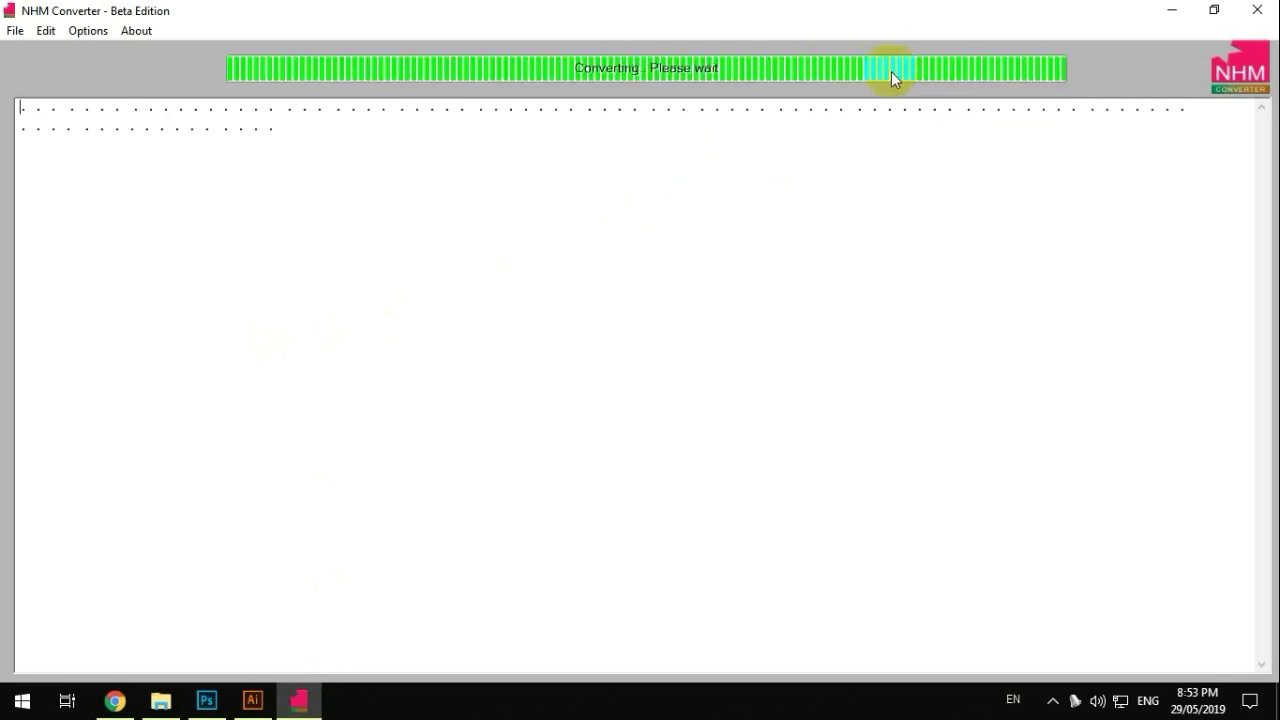
Step: Select all of the converted STMZH text and copy it as plain text
{"action": "left_click_drag", "start_coordinate": [980, 106], "coordinate": [122, 112]}
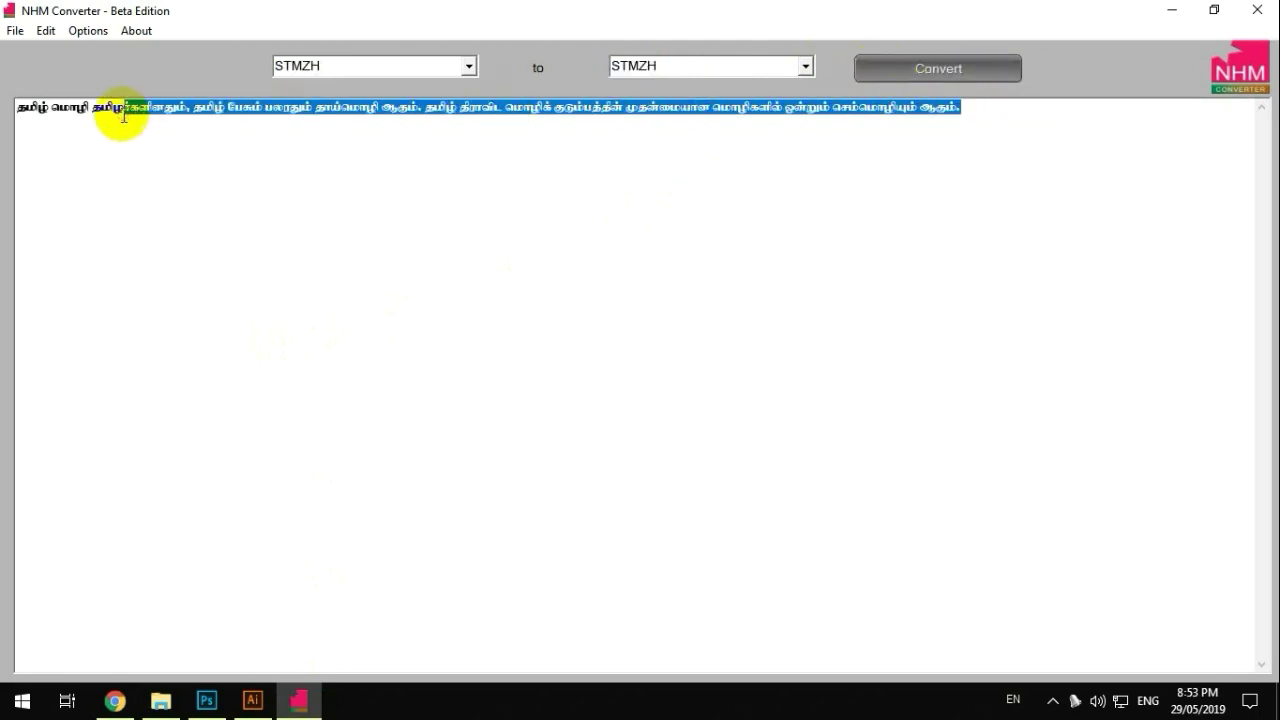
{"action": "left_click", "coordinate": [471, 131]}
{"action": "right_click", "coordinate": [526, 125]}
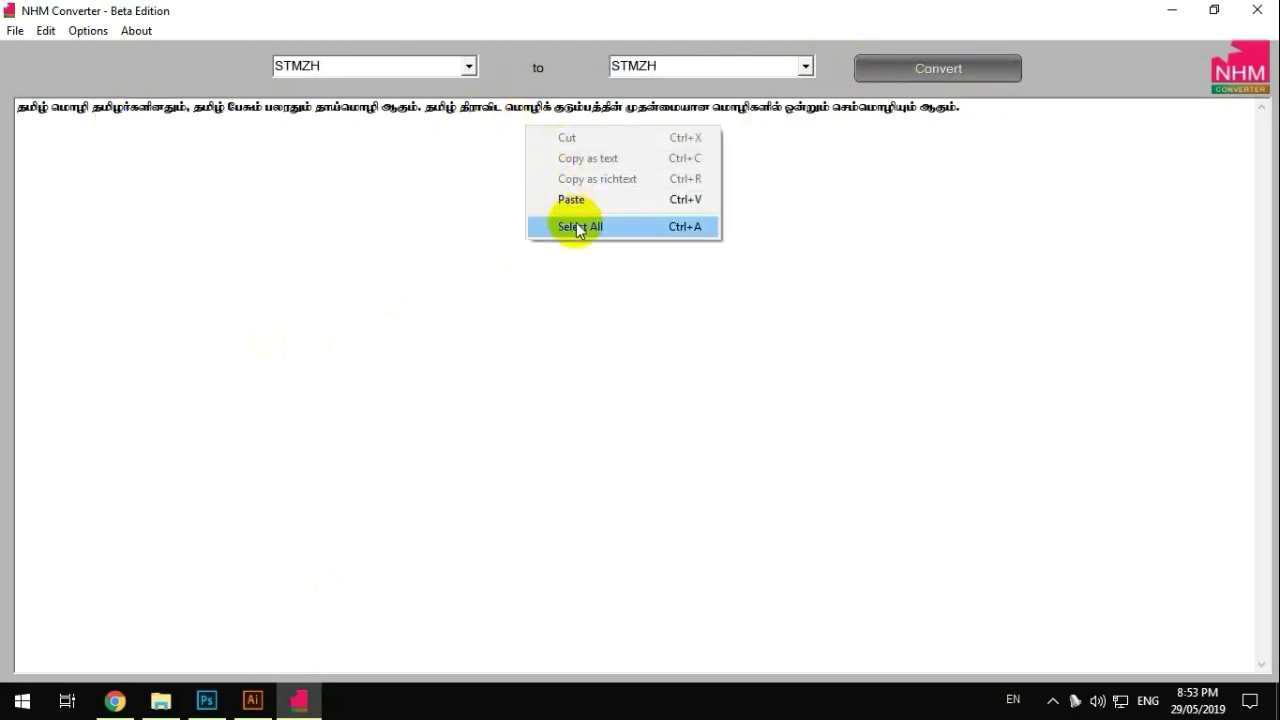
{"action": "left_click", "coordinate": [578, 227]}
{"action": "right_click", "coordinate": [576, 211]}
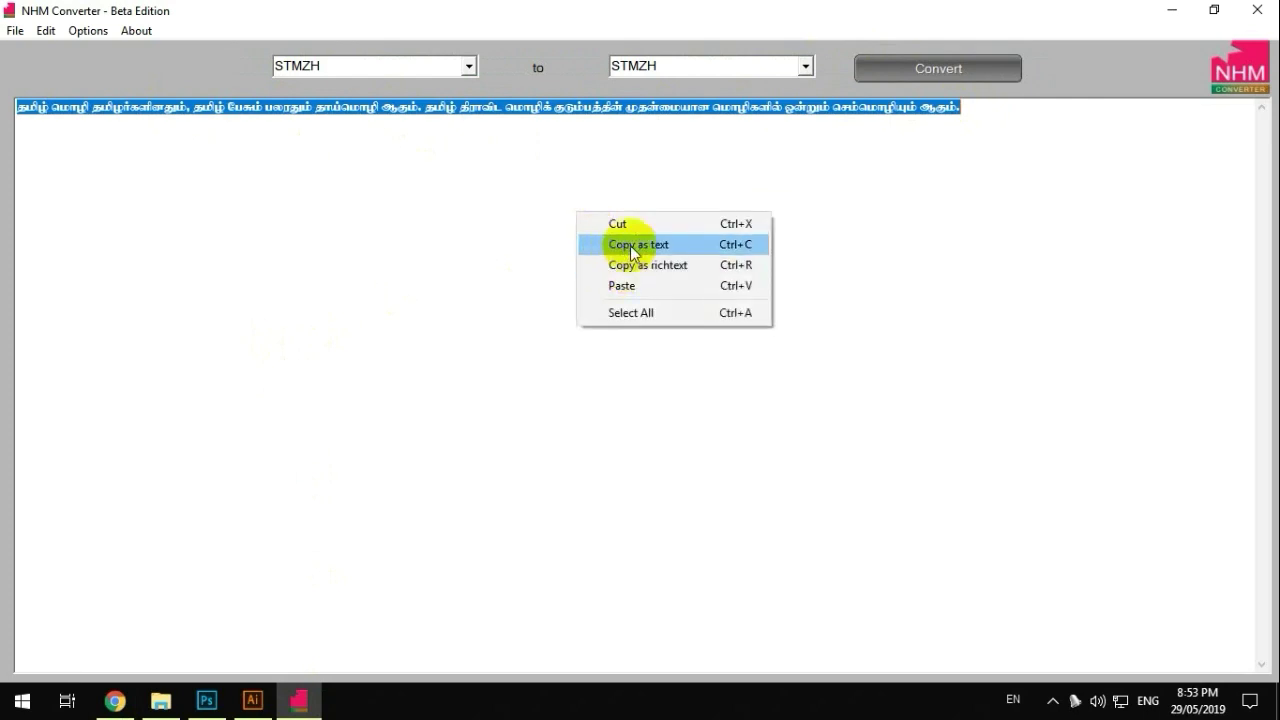
{"action": "left_click", "coordinate": [632, 245]}
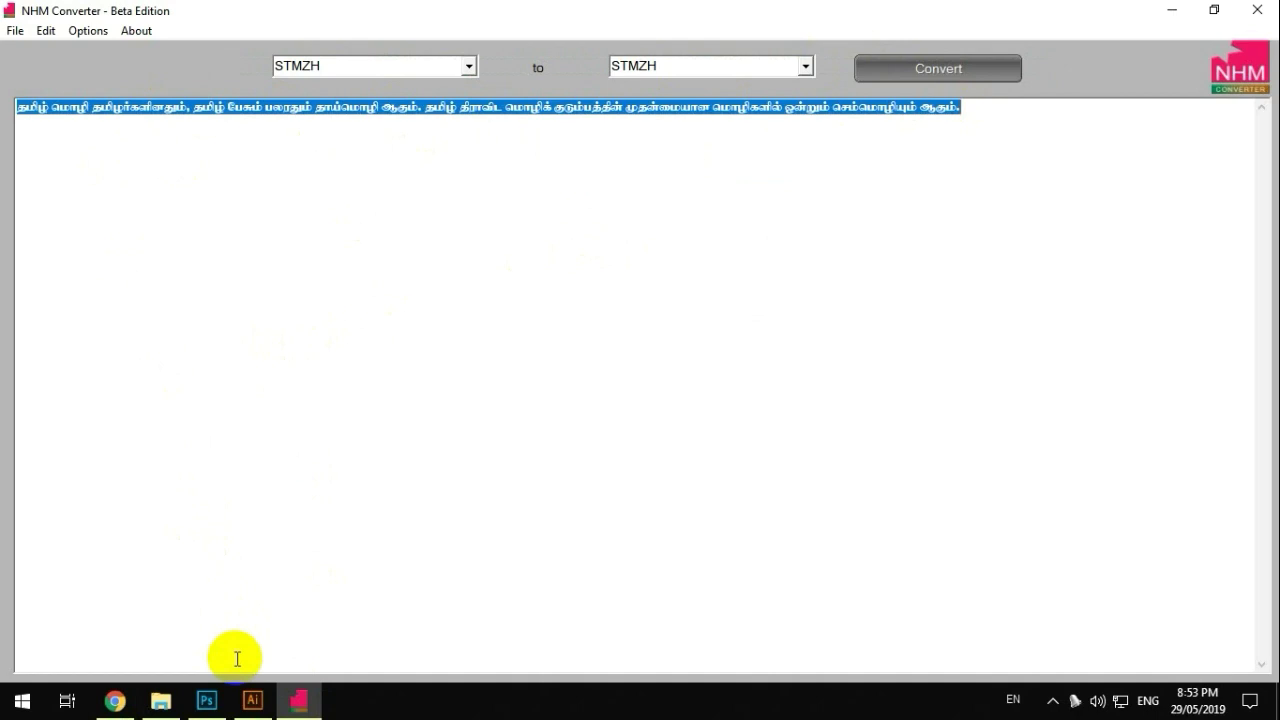
Step: Switch to Photoshop and check its version in the About screen, closing it again
{"action": "left_click", "coordinate": [210, 702]}
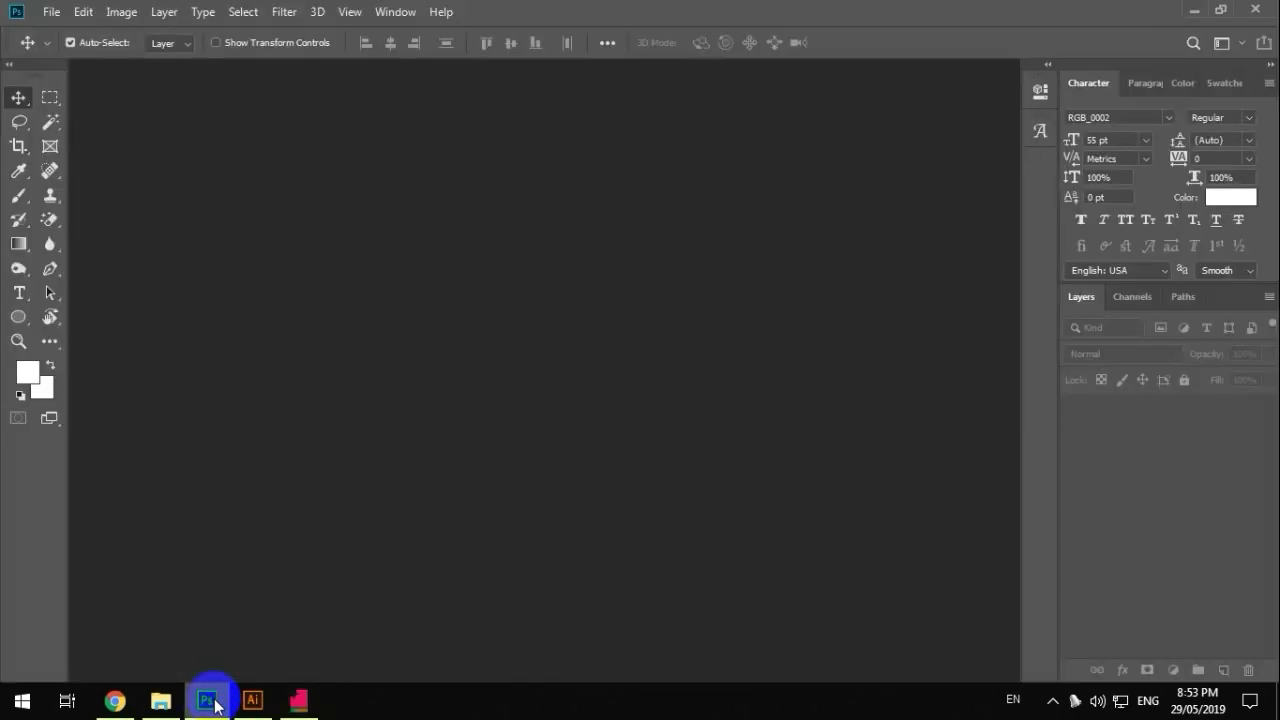
{"action": "left_click", "coordinate": [441, 12]}
{"action": "left_click", "coordinate": [484, 100]}
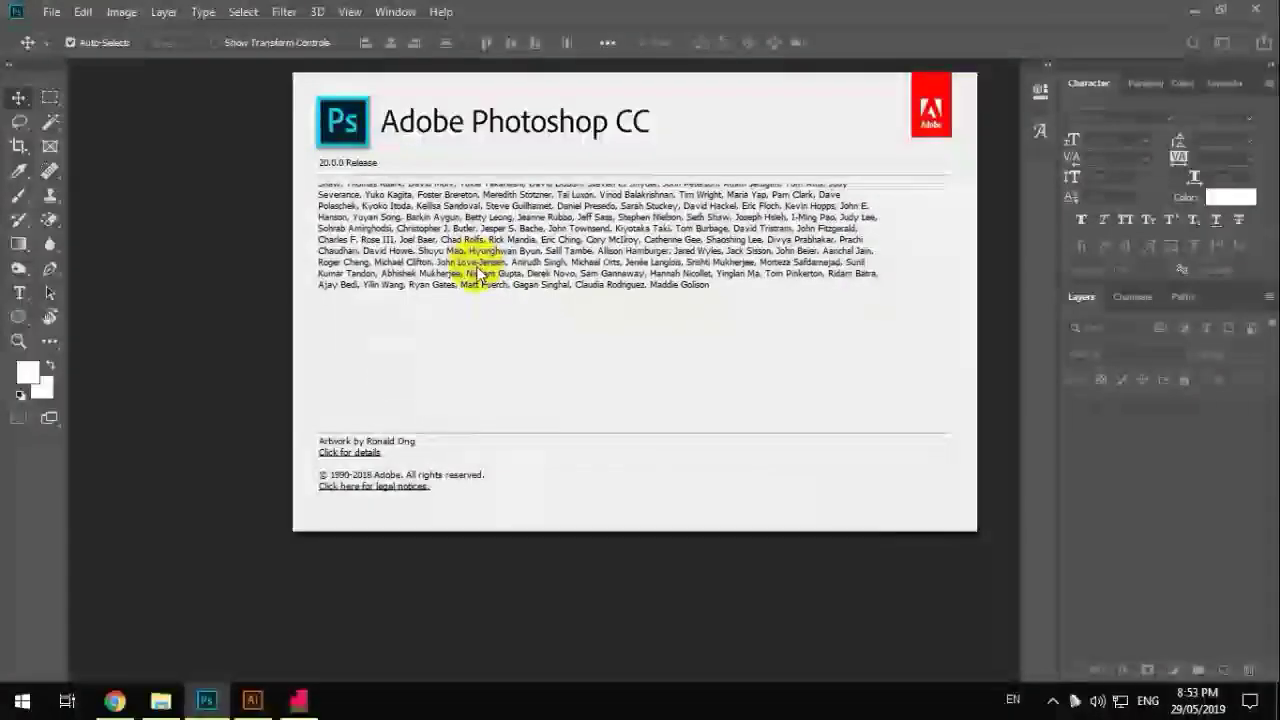
{"action": "left_click", "coordinate": [14, 97]}
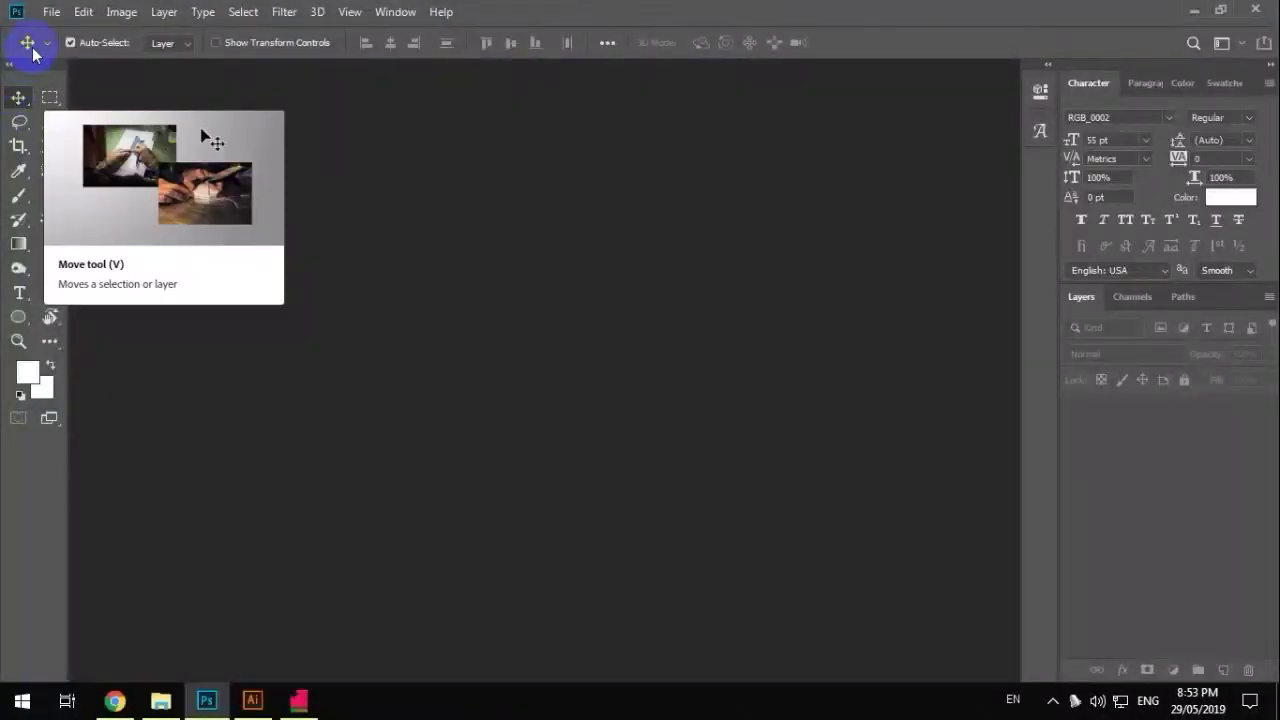
Step: Create a new A4 document at 300 pixels/inch in CMYK Color and rotate the canvas 90° counter clockwise
{"action": "left_click", "coordinate": [50, 11]}
{"action": "left_click", "coordinate": [58, 34]}
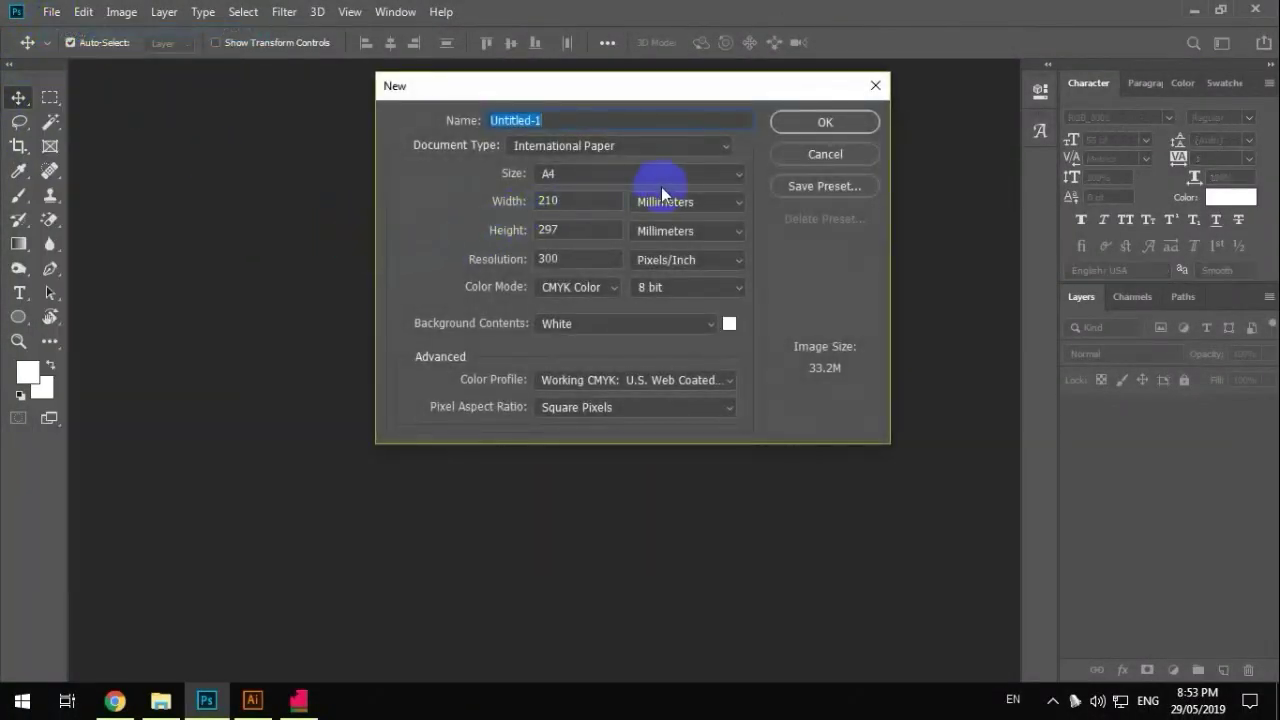
{"action": "left_click", "coordinate": [822, 121]}
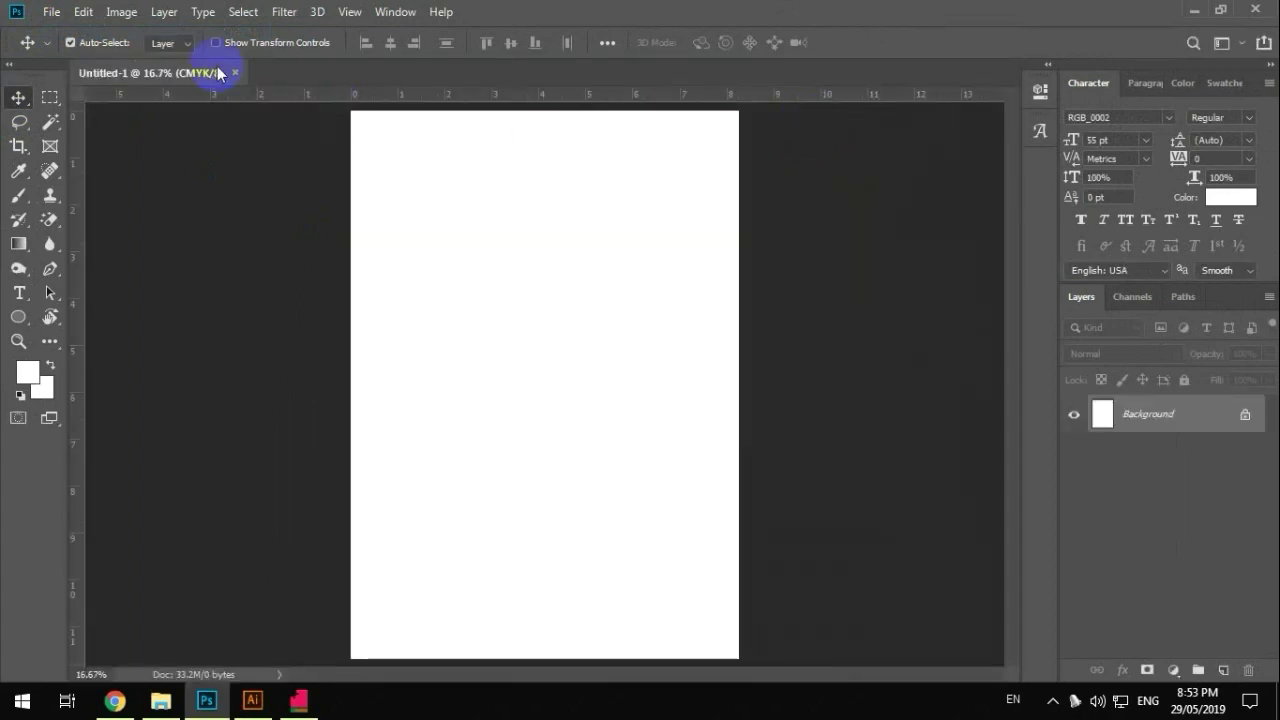
{"action": "left_click", "coordinate": [118, 12]}
{"action": "mouse_move", "coordinate": [150, 189]}
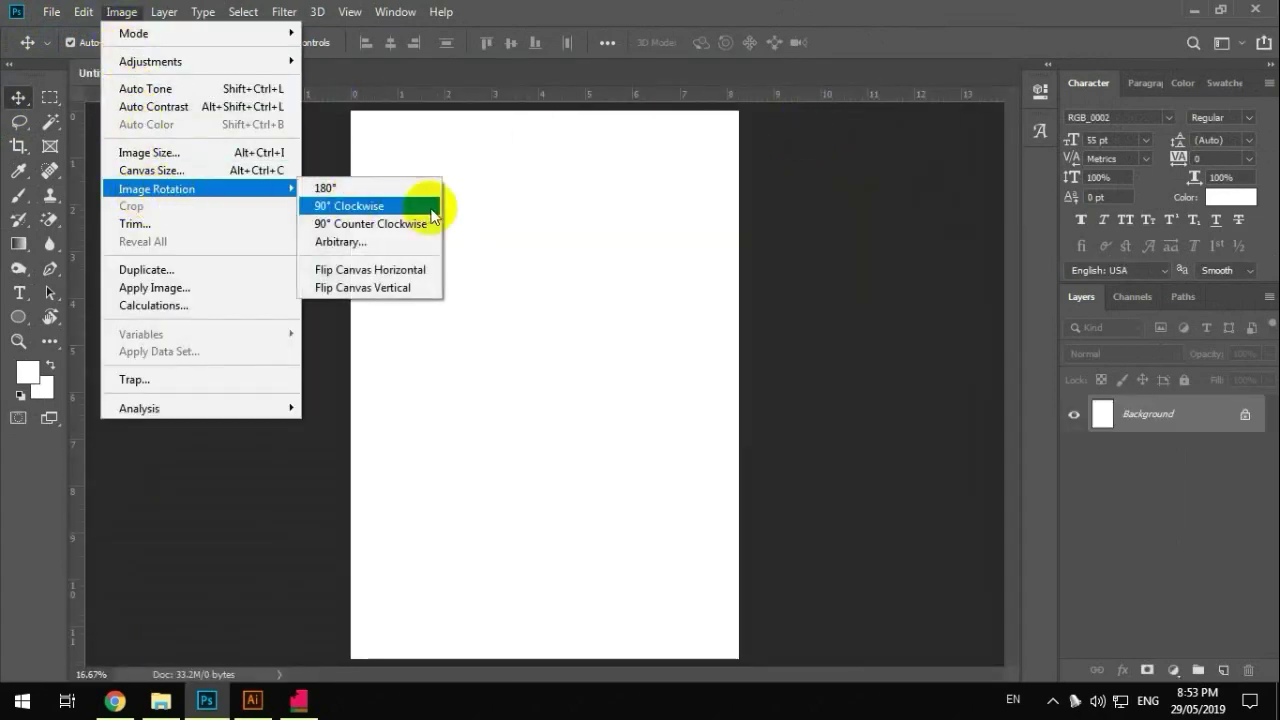
{"action": "left_click", "coordinate": [415, 226]}
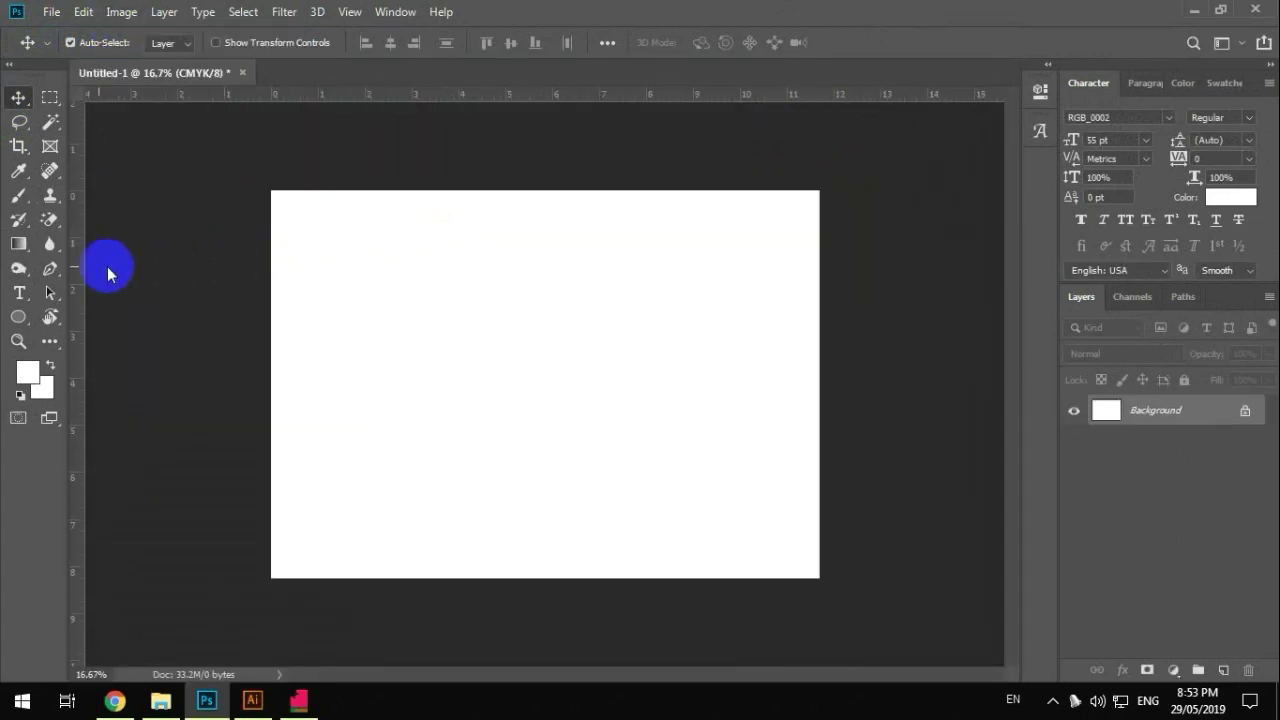
Step: Draw a paragraph text box across most of the white page and paste the copied STMZH text into it
{"action": "left_click", "coordinate": [20, 296]}
{"action": "left_click_drag", "start_coordinate": [326, 251], "coordinate": [779, 538]}
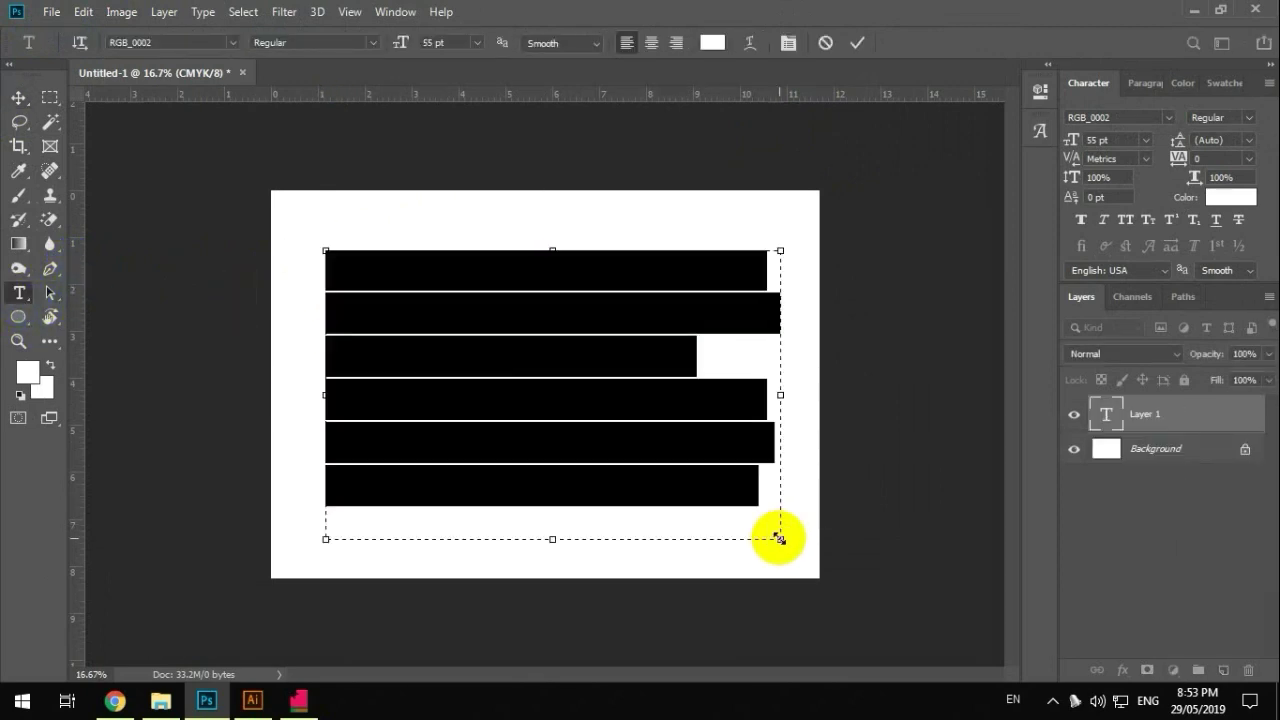
{"action": "left_click", "coordinate": [640, 435]}
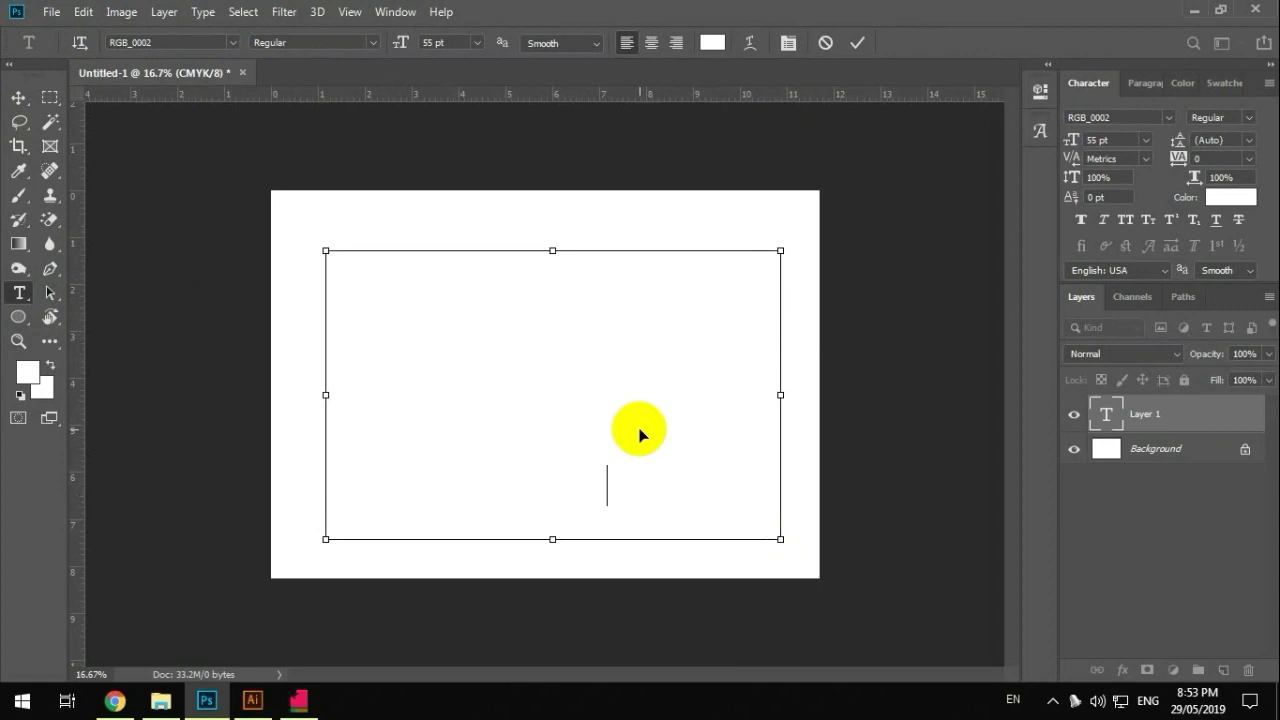
Step: Select all of the pasted text and set its color to red
{"action": "triple_click", "coordinate": [637, 434]}
{"action": "left_click", "coordinate": [1238, 198]}
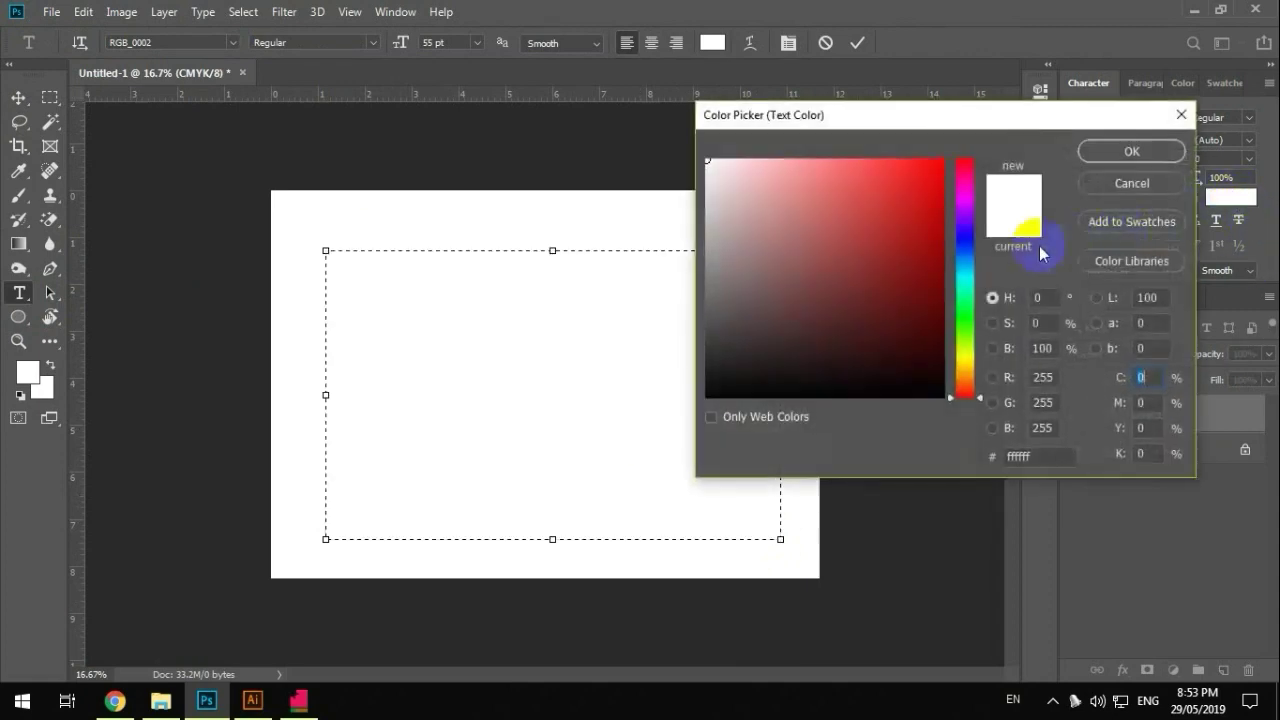
{"action": "left_click", "coordinate": [963, 171]}
{"action": "left_click", "coordinate": [1100, 150]}
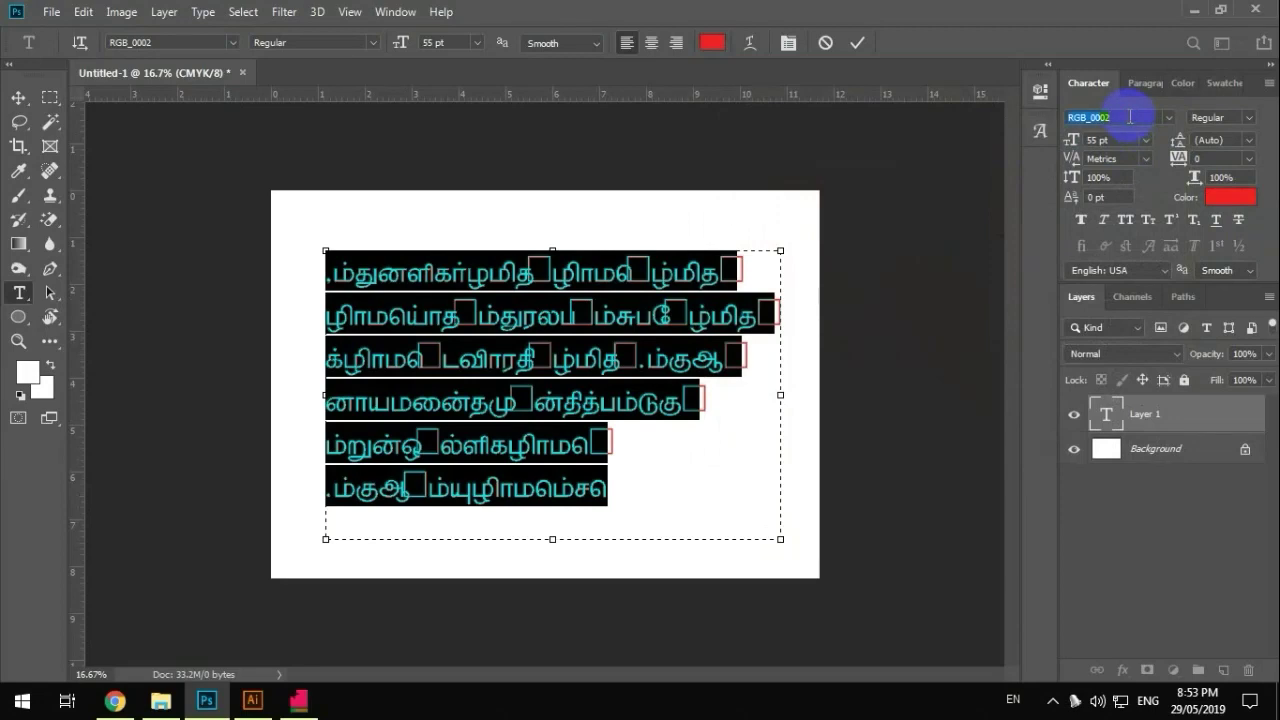
Step: Set the font of the selected text to RGB_0044, commit the edit and move the text slightly up on the page
{"action": "key", "text": "Down"}
{"action": "left_click", "coordinate": [1118, 113]}
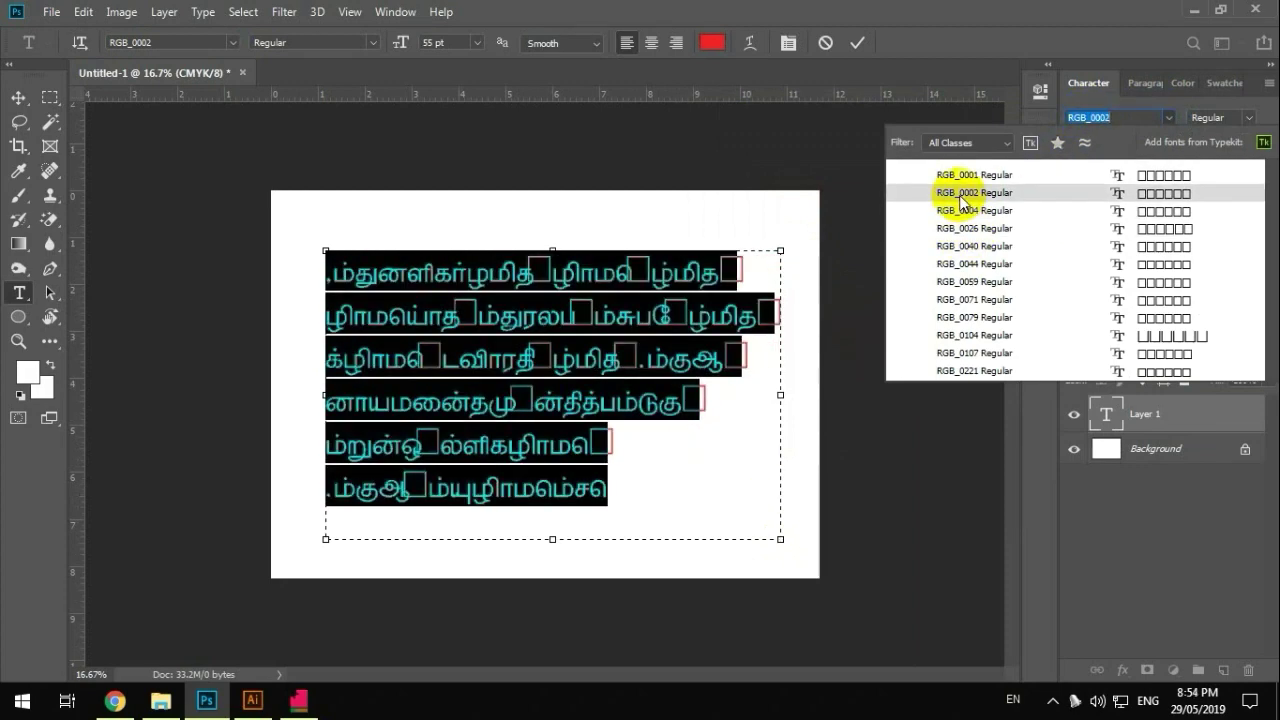
{"action": "left_click", "coordinate": [959, 263]}
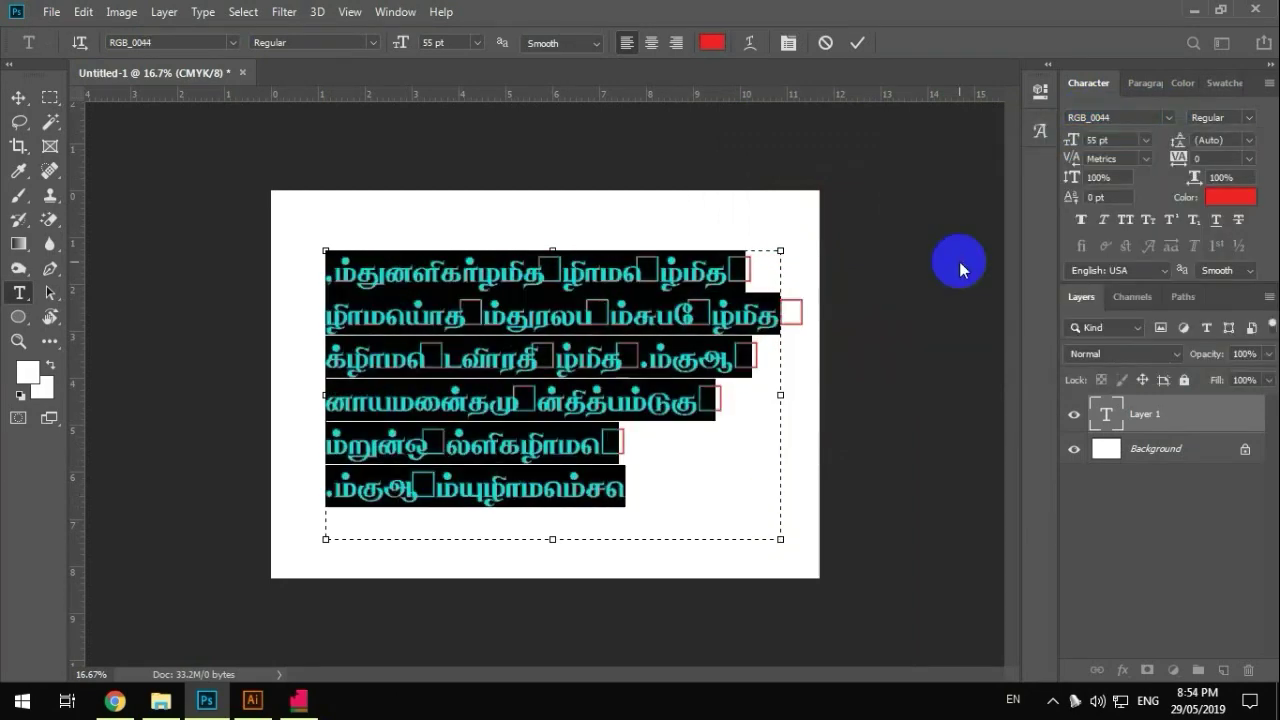
{"action": "left_click", "coordinate": [19, 97]}
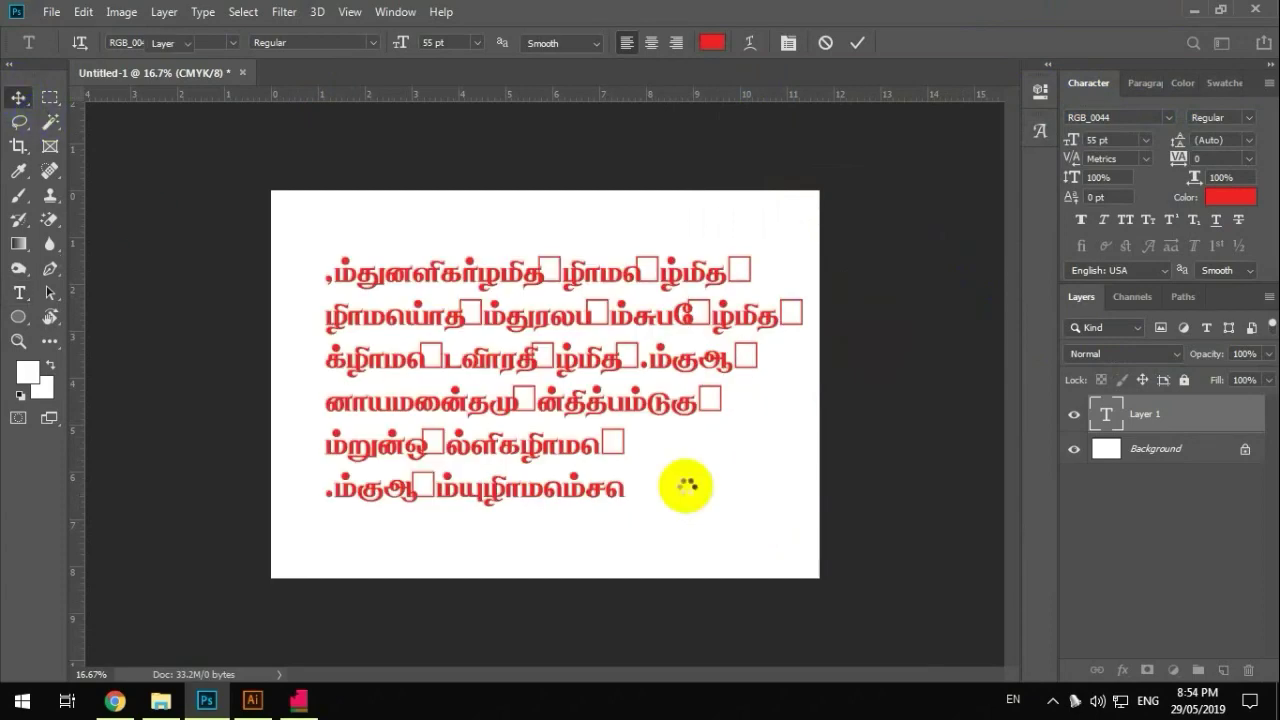
{"action": "left_click_drag", "start_coordinate": [587, 451], "coordinate": [583, 435]}
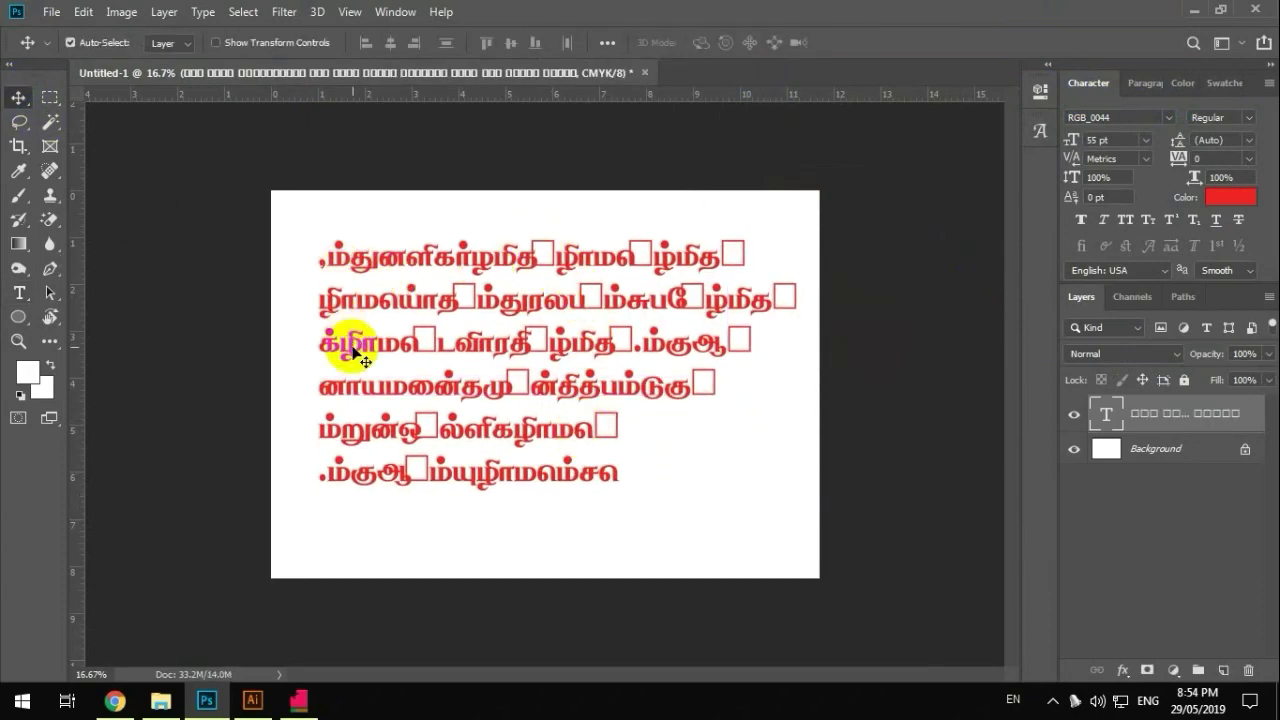
Step: Switch the text layer's paragraph option to Latin and East Asian Layout and reposition the text on the page
{"action": "left_click", "coordinate": [1142, 83]}
{"action": "left_click", "coordinate": [396, 14]}
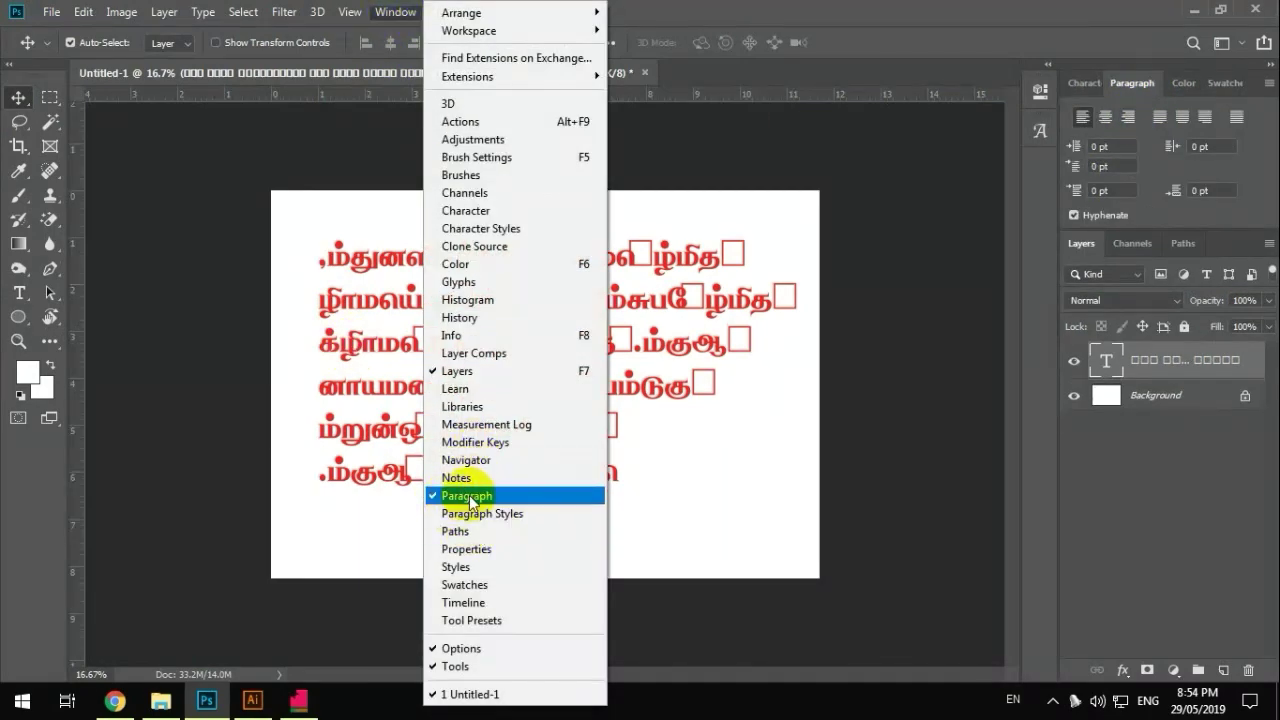
{"action": "left_click", "coordinate": [1130, 84]}
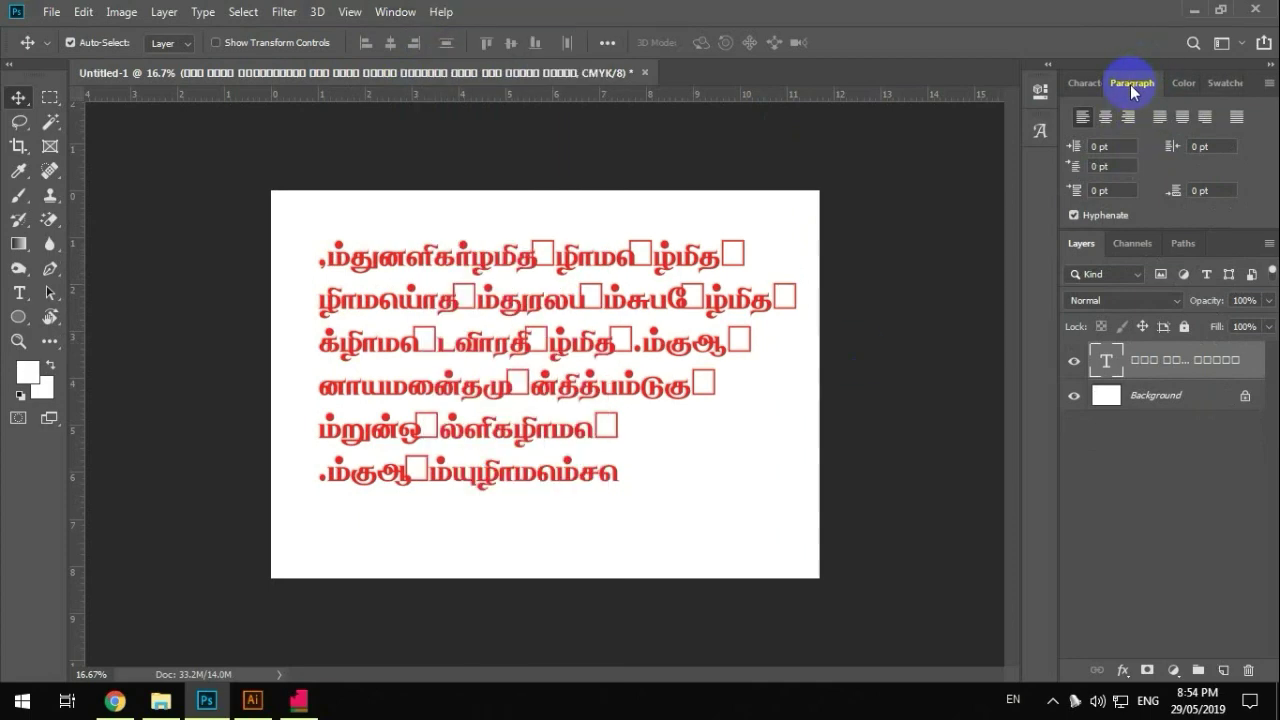
{"action": "left_click", "coordinate": [1096, 220]}
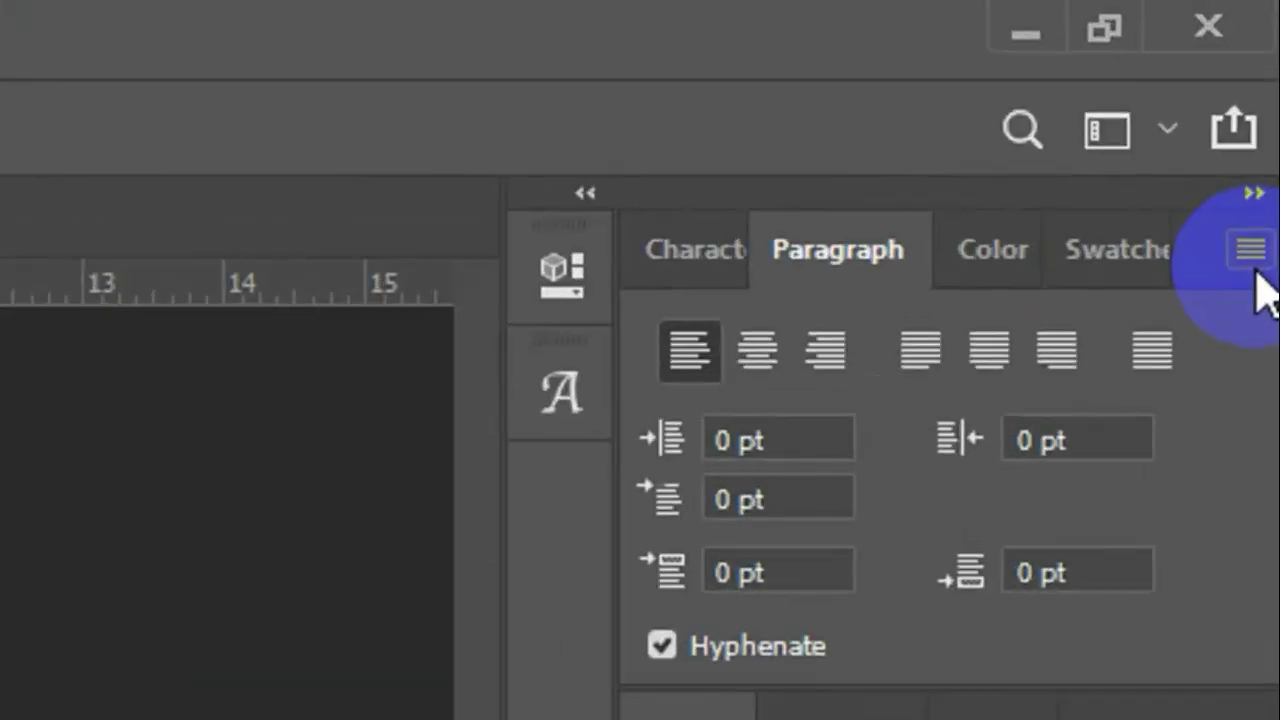
{"action": "left_click", "coordinate": [1252, 262]}
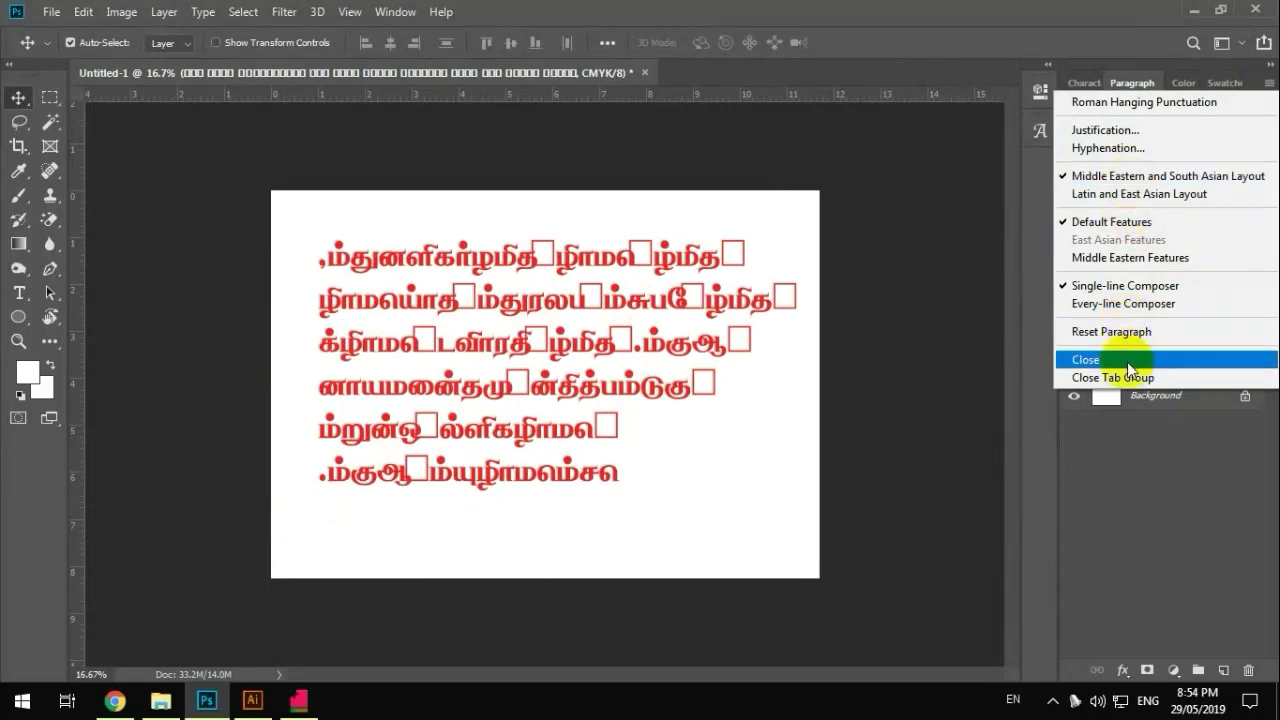
{"action": "left_click", "coordinate": [1115, 194]}
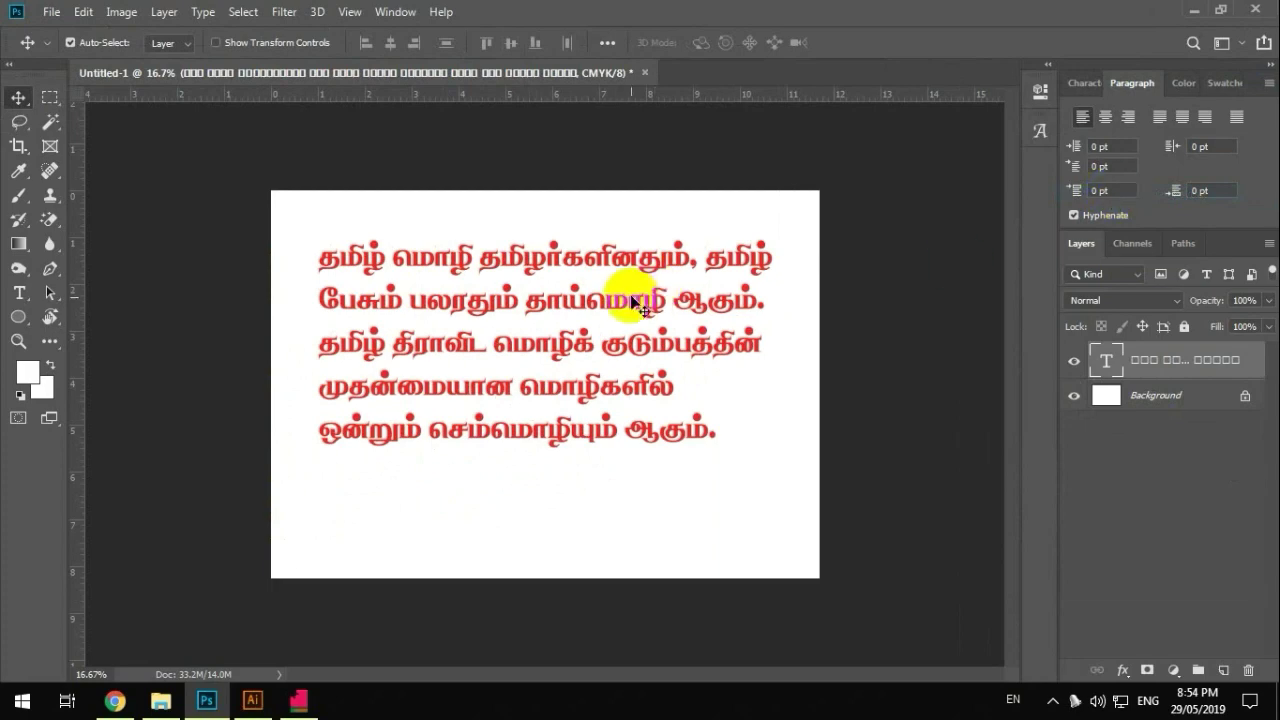
{"action": "left_click_drag", "start_coordinate": [626, 308], "coordinate": [586, 294]}
{"action": "mouse_move", "coordinate": [651, 452]}
{"action": "left_mouse_down"}
{"action": "mouse_move", "coordinate": [651, 466]}
{"action": "mouse_move", "coordinate": [670, 457]}
{"action": "left_mouse_up"}
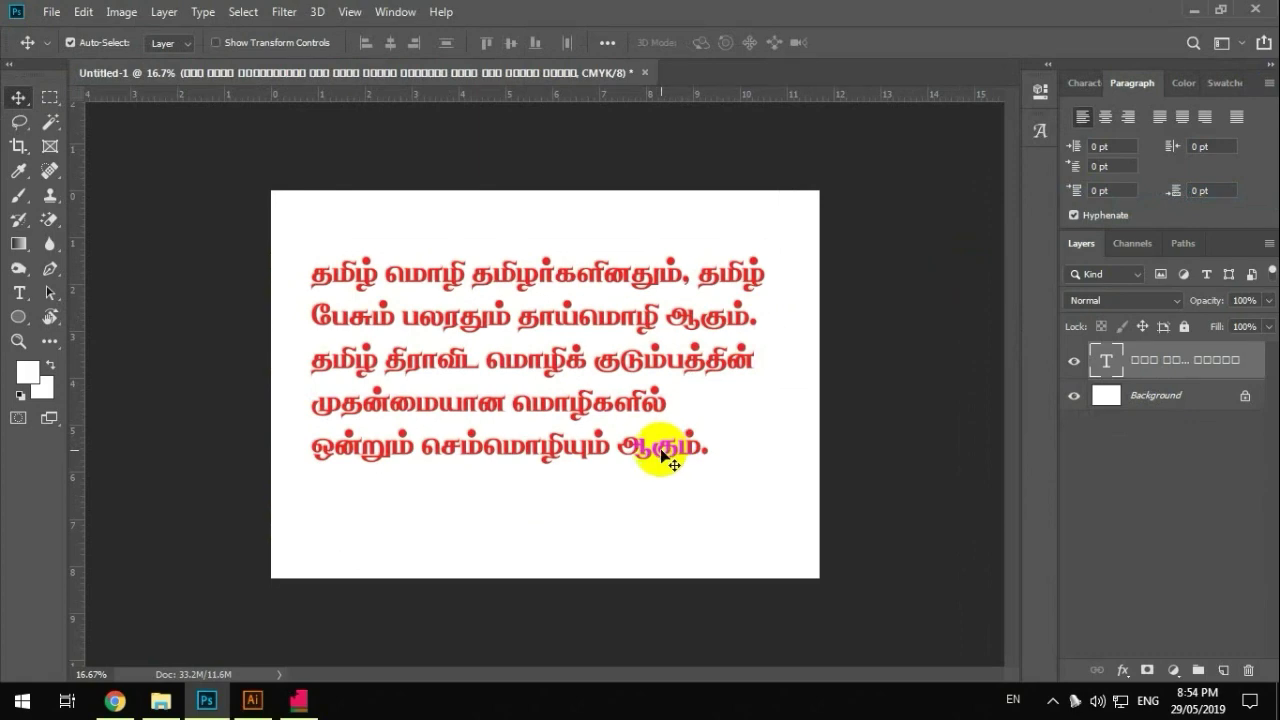
Step: Preview other RGB fonts on the whole paragraph, keep RGB_0044, and move the text slightly up on the page
{"action": "key", "text": "t"}
{"action": "left_click", "coordinate": [551, 365]}
{"action": "key", "text": "ctrl+a"}
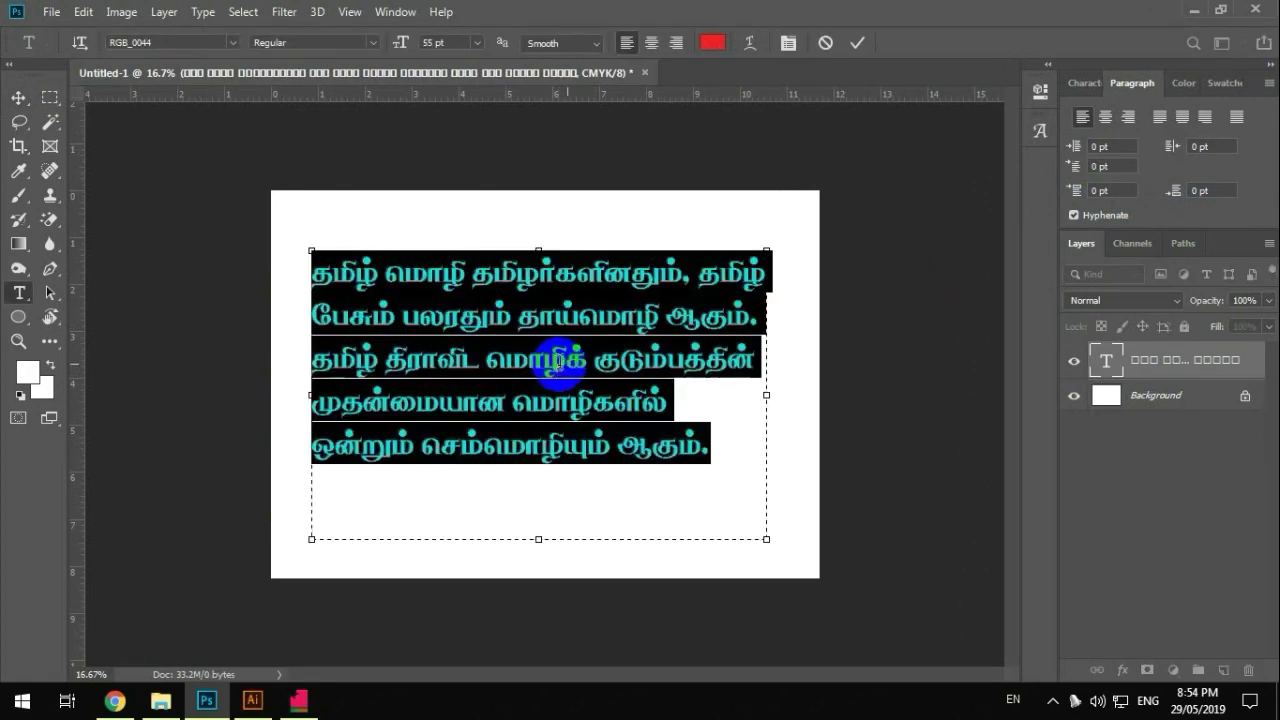
{"action": "left_click", "coordinate": [1088, 84]}
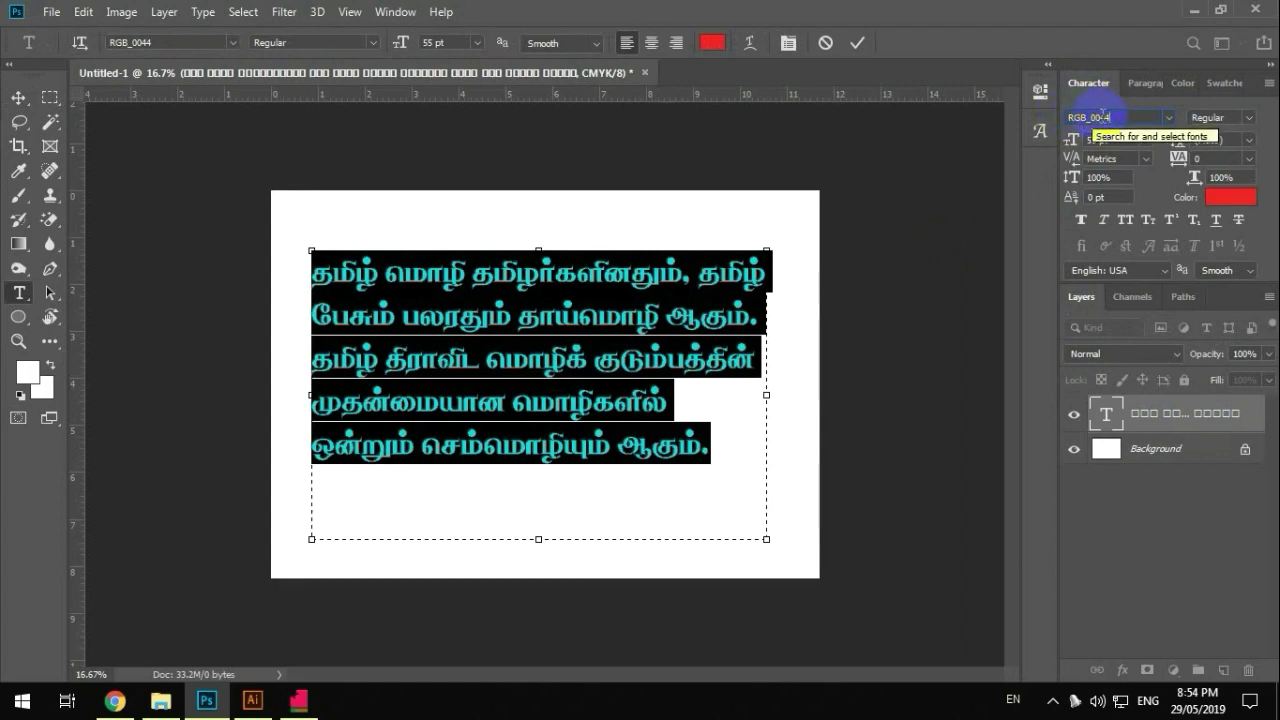
{"action": "key", "text": "BackSpace"}
{"action": "key", "text": "BackSpace"}
{"action": "key", "text": "BackSpace"}
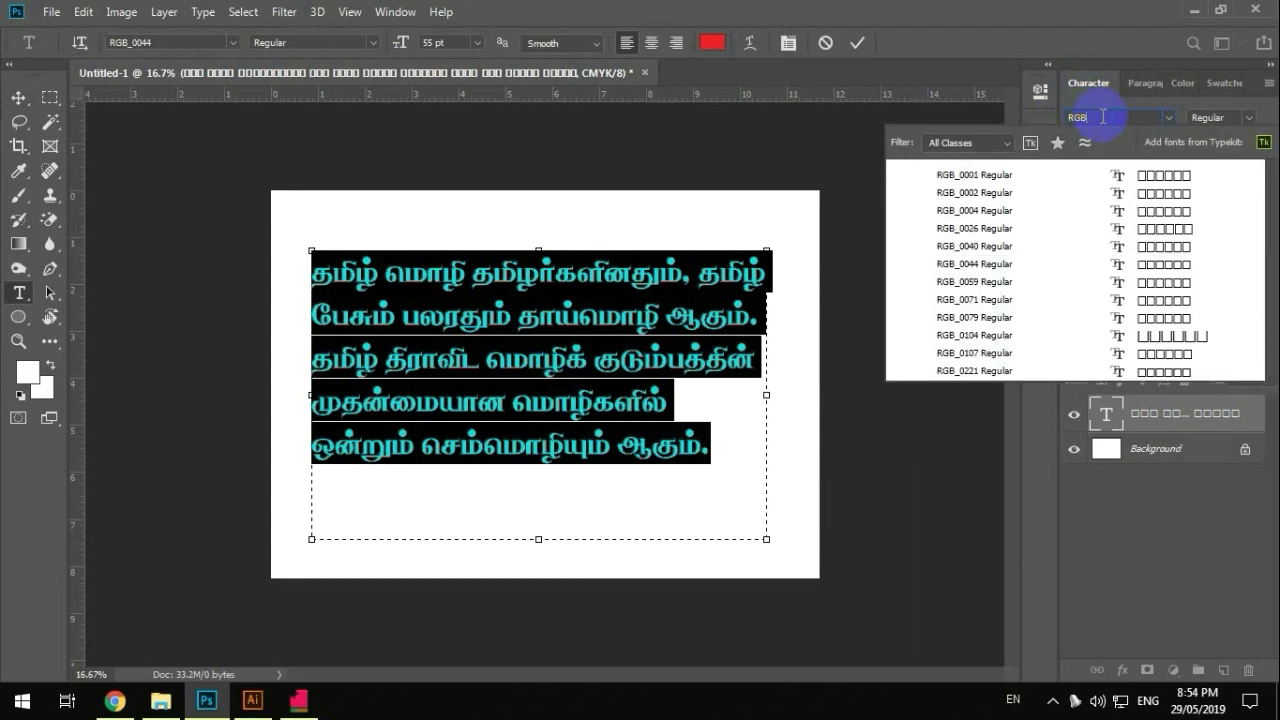
{"action": "key", "text": "Down"}
{"action": "key", "text": "Down"}
{"action": "key", "text": "Down"}
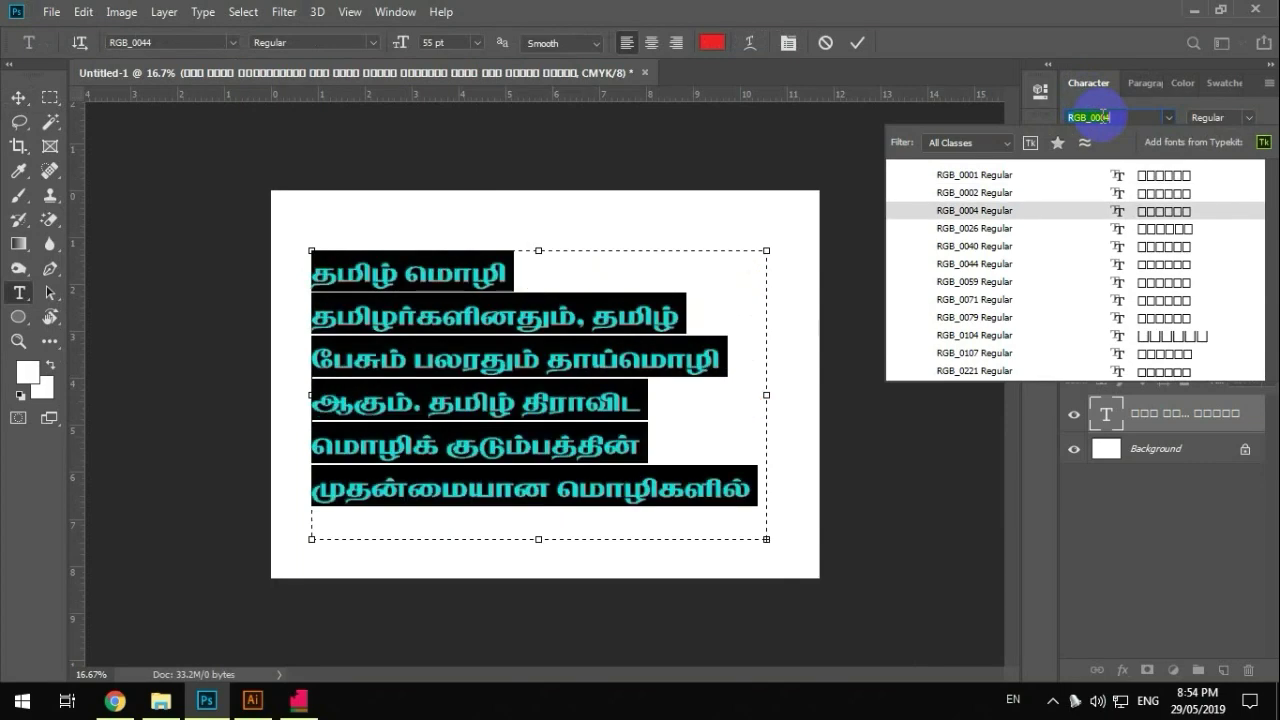
{"action": "key", "text": "Down"}
{"action": "key", "text": "Down"}
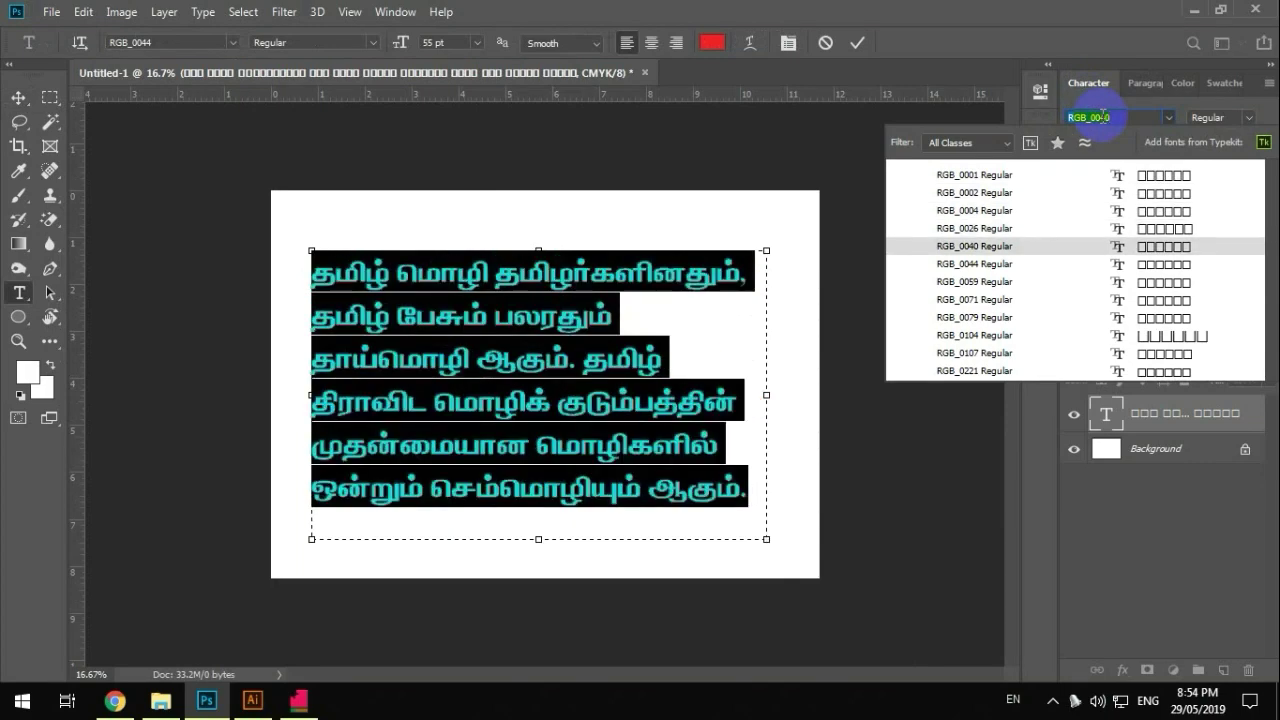
{"action": "key", "text": "Down"}
{"action": "key", "text": "Return"}
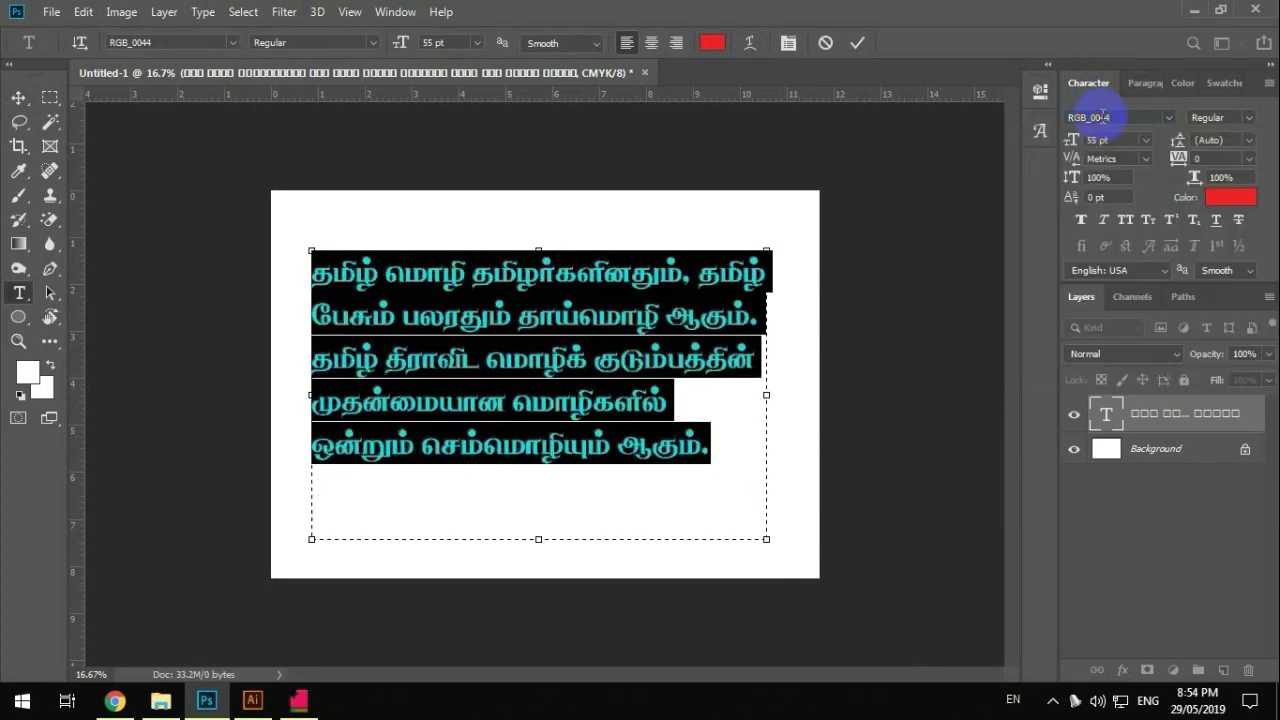
{"action": "left_click", "coordinate": [16, 98]}
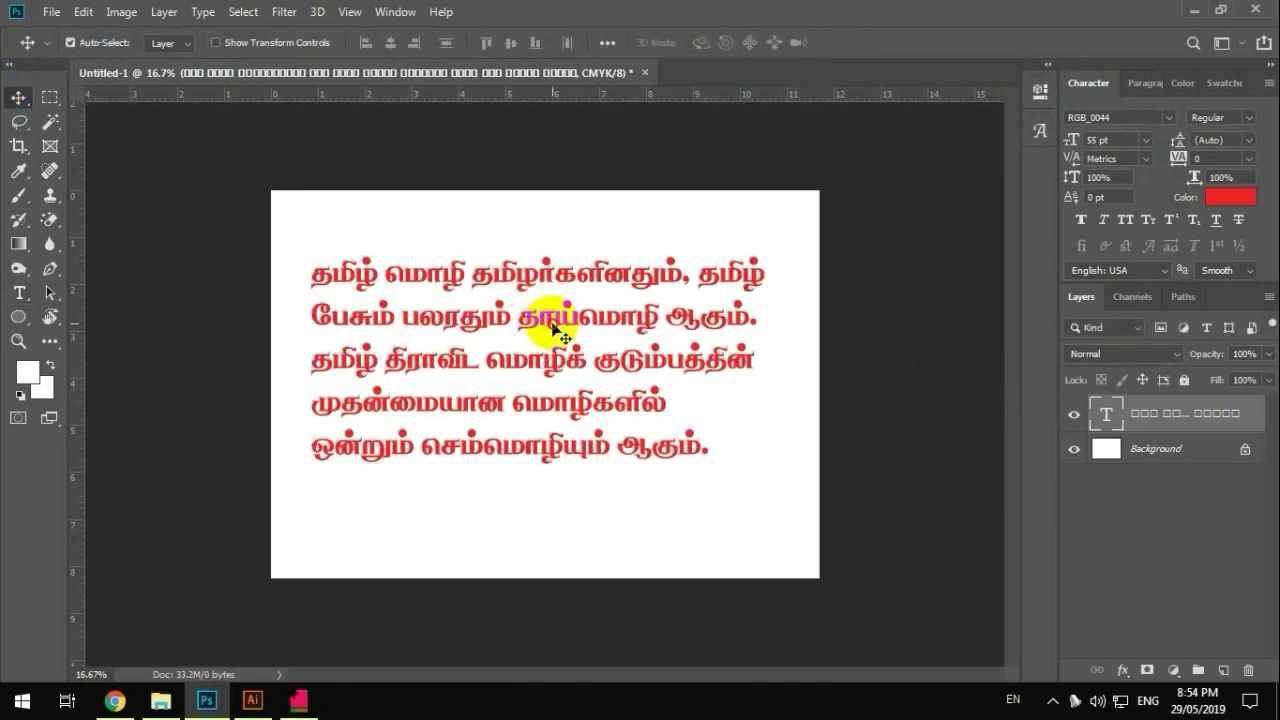
{"action": "left_click_drag", "start_coordinate": [556, 338], "coordinate": [555, 312]}
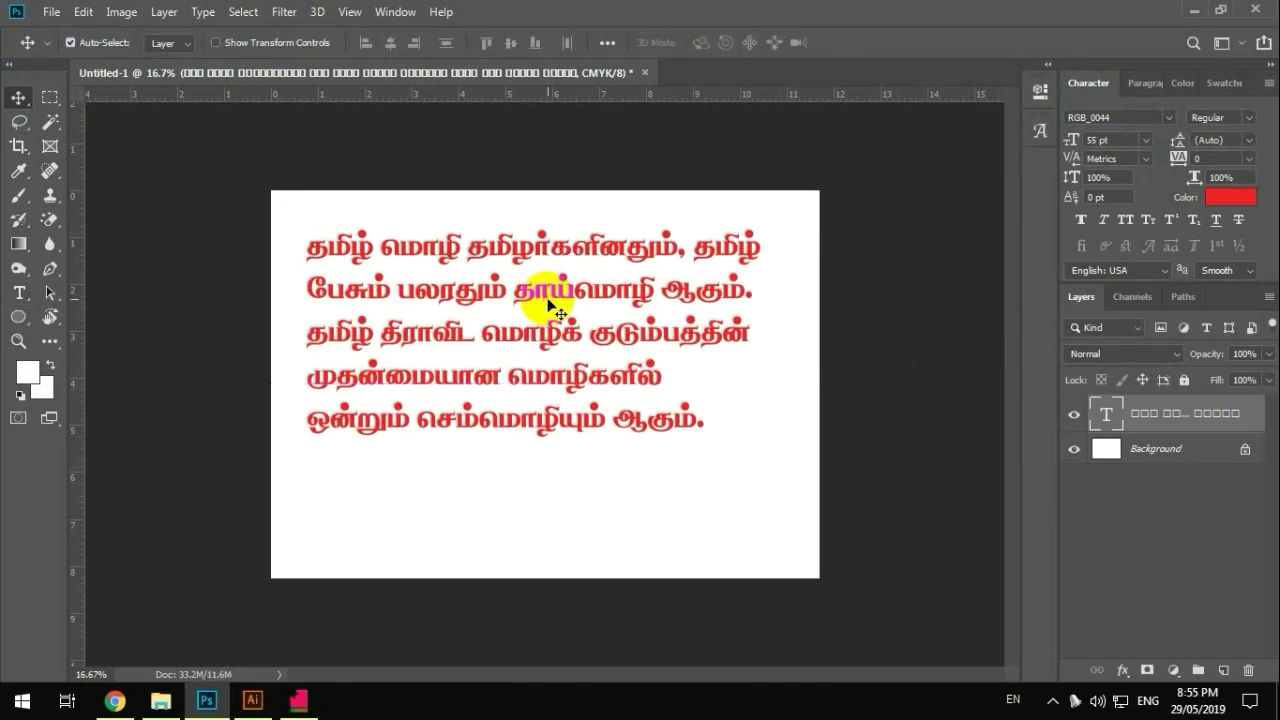
Step: Switch to Illustrator, create a landscape A4 CMYK document at 300 ppi, and draw a large area type frame on the artboard
{"action": "left_click", "coordinate": [253, 698]}
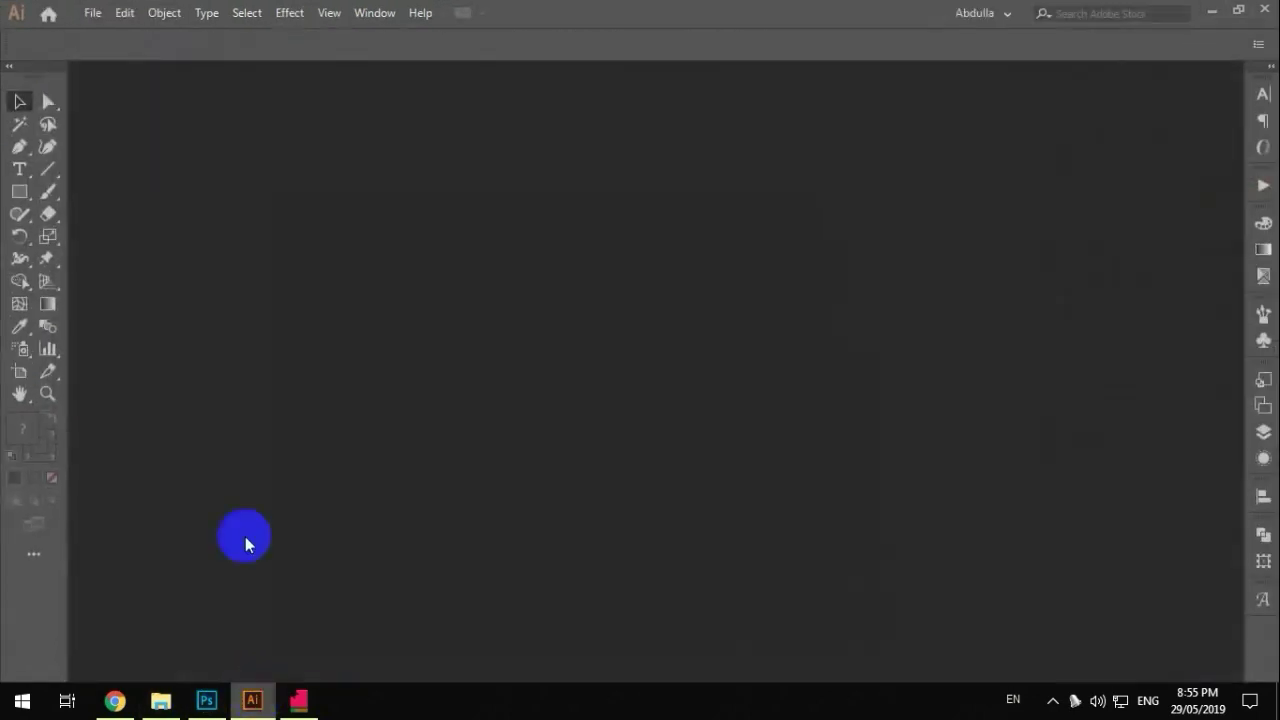
{"action": "left_click", "coordinate": [84, 16]}
{"action": "left_click", "coordinate": [100, 32]}
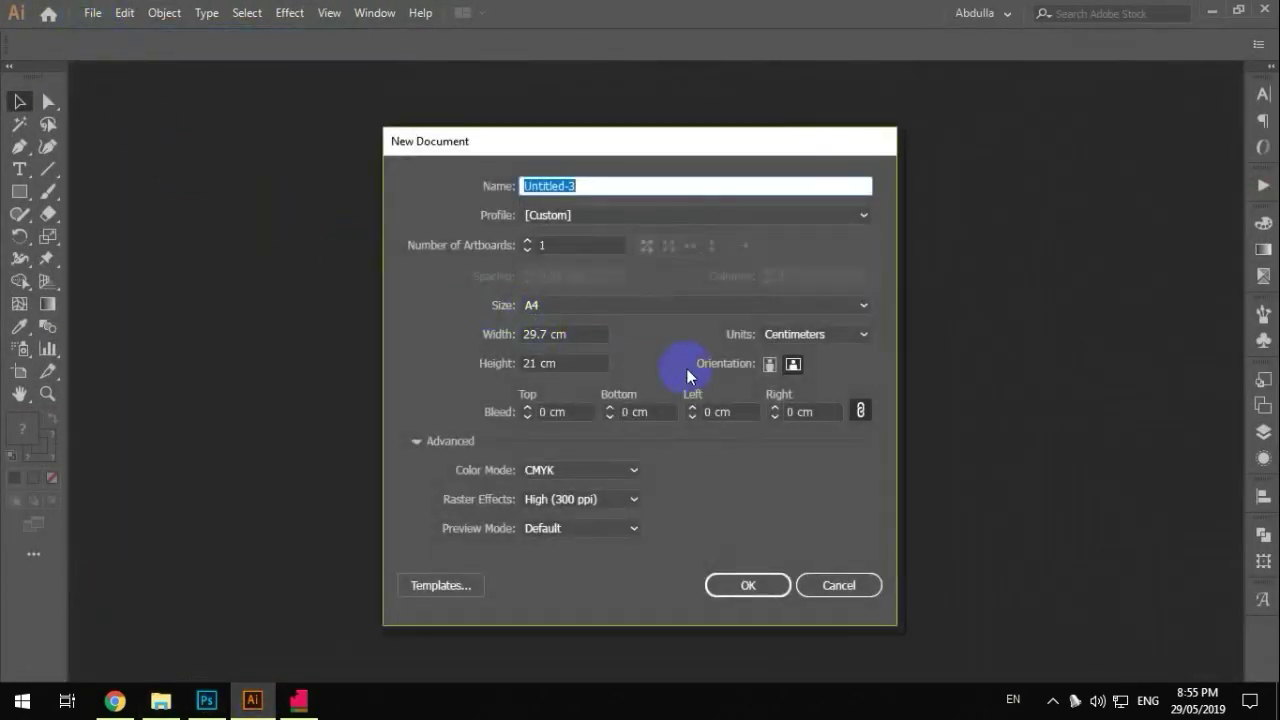
{"action": "left_click", "coordinate": [766, 584]}
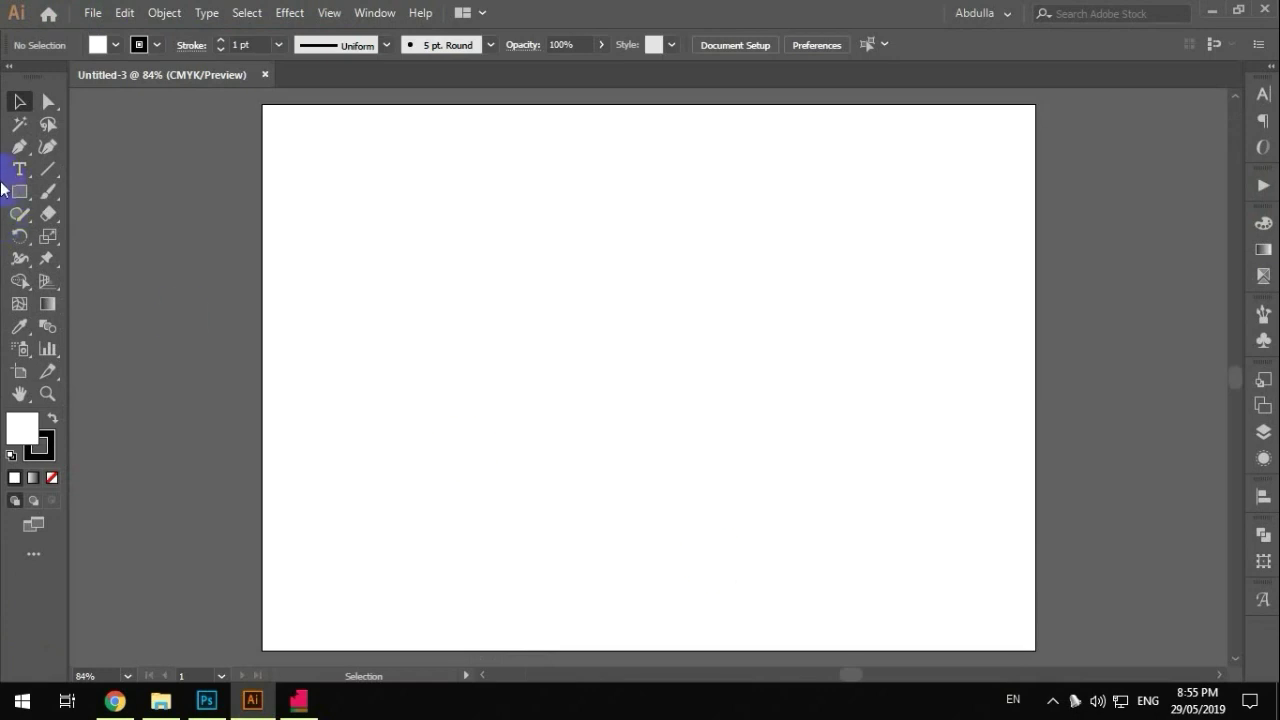
{"action": "left_click", "coordinate": [22, 175]}
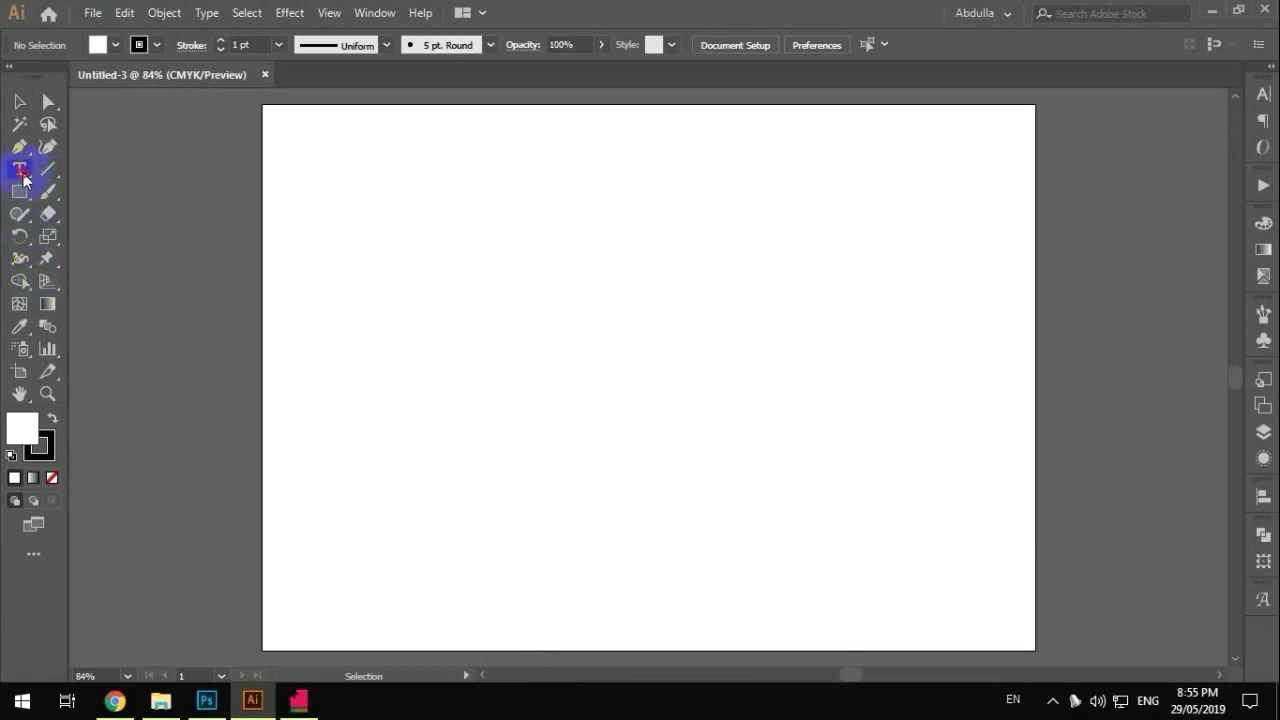
{"action": "left_click_drag", "start_coordinate": [375, 223], "coordinate": [940, 540]}
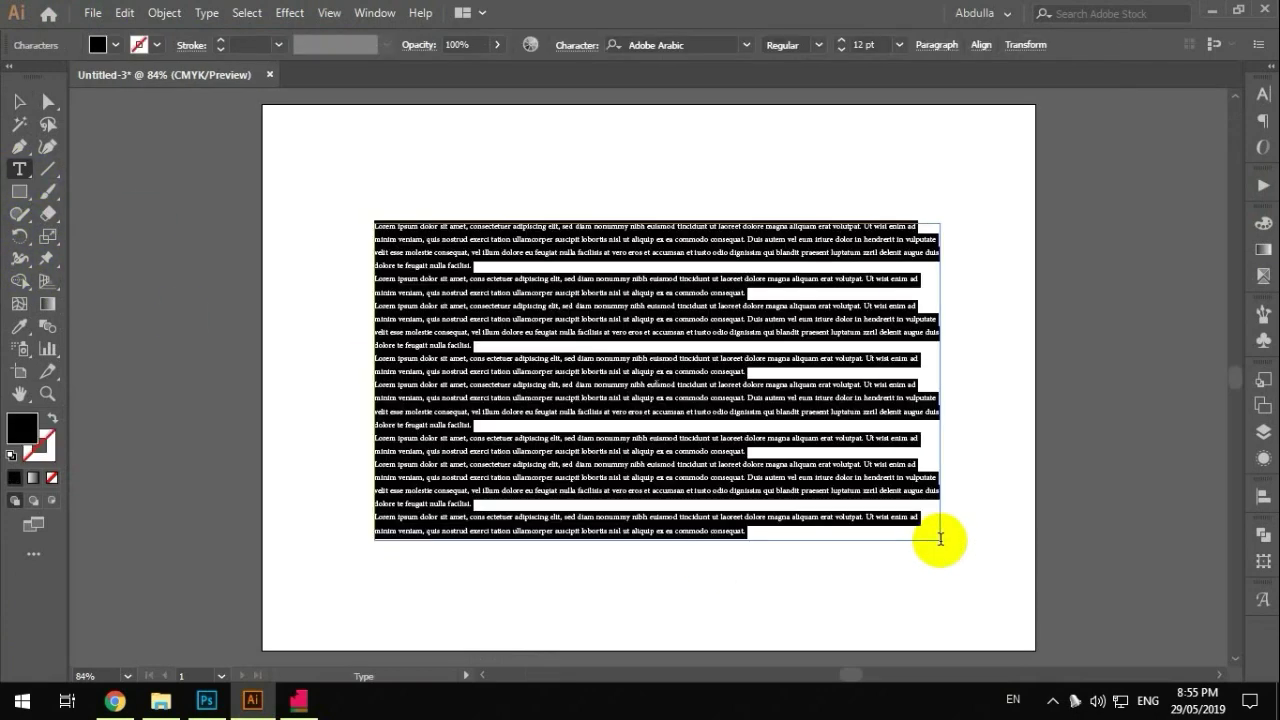
Step: Copy the STMZH text as plain text from NHM Converter and replace the placeholder text in the Illustrator frame with it
{"action": "left_click", "coordinate": [298, 700]}
{"action": "right_click", "coordinate": [307, 118]}
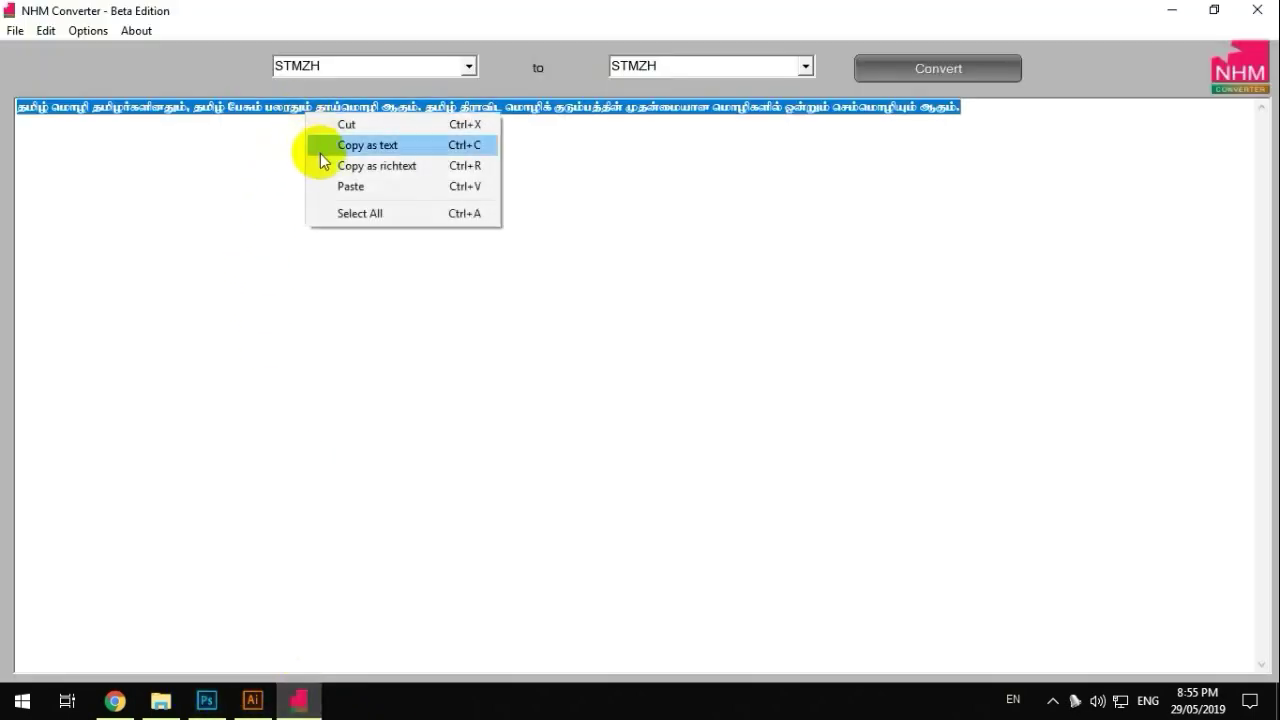
{"action": "left_click", "coordinate": [324, 150]}
{"action": "left_click", "coordinate": [252, 700]}
{"action": "right_click", "coordinate": [446, 310]}
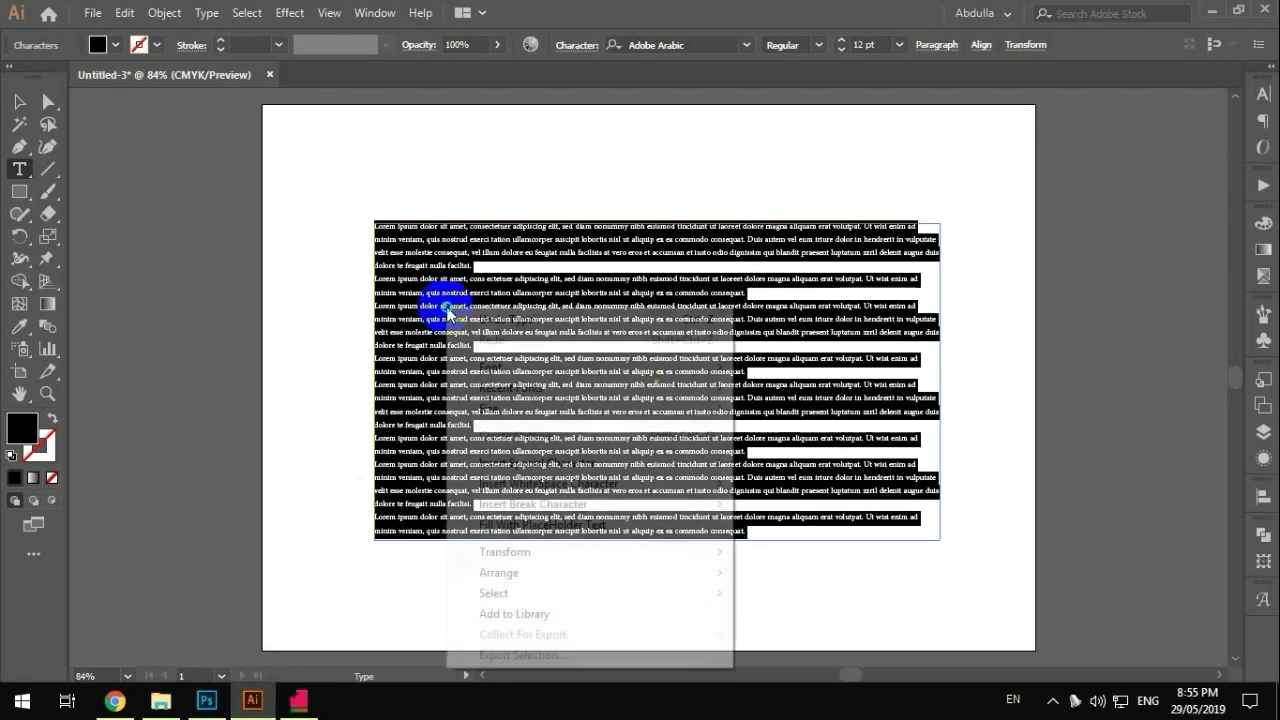
{"action": "left_click", "coordinate": [453, 272]}
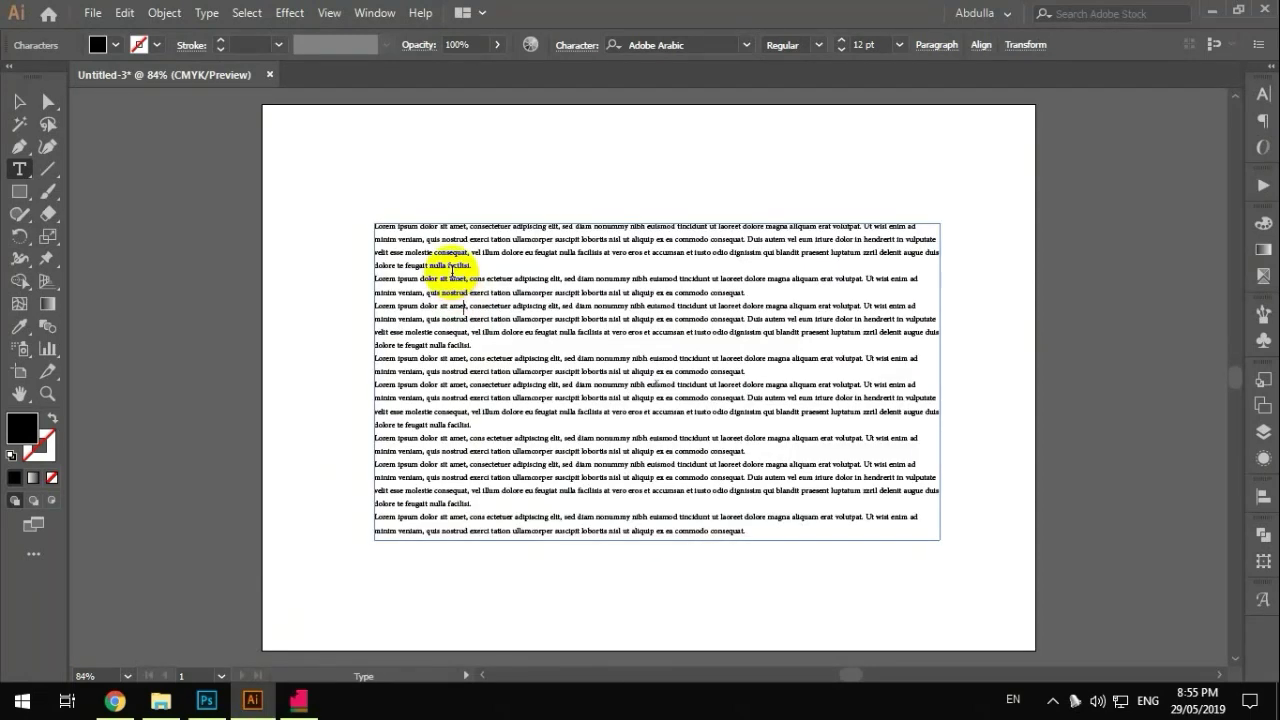
{"action": "key", "text": "ctrl+a"}
{"action": "key", "text": "ctrl+v"}
Step: Set all of the pasted text to 34 pt in the RGB_0044 font
{"action": "key", "text": "ctrl+a"}
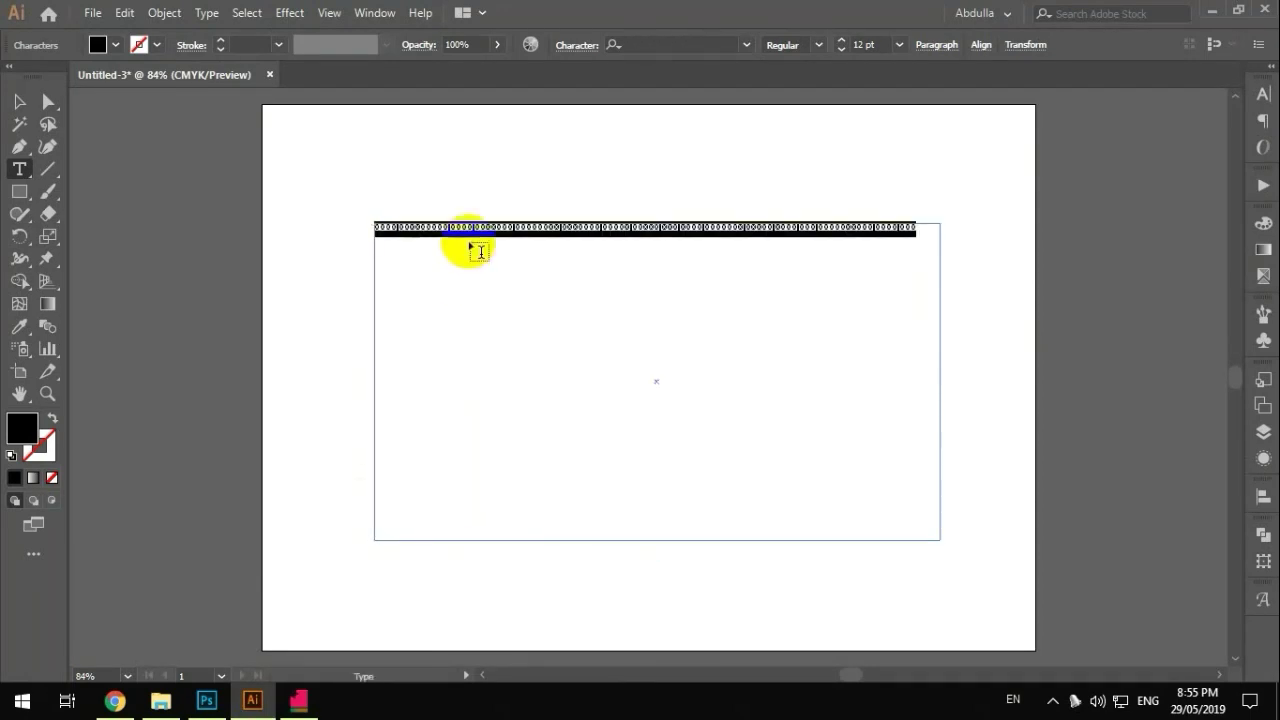
{"action": "scroll", "coordinate": [862, 42], "scroll_direction": "up", "scroll_amount": 20}
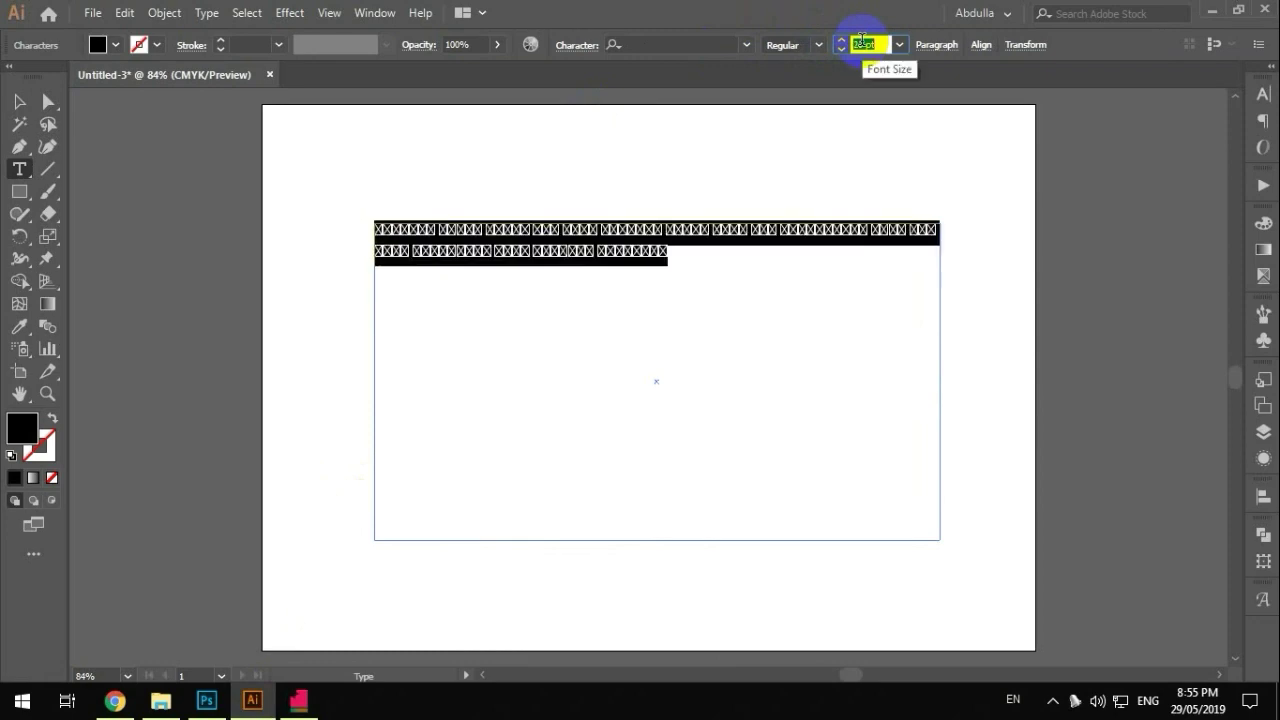
{"action": "left_click", "coordinate": [679, 43]}
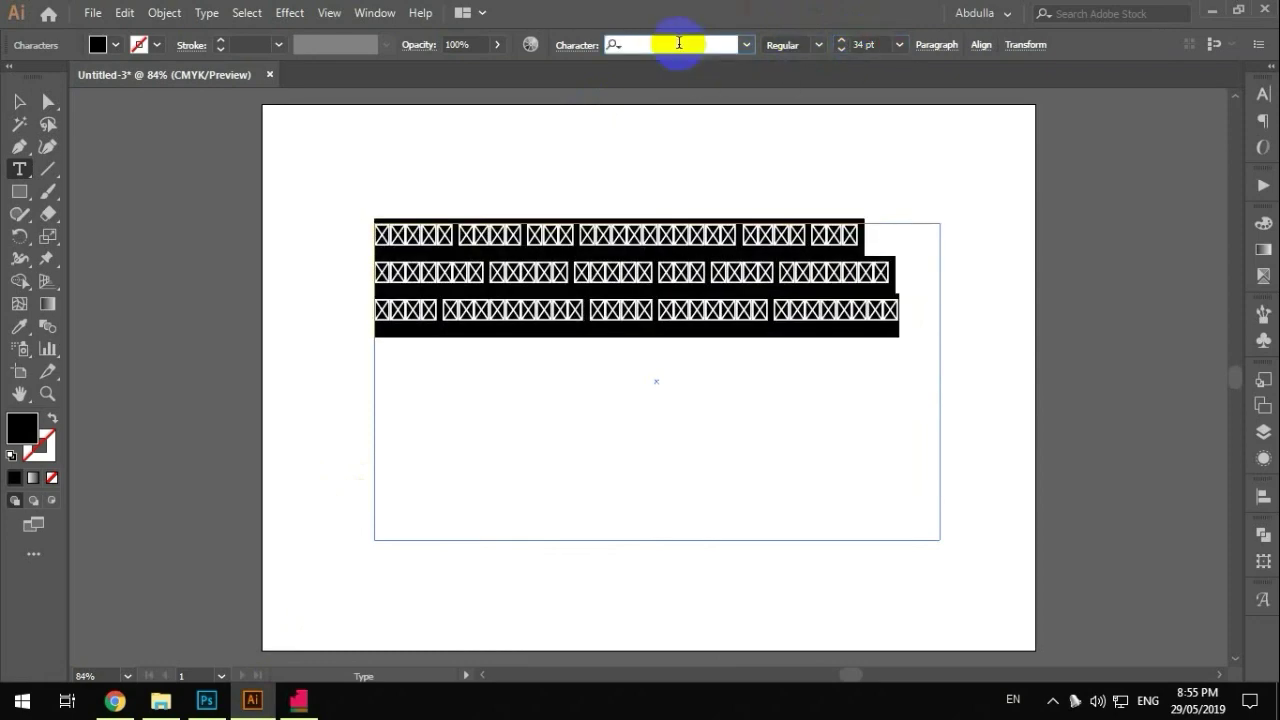
{"action": "type", "text": "RGB"}
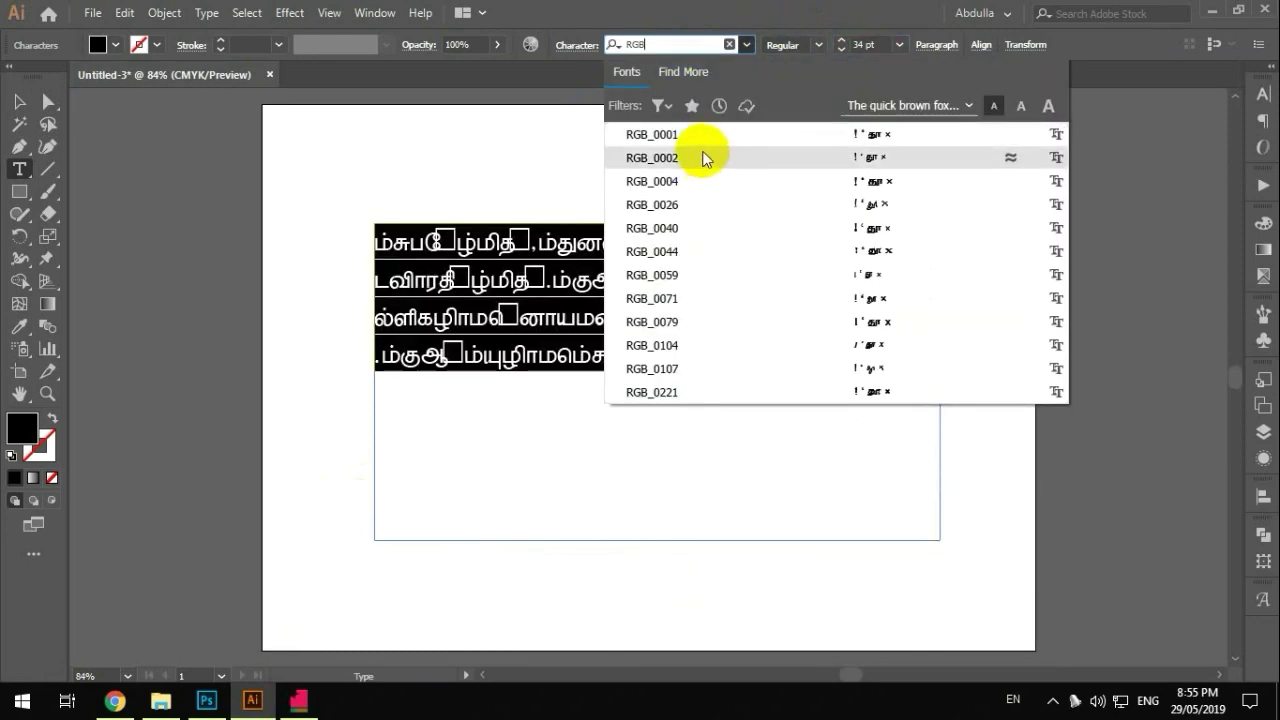
{"action": "left_click", "coordinate": [700, 251]}
{"action": "left_click", "coordinate": [628, 258]}
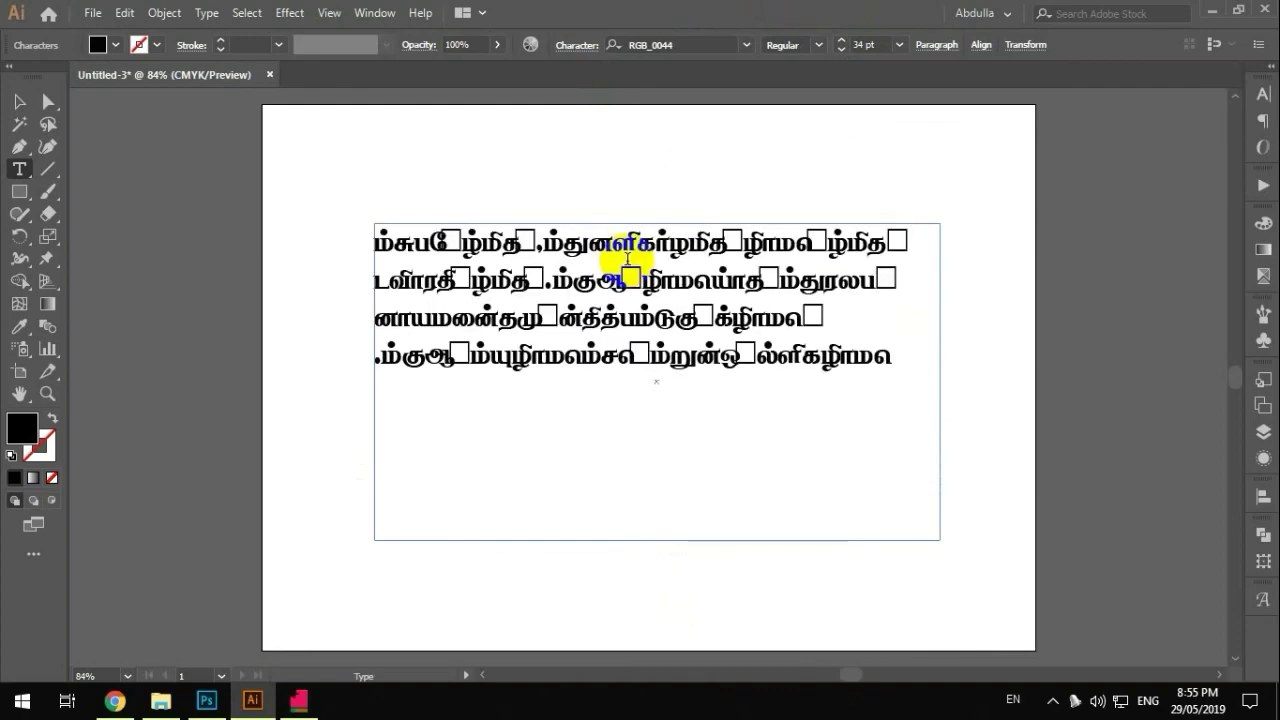
Step: Finish editing the text and set its frame's paragraph composer to Adobe Single-line Composer
{"action": "key", "text": "Escape"}
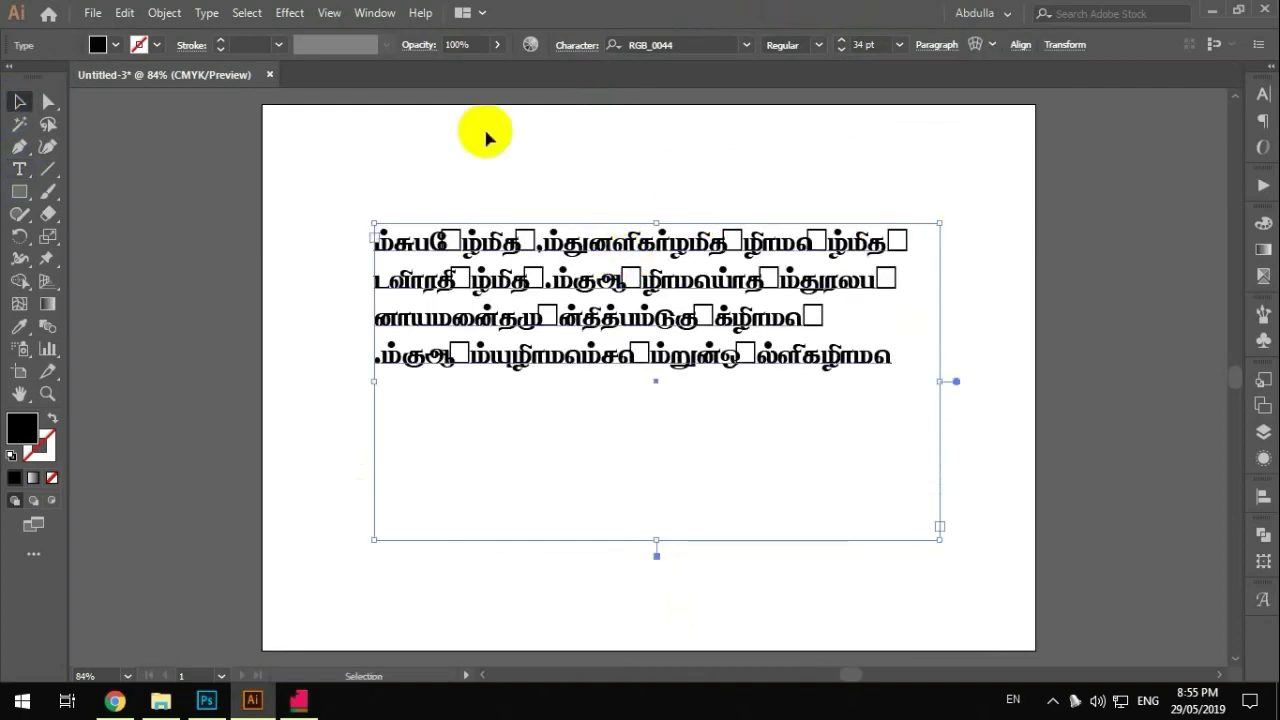
{"action": "left_click", "coordinate": [372, 12]}
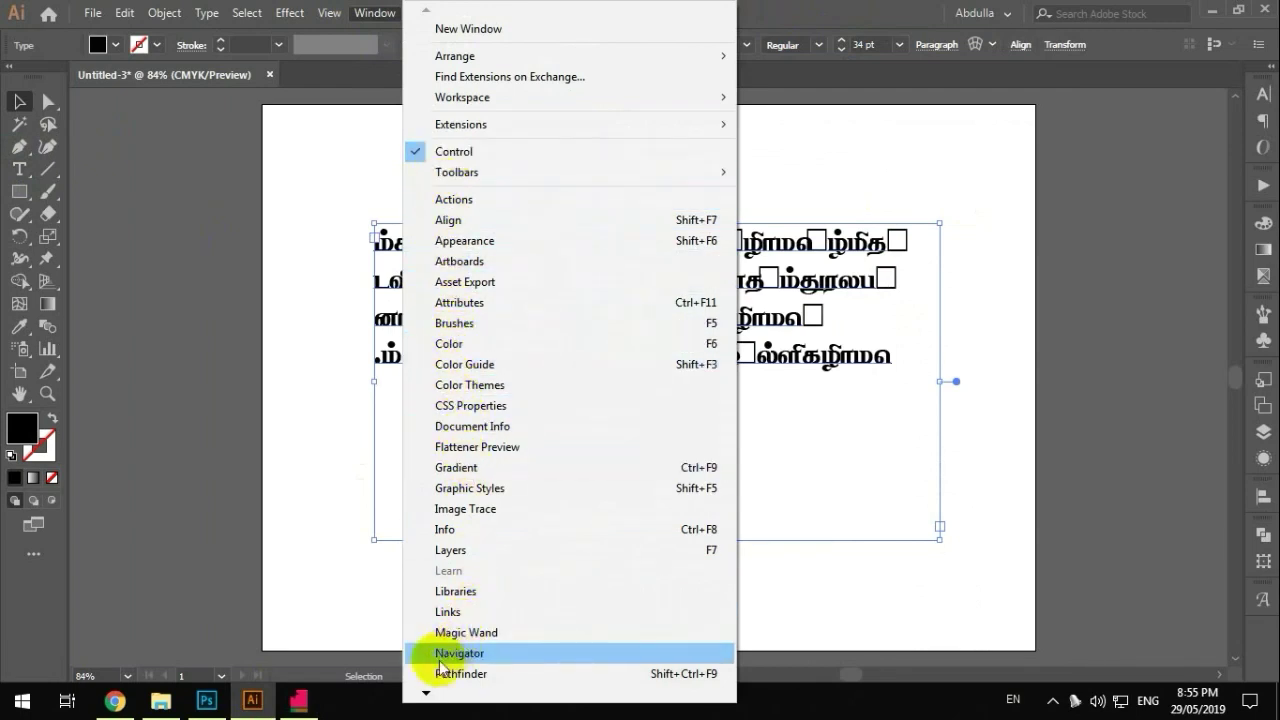
{"action": "mouse_move", "coordinate": [427, 690]}
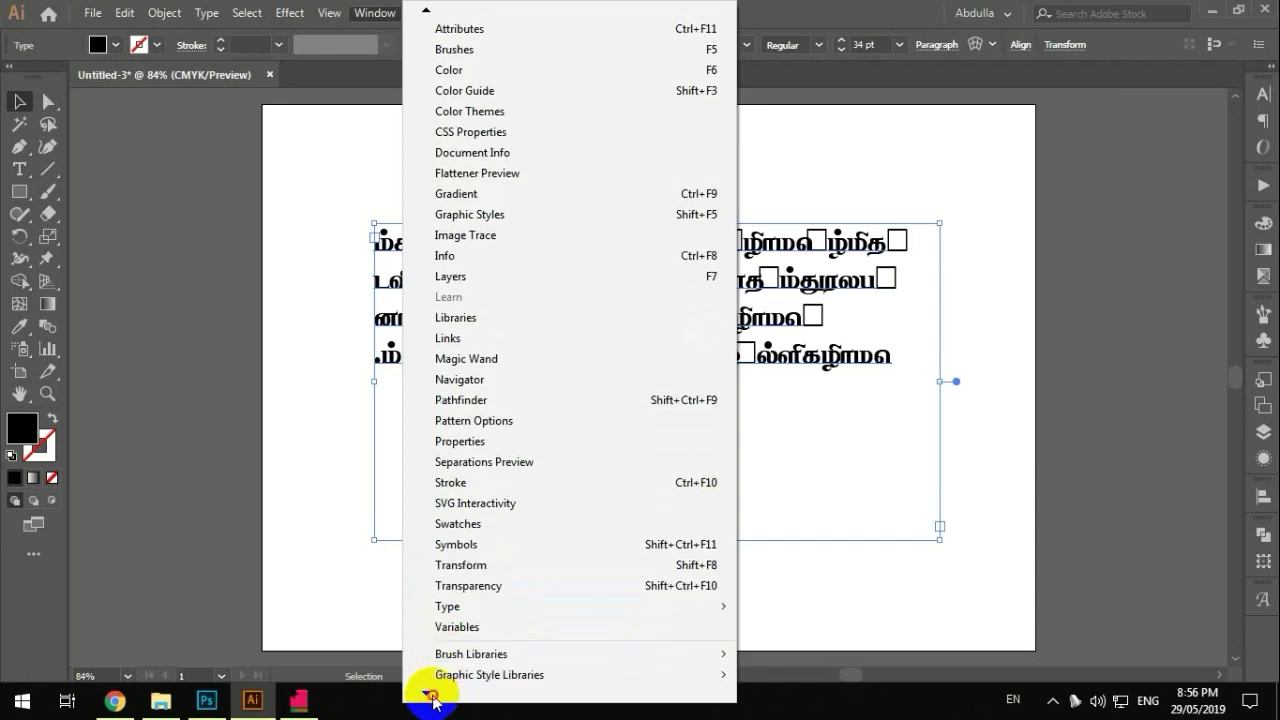
{"action": "mouse_move", "coordinate": [450, 565]}
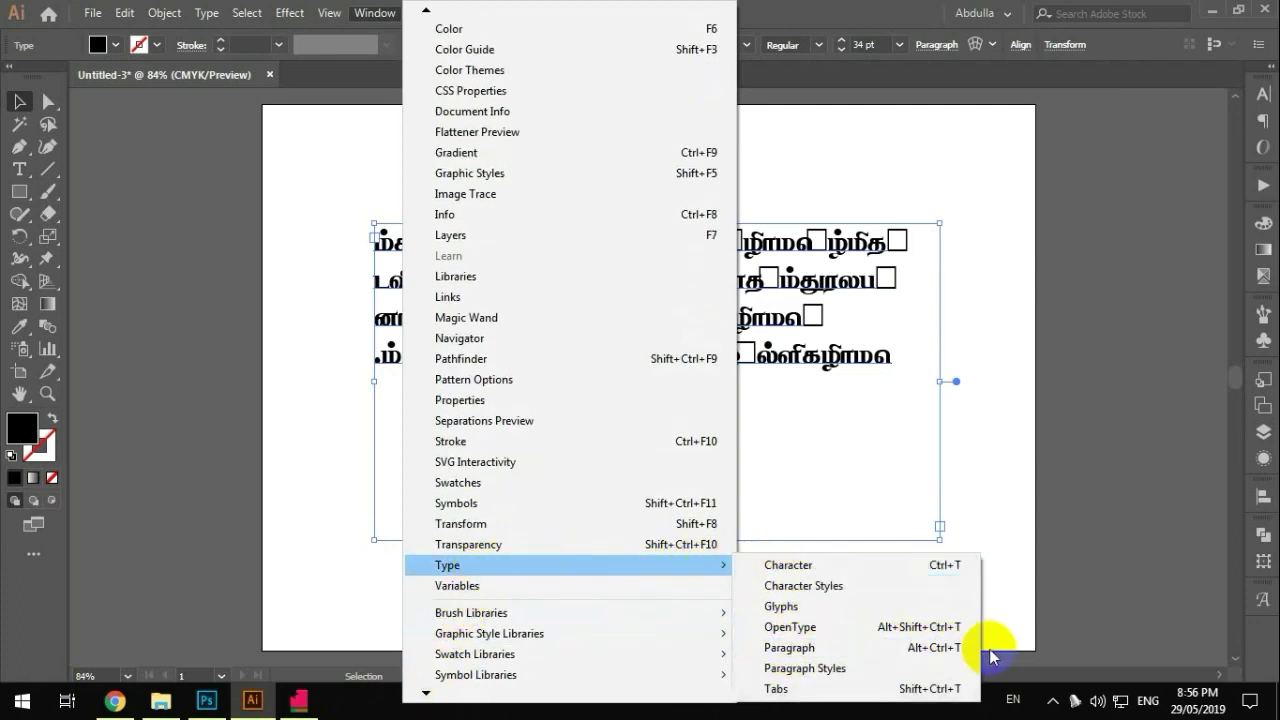
{"action": "left_click", "coordinate": [953, 658]}
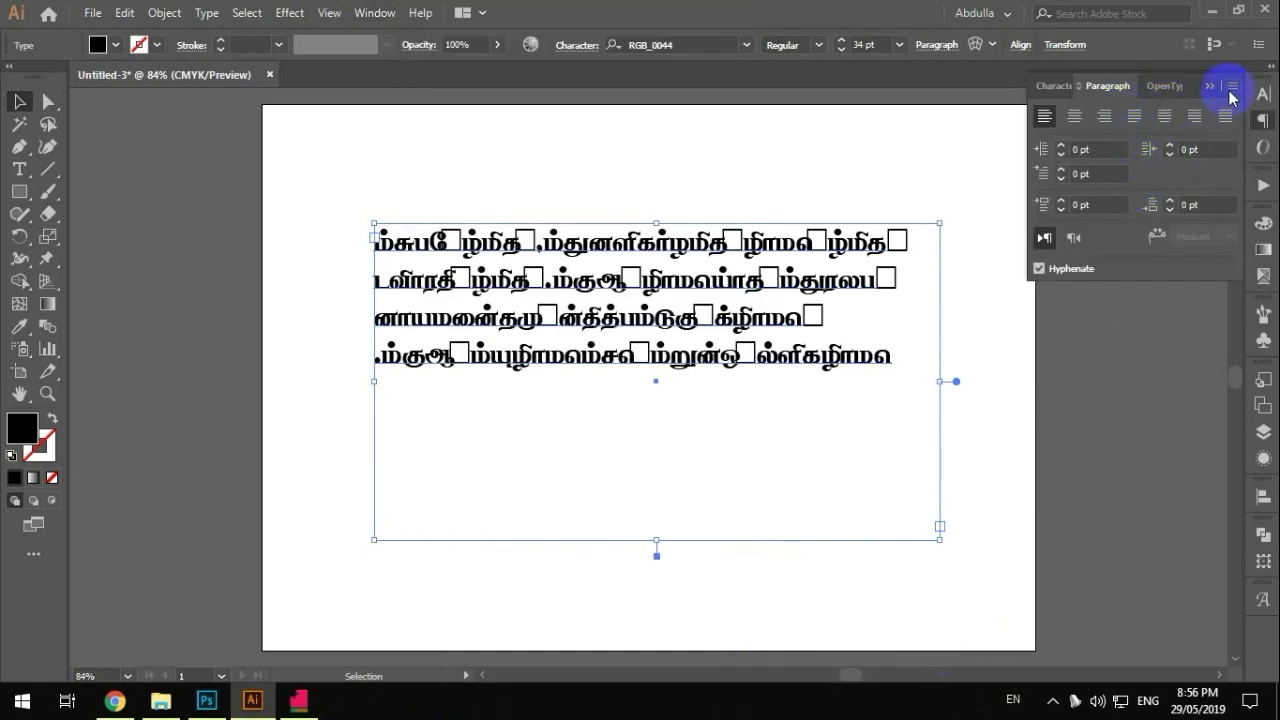
{"action": "left_click", "coordinate": [1232, 86]}
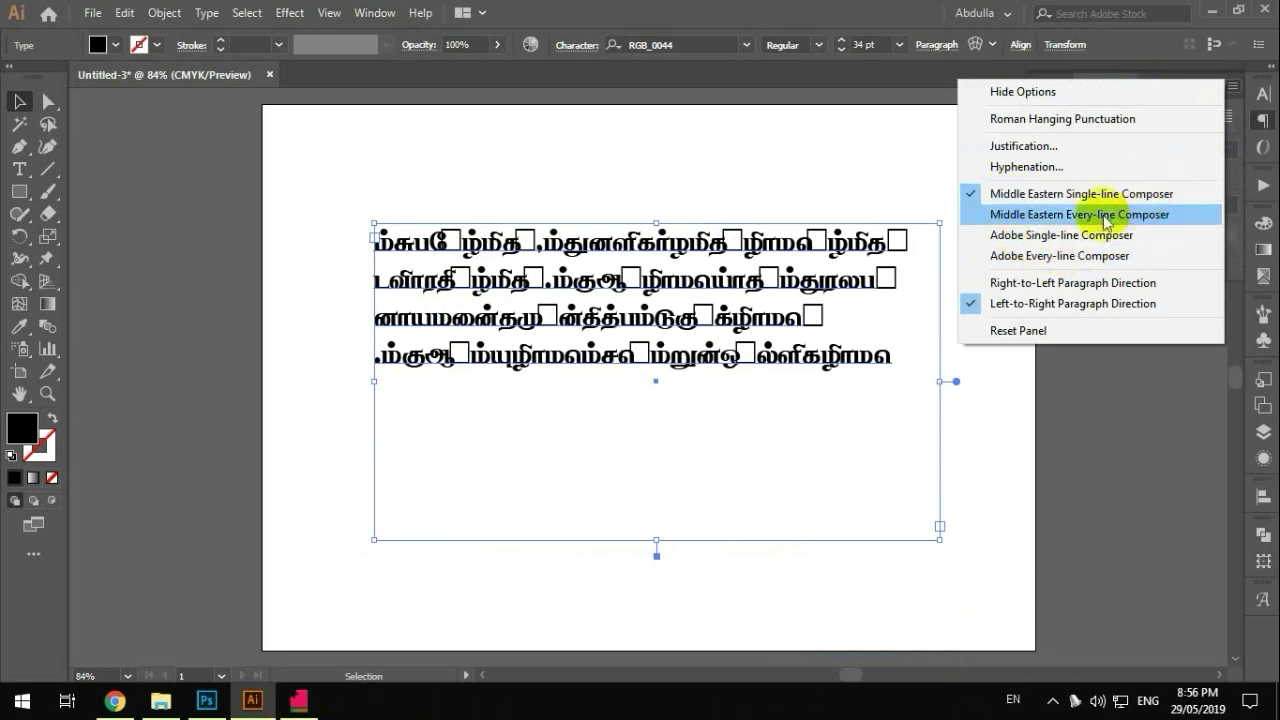
{"action": "left_click", "coordinate": [1057, 216]}
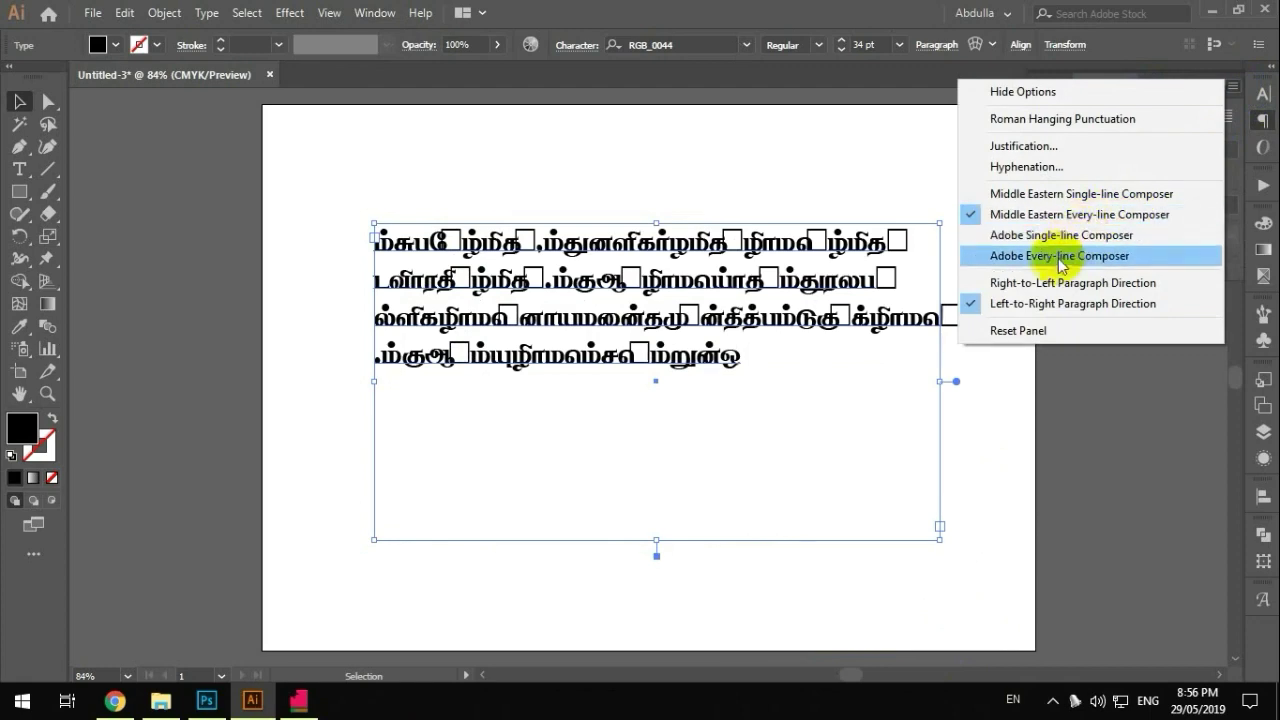
{"action": "left_click", "coordinate": [1008, 235]}
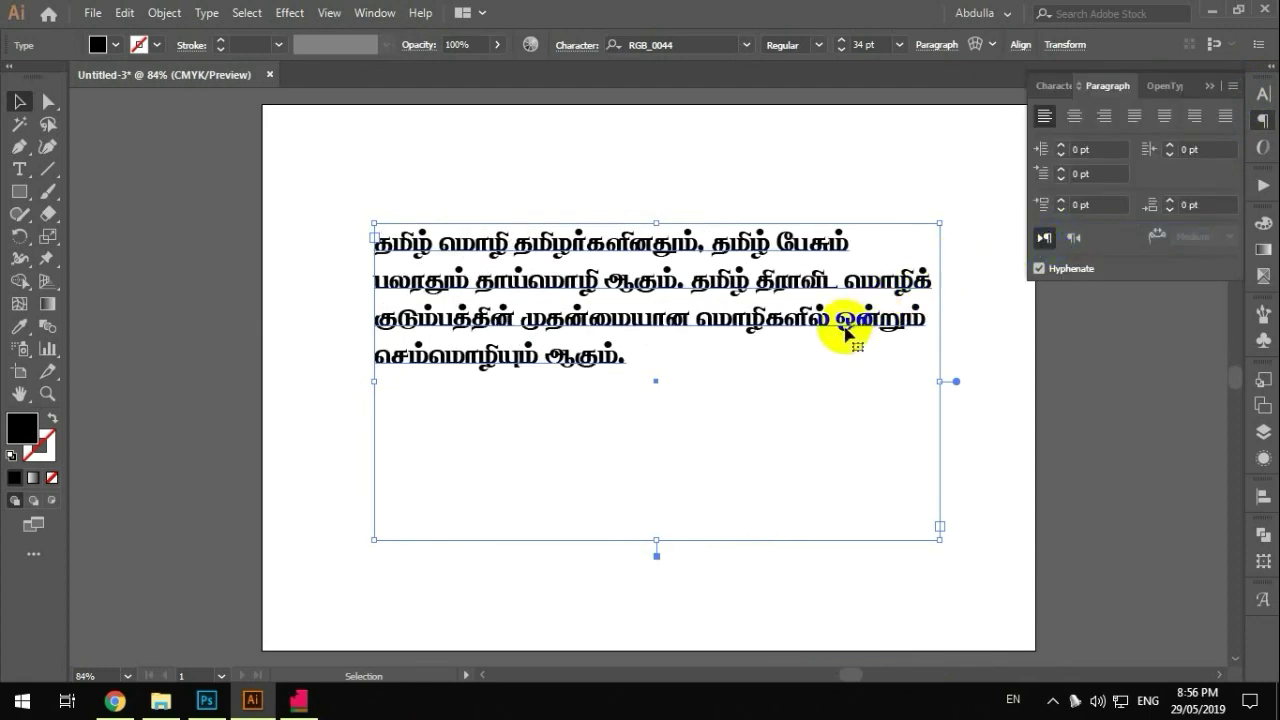
Step: Move the text frame to the upper-left part of the artboard and make it wider and shorter, nearly spanning the page
{"action": "left_click_drag", "start_coordinate": [830, 325], "coordinate": [734, 231]}
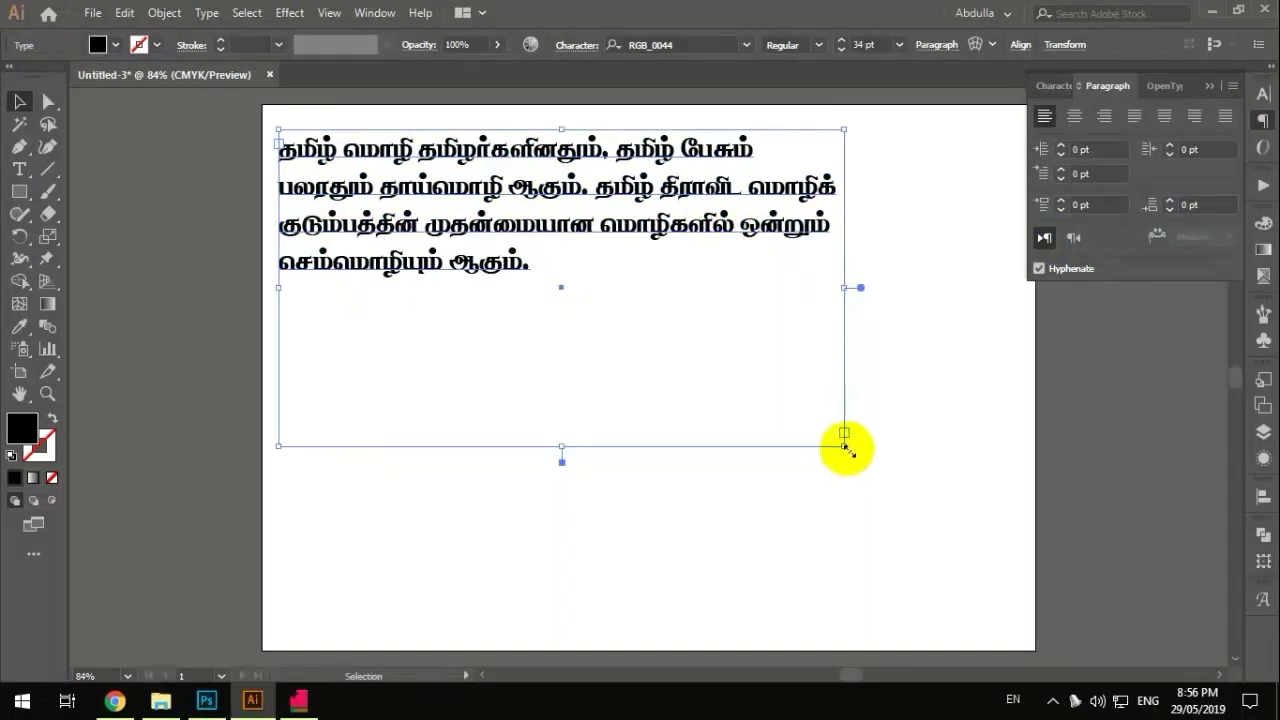
{"action": "left_click_drag", "start_coordinate": [845, 447], "coordinate": [997, 342]}
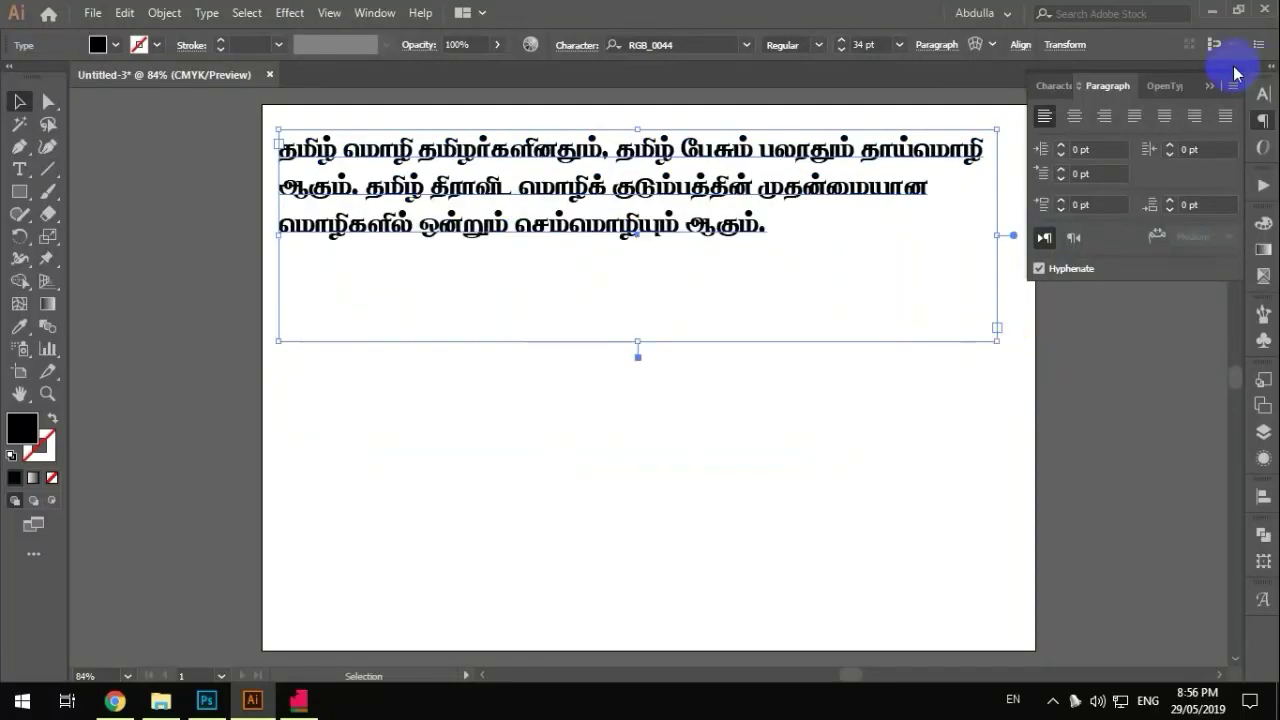
{"action": "left_click", "coordinate": [1209, 85]}
{"action": "left_click_drag", "start_coordinate": [673, 196], "coordinate": [683, 200]}
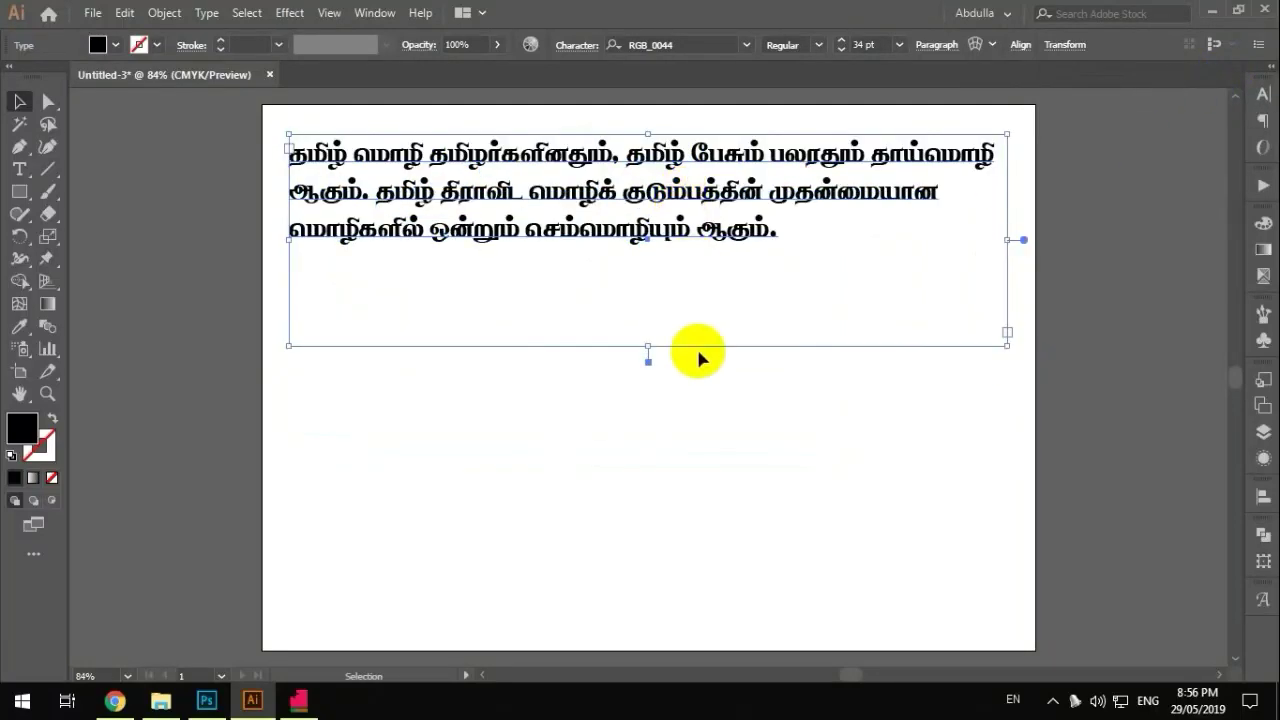
Step: Change the font of the whole Tamil paragraph to RGB_0040 and deselect the text frame
{"action": "double_click", "coordinate": [623, 243]}
{"action": "triple_click", "coordinate": [623, 233]}
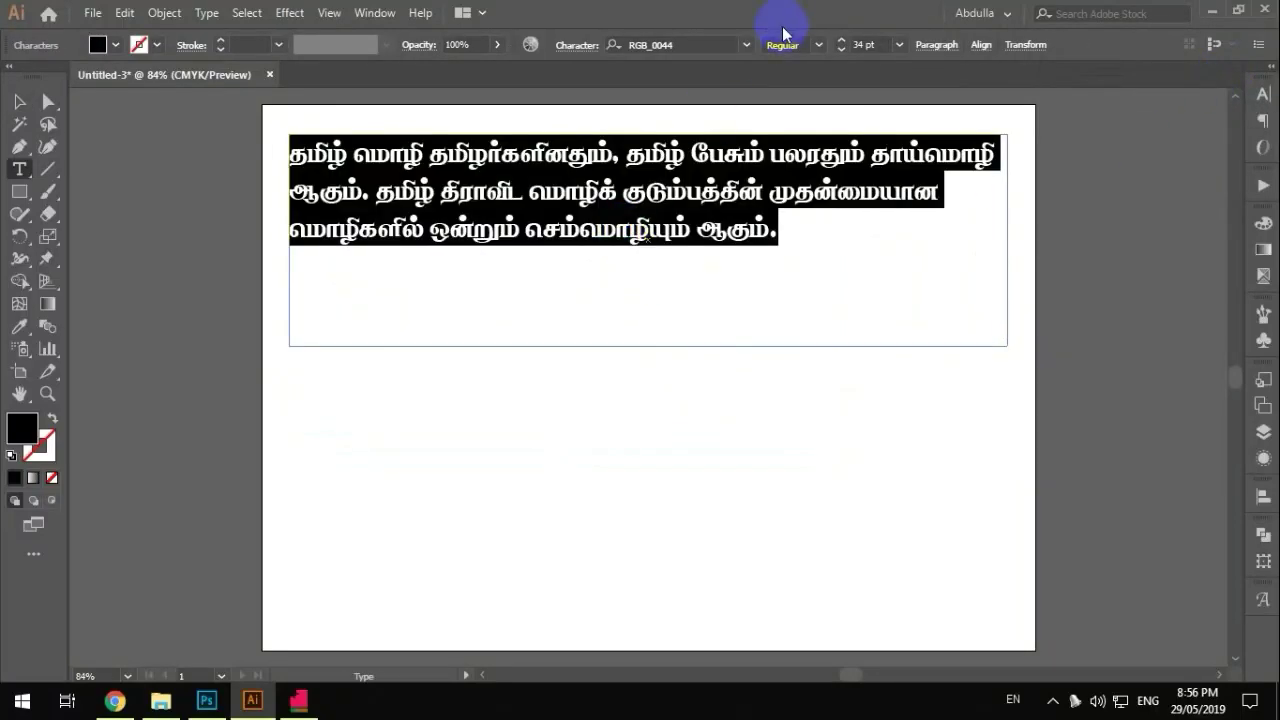
{"action": "left_click", "coordinate": [682, 44]}
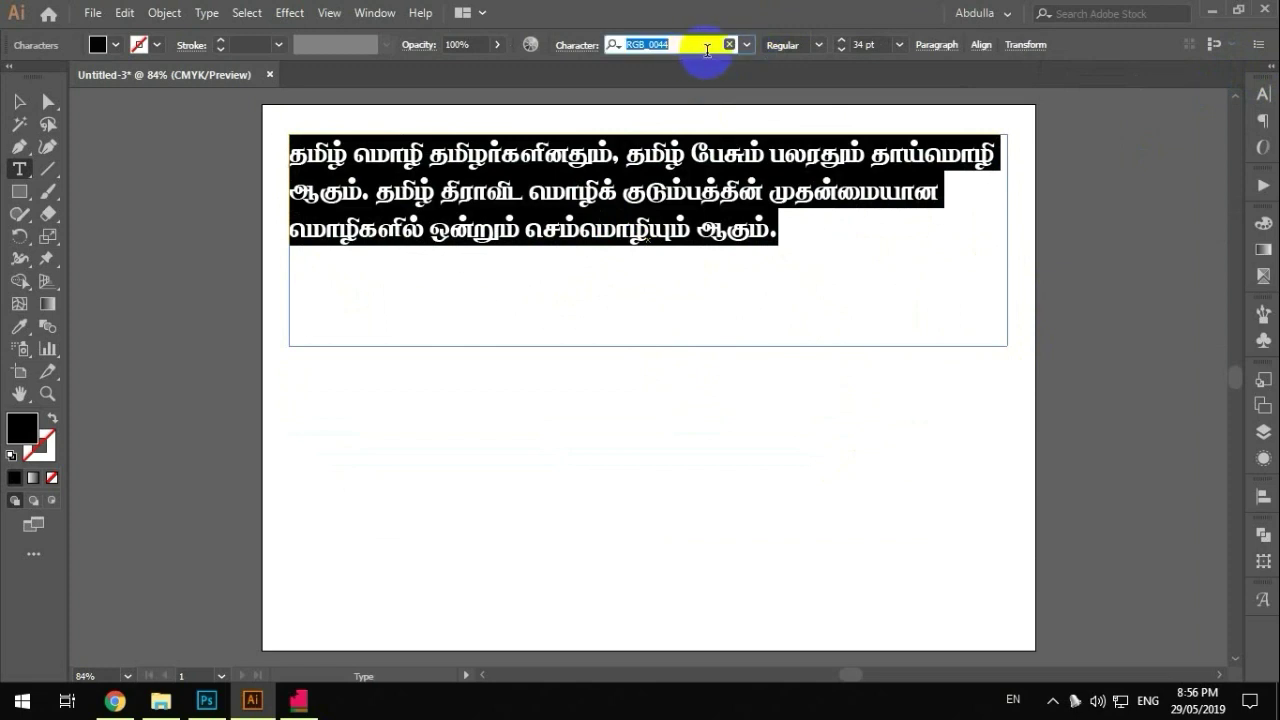
{"action": "key", "text": "Right"}
{"action": "key", "text": "BackSpace"}
{"action": "key", "text": "BackSpace"}
{"action": "key", "text": "BackSpace"}
{"action": "key", "text": "BackSpace"}
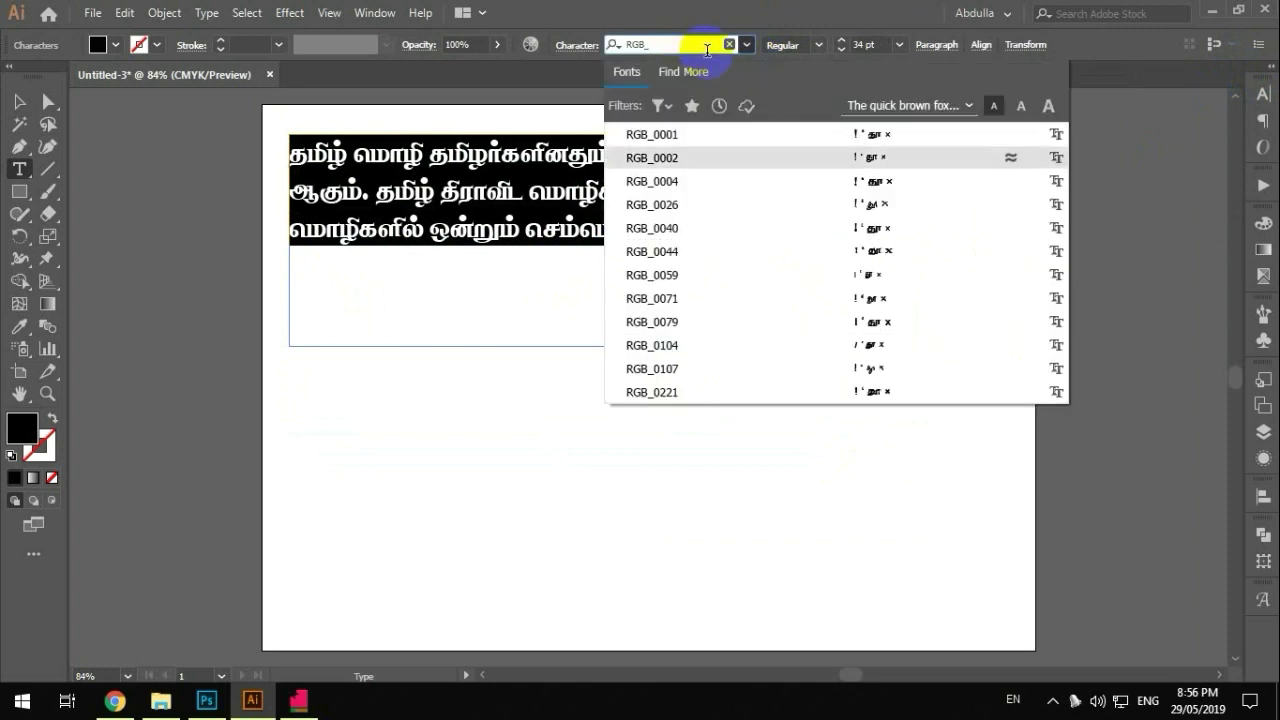
{"action": "key", "text": "Down"}
{"action": "key", "text": "Down"}
{"action": "key", "text": "Down"}
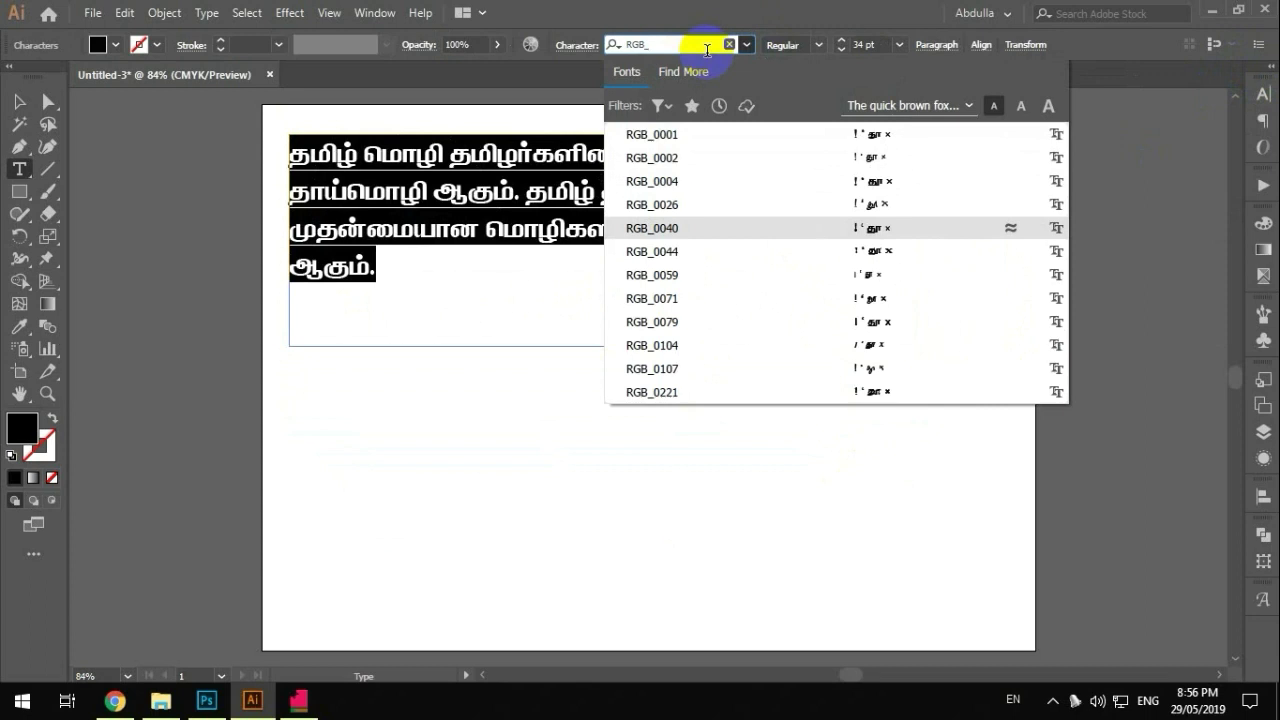
{"action": "key", "text": "Return"}
{"action": "left_click", "coordinate": [19, 102]}
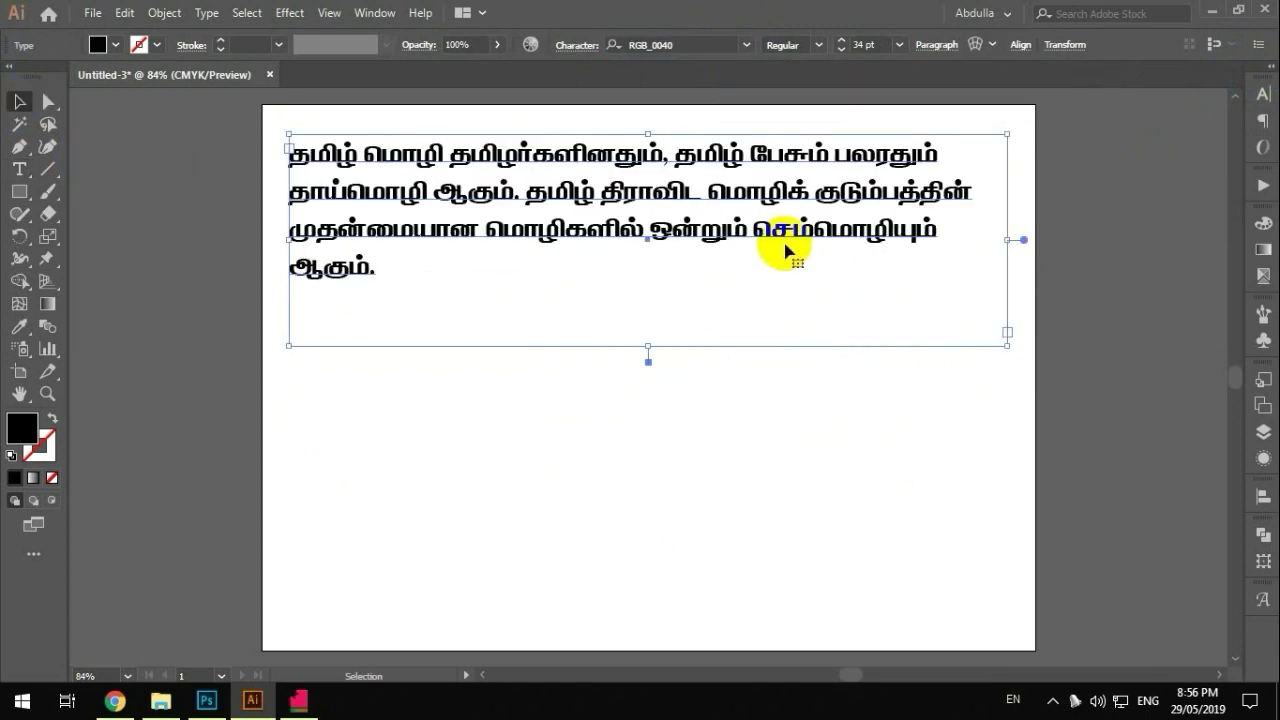
{"action": "left_click", "coordinate": [753, 447]}
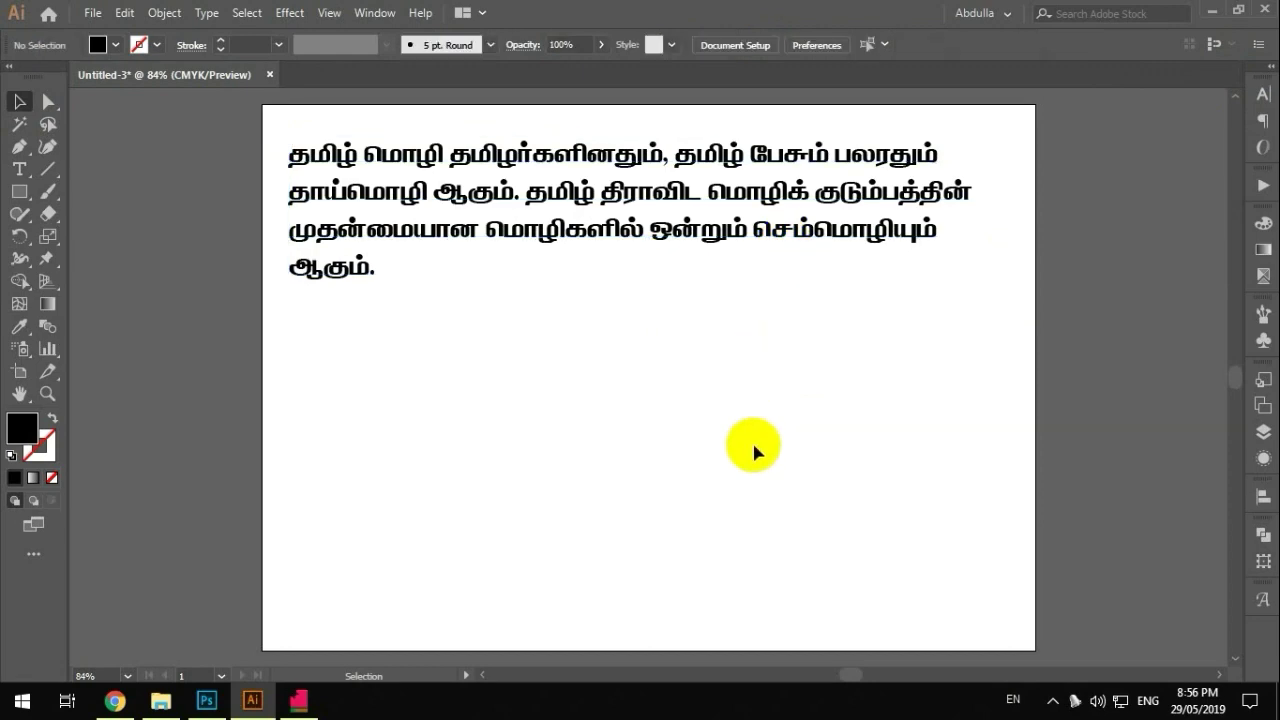
Step: Look up the Illustrator version information and dismiss it
{"action": "left_click", "coordinate": [206, 700]}
{"action": "left_click", "coordinate": [252, 700]}
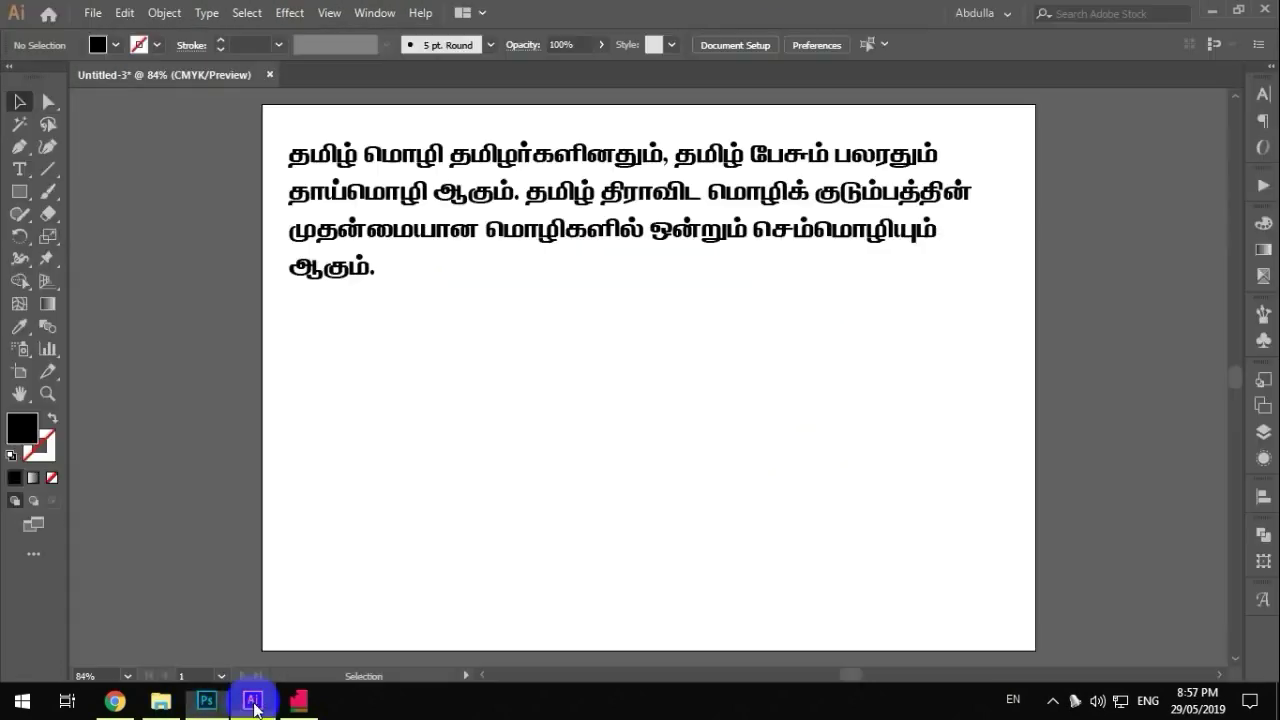
{"action": "left_click", "coordinate": [420, 13]}
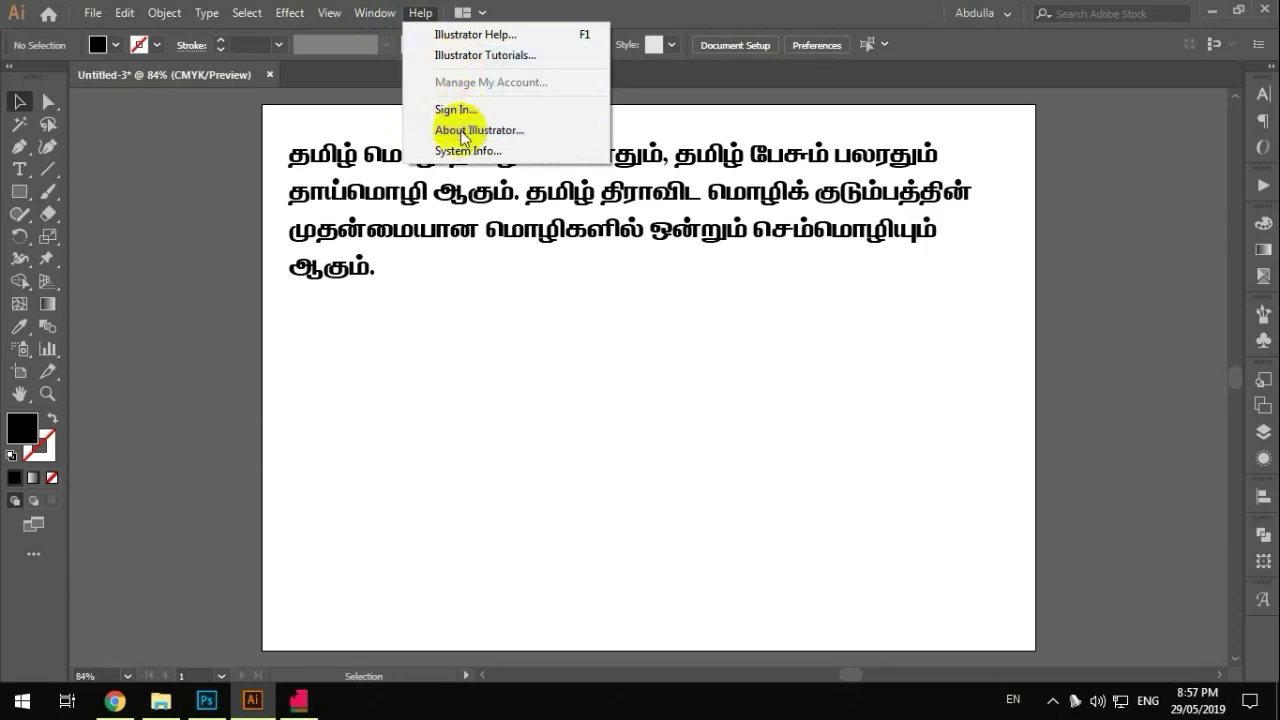
{"action": "left_click", "coordinate": [468, 130]}
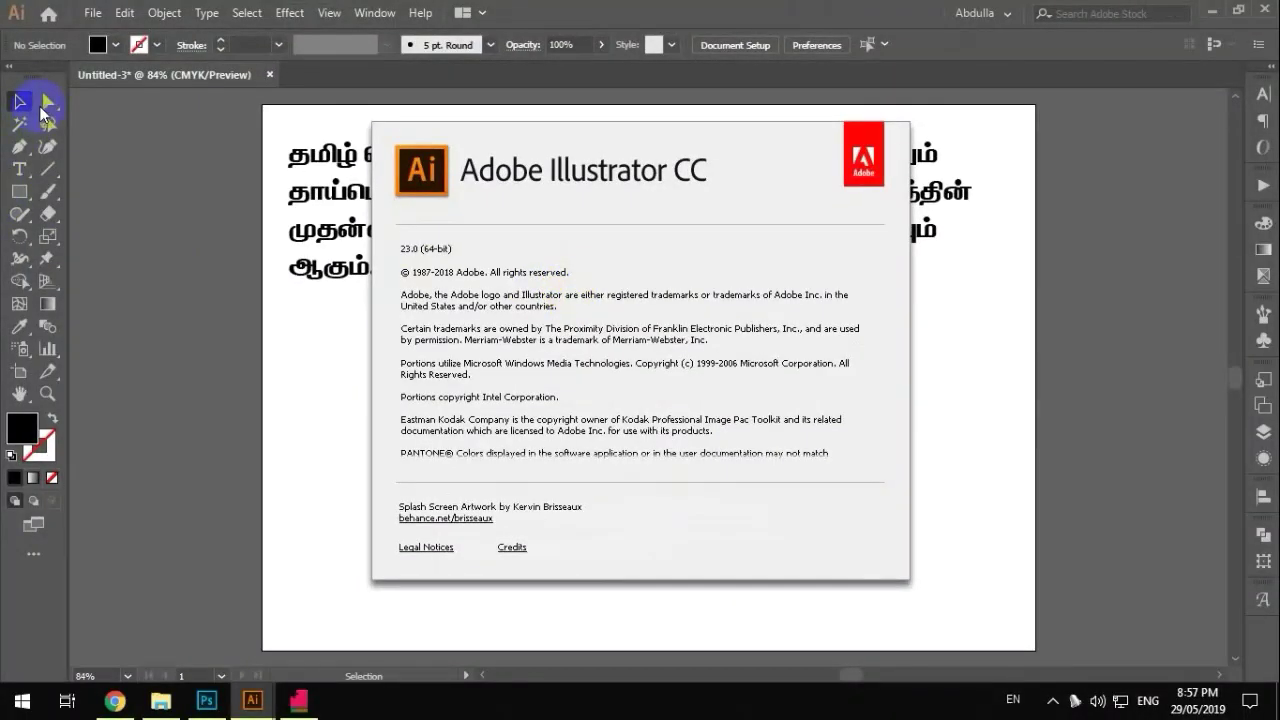
{"action": "left_click", "coordinate": [311, 233]}
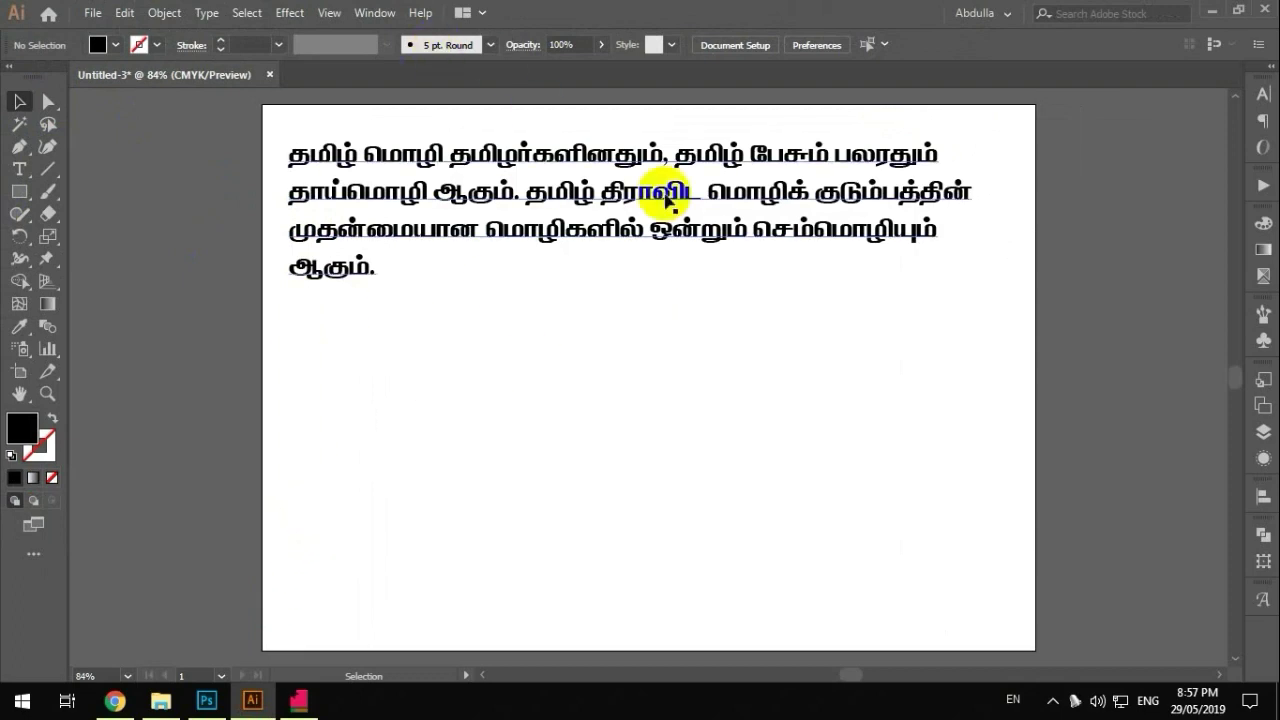
Step: Switch to NHM Converter, clear the converted STMZH paragraph, and close the program
{"action": "left_click", "coordinate": [298, 701]}
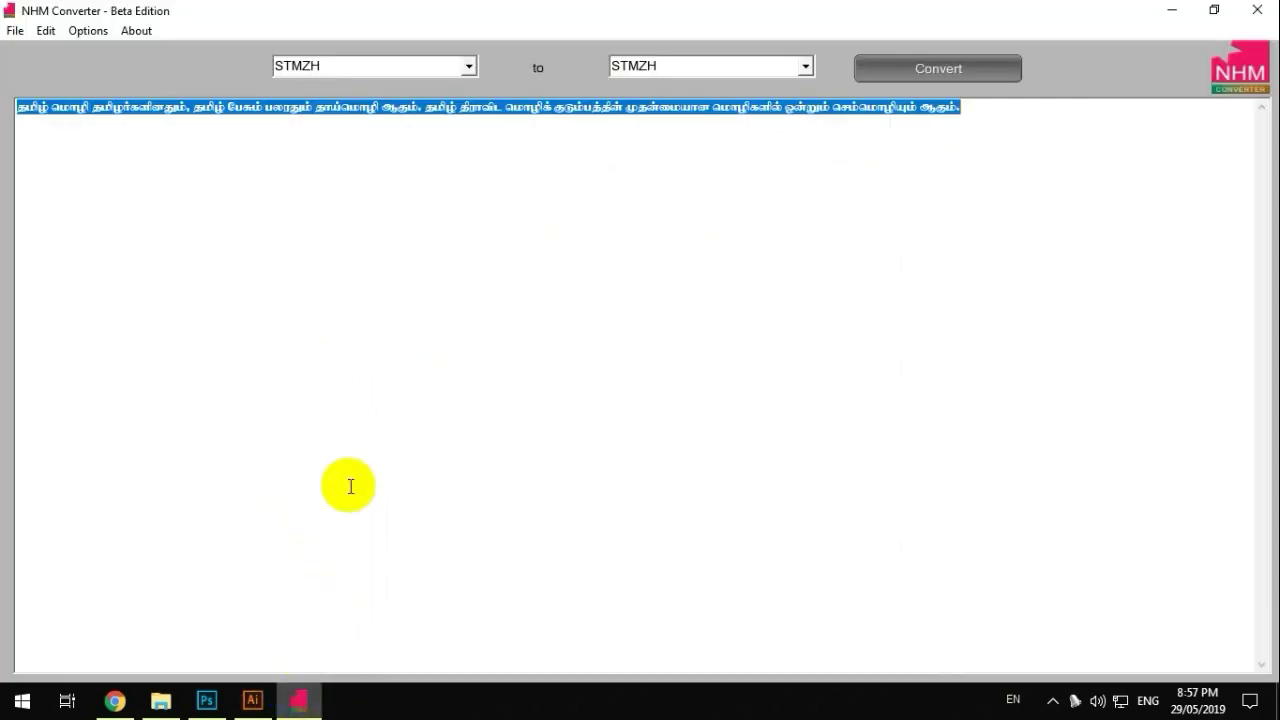
{"action": "left_click", "coordinate": [437, 186]}
{"action": "left_click_drag", "start_coordinate": [1090, 110], "coordinate": [3, 125]}
{"action": "key", "text": "ctrl+x"}
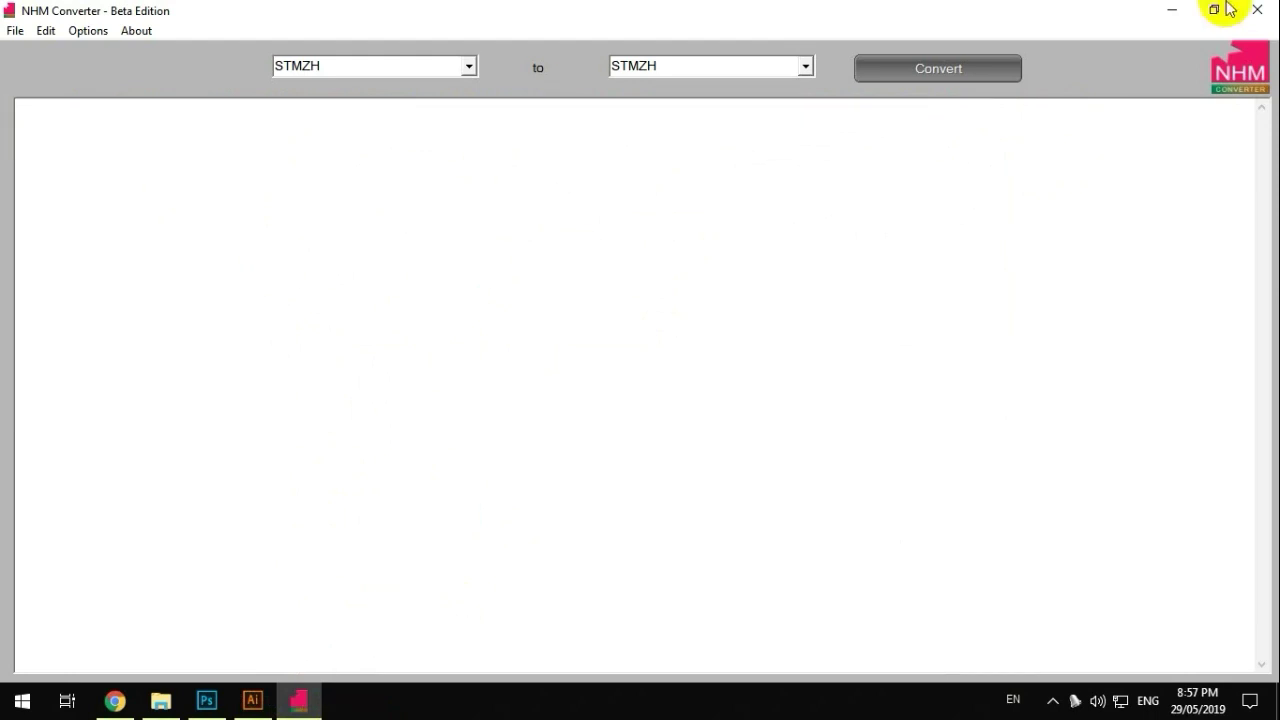
{"action": "left_click", "coordinate": [1257, 9]}
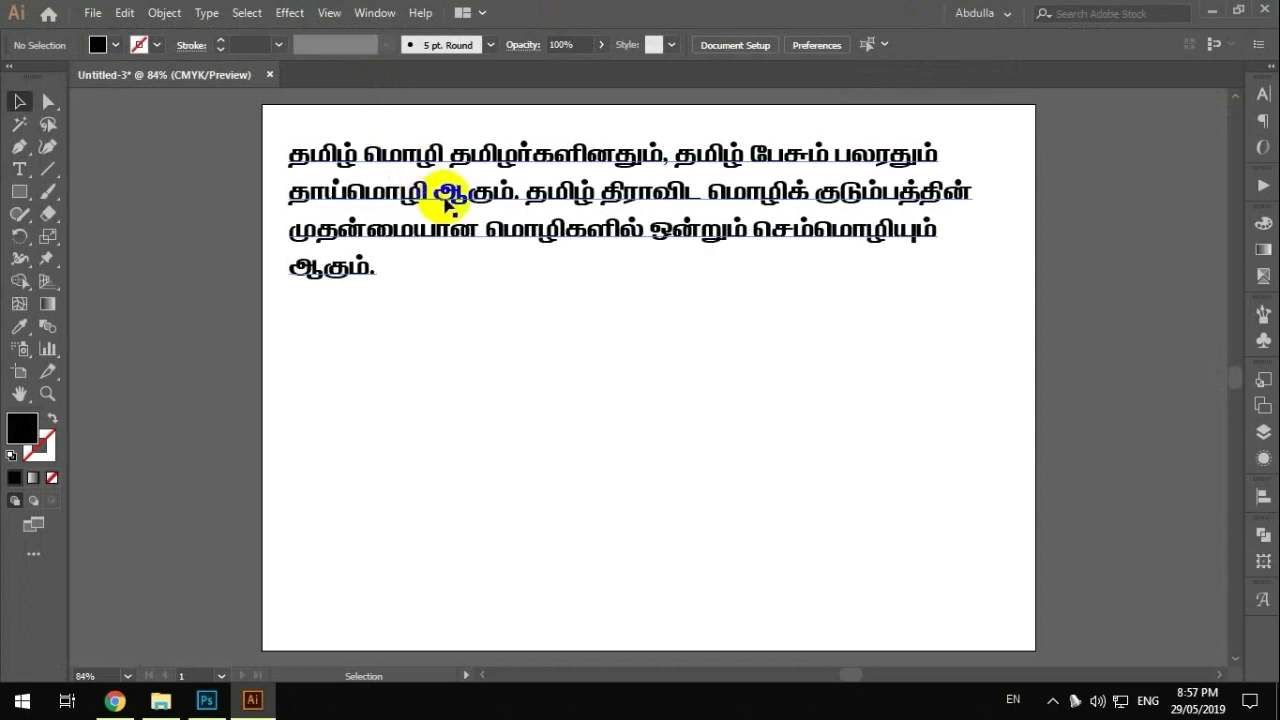
Step: Delete the Tamil text frame from the artboard, and switch to Photoshop to delete its Tamil text layer
{"action": "left_click", "coordinate": [443, 200]}
{"action": "key", "text": "Delete"}
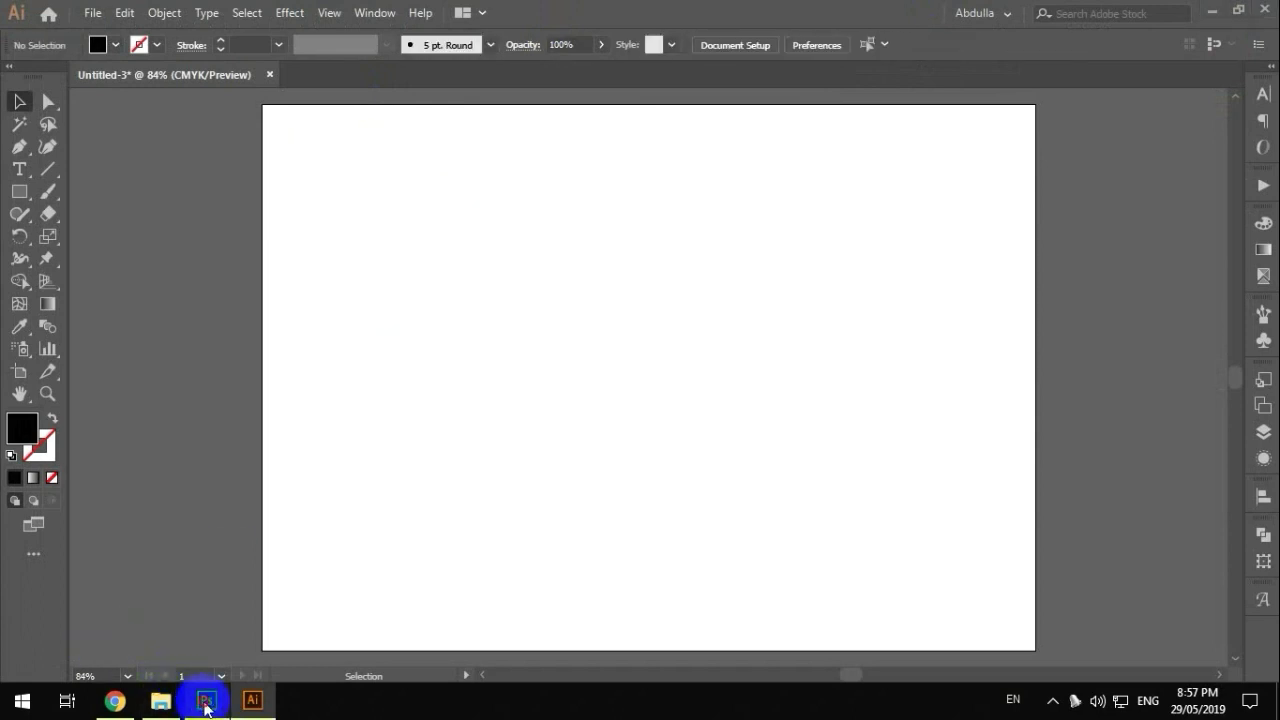
{"action": "left_click", "coordinate": [206, 700]}
{"action": "key", "text": "Delete"}
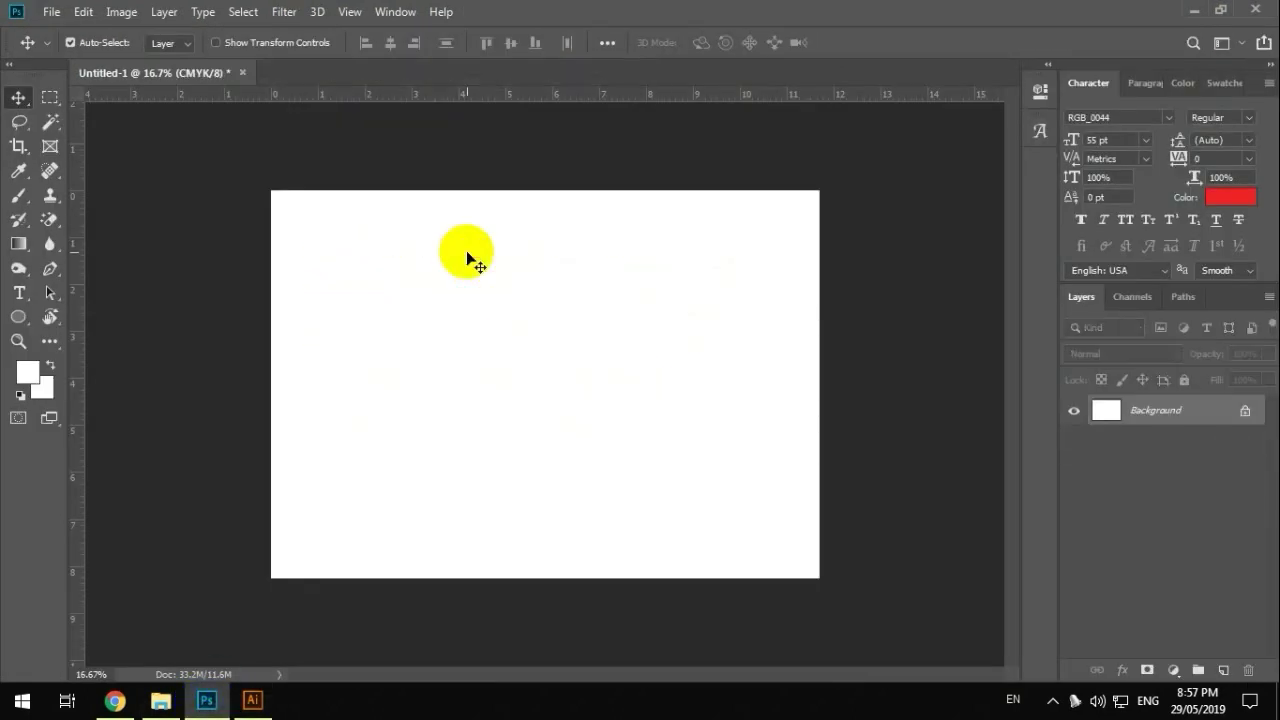
Step: Minimize the open application windows one after another, including the Font and Nhm folder
{"action": "left_click", "coordinate": [1193, 12]}
{"action": "left_click", "coordinate": [1188, 12]}
{"action": "left_click", "coordinate": [1172, 12]}
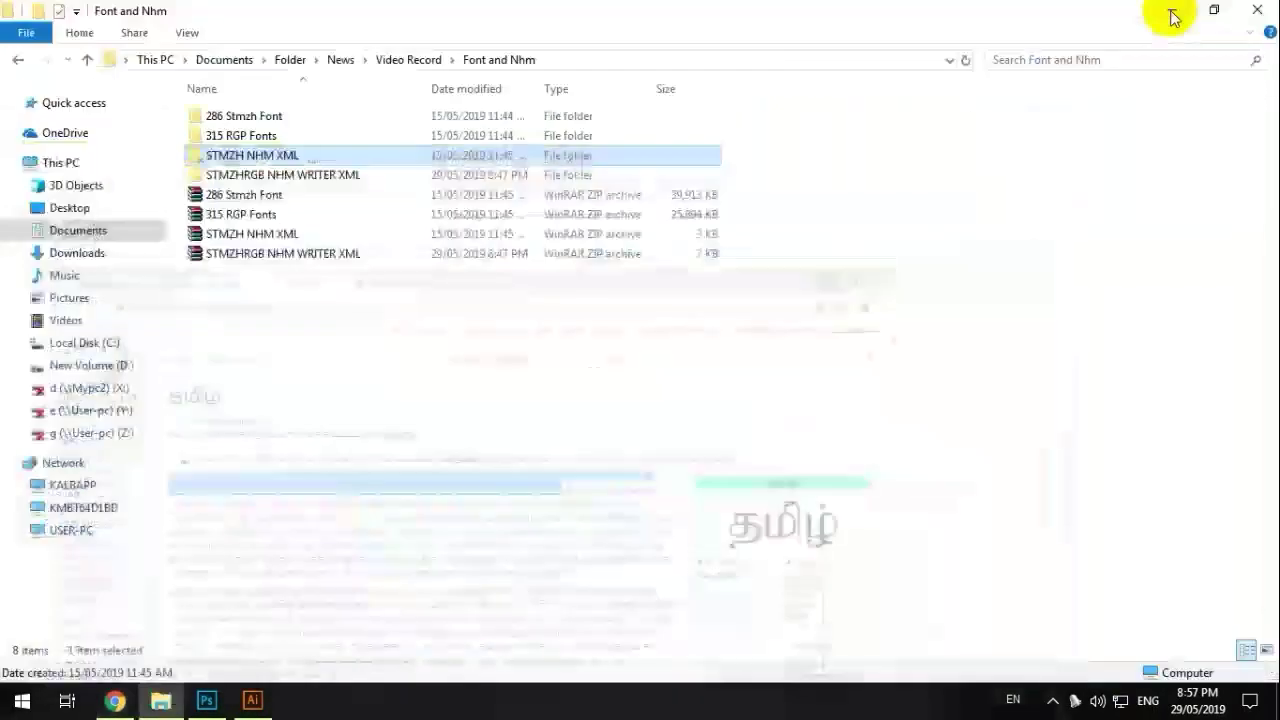
{"action": "left_click", "coordinate": [1172, 14]}
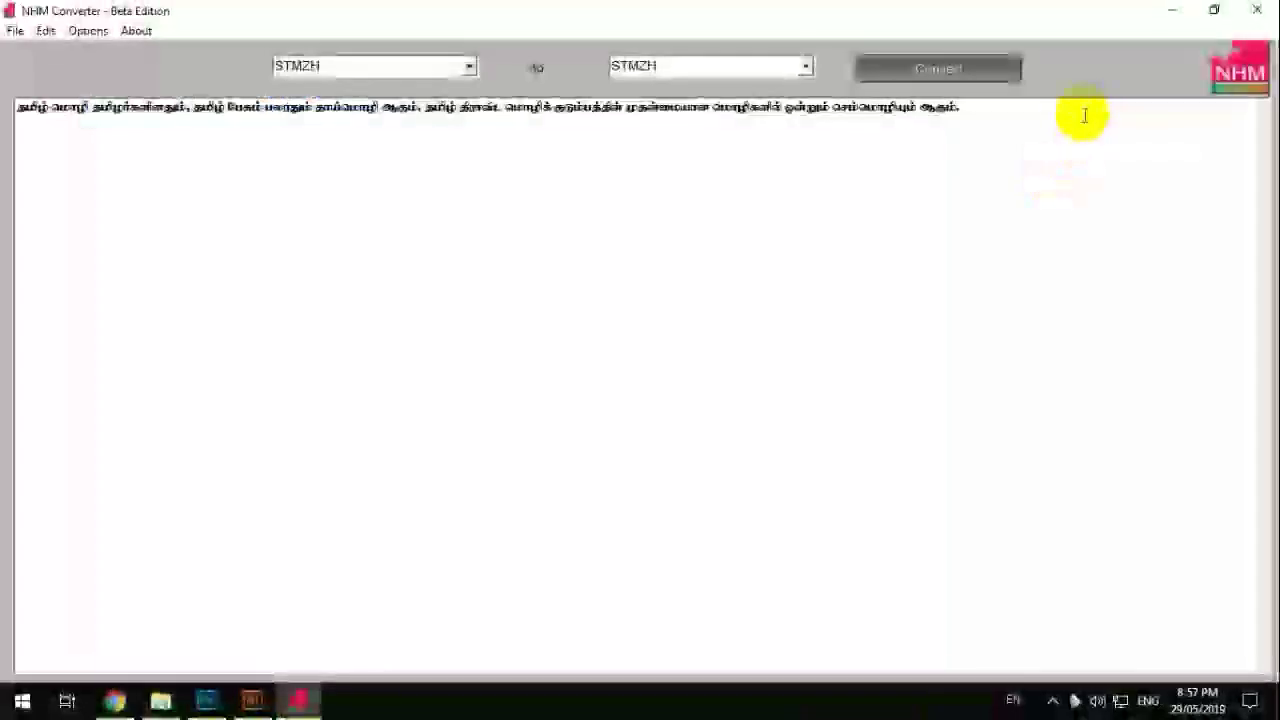
Step: Remove all text from the converter and close NHM Converter
{"action": "left_click_drag", "start_coordinate": [1086, 114], "coordinate": [22, 118]}
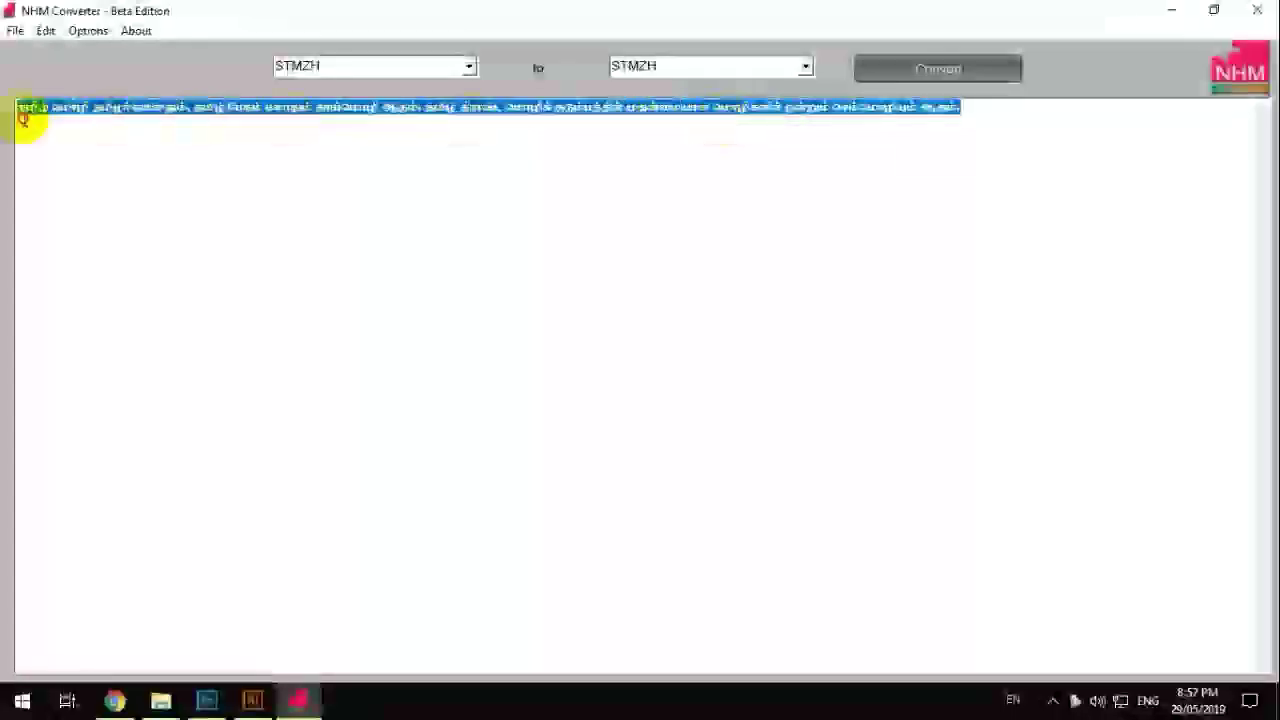
{"action": "key", "text": "Delete"}
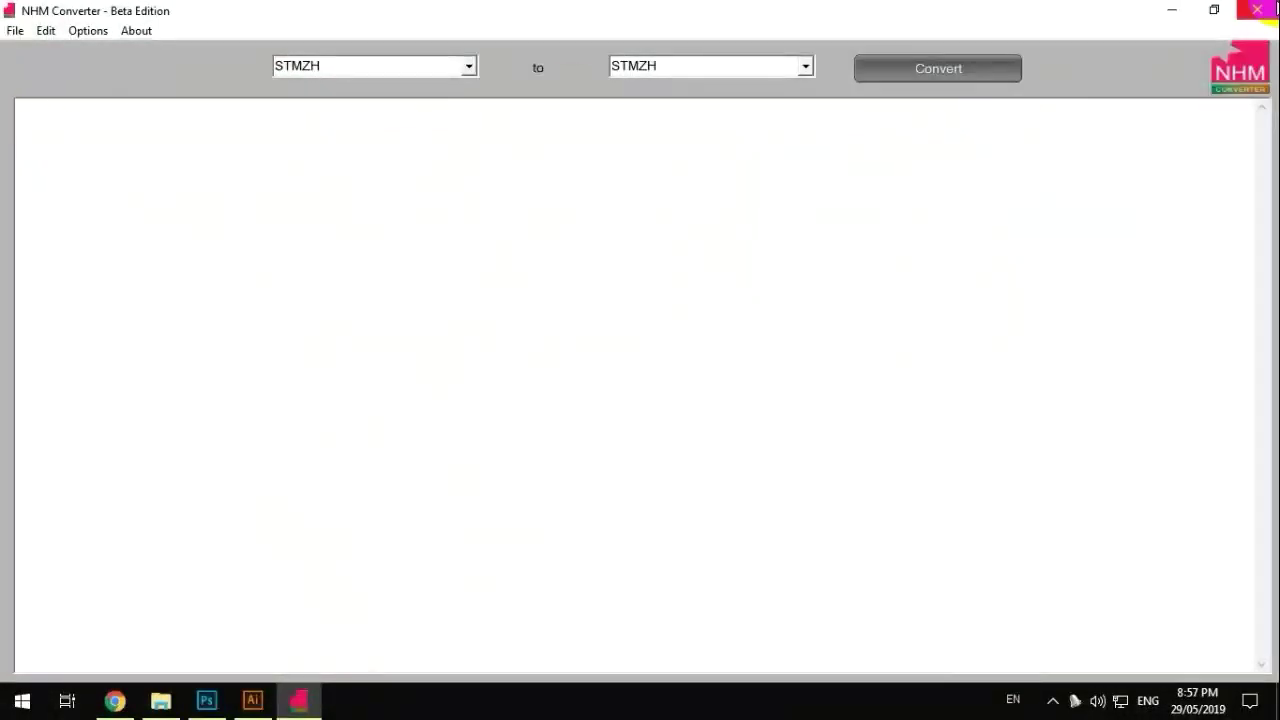
{"action": "left_click", "coordinate": [1274, 10]}
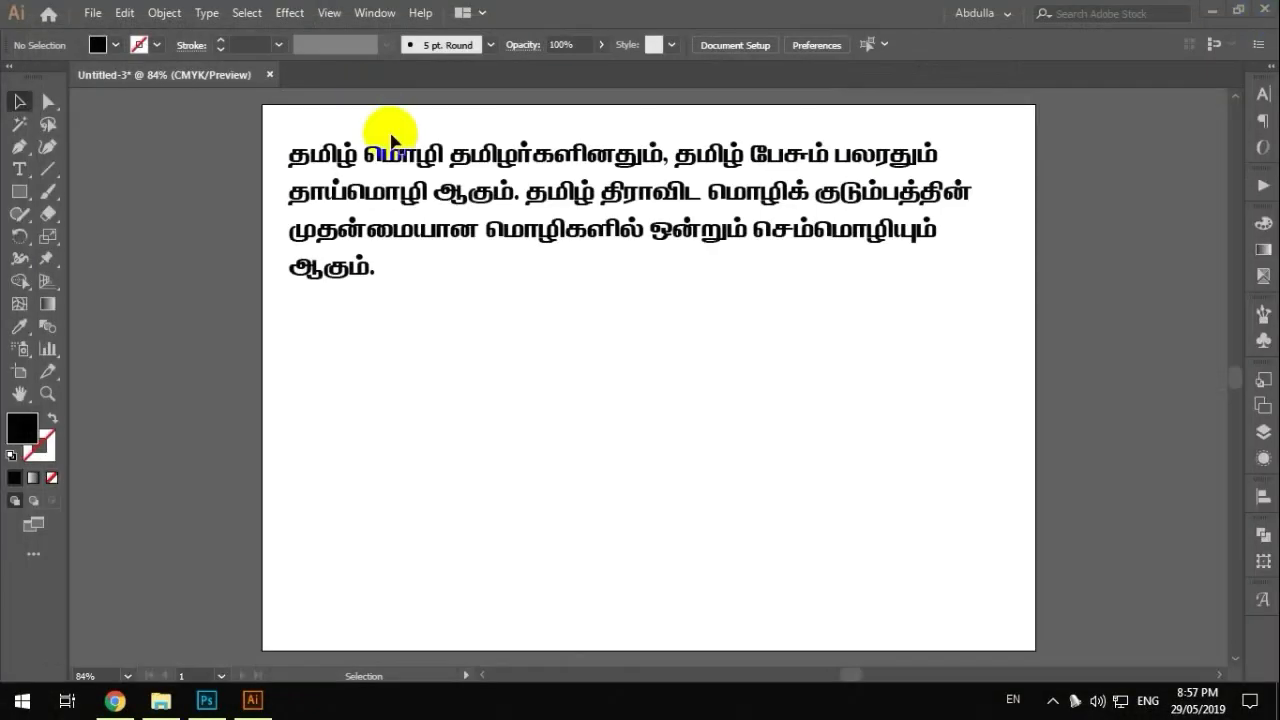
Step: Delete the RGB_0040 text frame in Illustrator and the red RGB_0044 text layer in Photoshop
{"action": "left_click", "coordinate": [446, 202]}
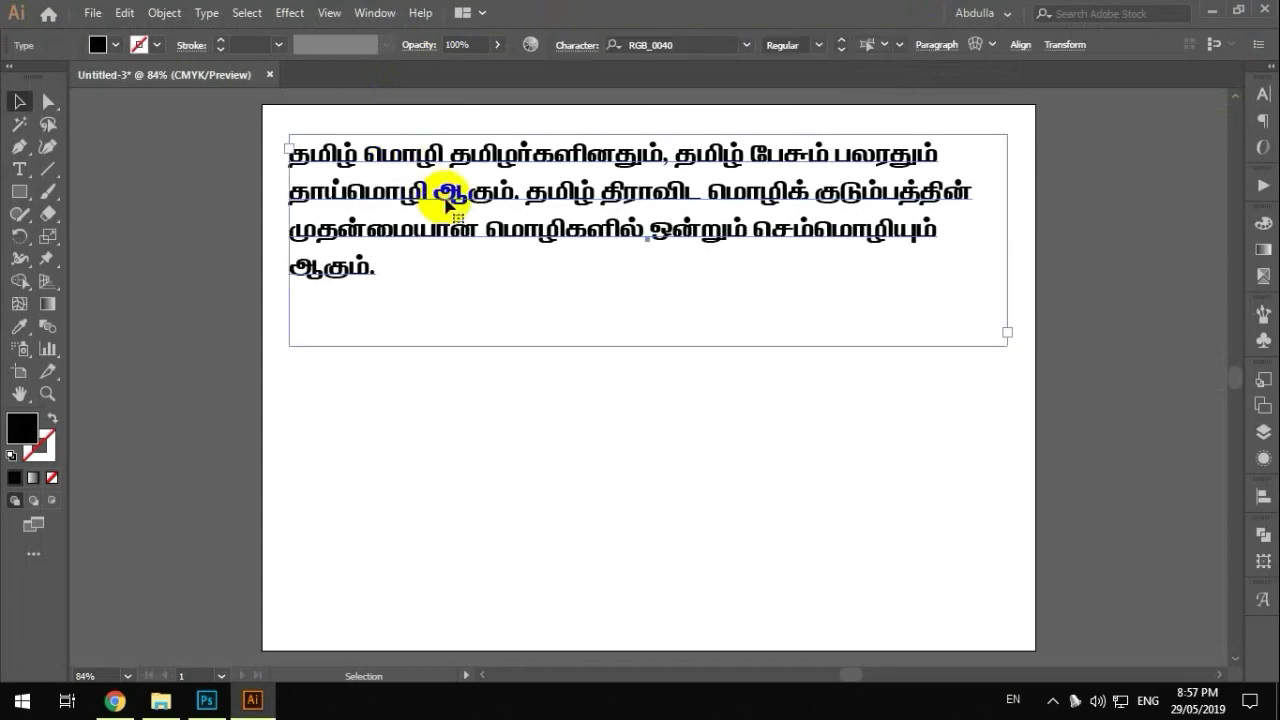
{"action": "key", "text": "Delete"}
{"action": "left_click", "coordinate": [206, 700]}
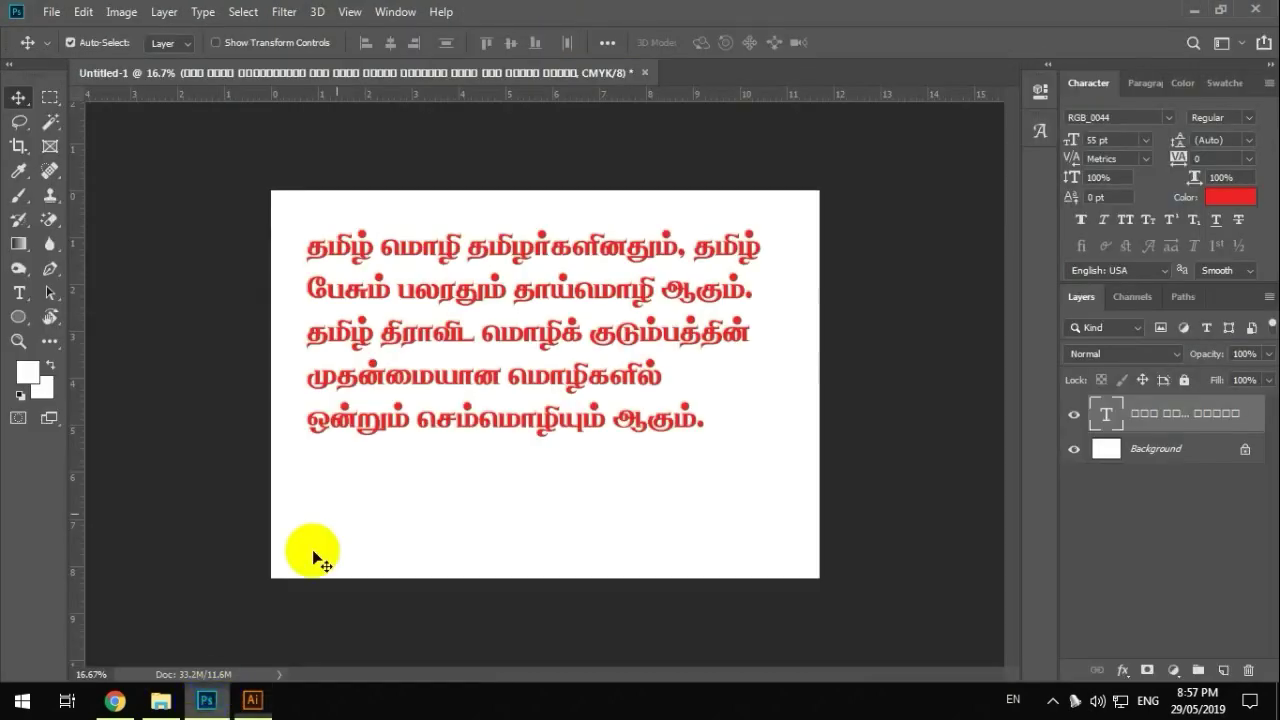
{"action": "key", "text": "Delete"}
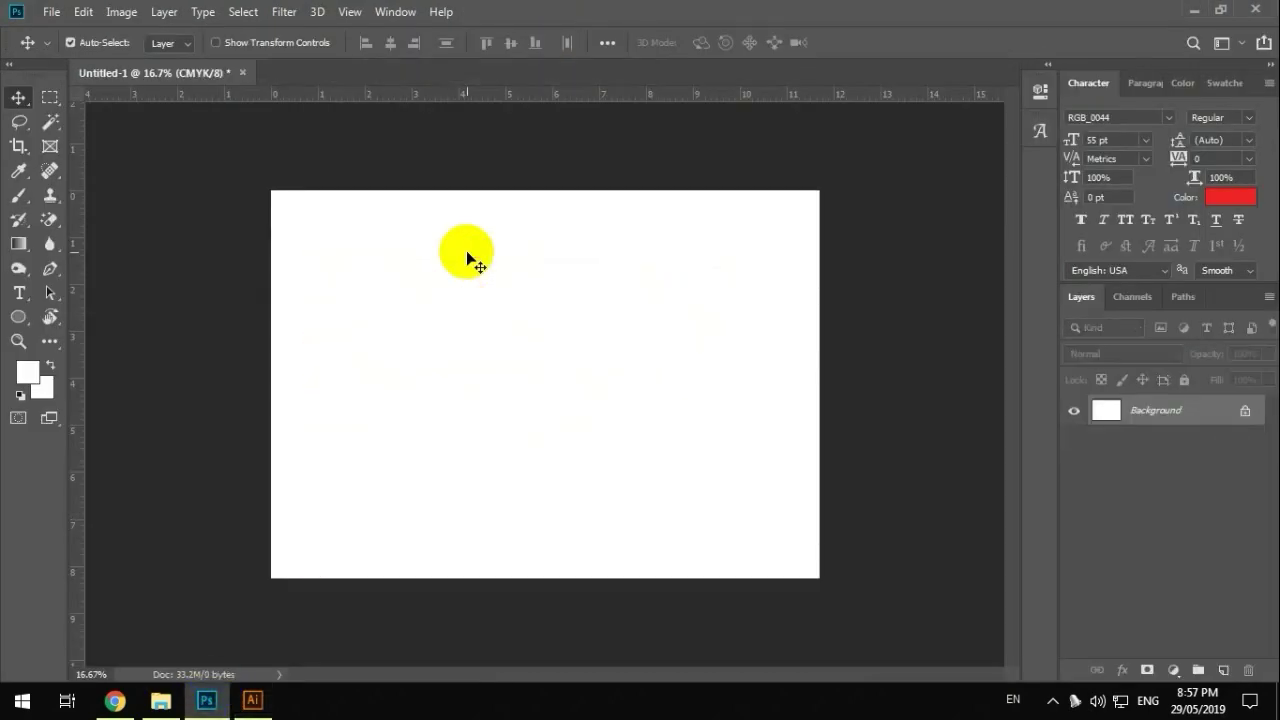
Step: Go to the desktop and launch NHM Converter
{"action": "key", "text": "super+d"}
{"action": "left_click", "coordinate": [388, 476]}
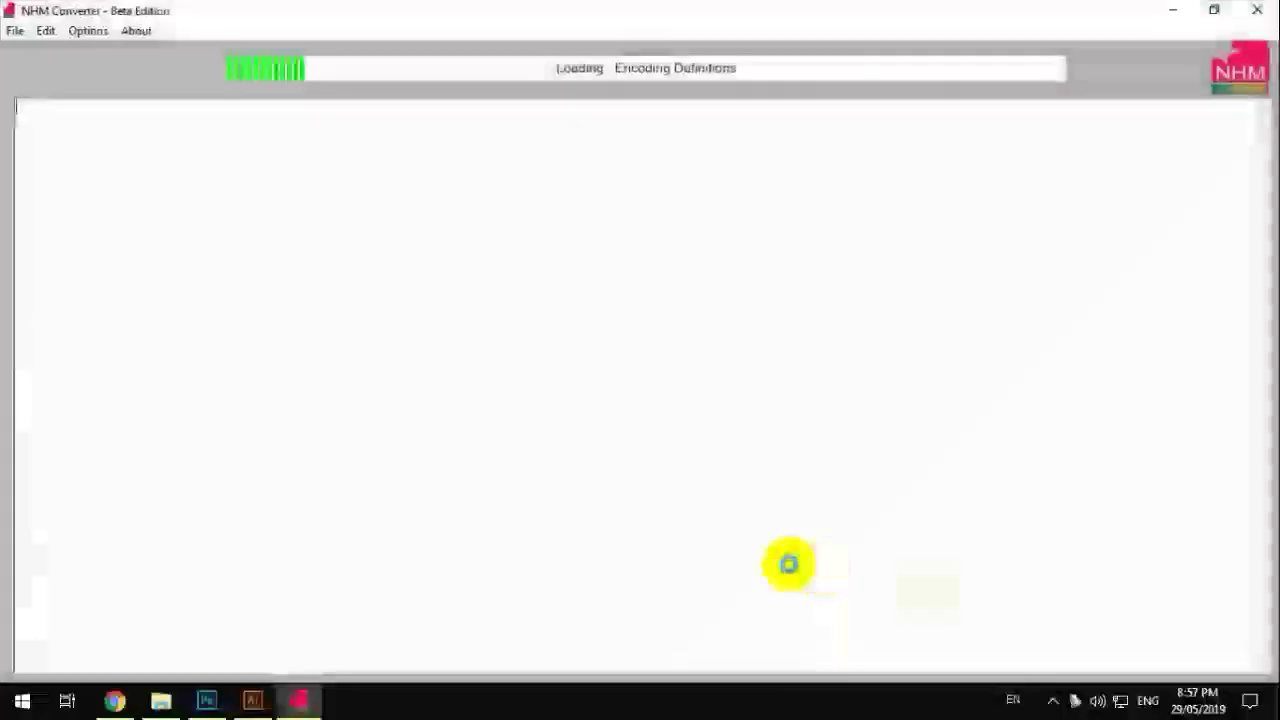
Step: Close NHM Converter, launch NHM Writer from the desktop, and open its settings
{"action": "left_click", "coordinate": [1262, 10]}
{"action": "double_click", "coordinate": [386, 528]}
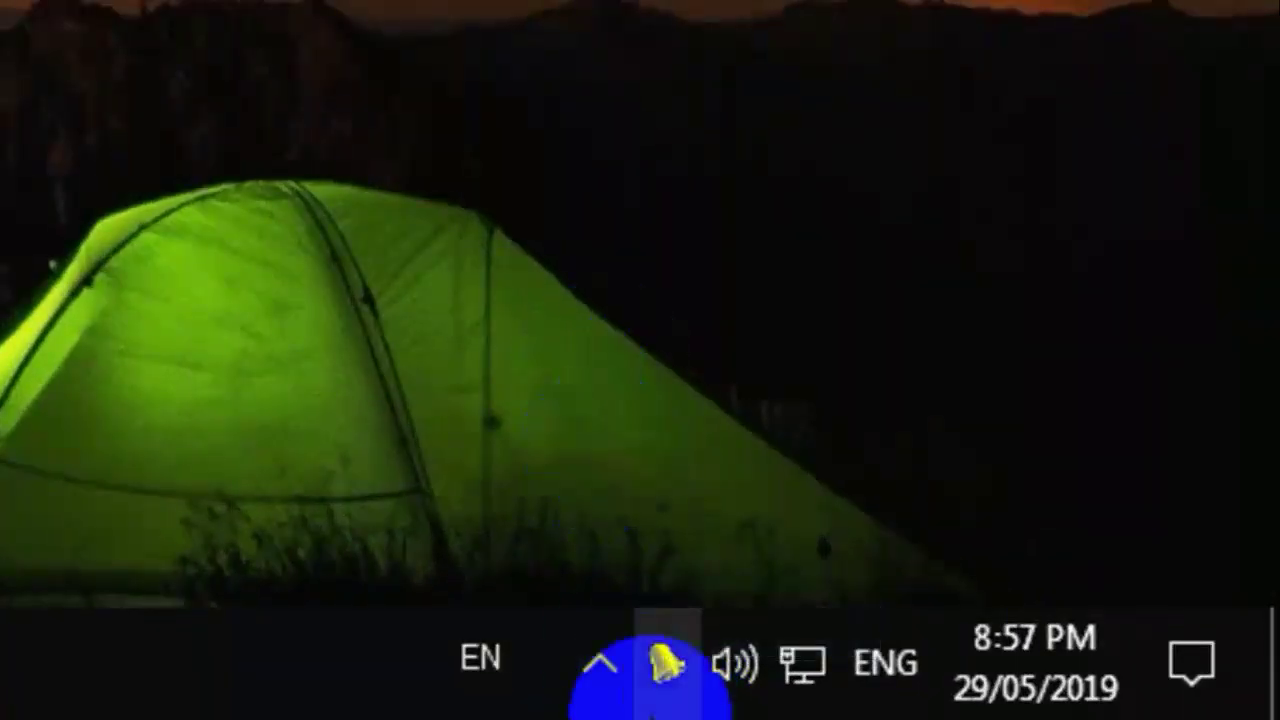
{"action": "right_click", "coordinate": [668, 668]}
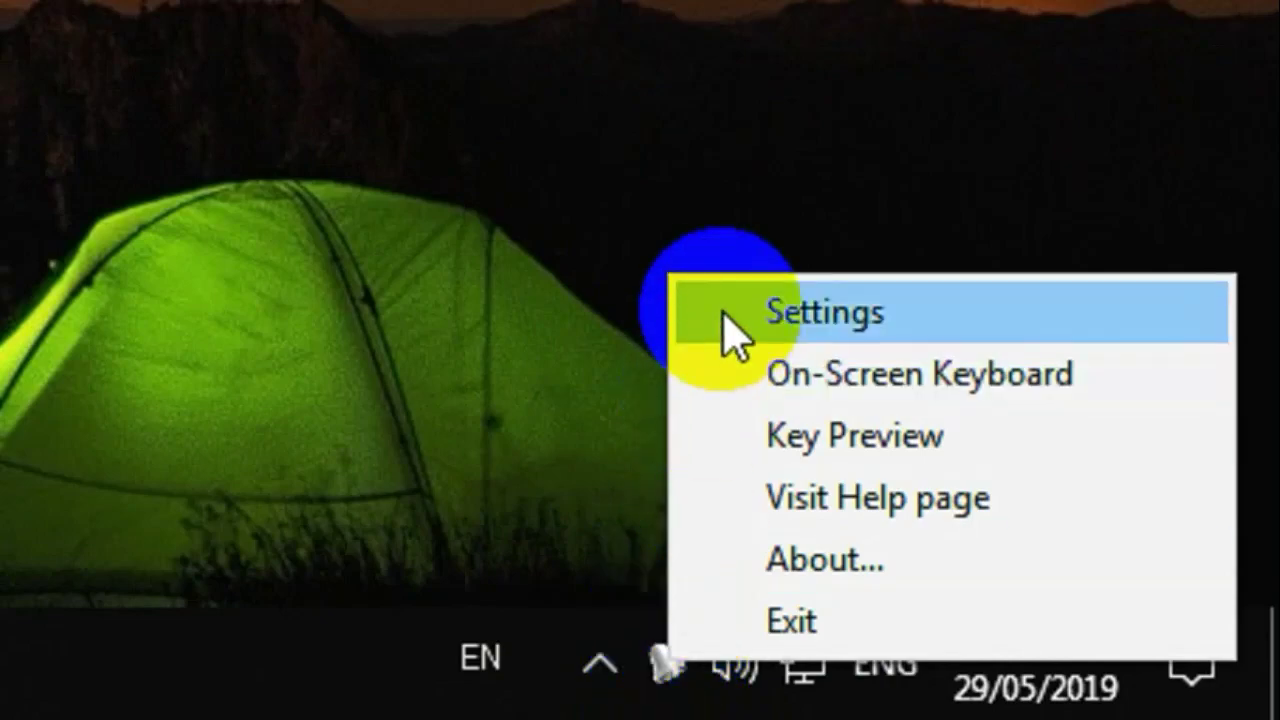
{"action": "left_click", "coordinate": [724, 314]}
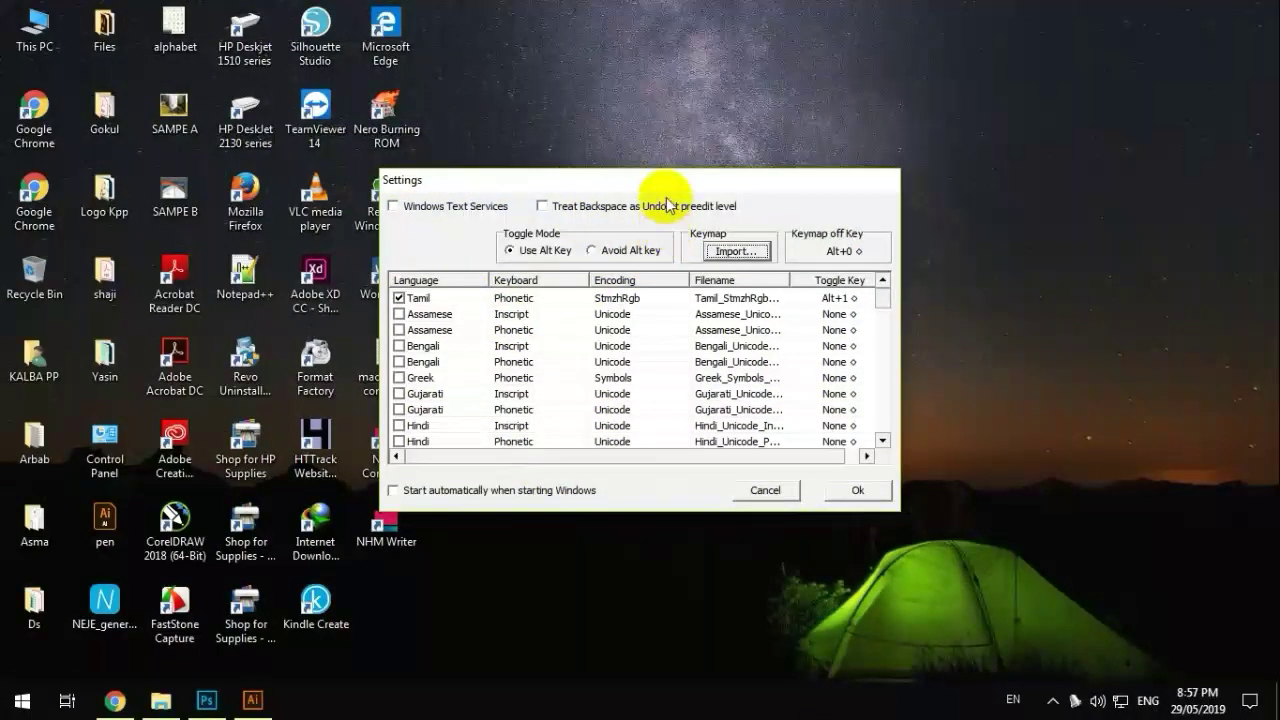
Step: Import the Tamil_StmzhRgb_Phonetic keymap from the Nhm write folder, replacing the existing file, and close the NHM Writer settings
{"action": "left_click_drag", "start_coordinate": [667, 188], "coordinate": [578, 162]}
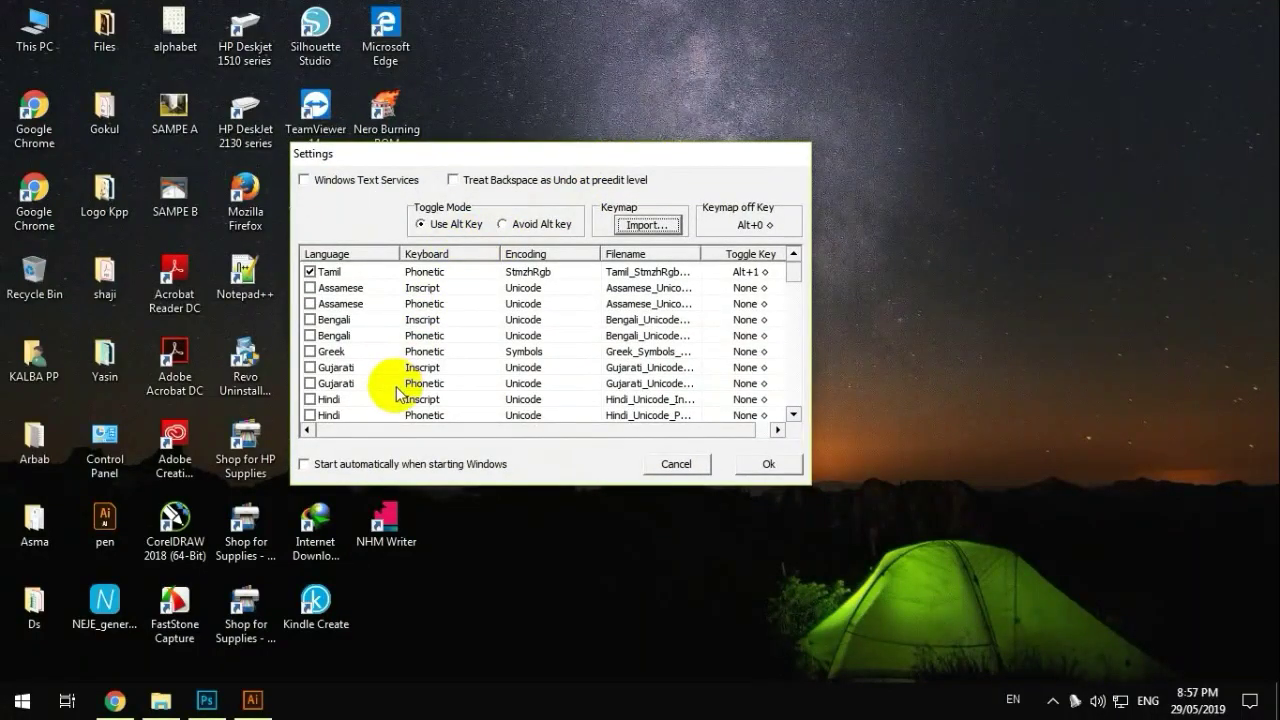
{"action": "left_click", "coordinate": [647, 227]}
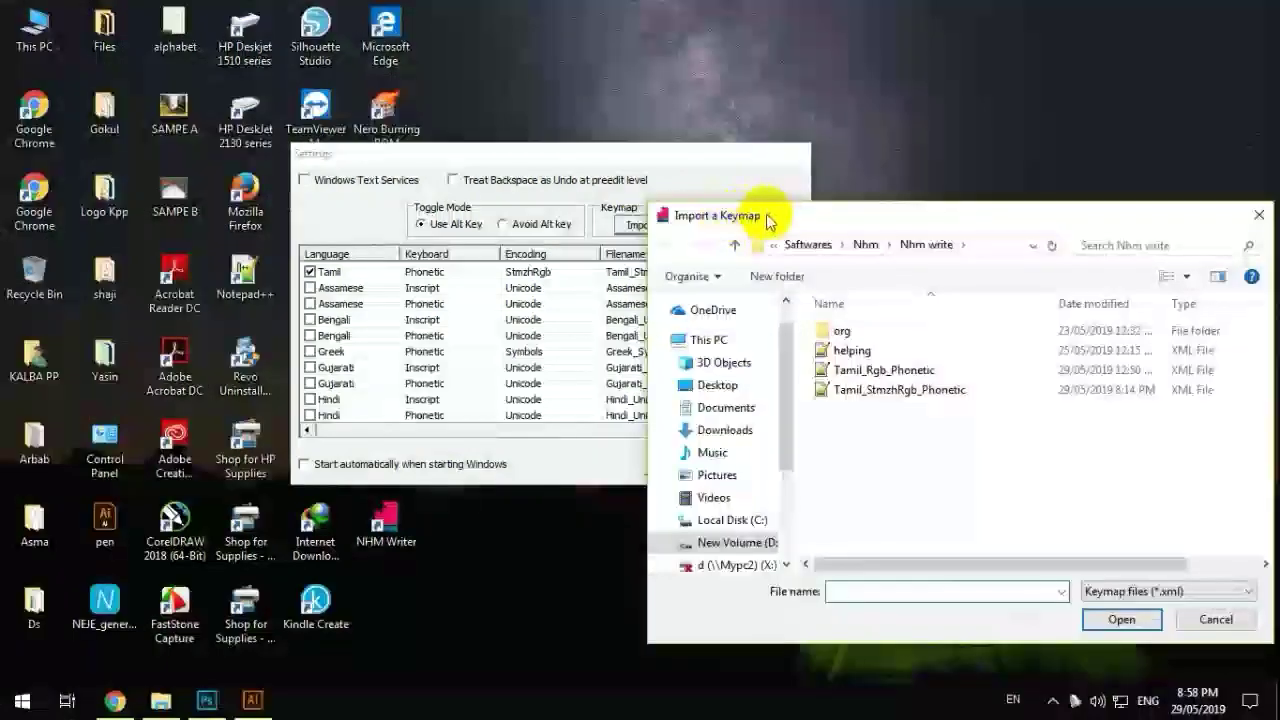
{"action": "left_click_drag", "start_coordinate": [768, 220], "coordinate": [576, 219]}
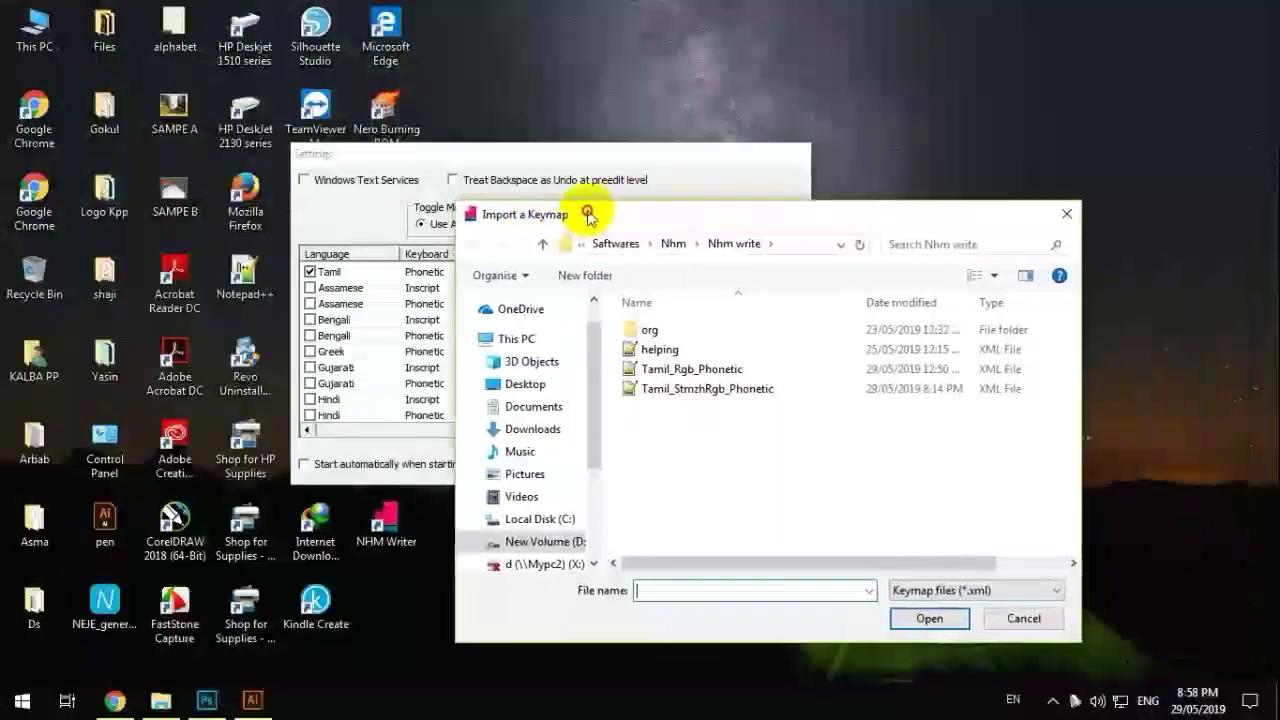
{"action": "left_click", "coordinate": [710, 393]}
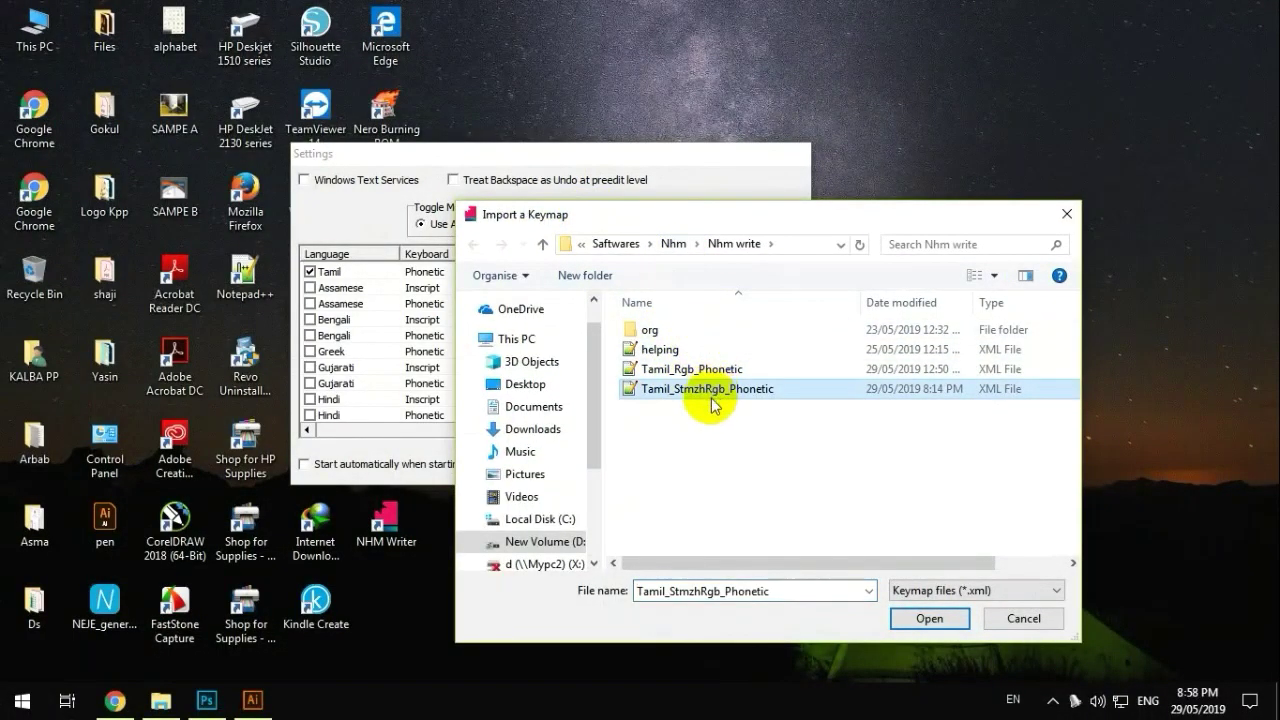
{"action": "left_click", "coordinate": [946, 634]}
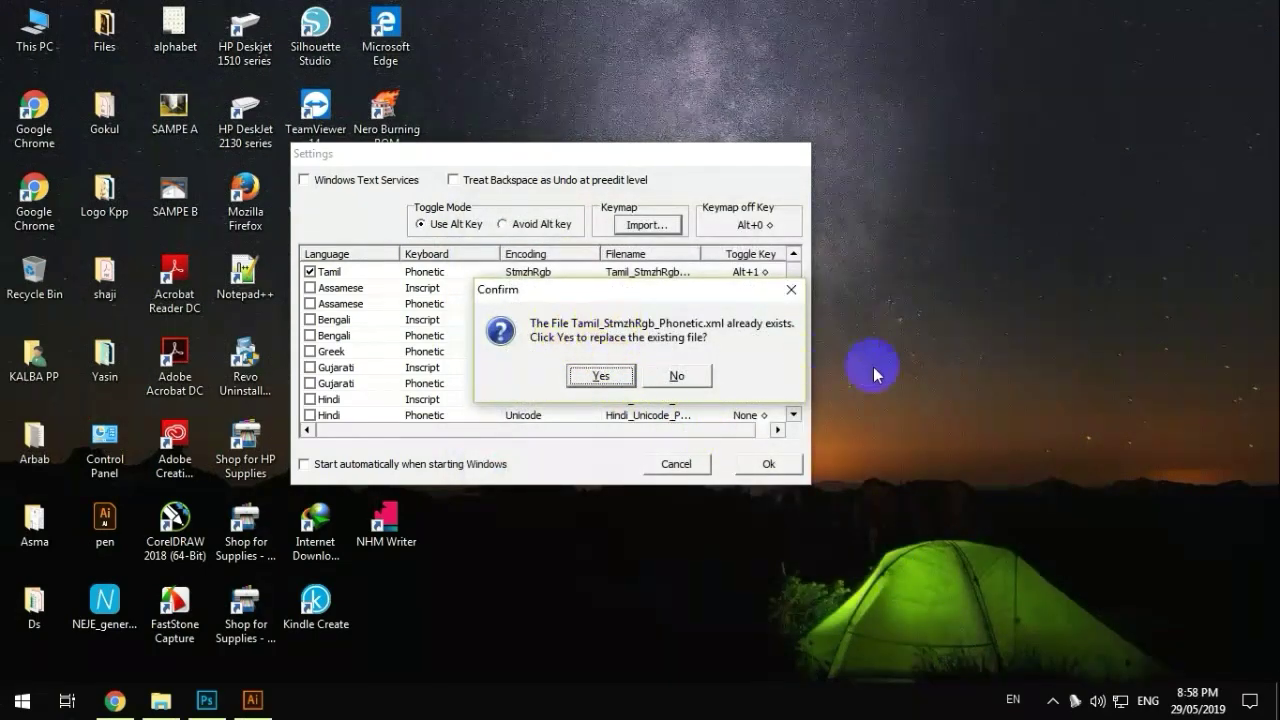
{"action": "left_click", "coordinate": [668, 374]}
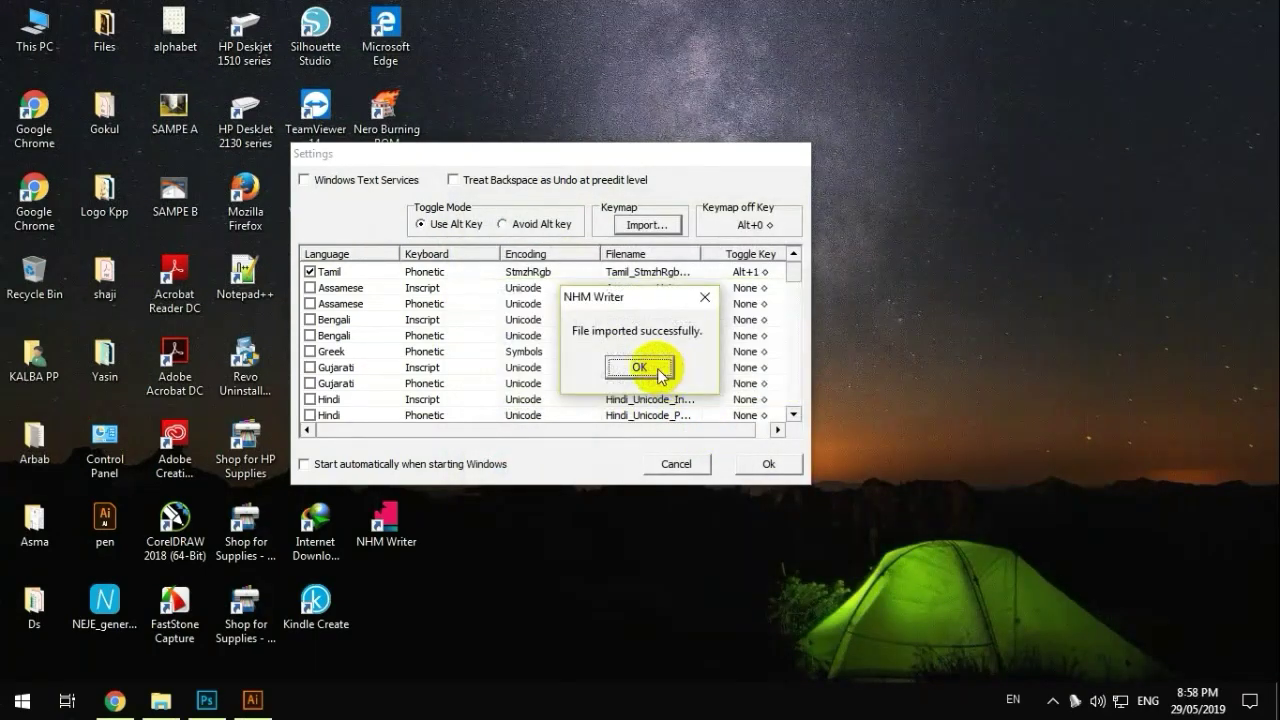
{"action": "left_click", "coordinate": [705, 296]}
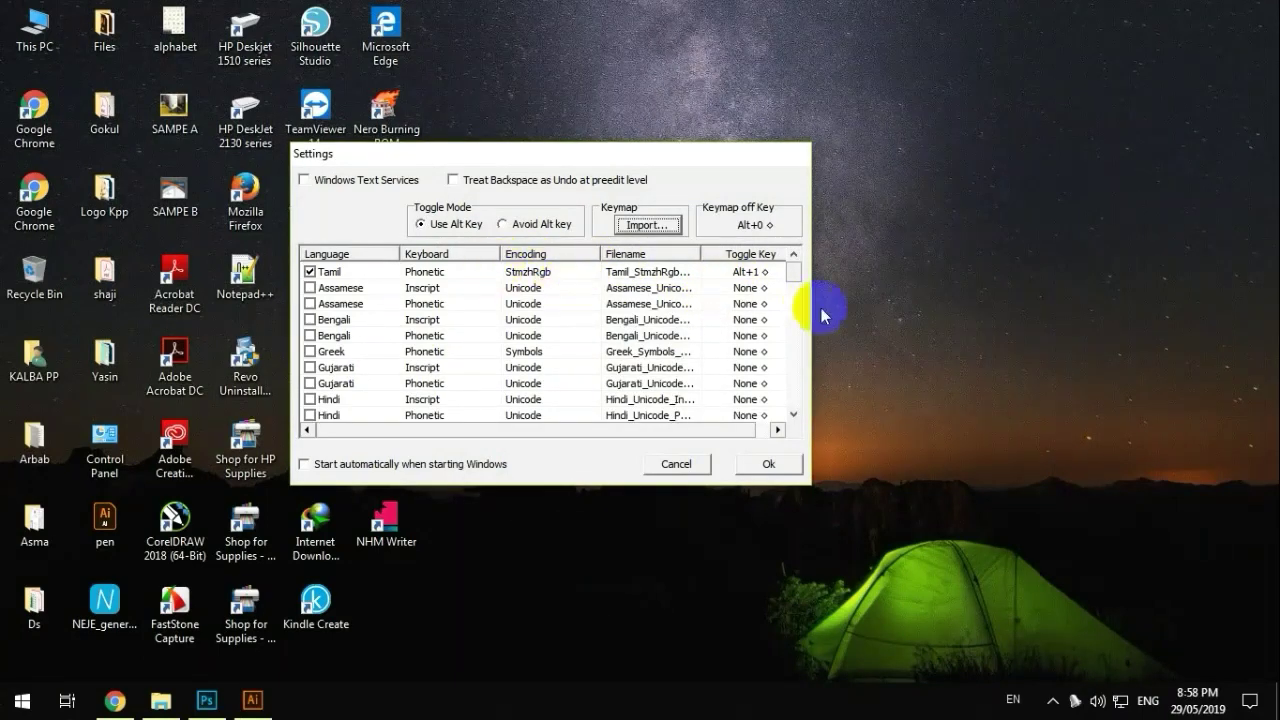
{"action": "left_click", "coordinate": [496, 271]}
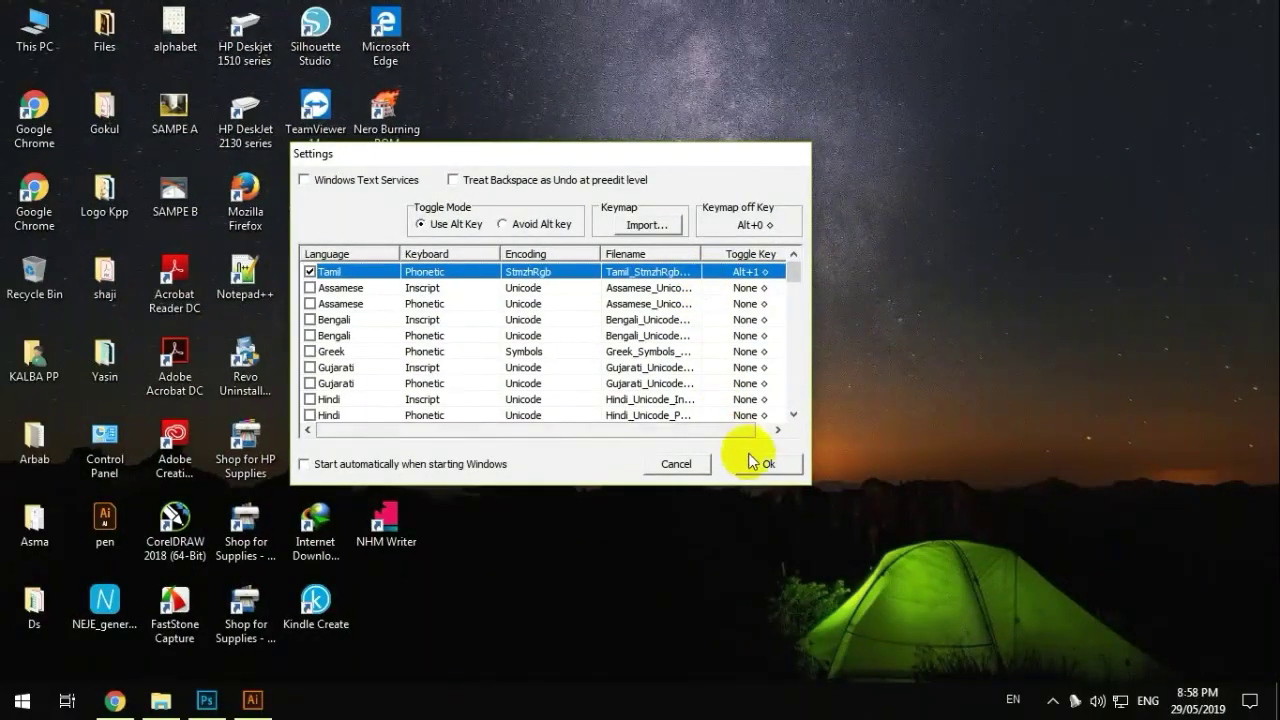
{"action": "left_click", "coordinate": [692, 464]}
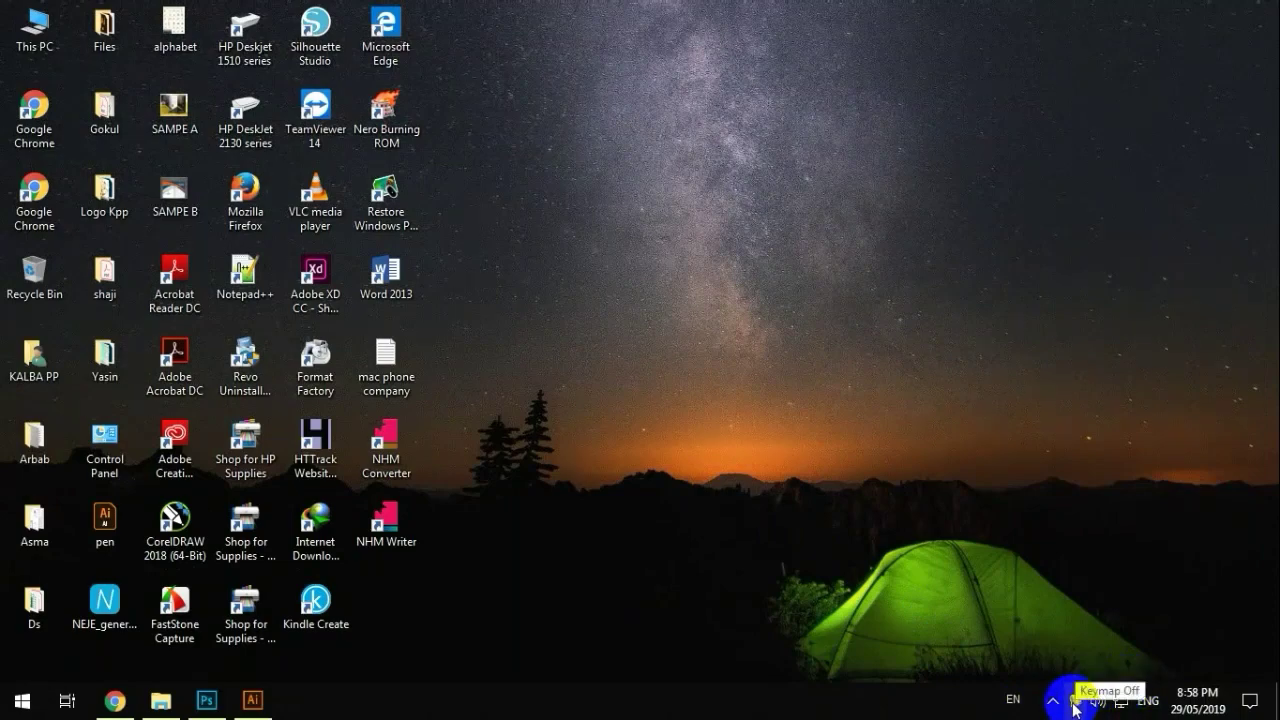
Step: Switch to Photoshop and start an empty text line near the upper-left corner of the canvas
{"action": "left_click", "coordinate": [207, 700]}
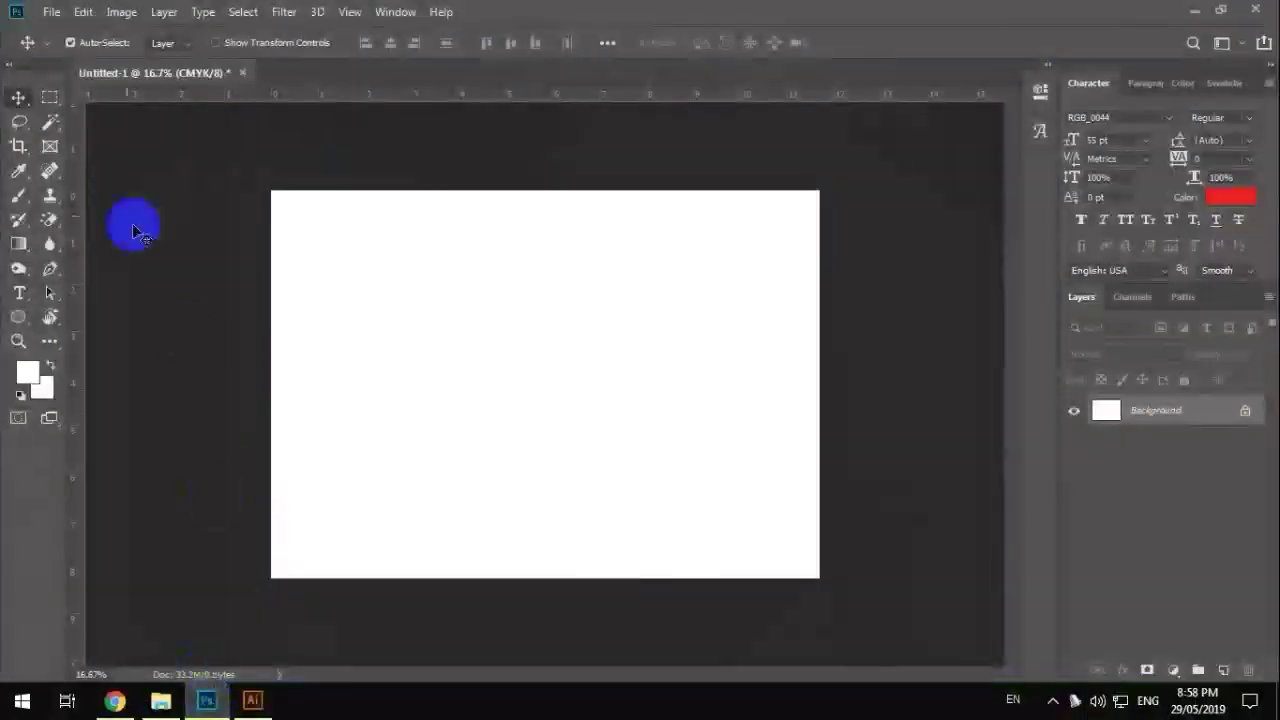
{"action": "left_click", "coordinate": [18, 296]}
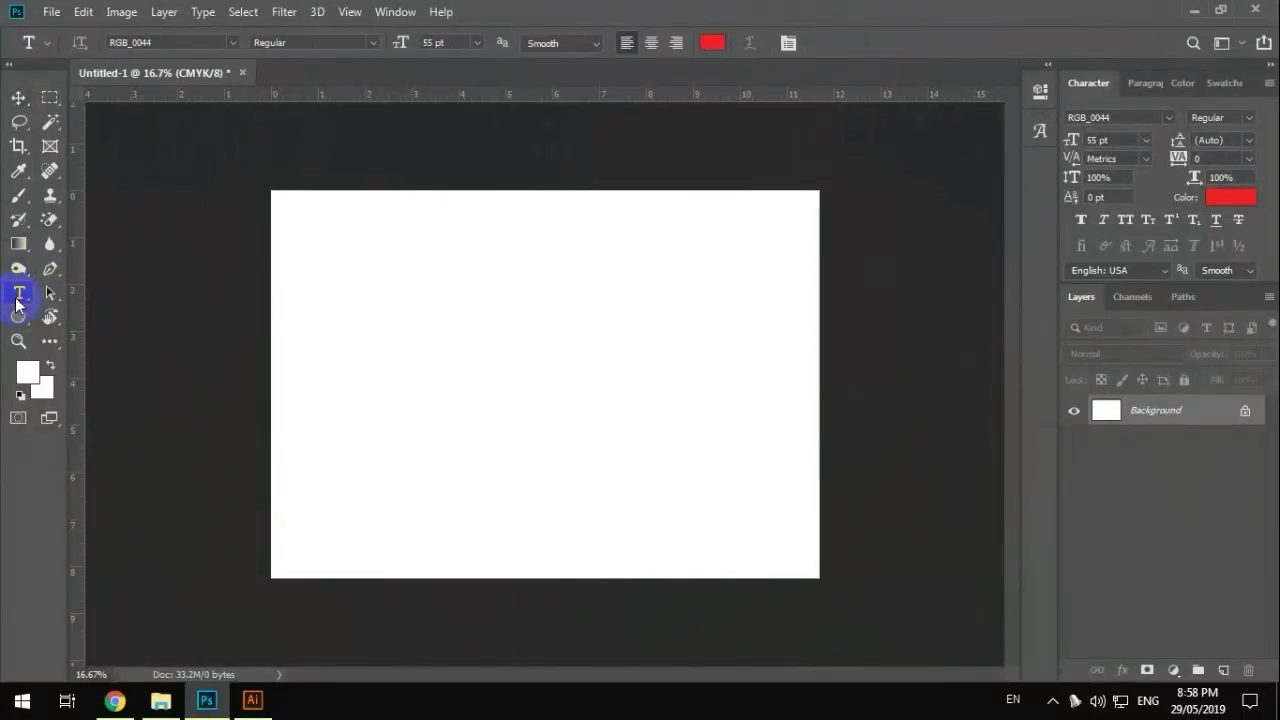
{"action": "left_click", "coordinate": [320, 262]}
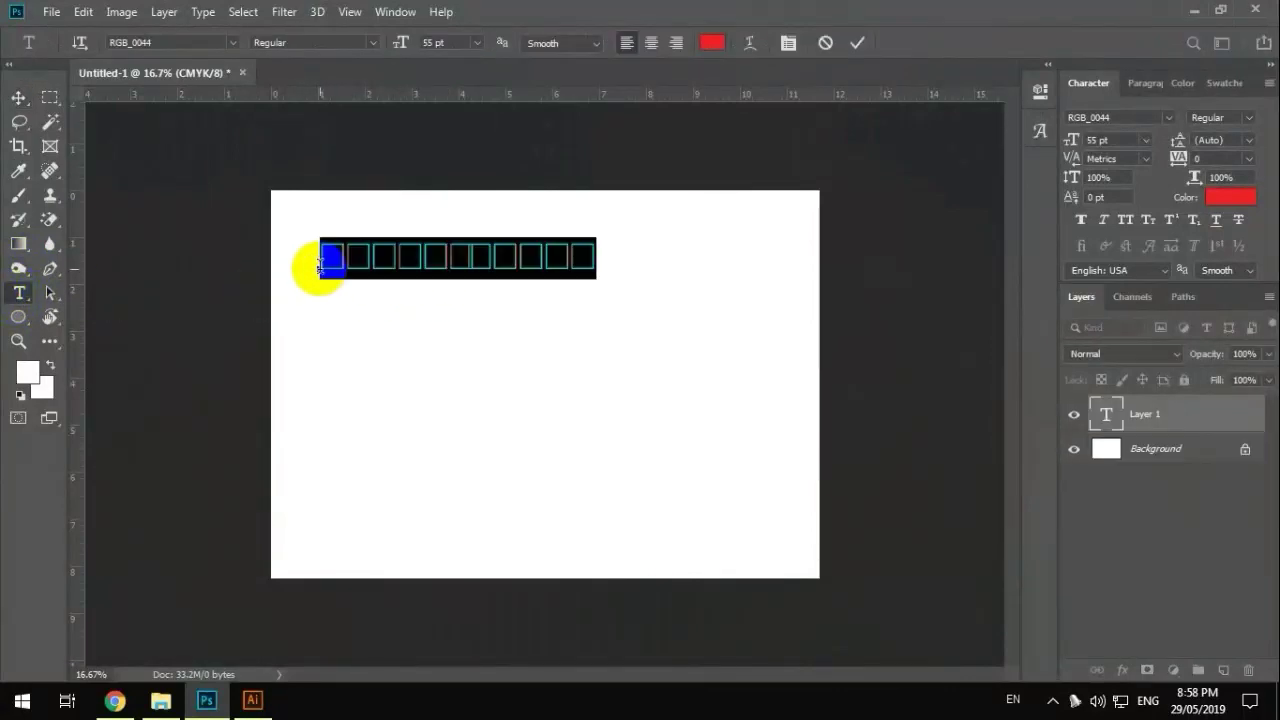
{"action": "key", "text": "BackSpace"}
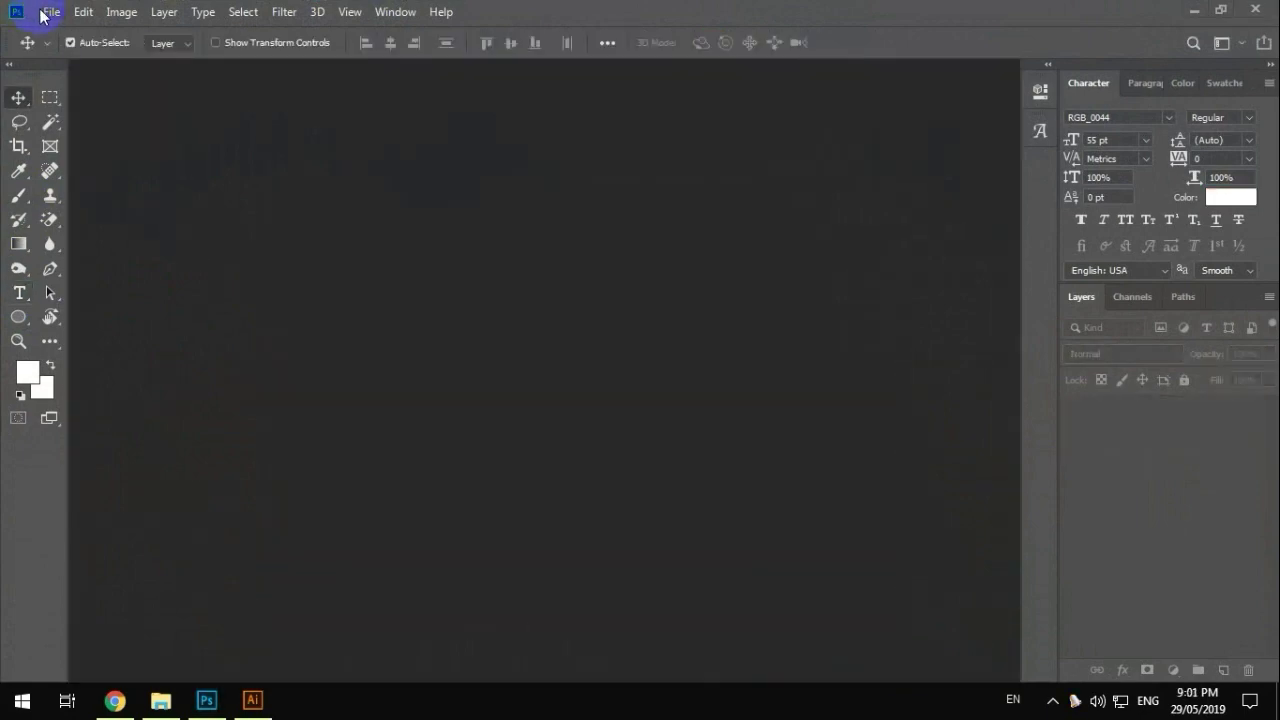
Step: Create a new document with the preset settings and rotate its canvas to landscape
{"action": "left_click", "coordinate": [43, 14]}
{"action": "left_click", "coordinate": [45, 29]}
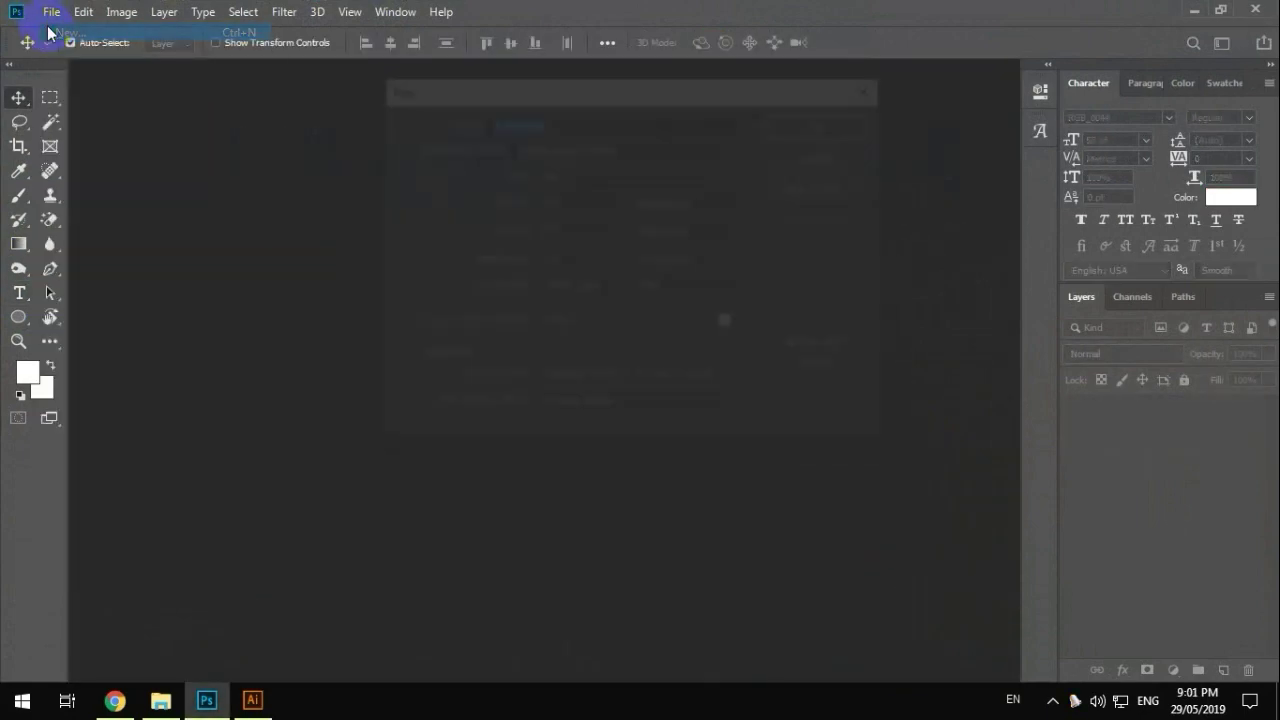
{"action": "left_click", "coordinate": [794, 122]}
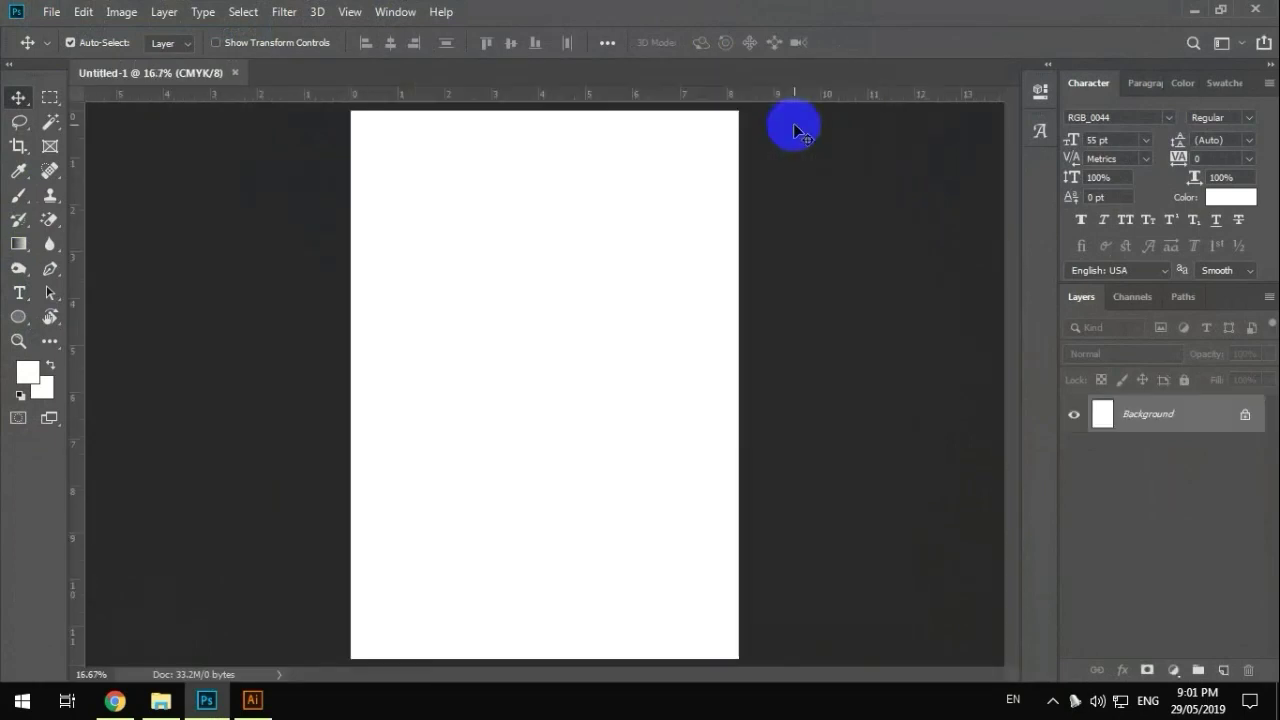
{"action": "left_click", "coordinate": [119, 12]}
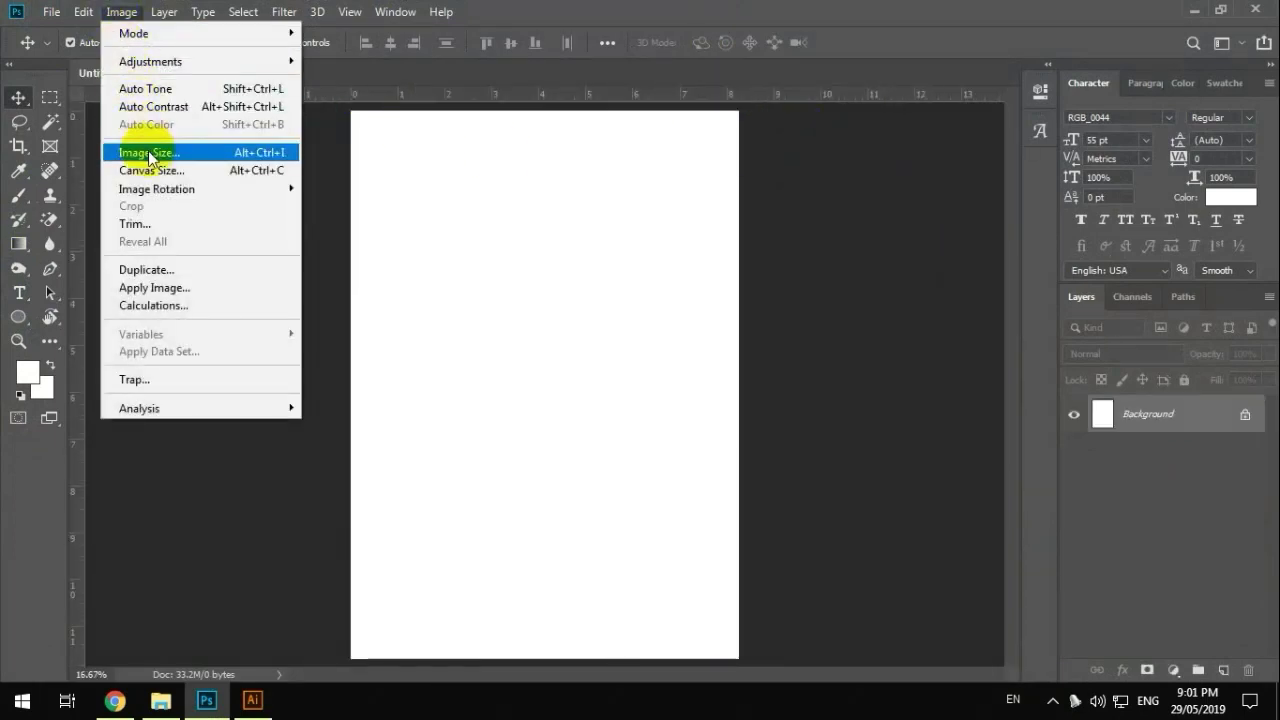
{"action": "mouse_move", "coordinate": [160, 189]}
{"action": "left_click", "coordinate": [380, 223]}
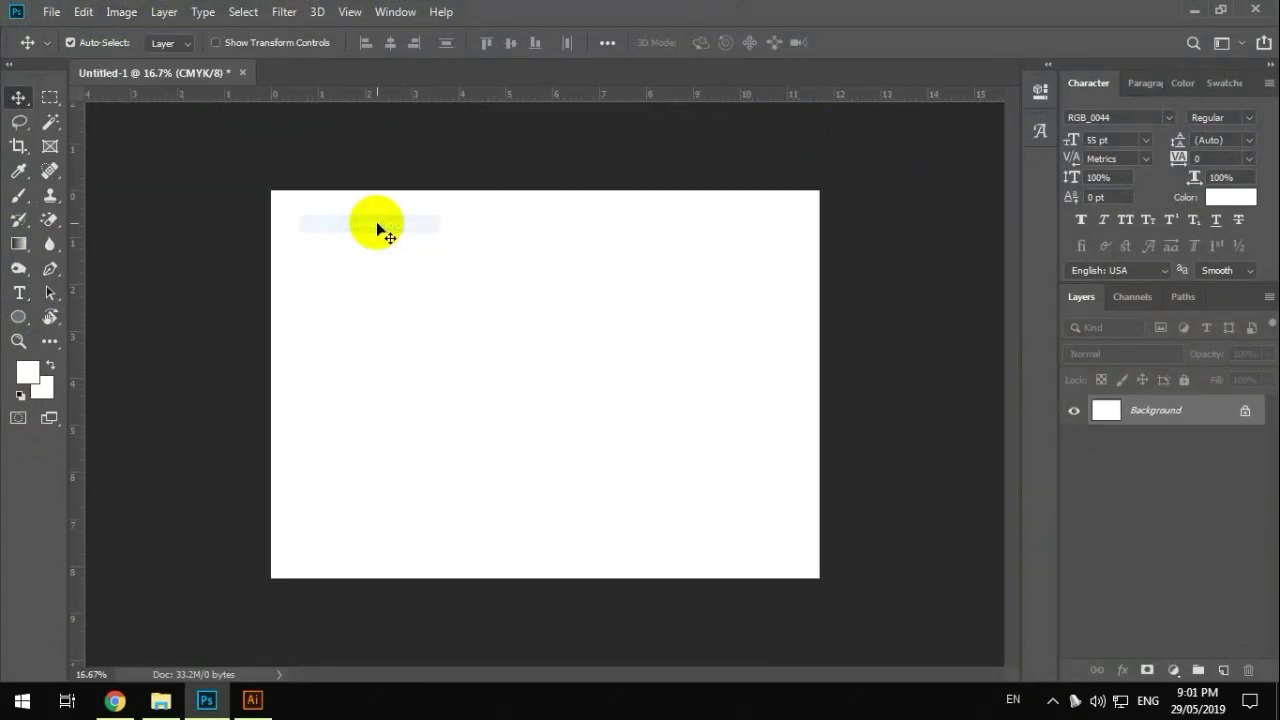
Step: Start an empty text line in the upper-left part of the canvas and set its colour to red ff0000
{"action": "left_click", "coordinate": [14, 296]}
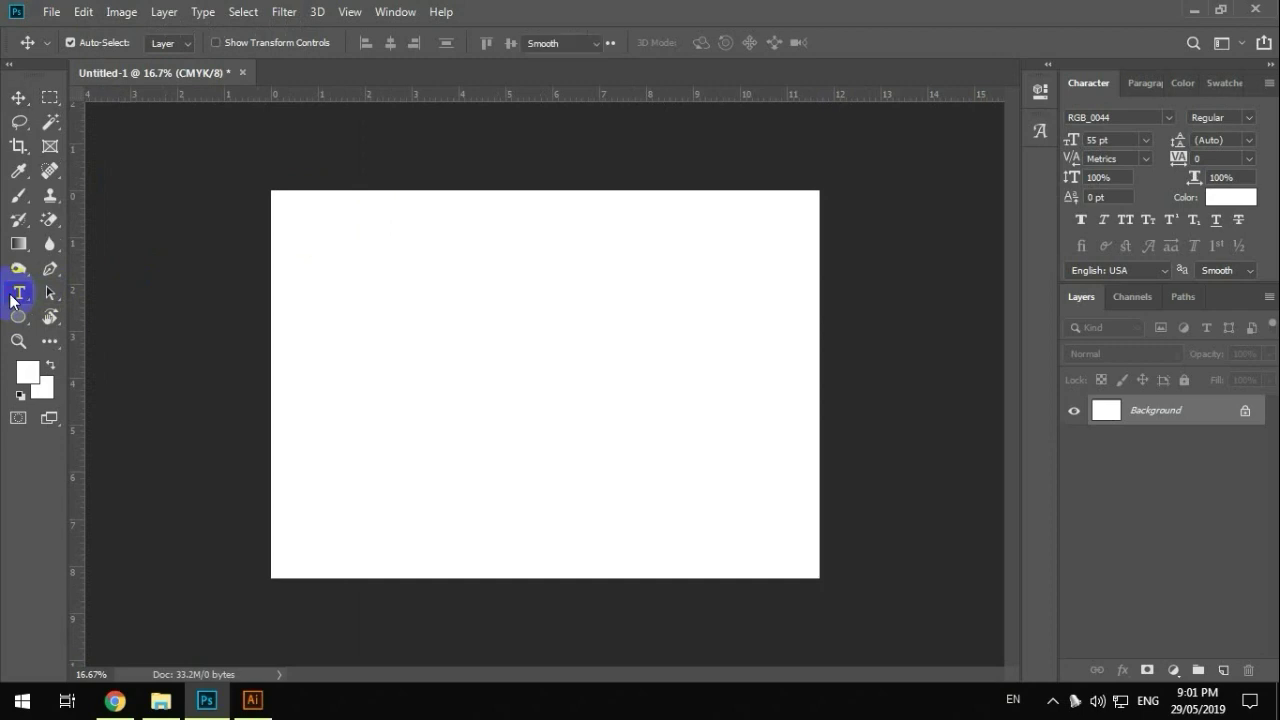
{"action": "left_click", "coordinate": [358, 288]}
{"action": "key", "text": "BackSpace"}
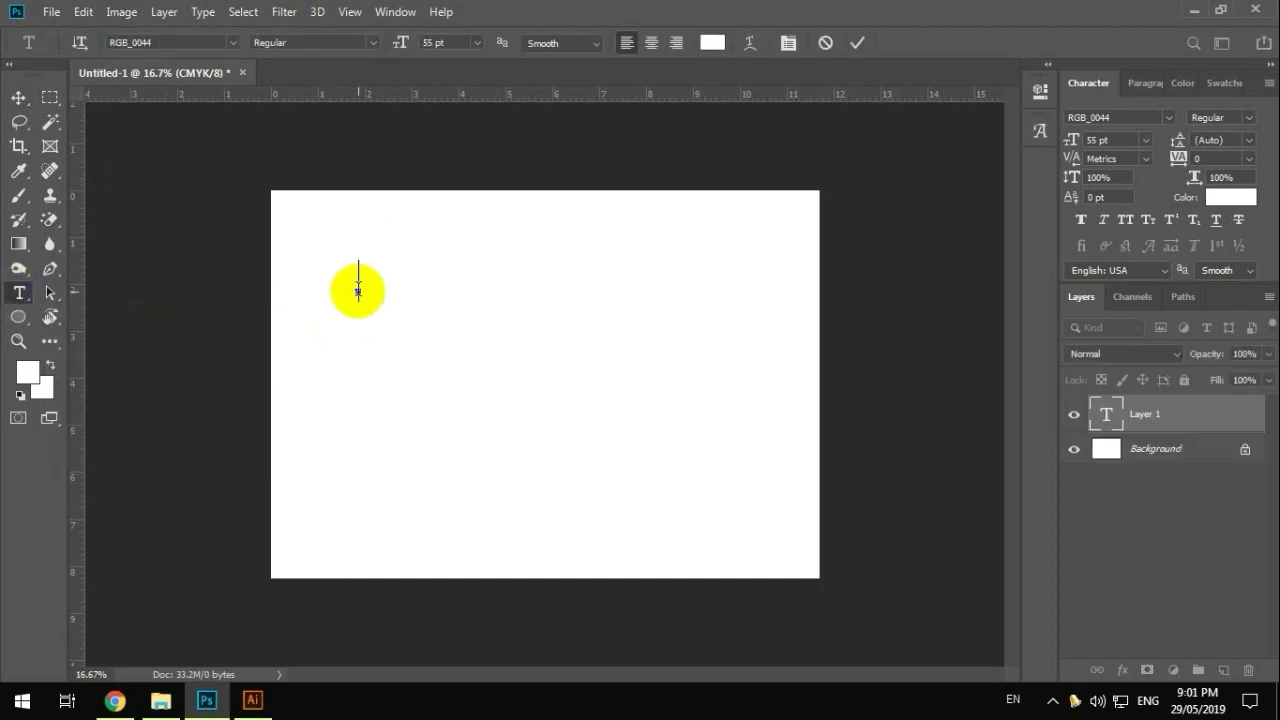
{"action": "left_click", "coordinate": [1216, 197]}
{"action": "left_click", "coordinate": [944, 159]}
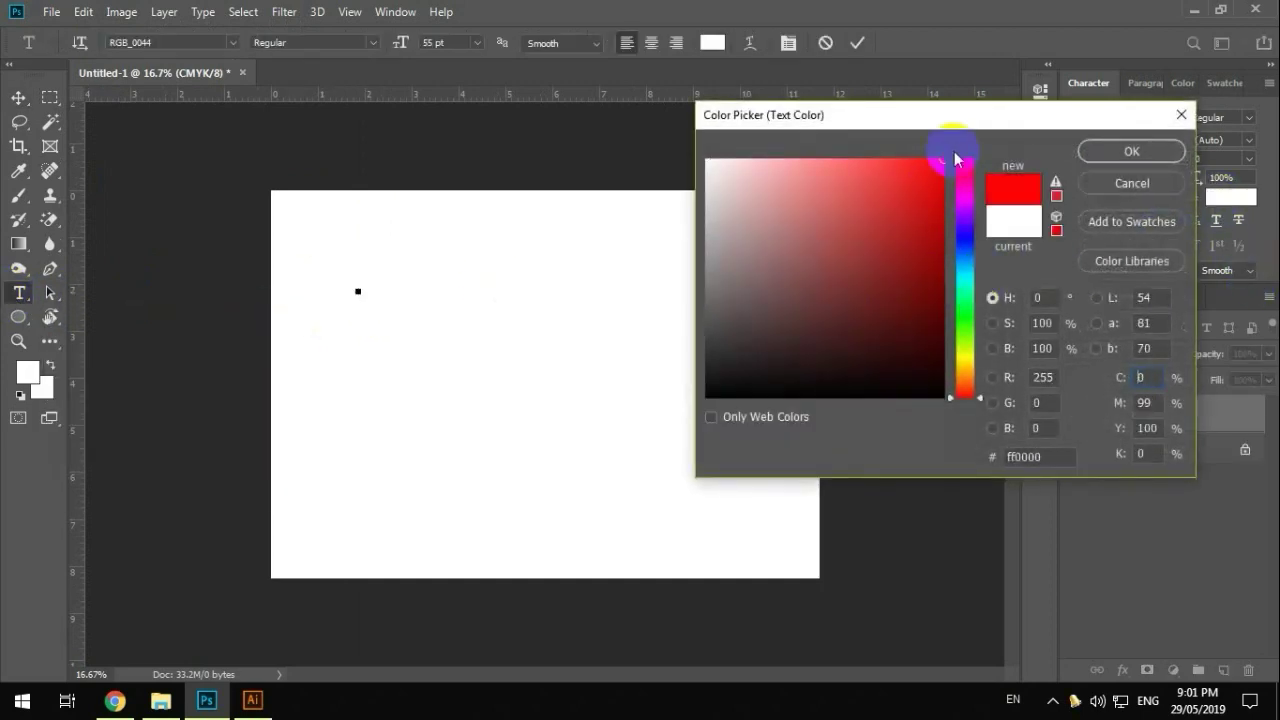
{"action": "left_click", "coordinate": [1111, 152]}
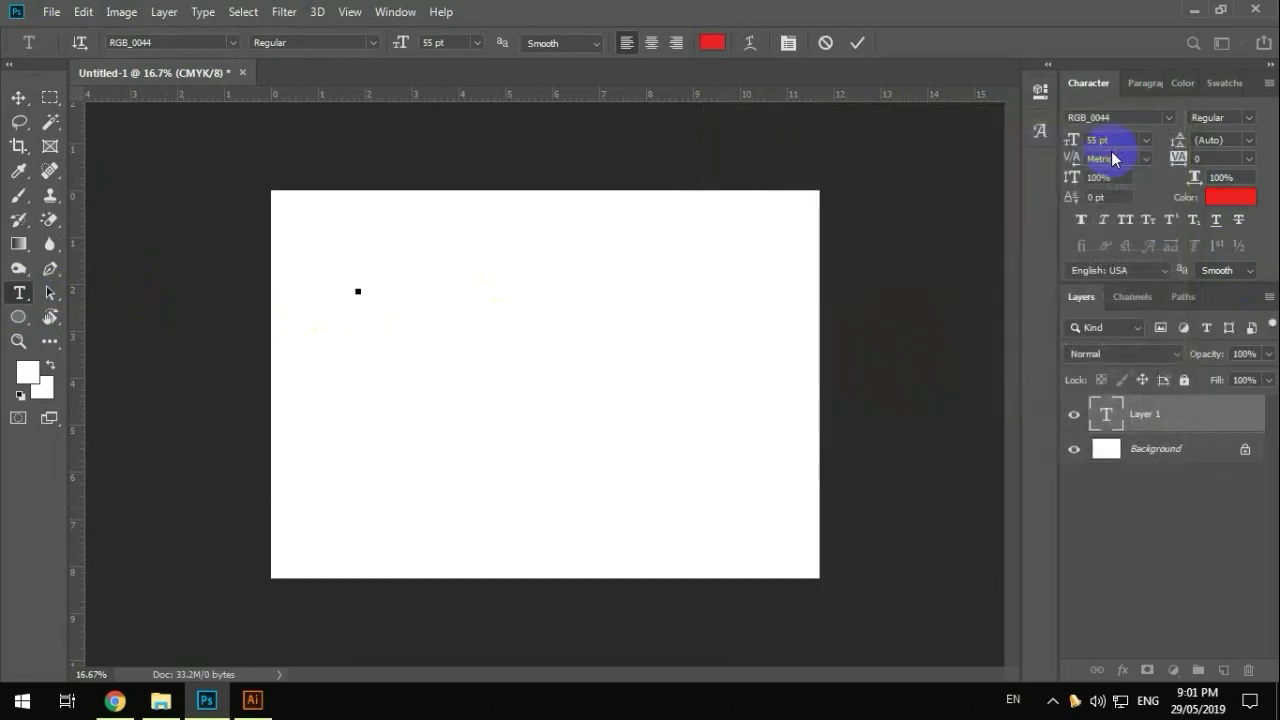
Step: Turn on the Tamil Phonetic StmzhRgb keymap in NHM Writer
{"action": "left_click", "coordinate": [1072, 703]}
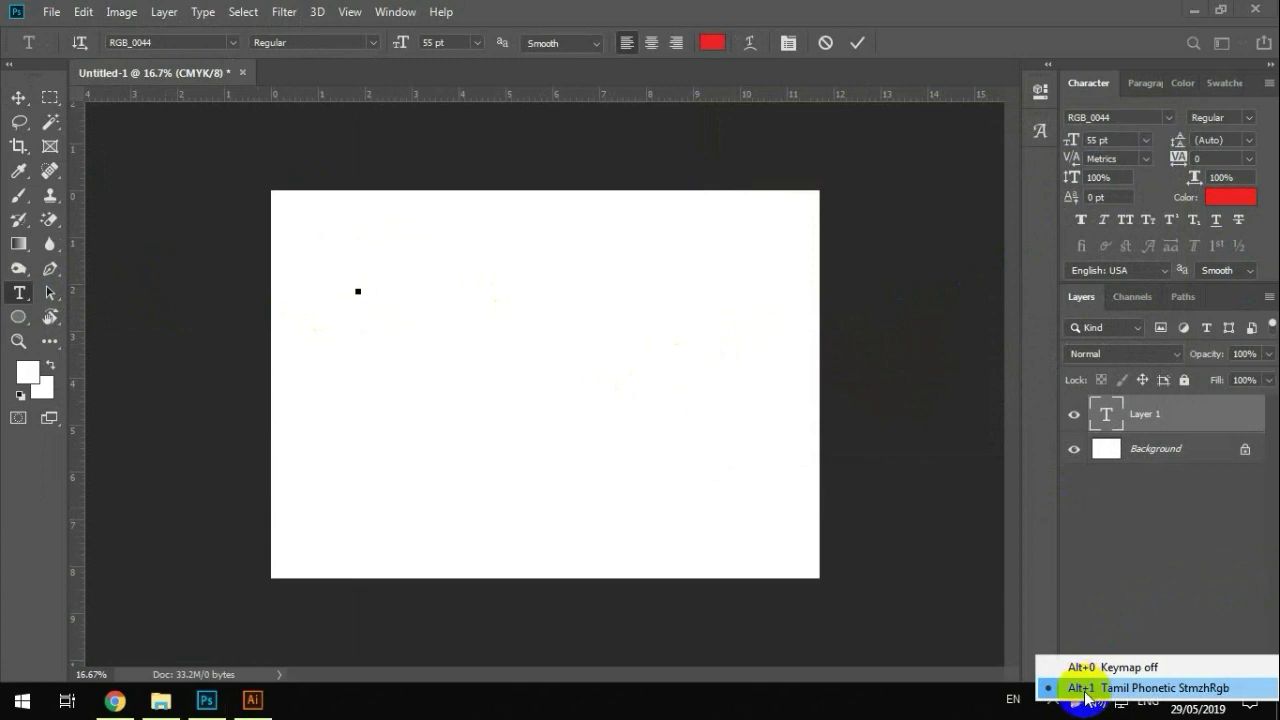
{"action": "left_click", "coordinate": [1085, 688]}
{"action": "left_click", "coordinate": [1075, 703]}
{"action": "left_click", "coordinate": [1080, 690]}
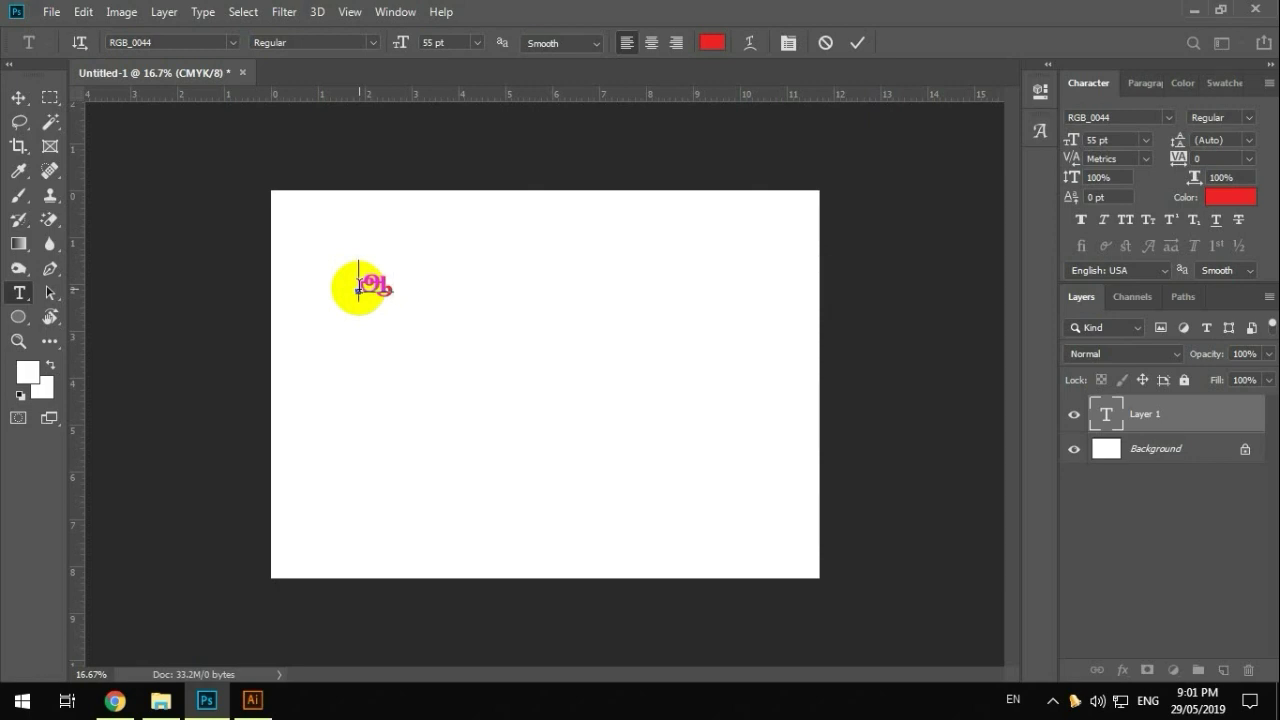
Step: Try entering test Tamil letters such as ண் and ஆ in the text line, and clear them
{"action": "type", "text": "ண்ண"}
{"action": "type", "text": "ண்ண்ஆ"}
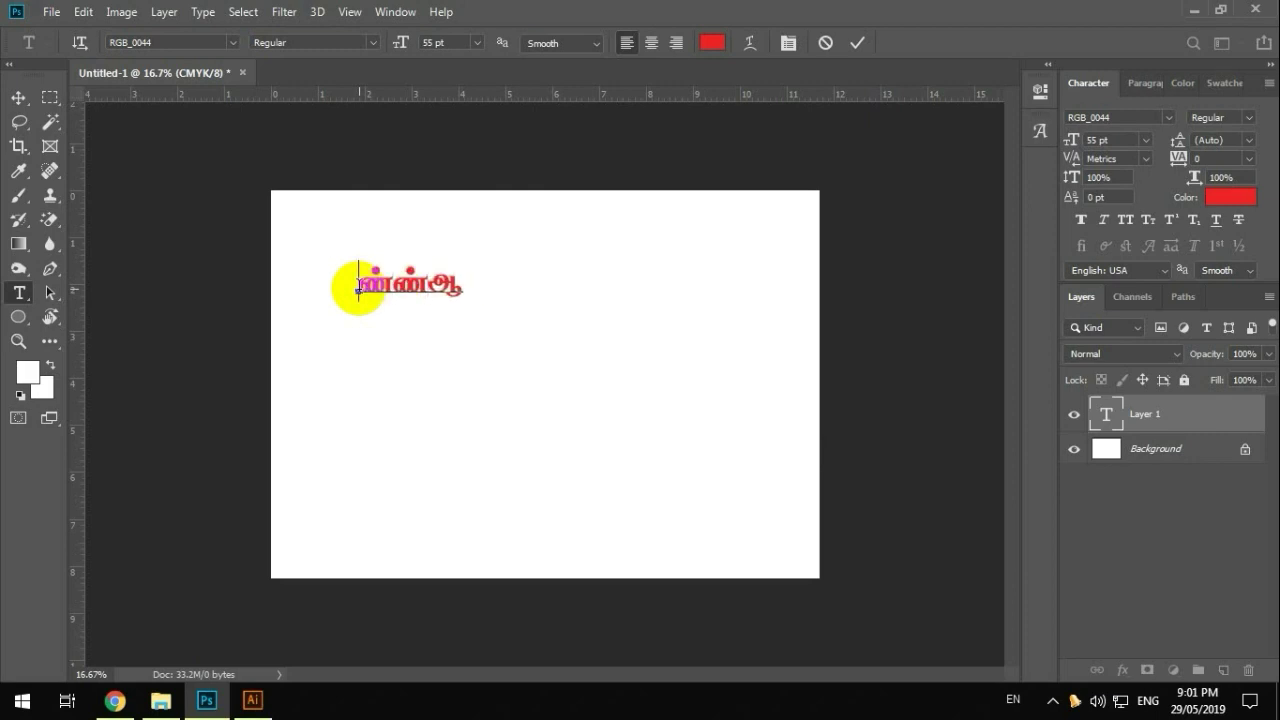
{"action": "key", "text": "ctrl+z"}
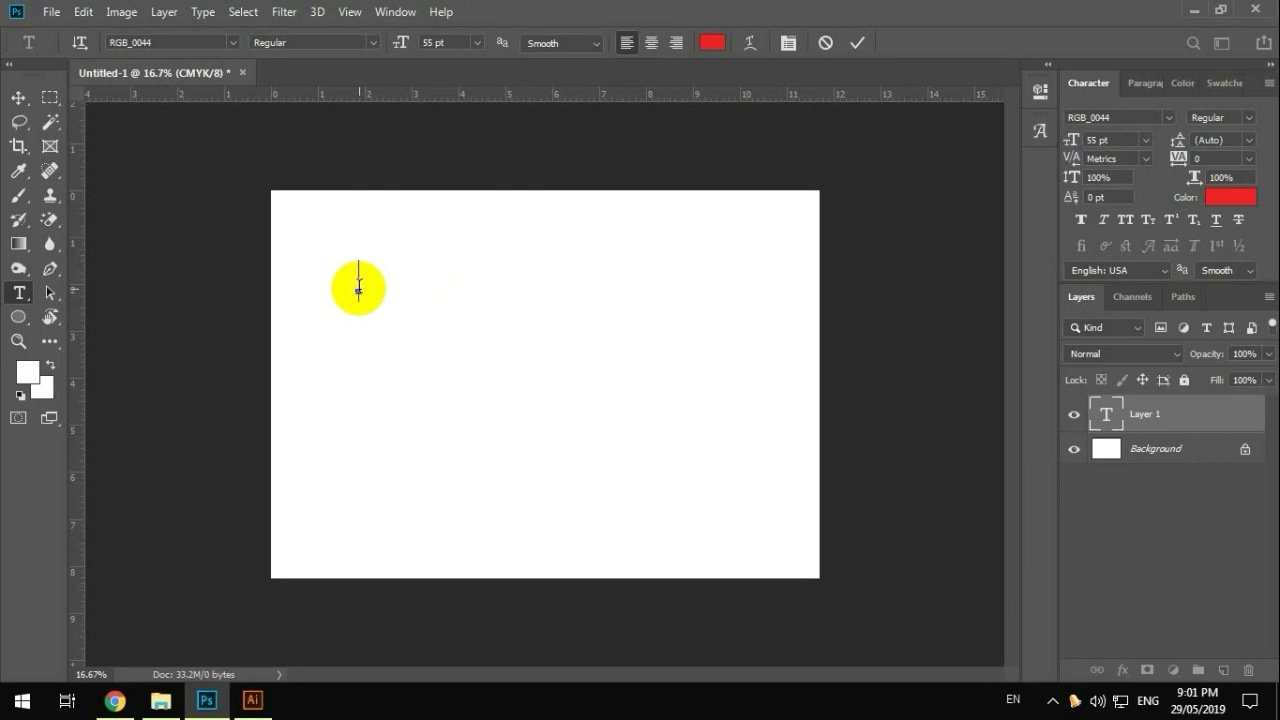
{"action": "type", "text": "ணவேண்ஏ"}
{"action": "key", "text": "BackSpace"}
{"action": "key", "text": "BackSpace"}
{"action": "key", "text": "BackSpace"}
{"action": "key", "text": "BackSpace"}
{"action": "key", "text": "BackSpace"}
{"action": "key", "text": "Delete"}
Step: Enter the Tamil text தமிழ் மெ phonetically in the text line and commit it
{"action": "type", "text": "ab;kpj"}
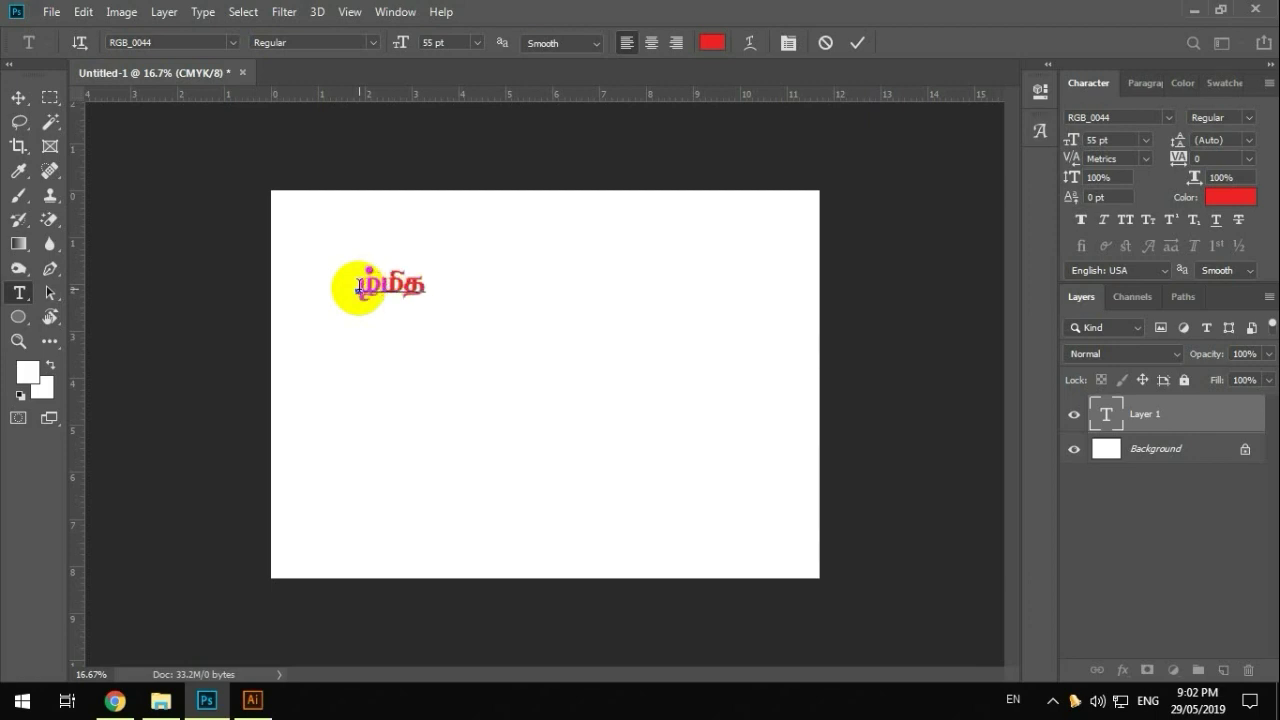
{"action": "type", "text": "hkte"}
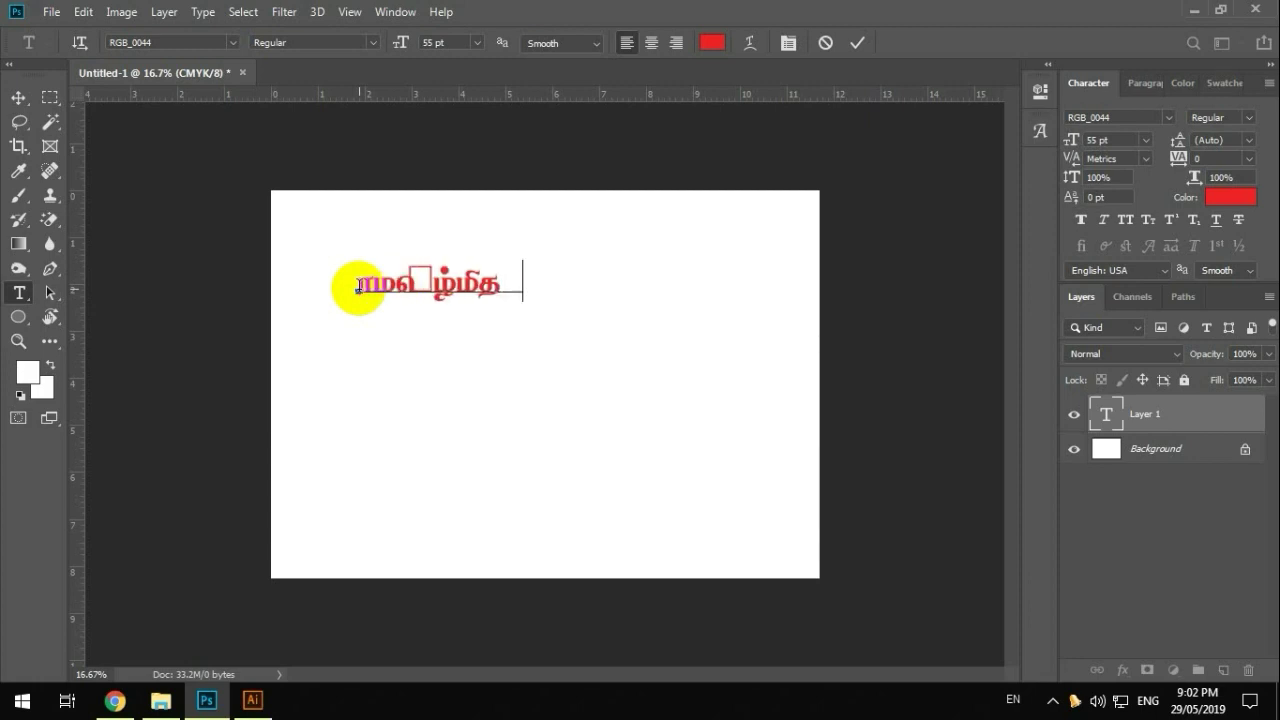
{"action": "key", "text": "BackSpace"}
{"action": "key", "text": "BackSpace"}
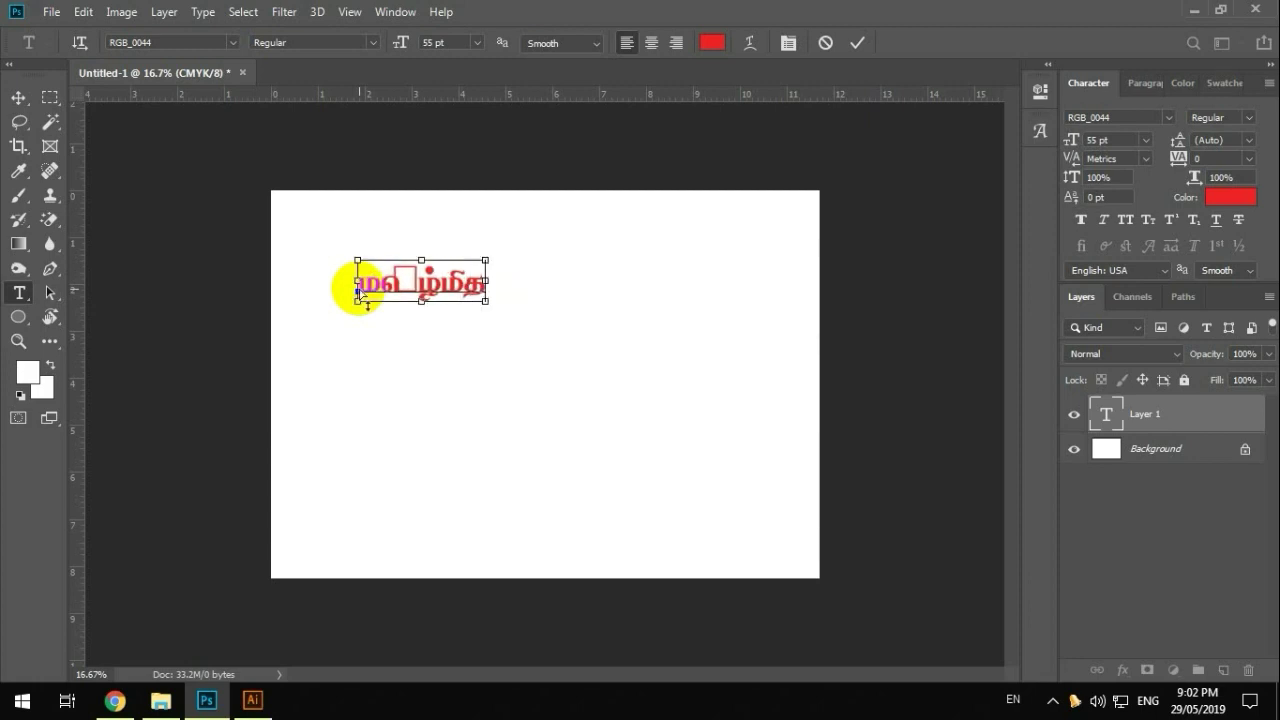
{"action": "left_click", "coordinate": [18, 97]}
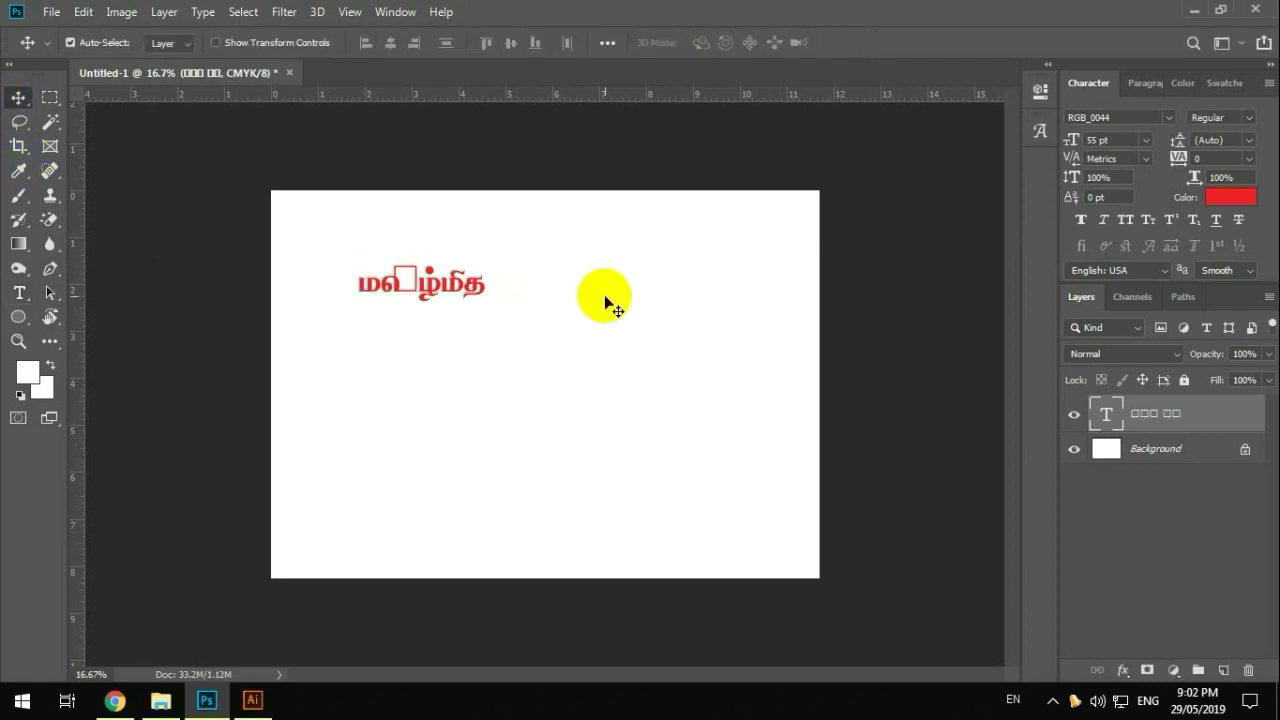
Step: Change the text layer's paragraph layout to Latin and East Asian Layout
{"action": "left_click", "coordinate": [1147, 83]}
{"action": "left_click", "coordinate": [1269, 83]}
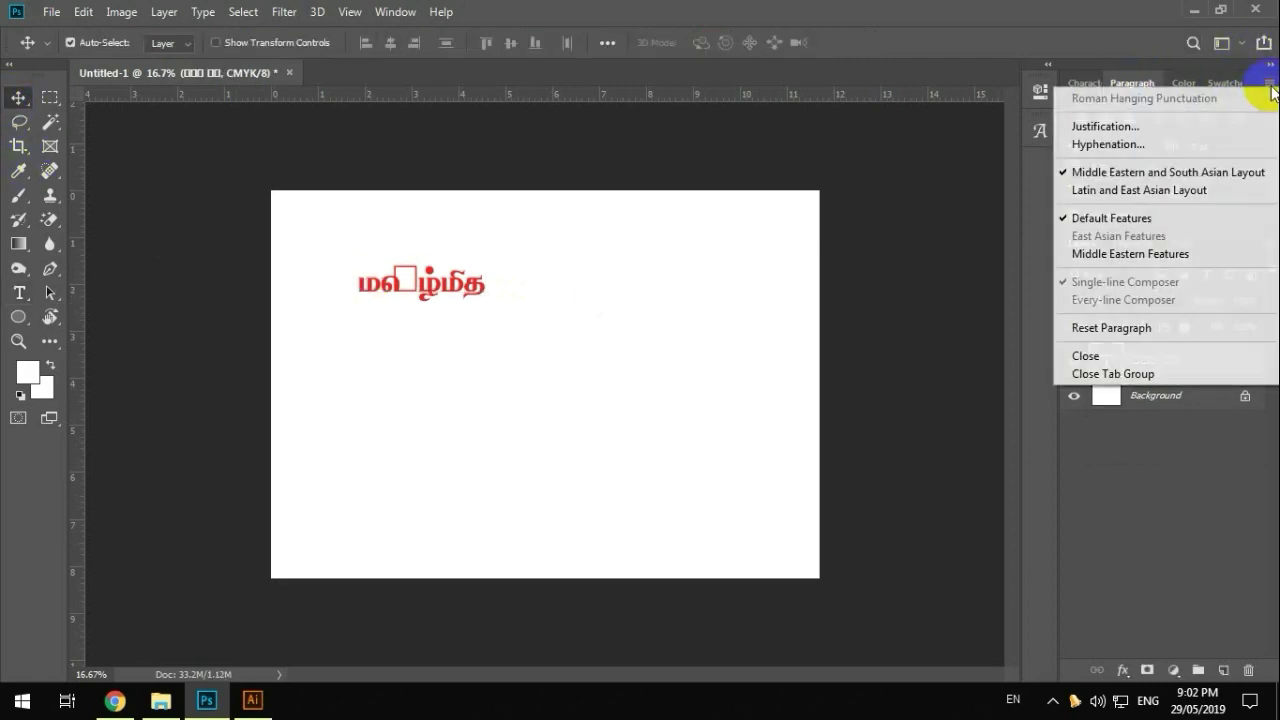
{"action": "left_click", "coordinate": [1103, 191]}
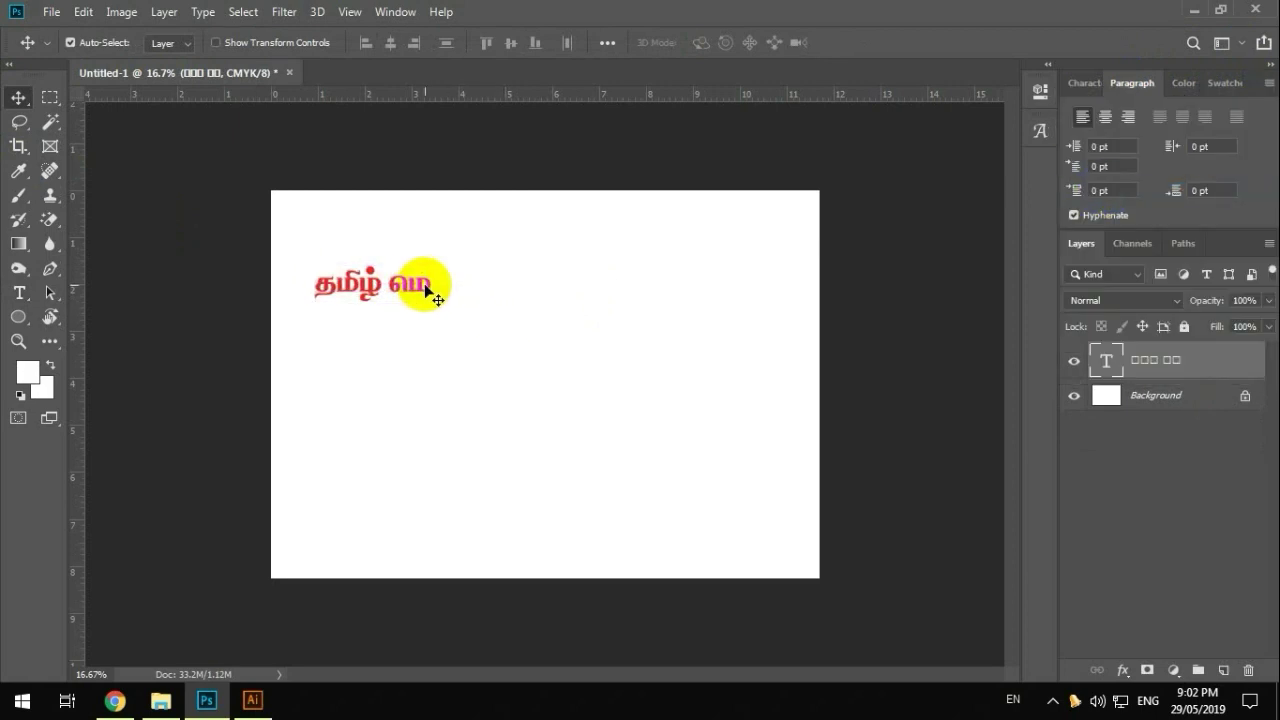
Step: Replace the partial second word in the text line so the text reads தமிழ் மொழி
{"action": "left_click", "coordinate": [19, 292]}
{"action": "left_click", "coordinate": [392, 286]}
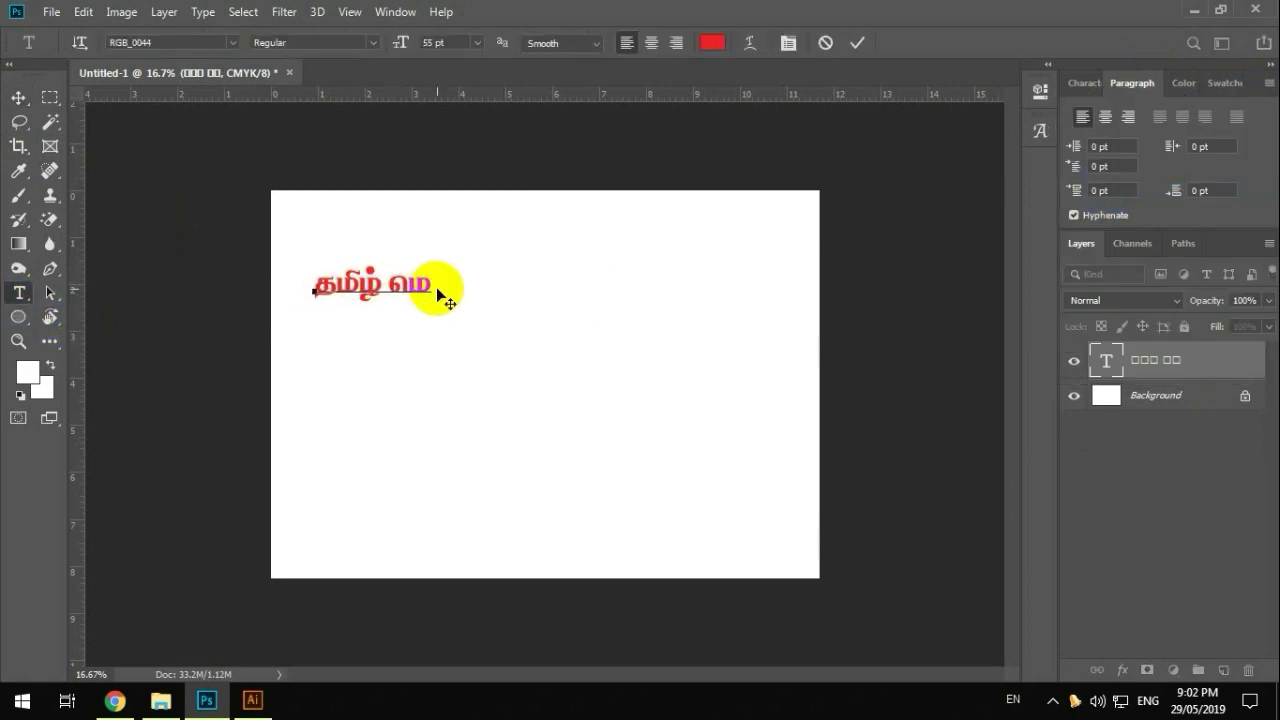
{"action": "key", "text": "BackSpace"}
{"action": "key", "text": "BackSpace"}
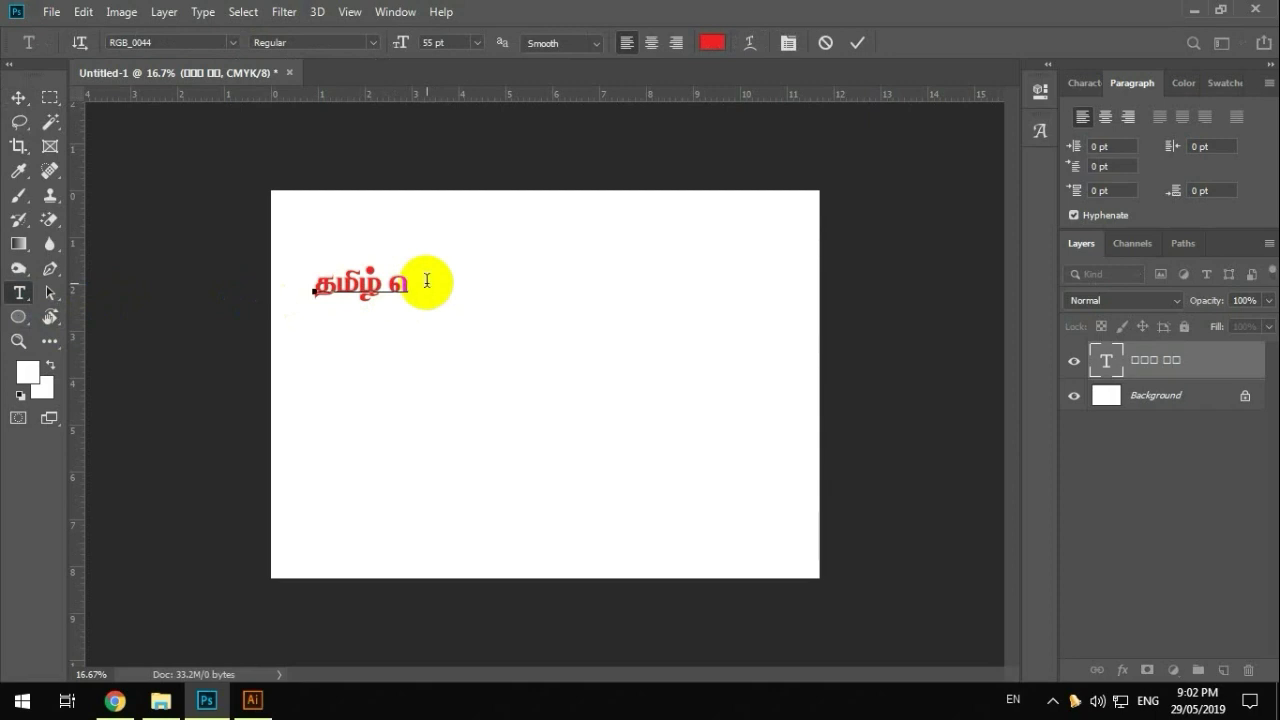
{"action": "type", "text": "மொ"}
{"action": "type", "text": "ழ்"}
{"action": "type", "text": "ி"}
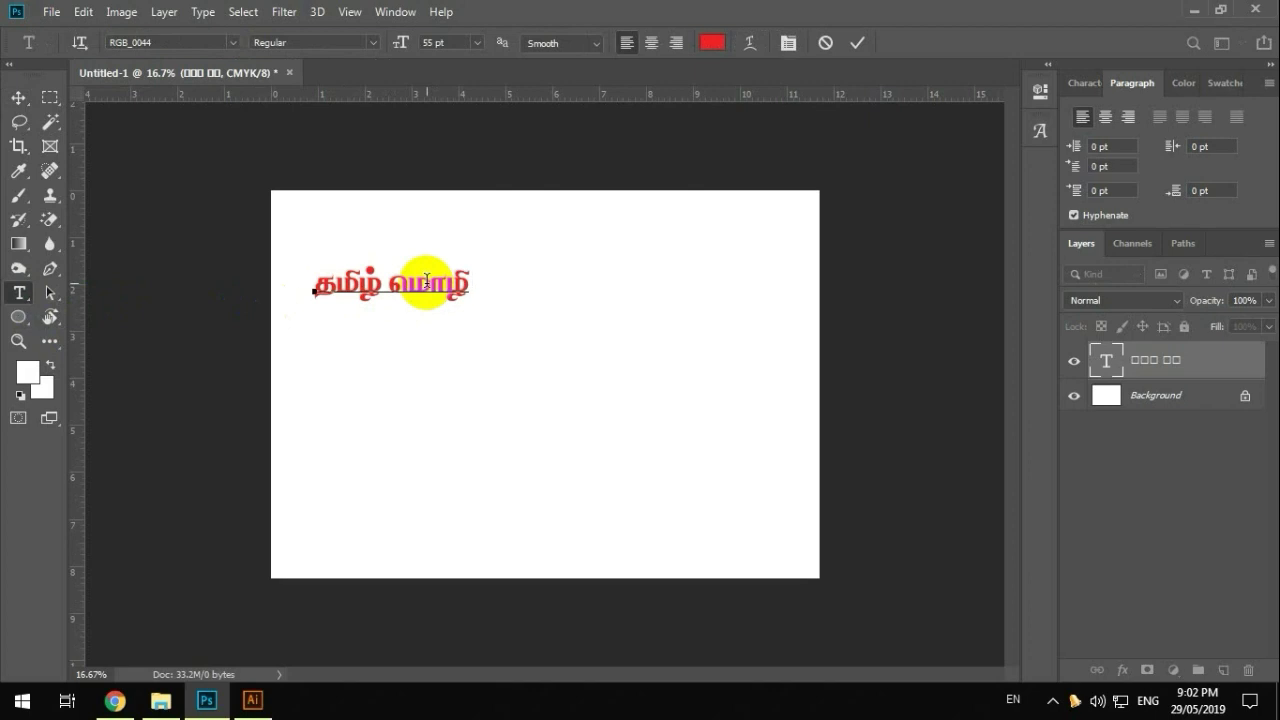
Step: Commit the தமிழ் மொழி text and reposition it within the upper-left part of the canvas
{"action": "key", "text": "ctrl+a"}
{"action": "left_click", "coordinate": [18, 97]}
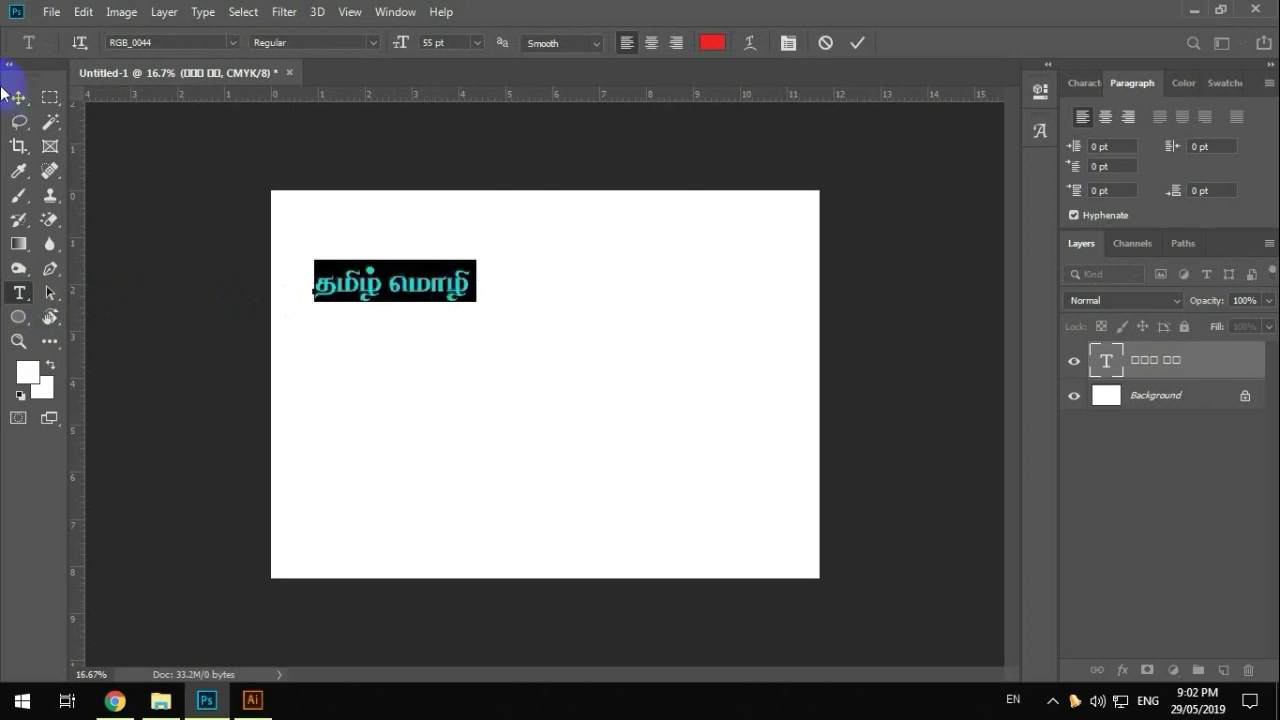
{"action": "left_click_drag", "start_coordinate": [450, 290], "coordinate": [421, 243]}
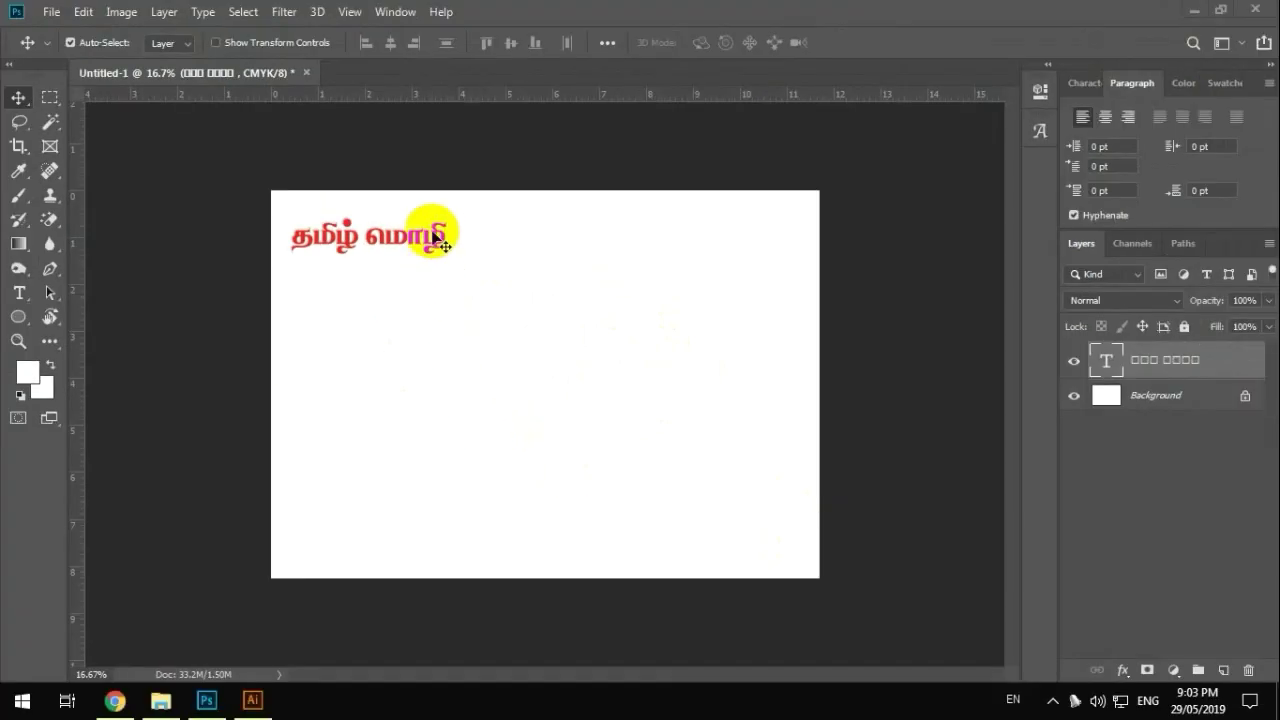
{"action": "left_click_drag", "start_coordinate": [432, 252], "coordinate": [466, 307]}
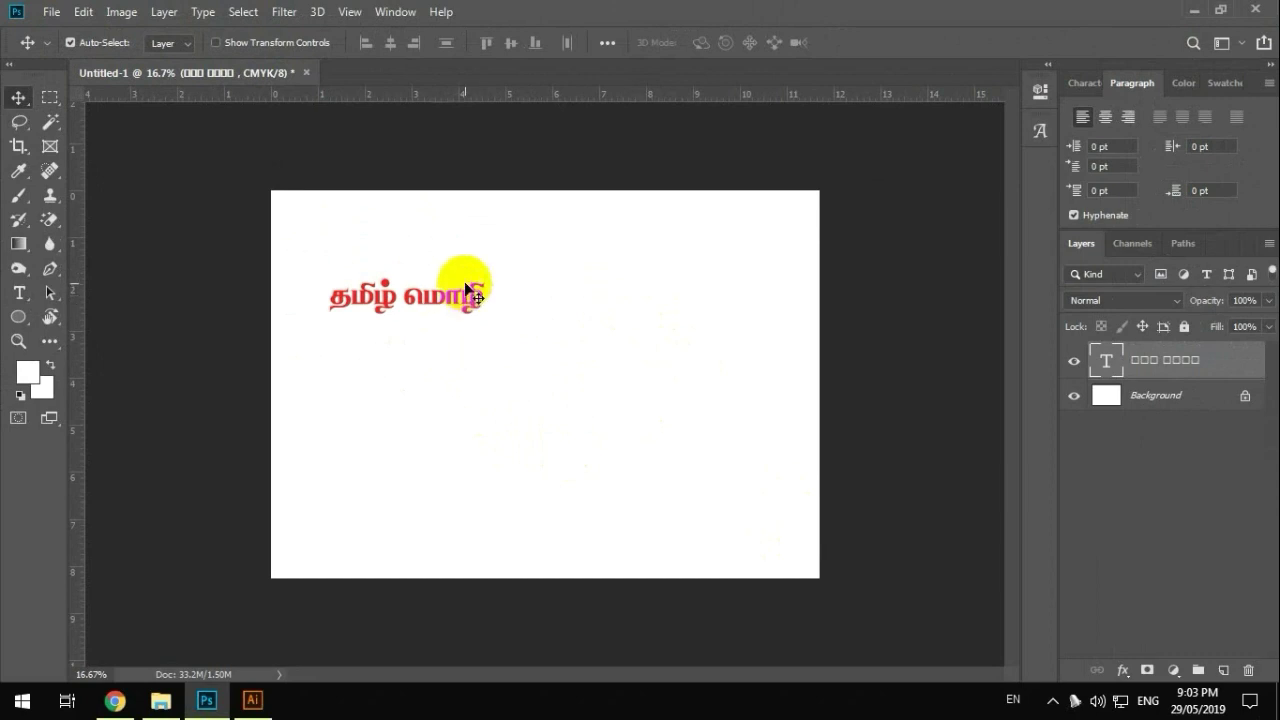
Step: Switch to Illustrator and create a large empty text area covering most of the artboard, clearing its placeholder text
{"action": "left_click", "coordinate": [252, 700]}
{"action": "left_click", "coordinate": [93, 13]}
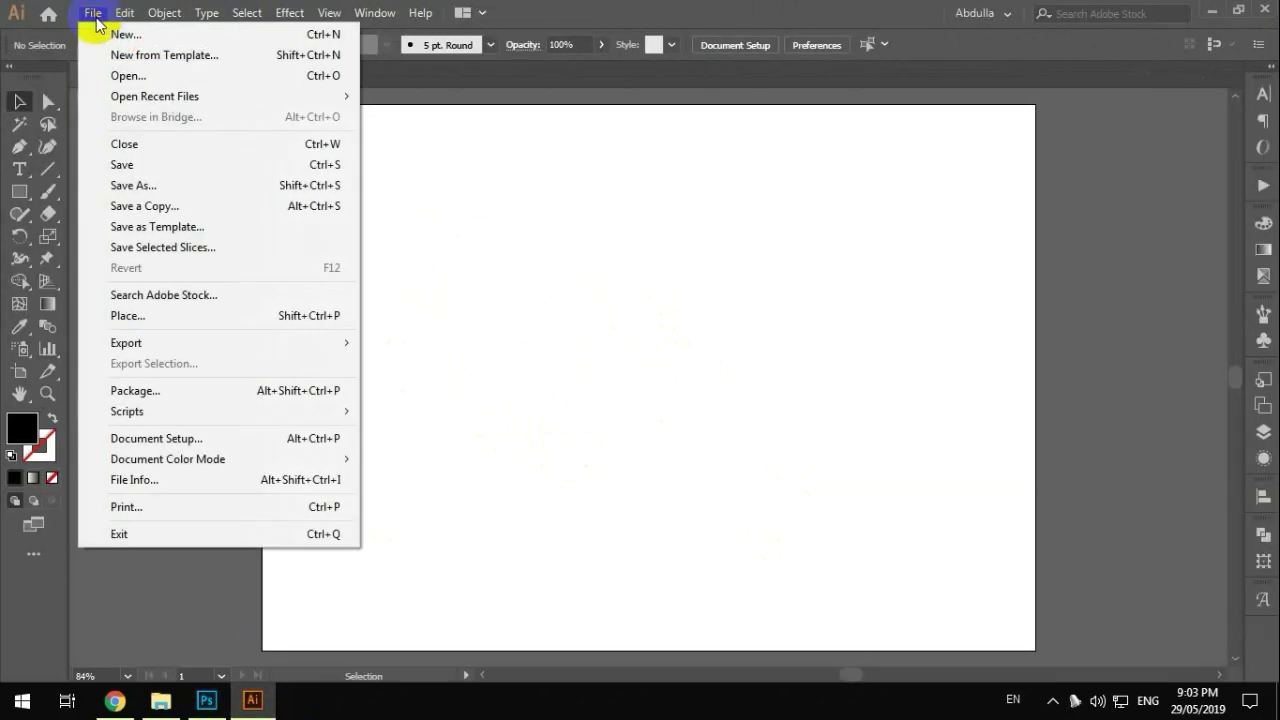
{"action": "left_click", "coordinate": [670, 261]}
{"action": "left_click", "coordinate": [19, 327]}
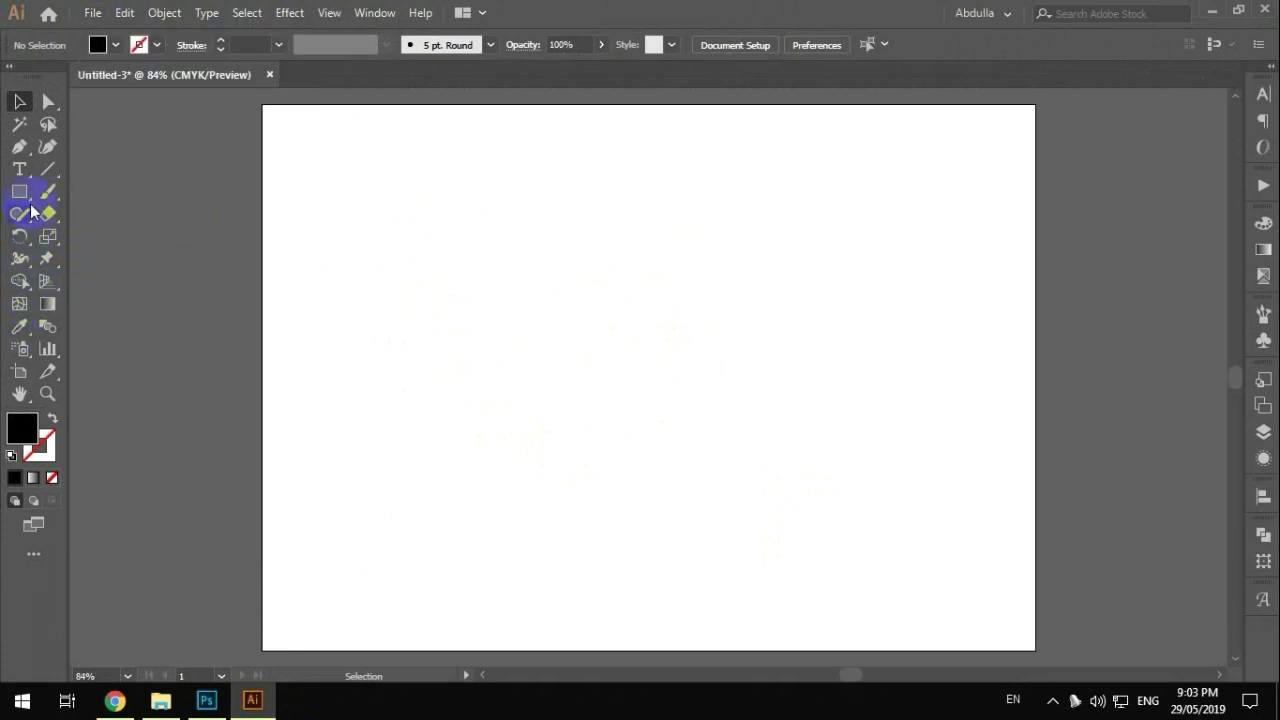
{"action": "left_click", "coordinate": [19, 169]}
{"action": "left_click_drag", "start_coordinate": [320, 178], "coordinate": [897, 502]}
{"action": "key", "text": "BackSpace"}
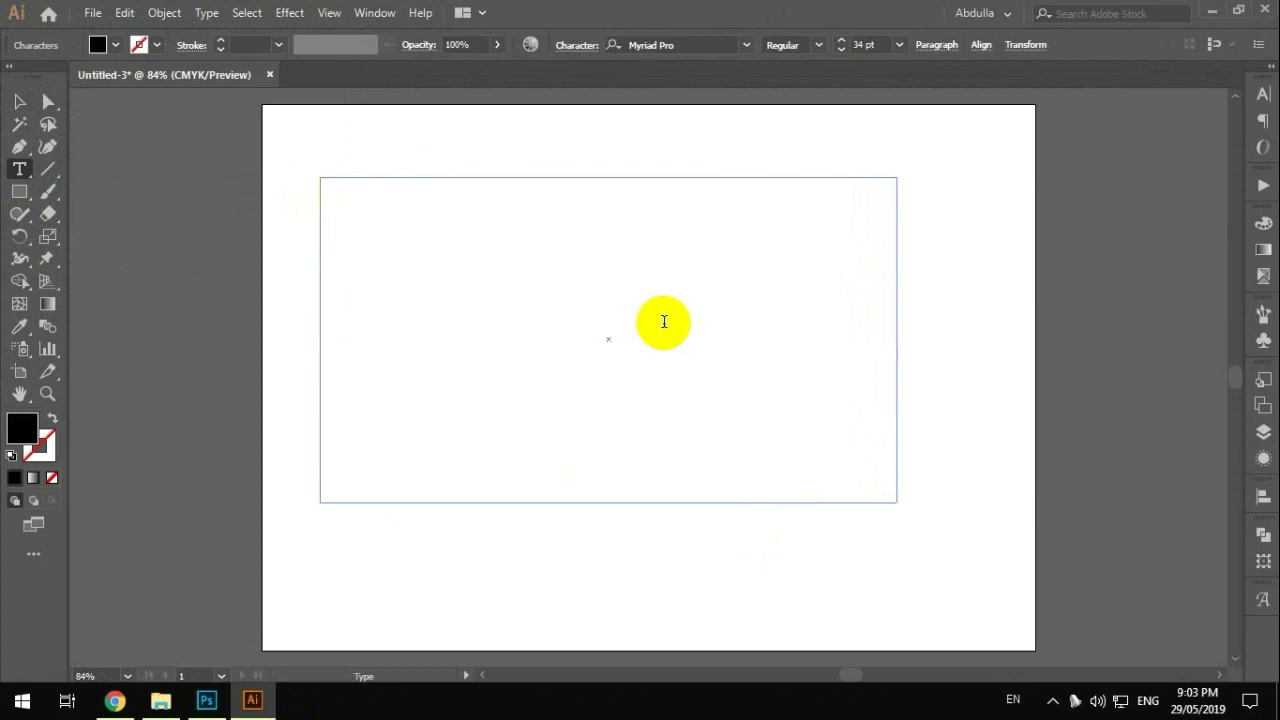
Step: Set the text area's font to RGB_0001
{"action": "left_click", "coordinate": [684, 45]}
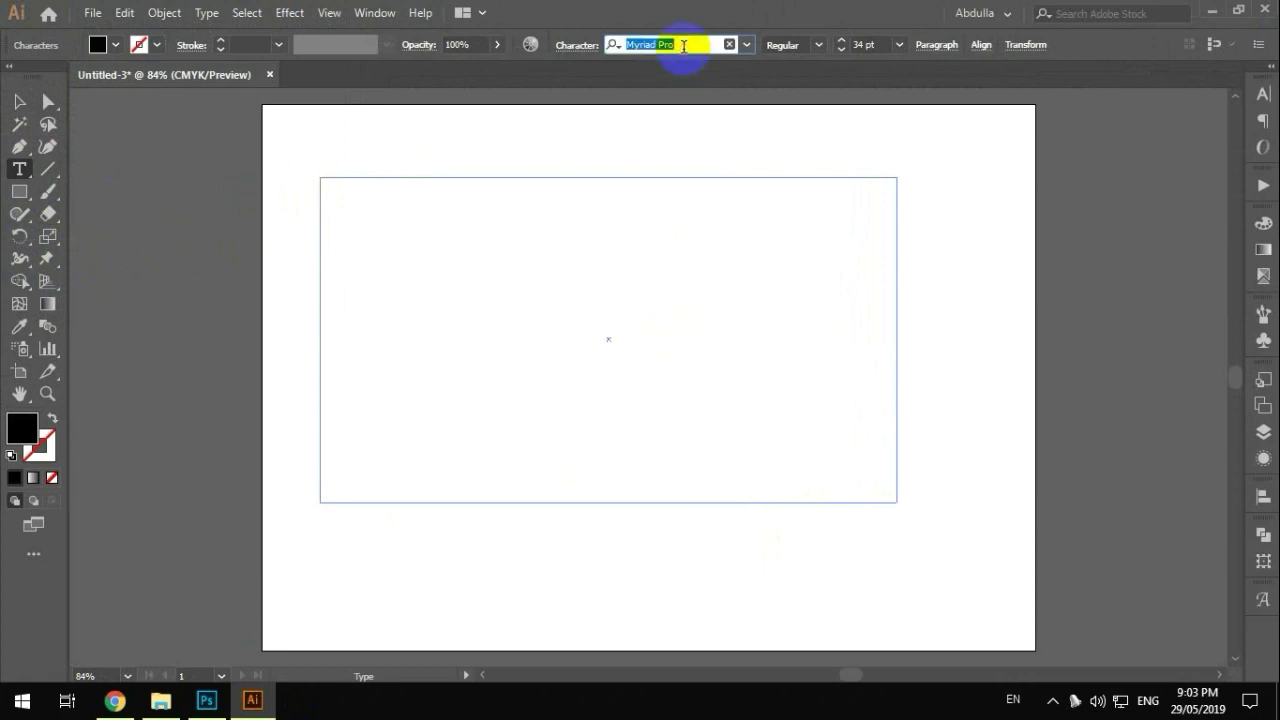
{"action": "type", "text": "RGB"}
{"action": "key", "text": "Return"}
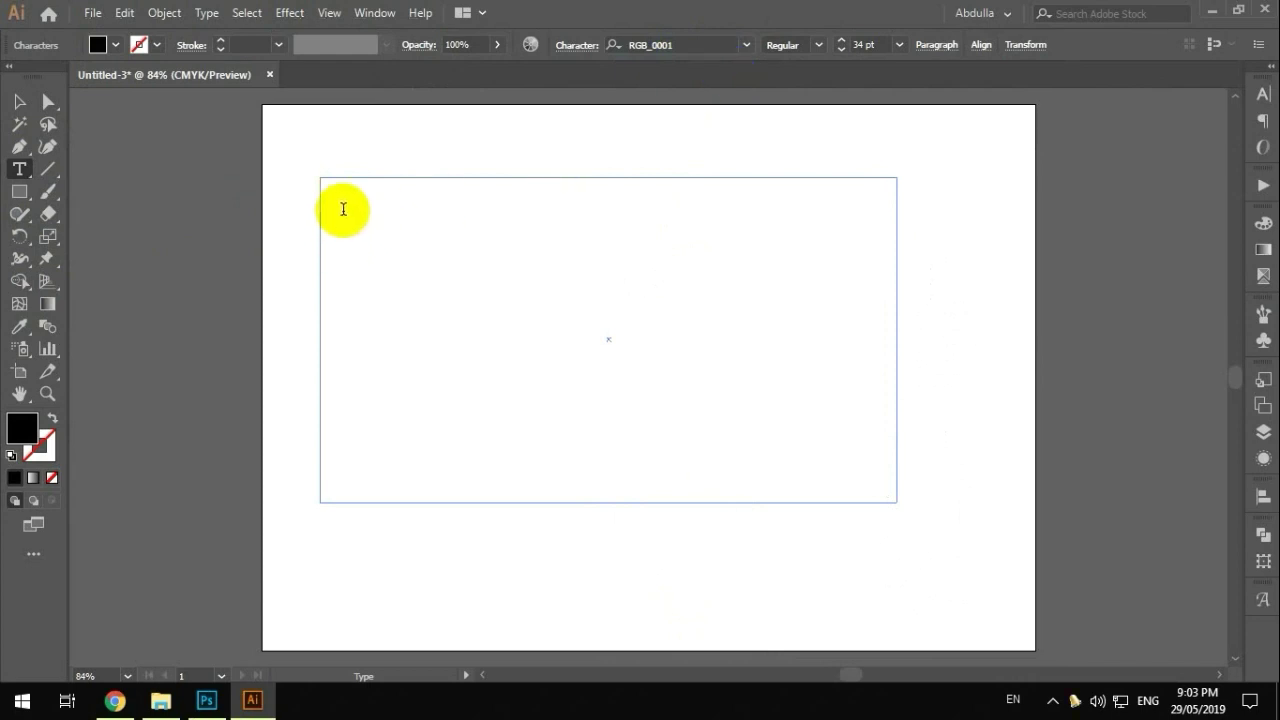
Step: Enter the Tamil word தமிழ் in the text area and select the area as an object
{"action": "type", "text": "fpjk"}
{"action": "key", "text": "BackSpace"}
{"action": "type", "text": "k;"}
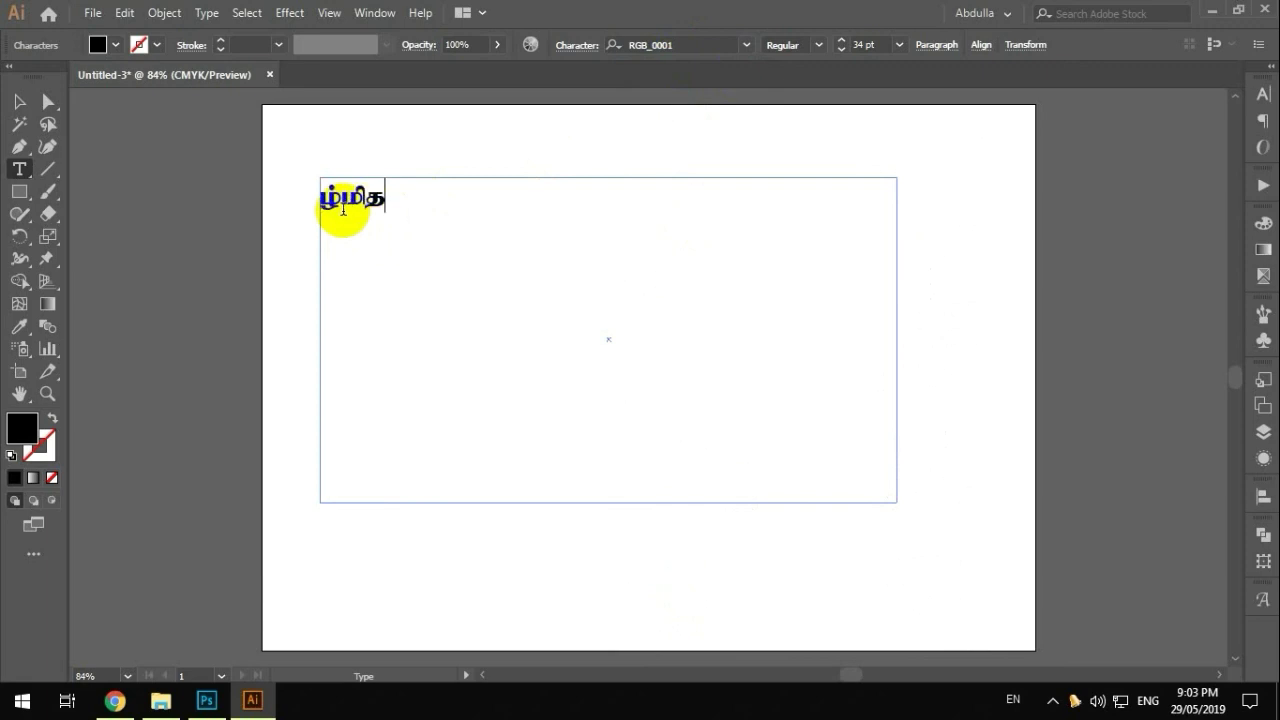
{"action": "type", "text": "["}
{"action": "key", "text": "ctrl+a"}
{"action": "left_click", "coordinate": [20, 101]}
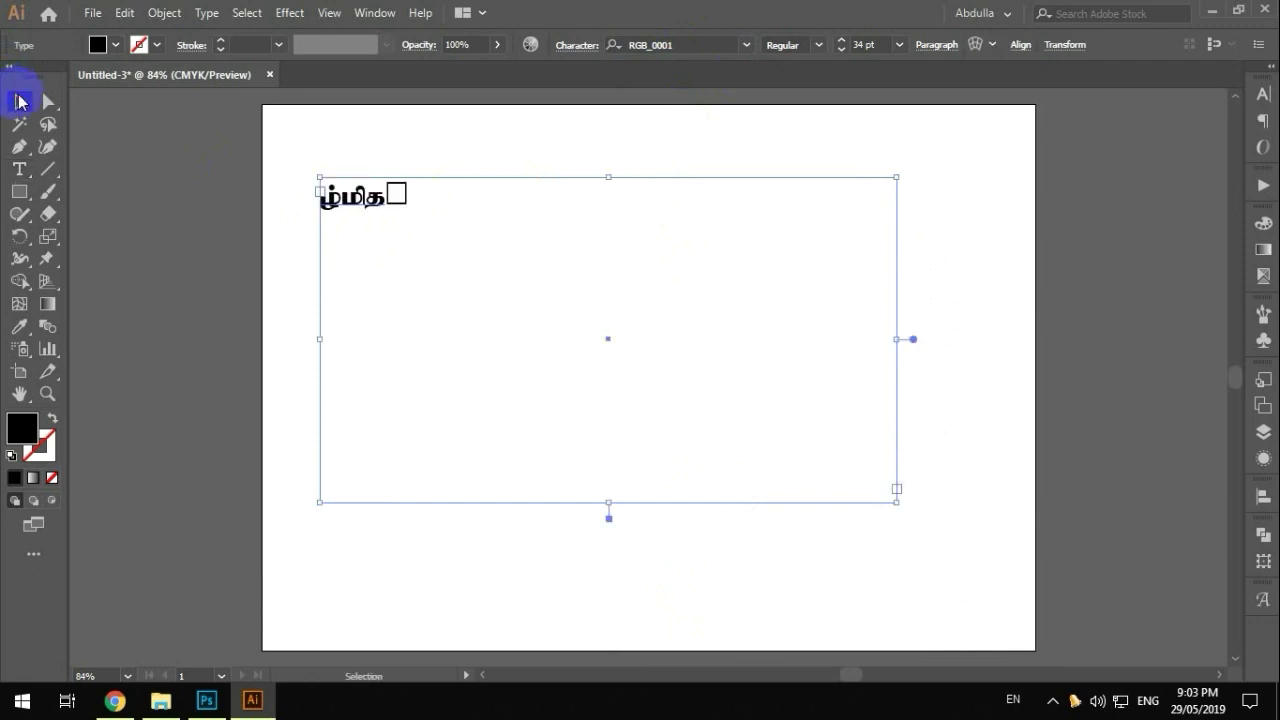
Step: Change the text area's paragraph composer to Adobe Single-line Composer
{"action": "left_click", "coordinate": [1263, 120]}
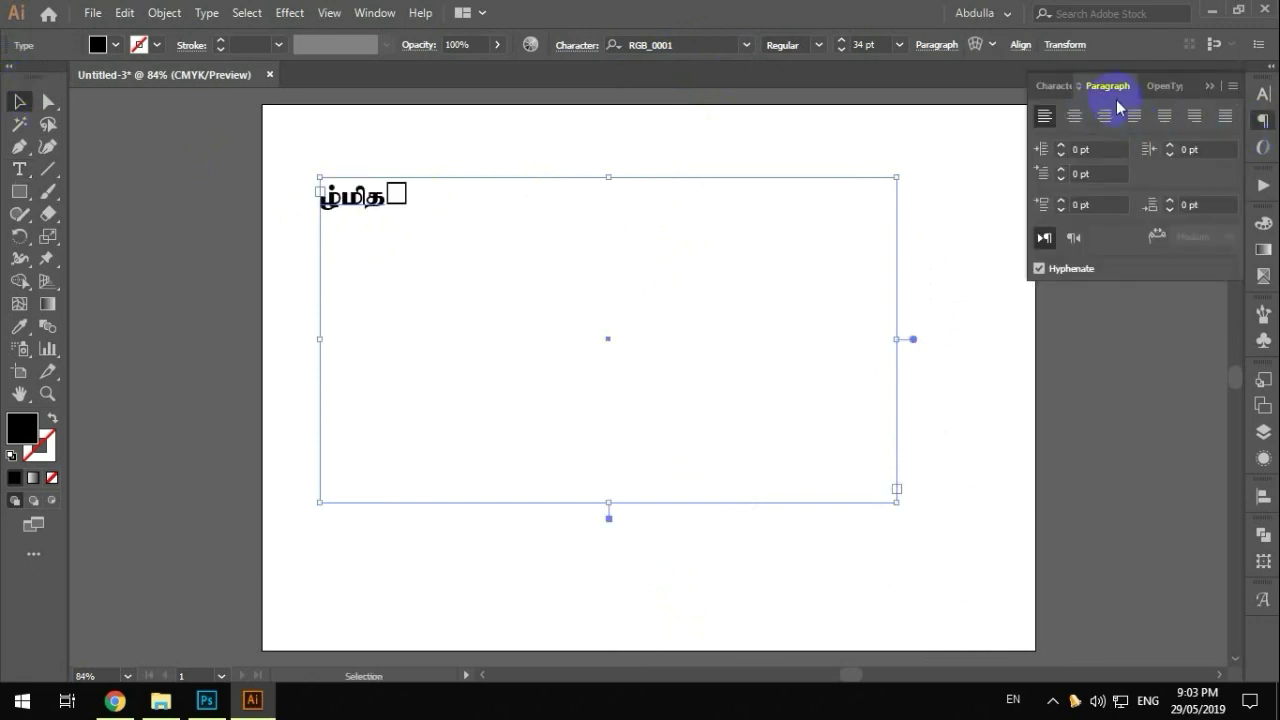
{"action": "left_click", "coordinate": [1232, 86]}
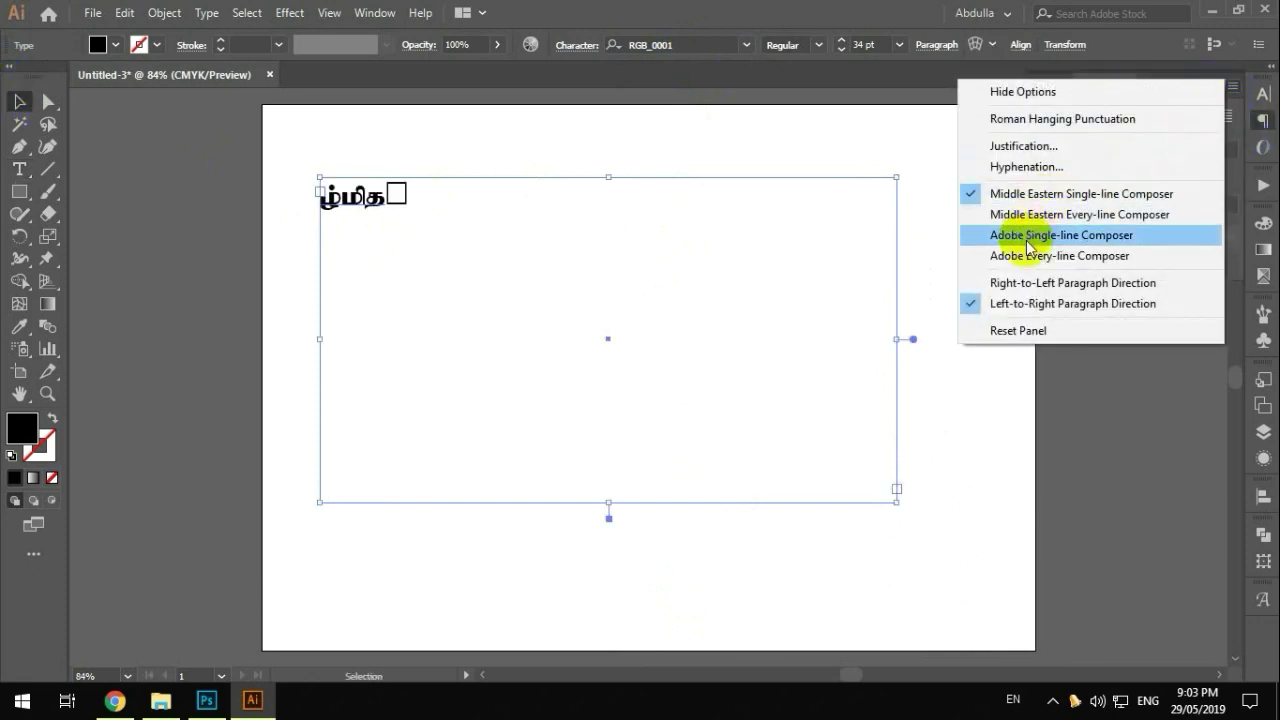
{"action": "left_click", "coordinate": [1000, 244]}
Step: Add the Tamil word மொழி after தமிழ் in the text area
{"action": "double_click", "coordinate": [390, 198]}
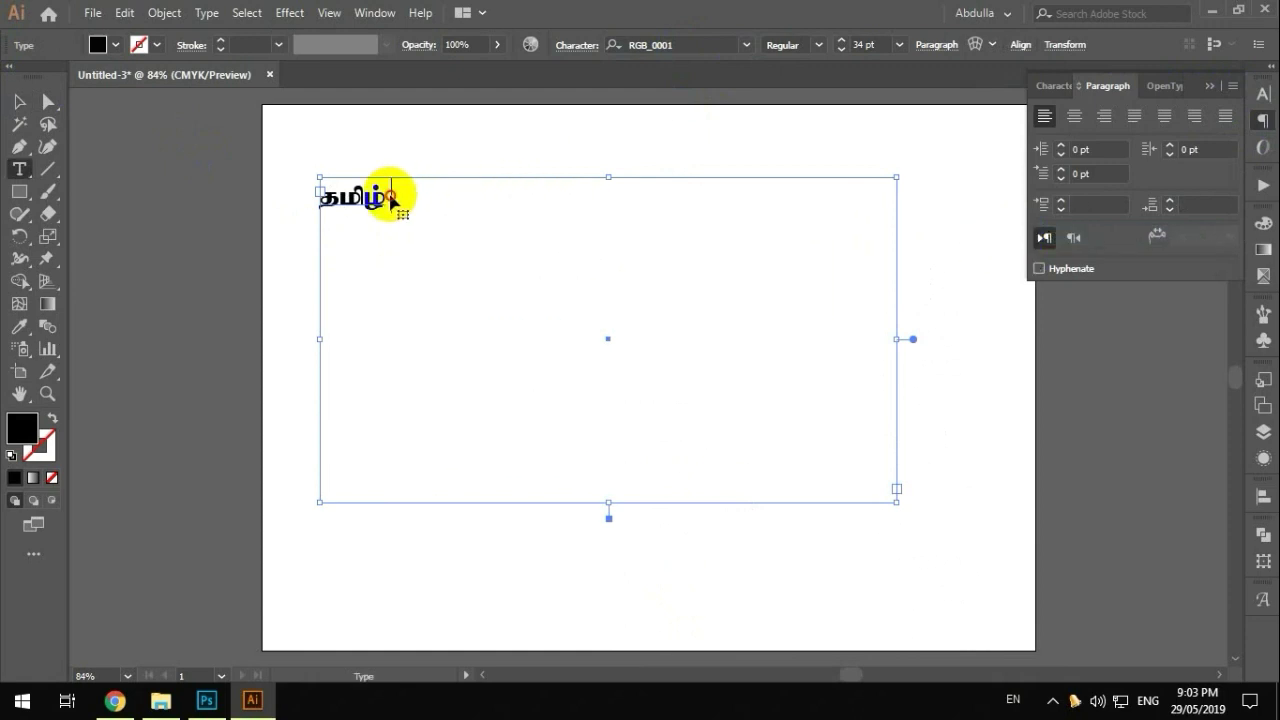
{"action": "type", "text": "மொ"}
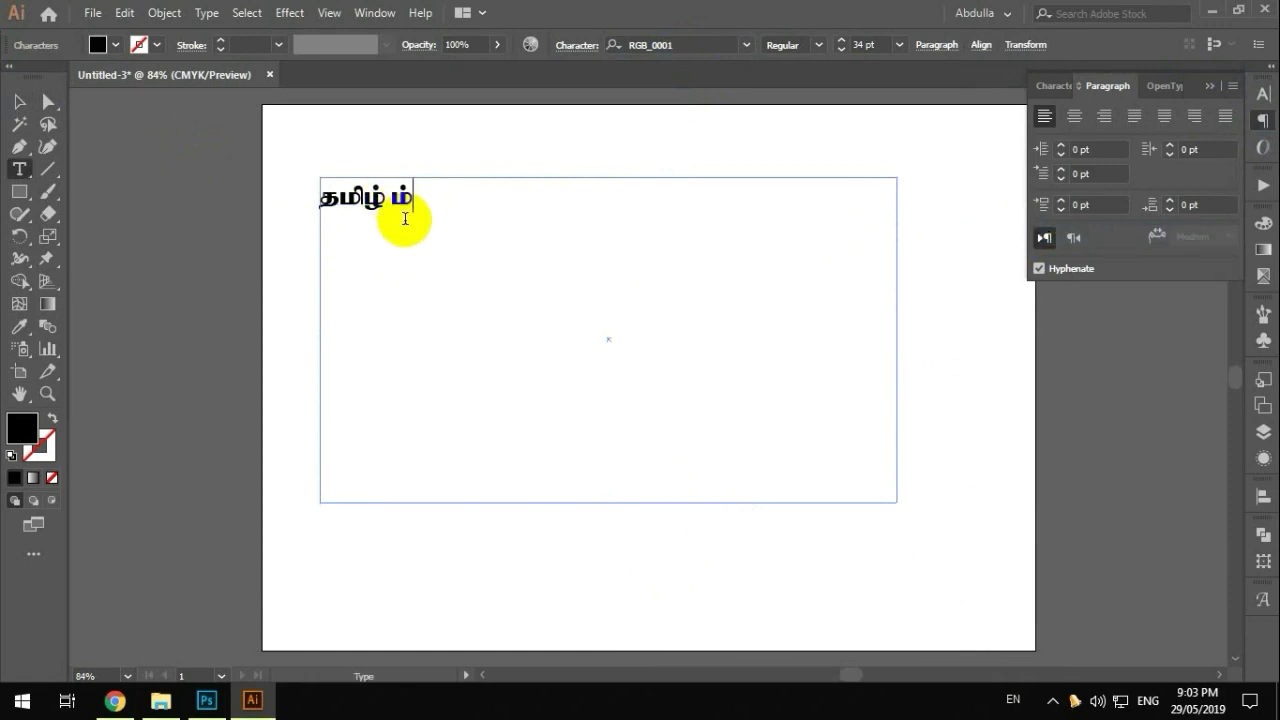
{"action": "type", "text": "ழி"}
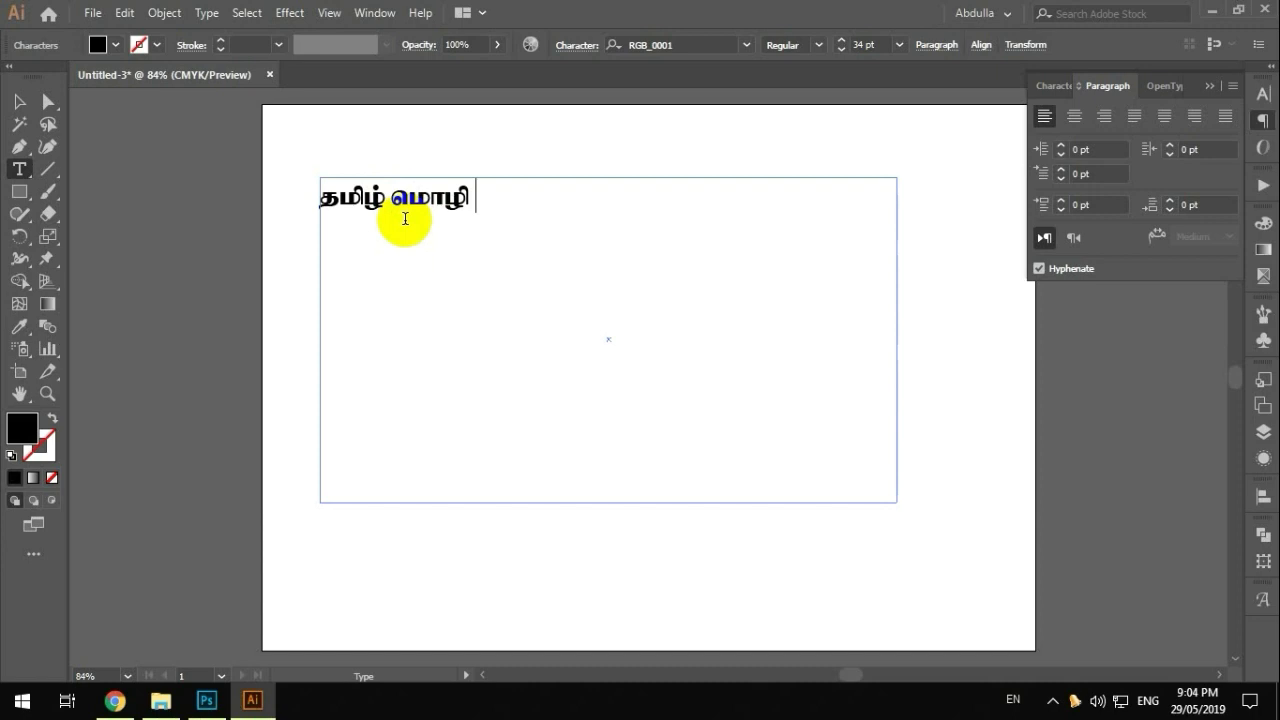
Step: Try successive RGB fonts on the whole தமிழ் மொழி line and apply RGB_0079
{"action": "triple_click", "coordinate": [398, 192]}
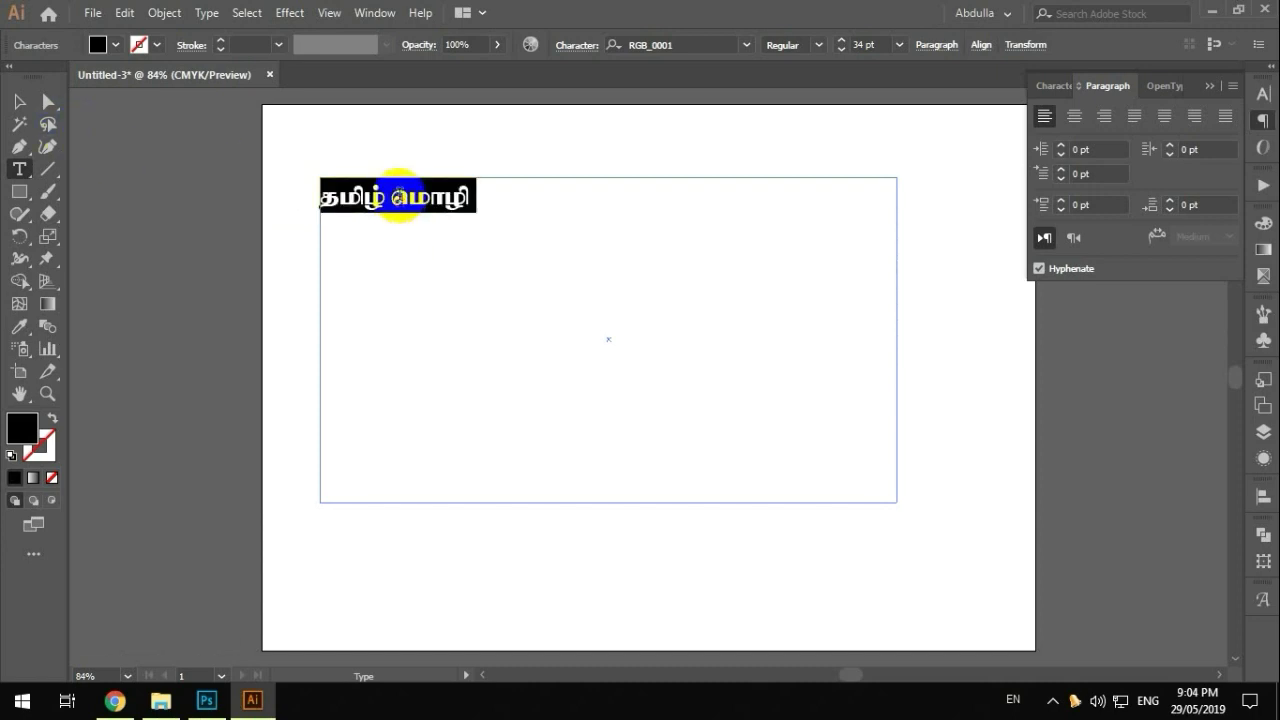
{"action": "left_click", "coordinate": [651, 44]}
{"action": "type", "text": "RGB_0026"}
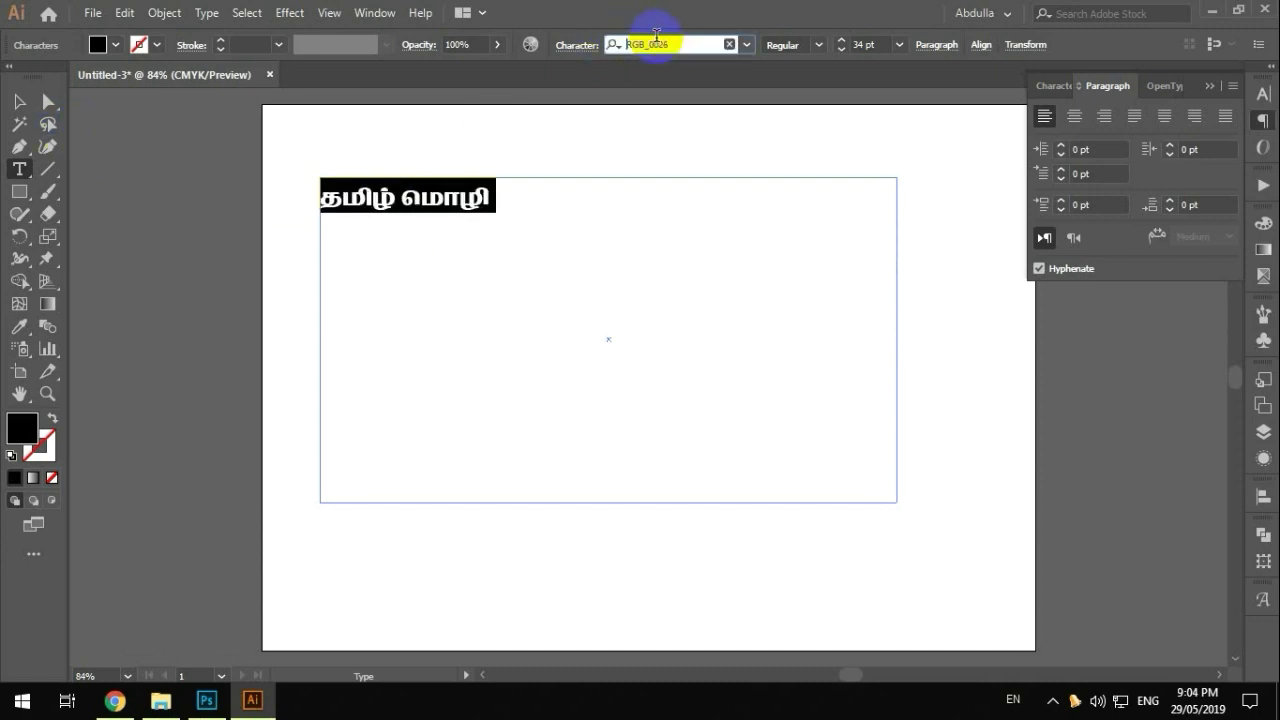
{"action": "key", "text": "Down"}
{"action": "key", "text": "Down"}
{"action": "key", "text": "Down"}
{"action": "key", "text": "Down"}
{"action": "key", "text": "Down"}
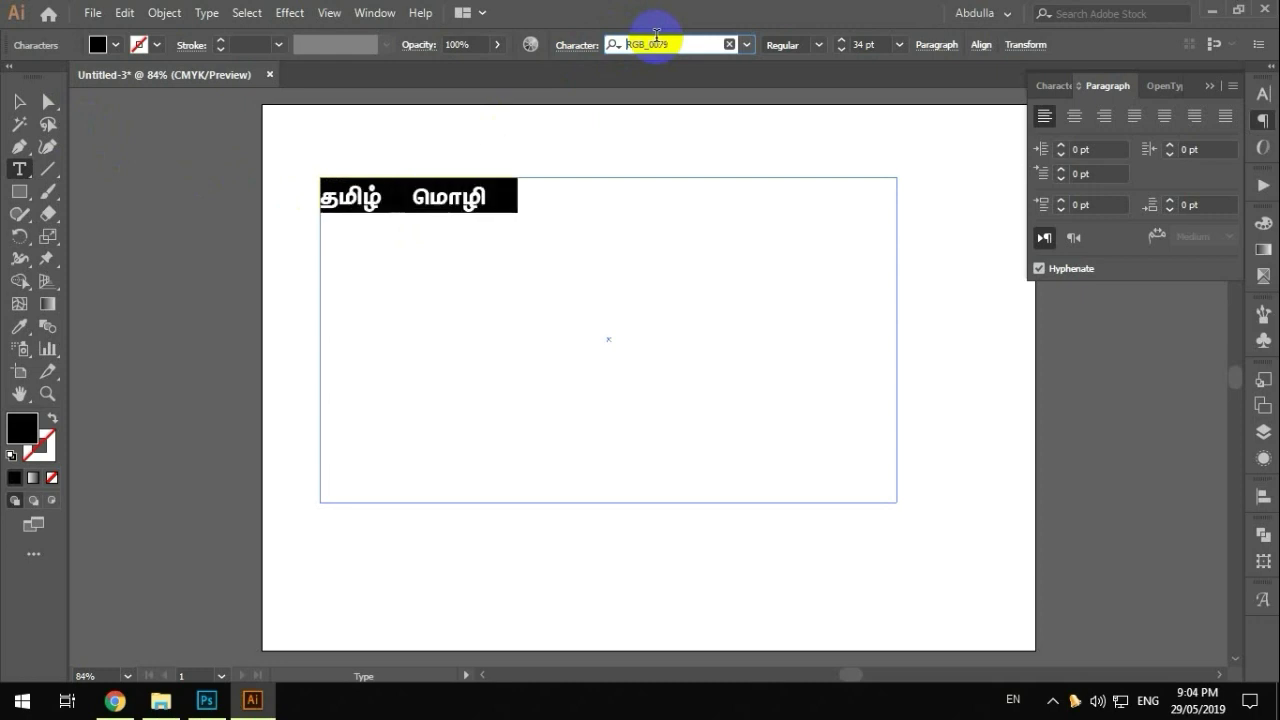
{"action": "left_click", "coordinate": [19, 101]}
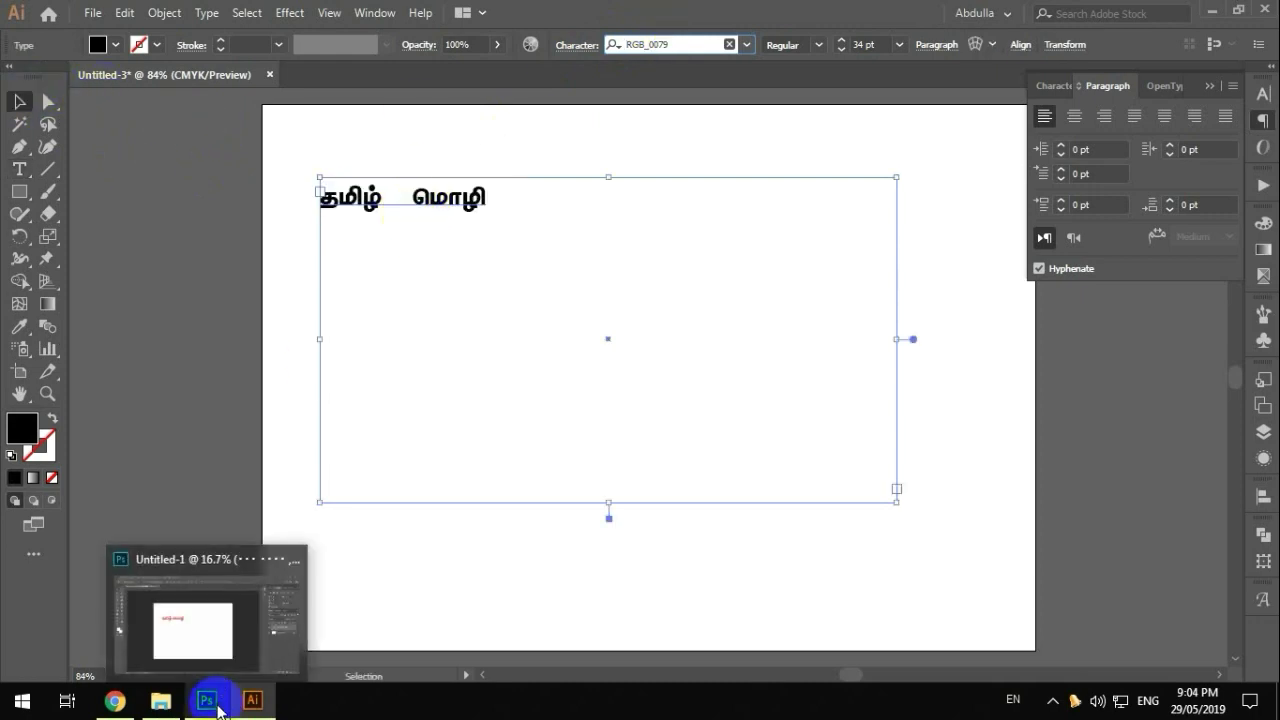
Step: Review the Tamil Phonetic StmzhRgb entry in NHM Writer's settings and close them without saving
{"action": "right_click", "coordinate": [1076, 703]}
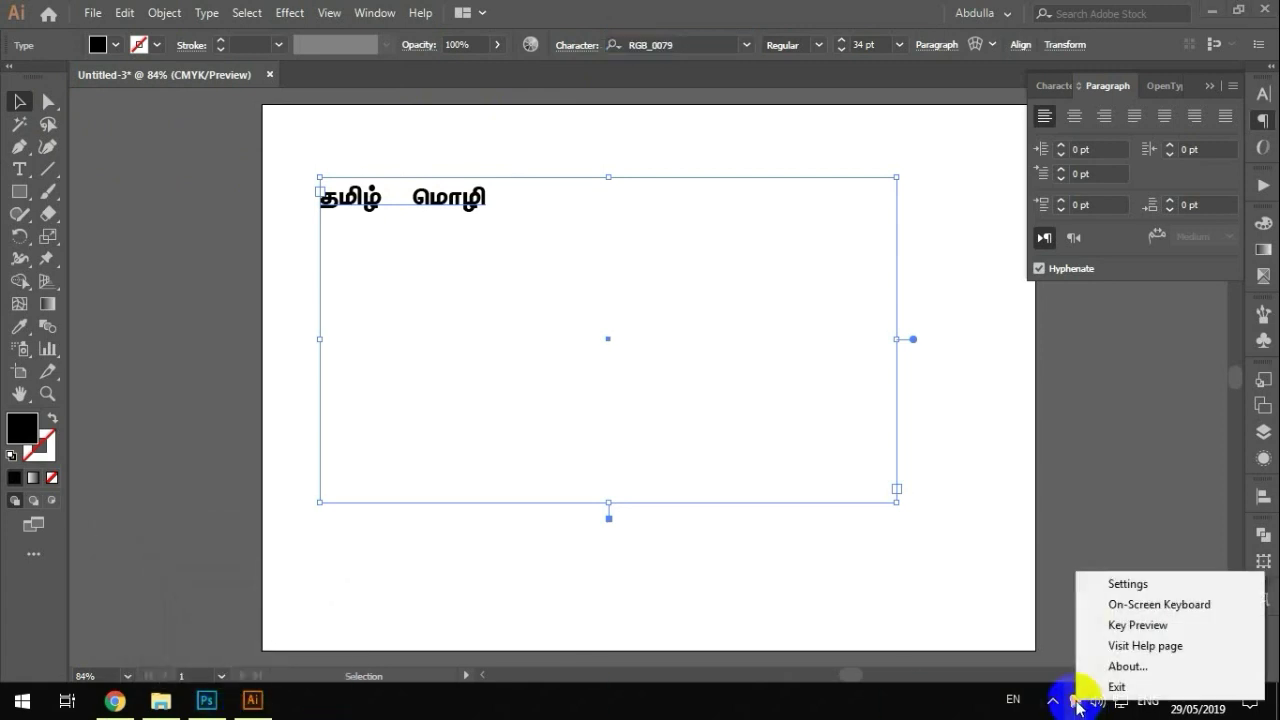
{"action": "left_click", "coordinate": [1122, 585]}
{"action": "left_click", "coordinate": [527, 300]}
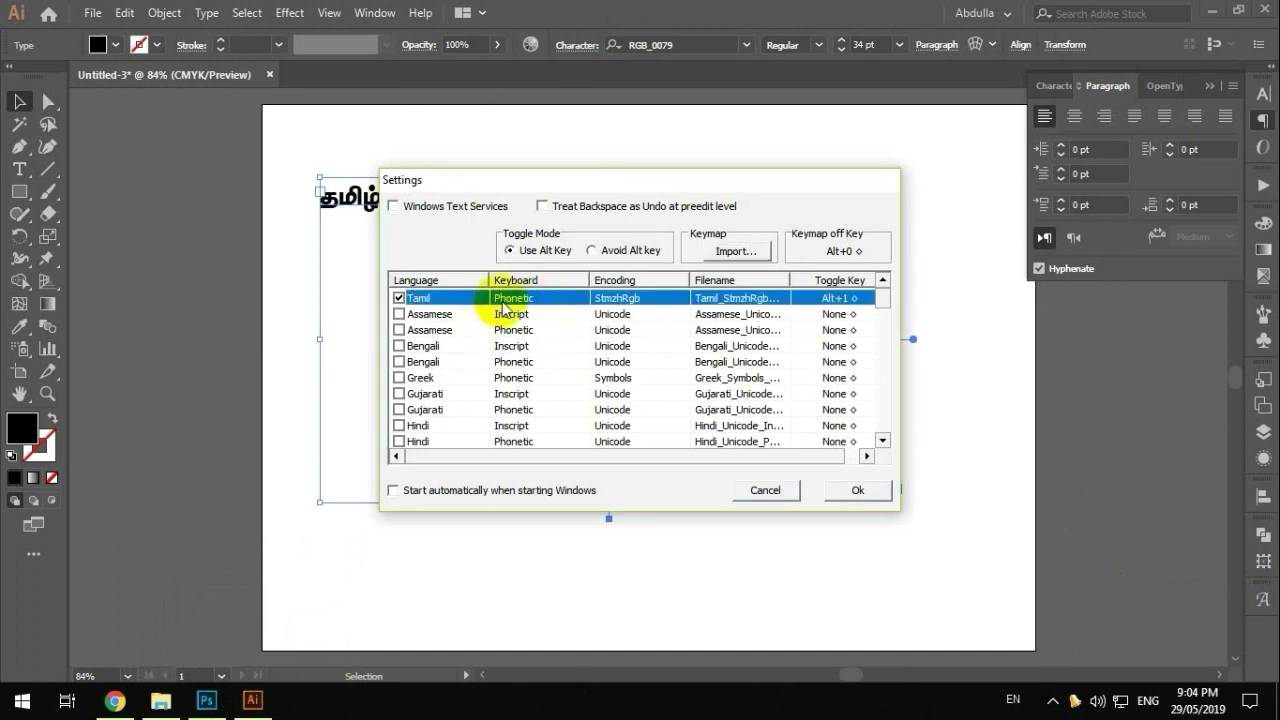
{"action": "left_click", "coordinate": [765, 490]}
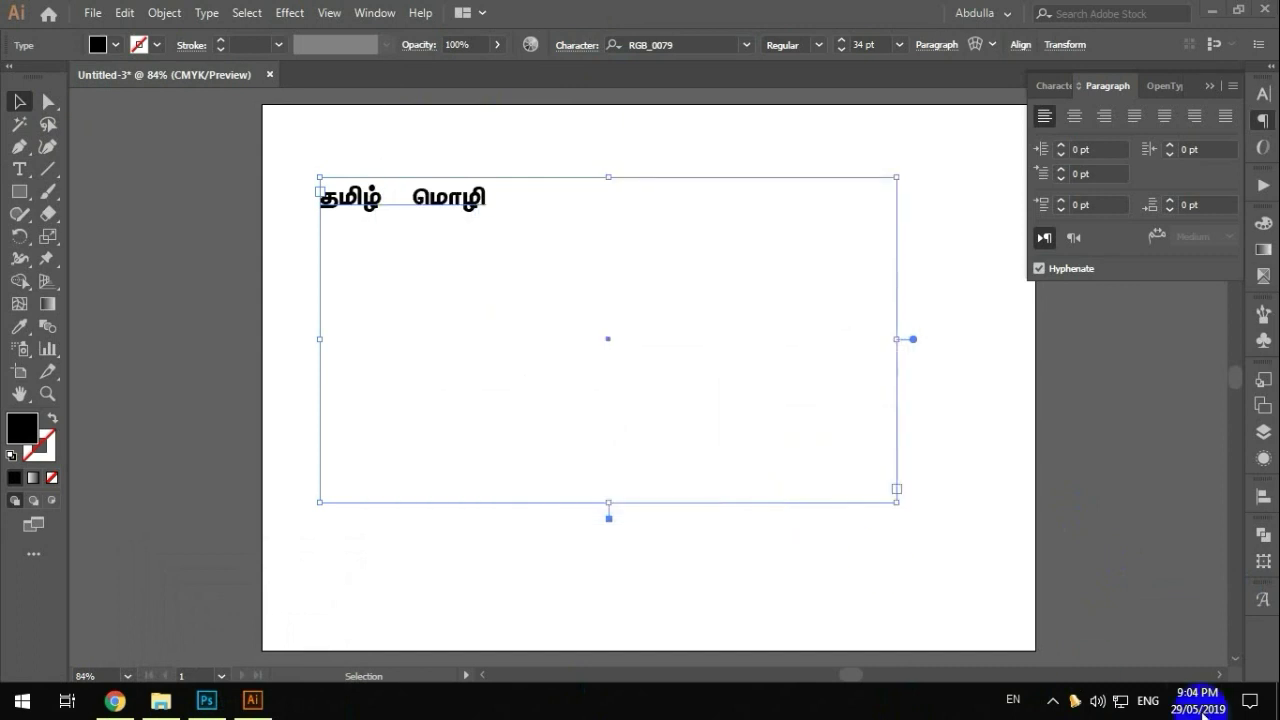
Step: Show NHM Writer's on-screen Tamil keyboard over the artboard to view its layout, and turn the keymap off
{"action": "right_click", "coordinate": [1074, 700]}
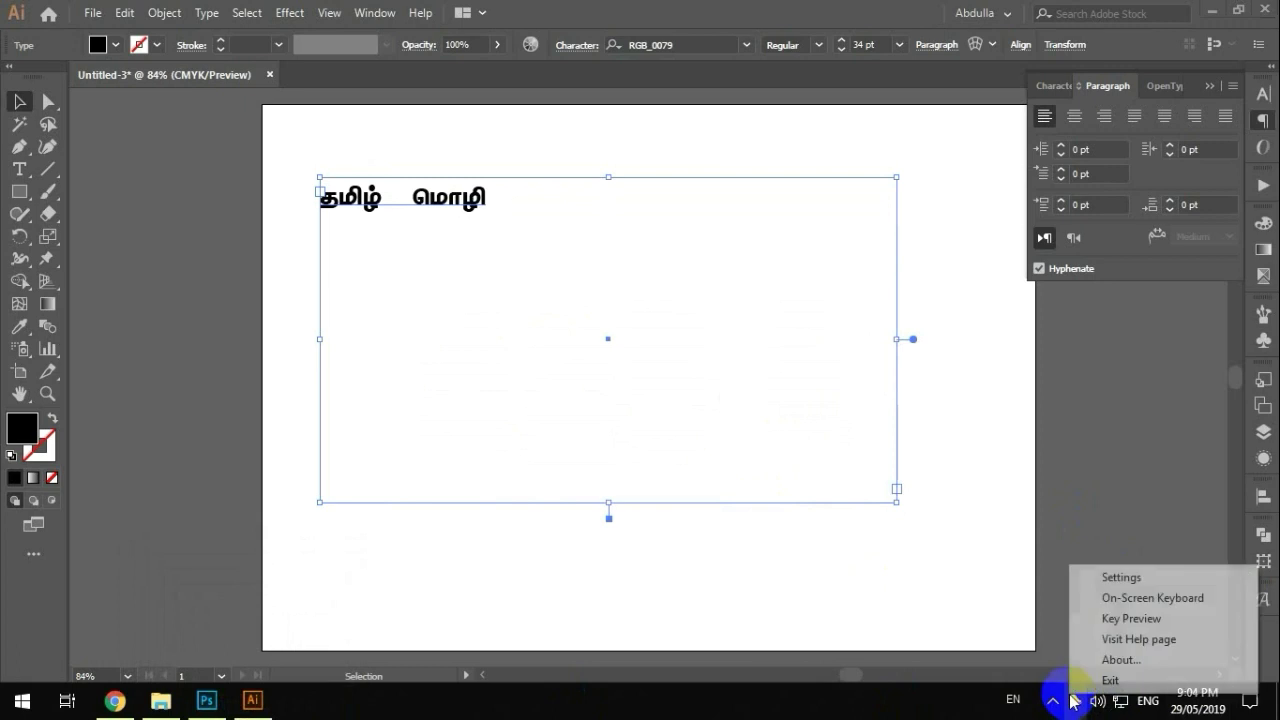
{"action": "left_click", "coordinate": [1105, 598]}
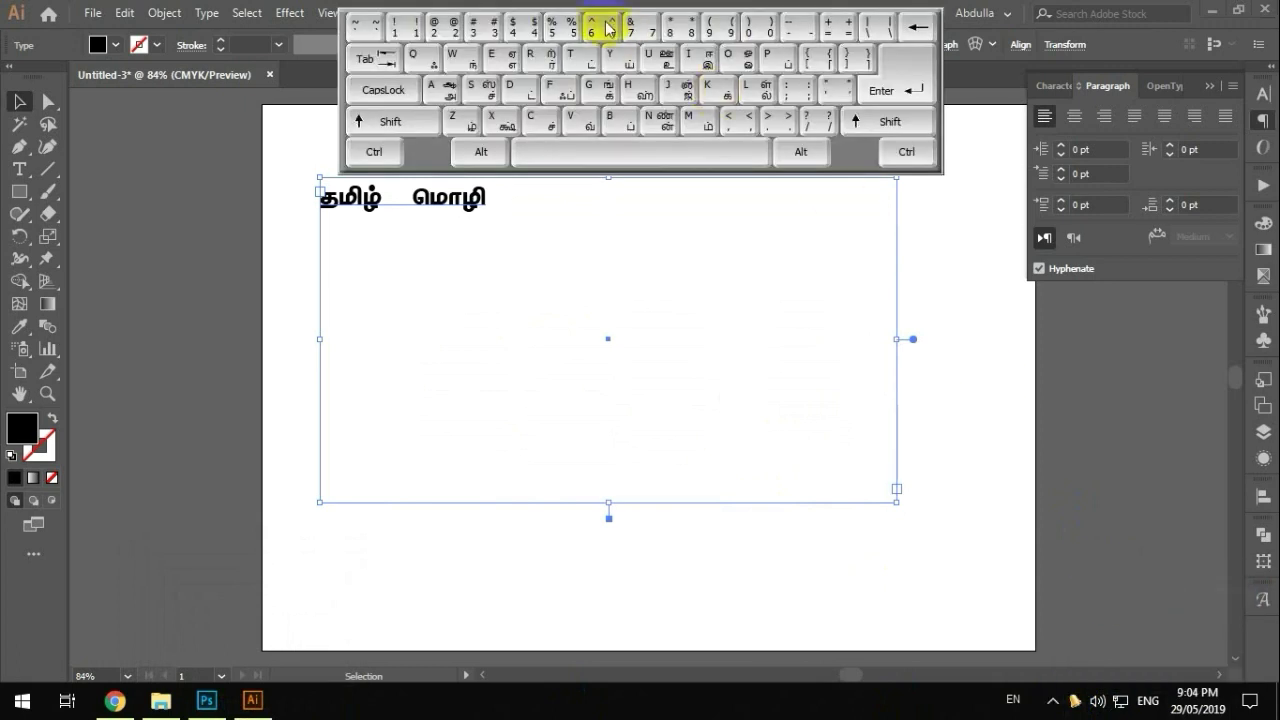
{"action": "left_click_drag", "start_coordinate": [600, 23], "coordinate": [523, 110]}
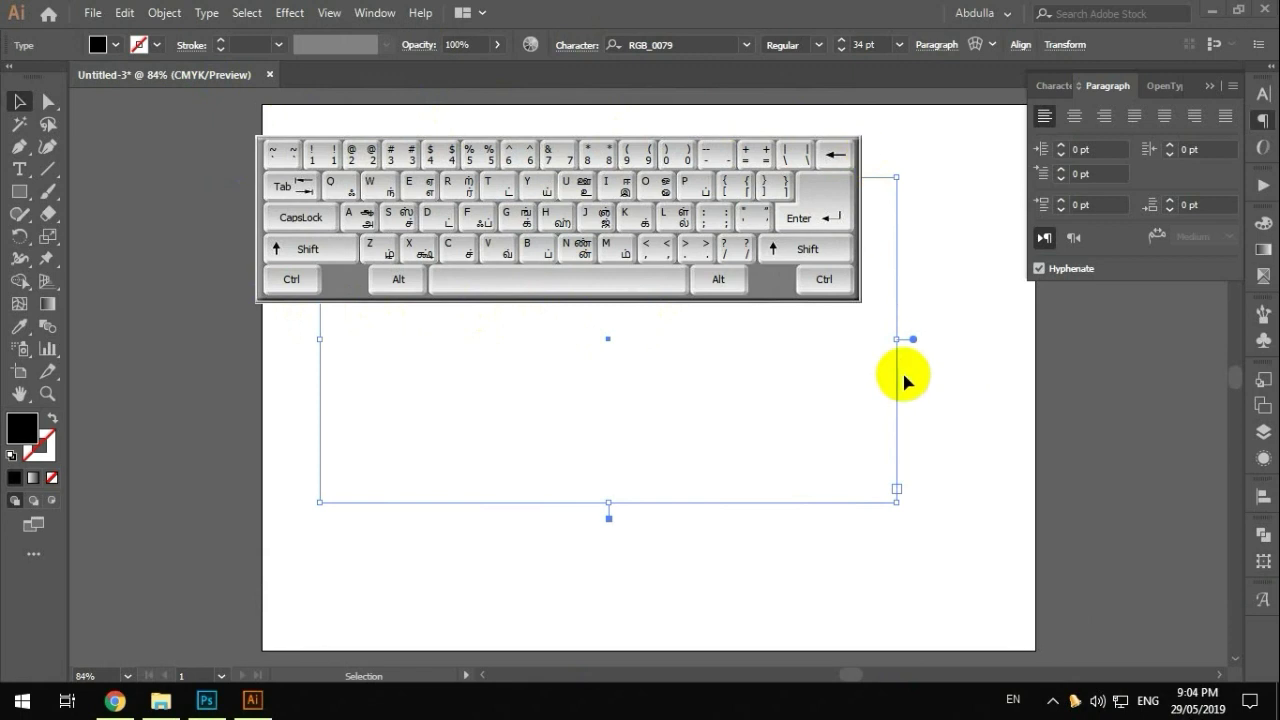
{"action": "left_click", "coordinate": [1070, 700]}
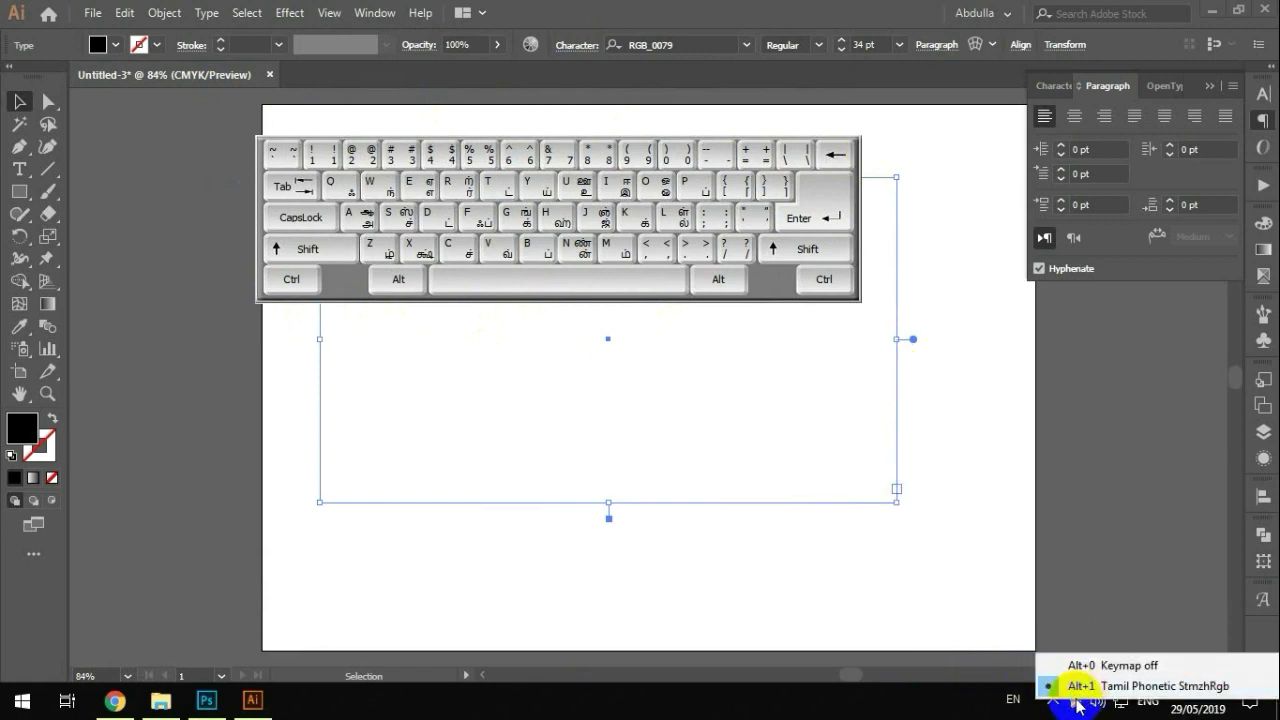
{"action": "left_click", "coordinate": [1078, 674]}
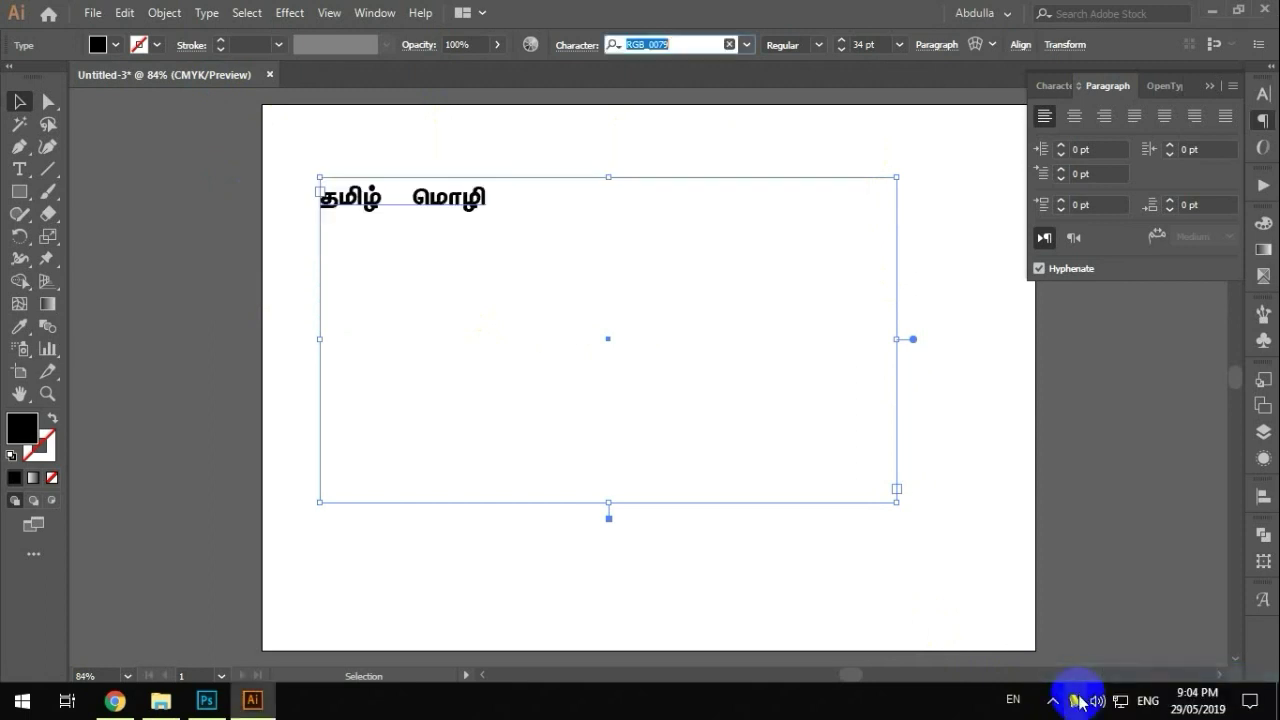
Step: Open NHM Writer's Key Preview strip
{"action": "right_click", "coordinate": [1075, 700]}
{"action": "left_click", "coordinate": [1100, 600]}
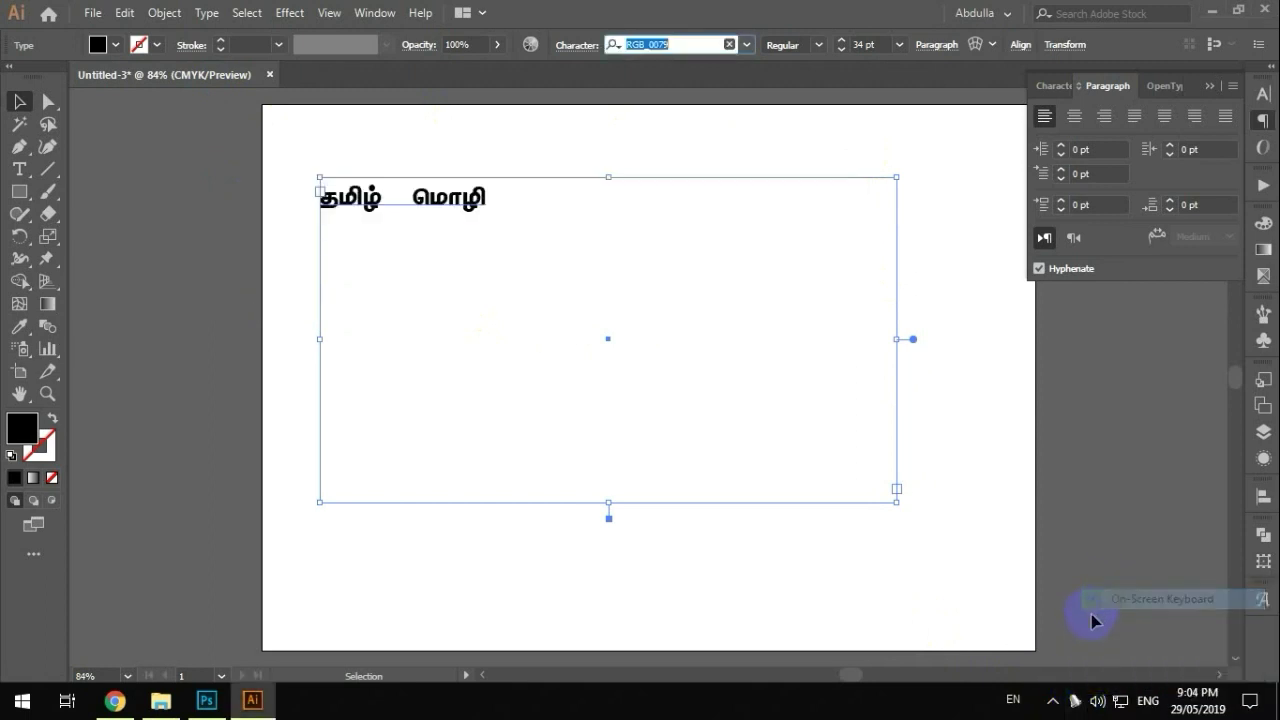
{"action": "right_click", "coordinate": [1072, 704]}
{"action": "left_click", "coordinate": [1104, 604]}
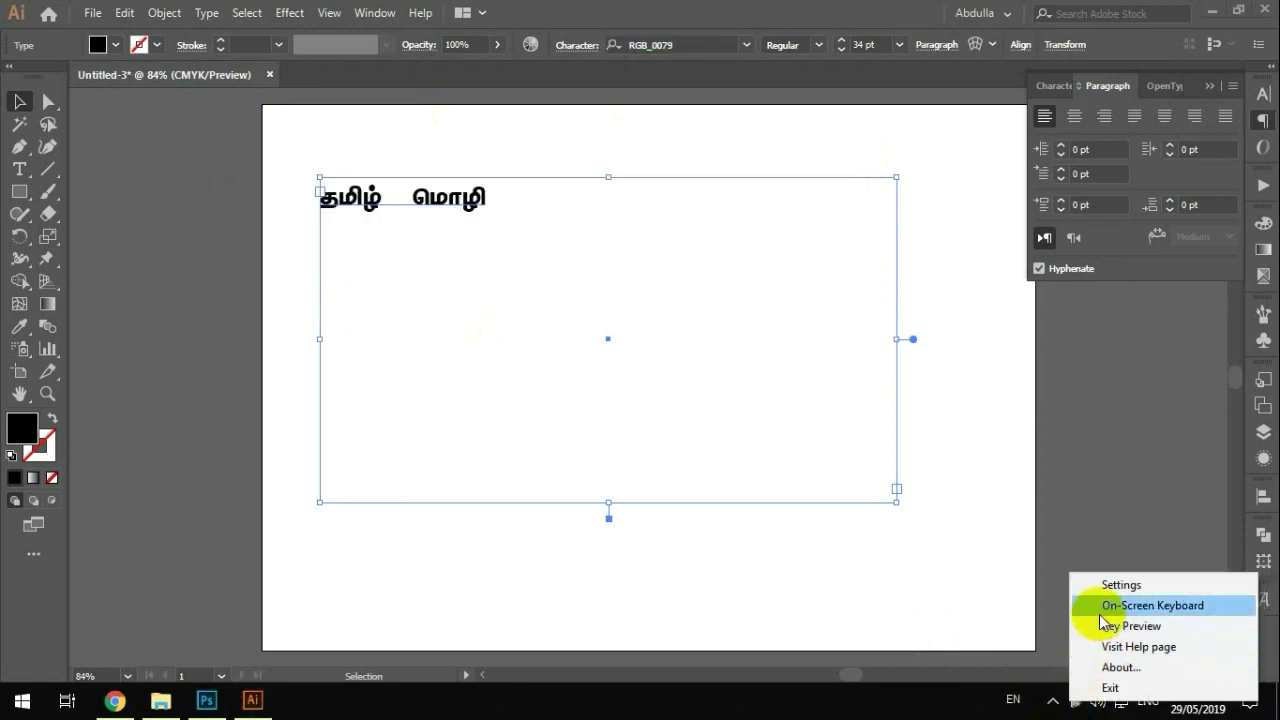
Step: Enter the Tamil letter ட் after மொழி, clearing the first trial letters, and page forward through the Key Preview
{"action": "double_click", "coordinate": [430, 205]}
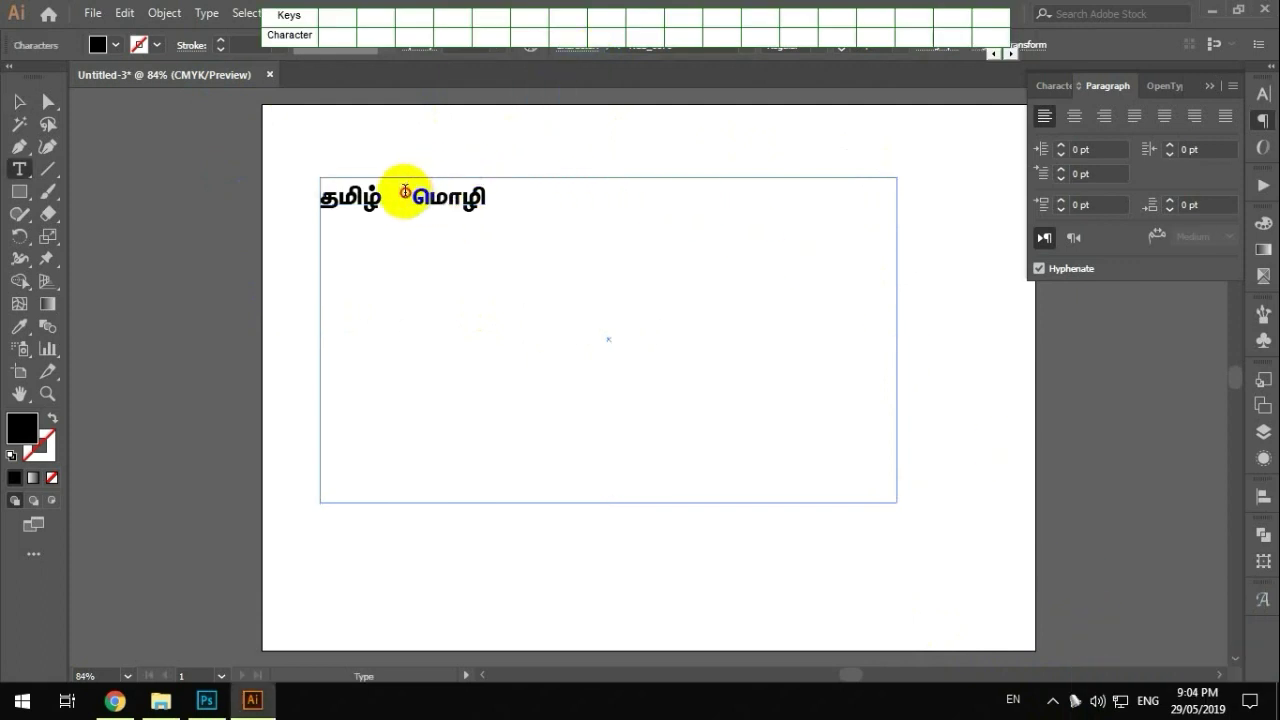
{"action": "mouse_move", "coordinate": [410, 196]}
{"action": "left_mouse_down"}
{"action": "mouse_move", "coordinate": [363, 200]}
{"action": "mouse_move", "coordinate": [390, 195]}
{"action": "left_mouse_up"}
{"action": "key", "text": "Right"}
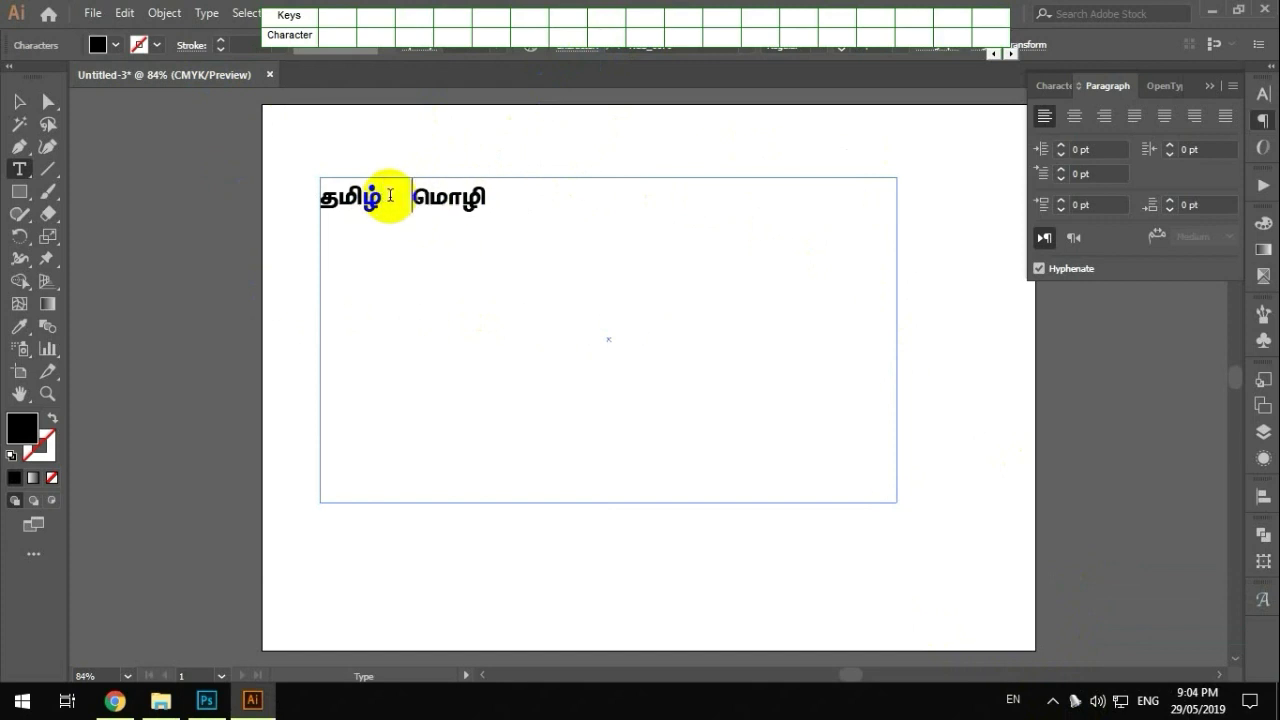
{"action": "key", "text": "Right"}
{"action": "key", "text": "Right"}
{"action": "type", "text": "ஜந்"}
{"action": "key", "text": "BackSpace"}
{"action": "key", "text": "BackSpace"}
{"action": "key", "text": "BackSpace"}
{"action": "type", "text": "ட்"}
{"action": "left_click", "coordinate": [1005, 55]}
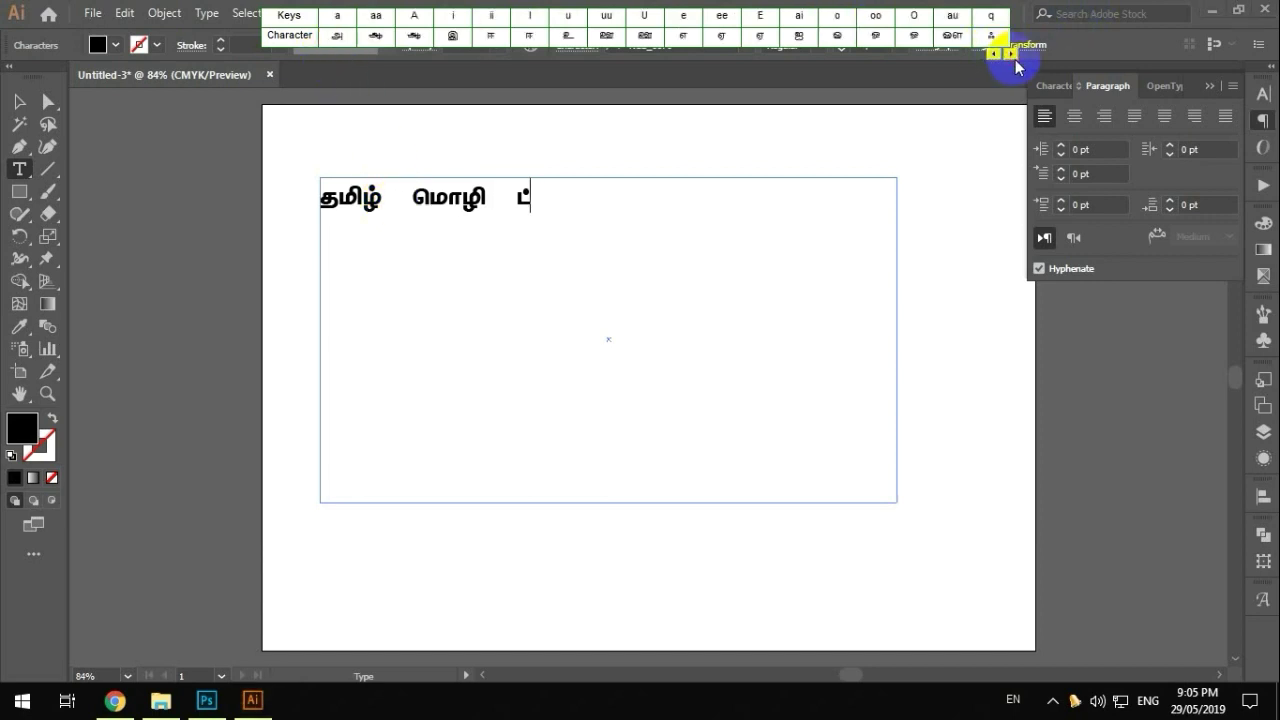
Step: Page forward through the Key Preview to the row of keys from ra to G, and close the preview strip
{"action": "left_click", "coordinate": [1008, 55]}
{"action": "left_click", "coordinate": [1008, 55]}
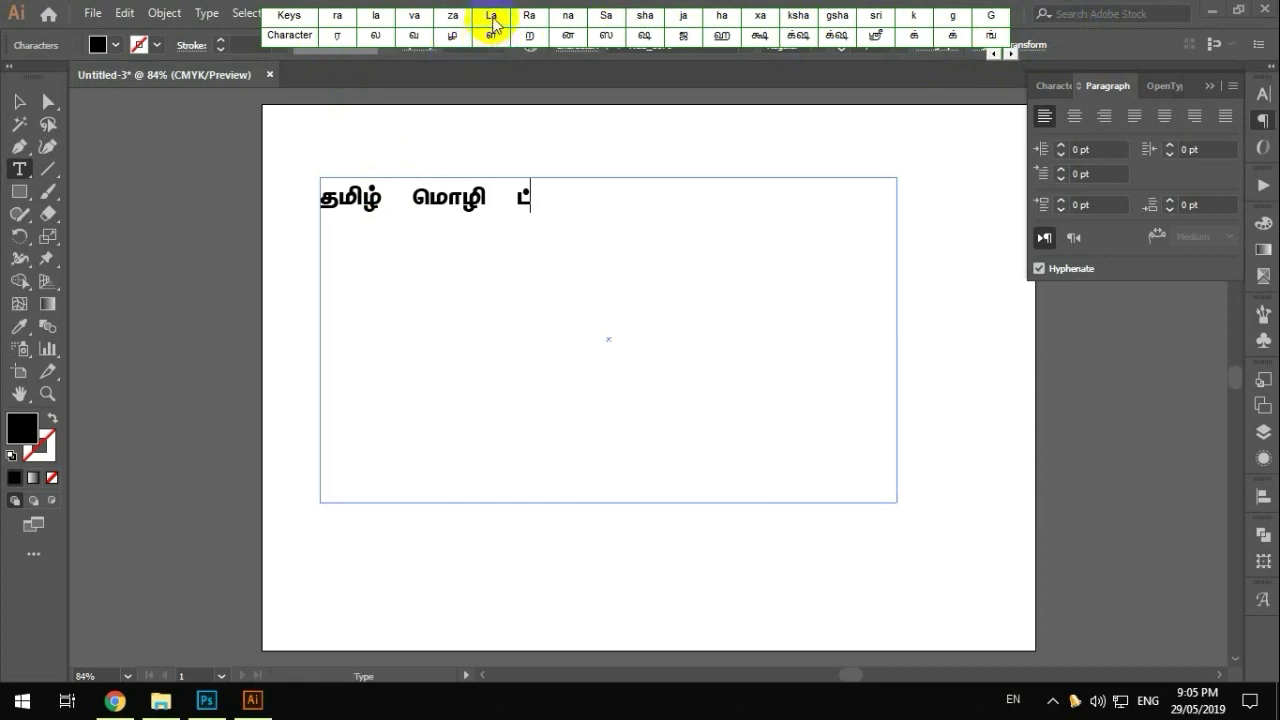
{"action": "left_click", "coordinate": [1075, 703]}
{"action": "right_click", "coordinate": [1075, 703]}
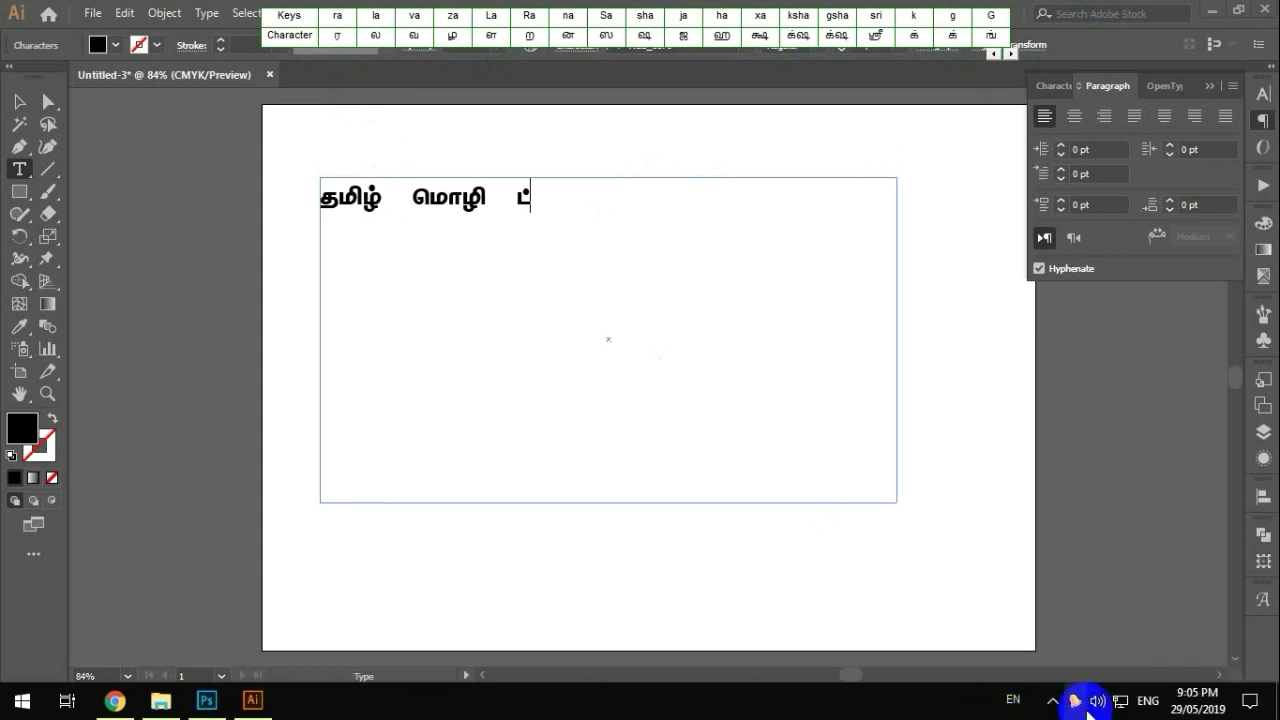
{"action": "left_click", "coordinate": [1097, 631]}
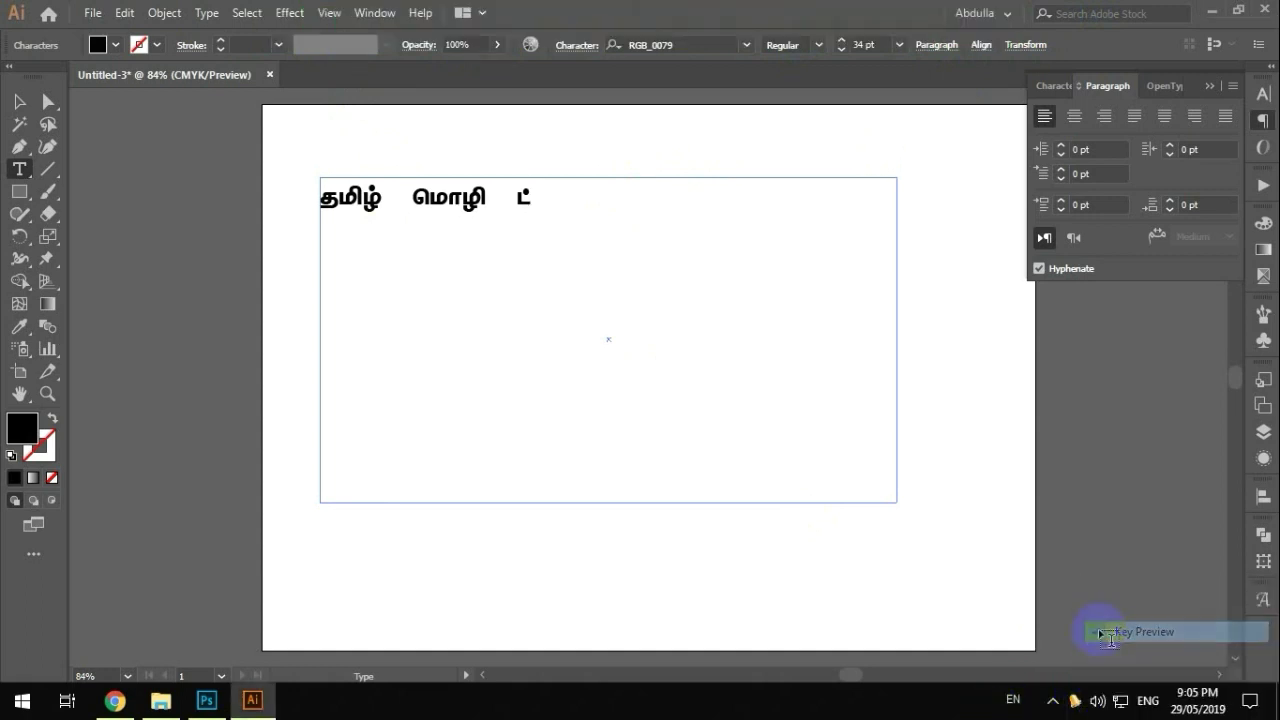
Step: Replace the letter ட் after மொழி with ளா, and turn the Tamil Phonetic StmzhRgb keymap off
{"action": "left_click_drag", "start_coordinate": [523, 199], "coordinate": [530, 203]}
{"action": "left_click", "coordinate": [523, 200]}
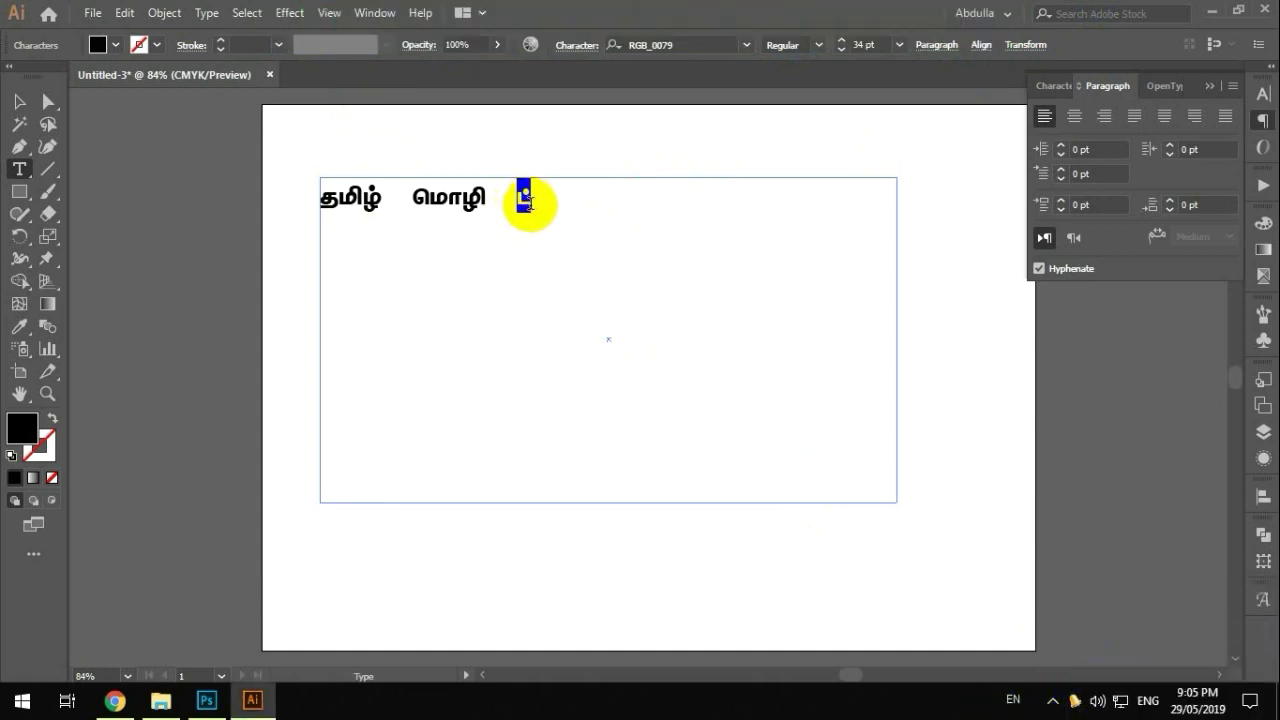
{"action": "type", "text": "ள்"}
{"action": "type", "text": "ா"}
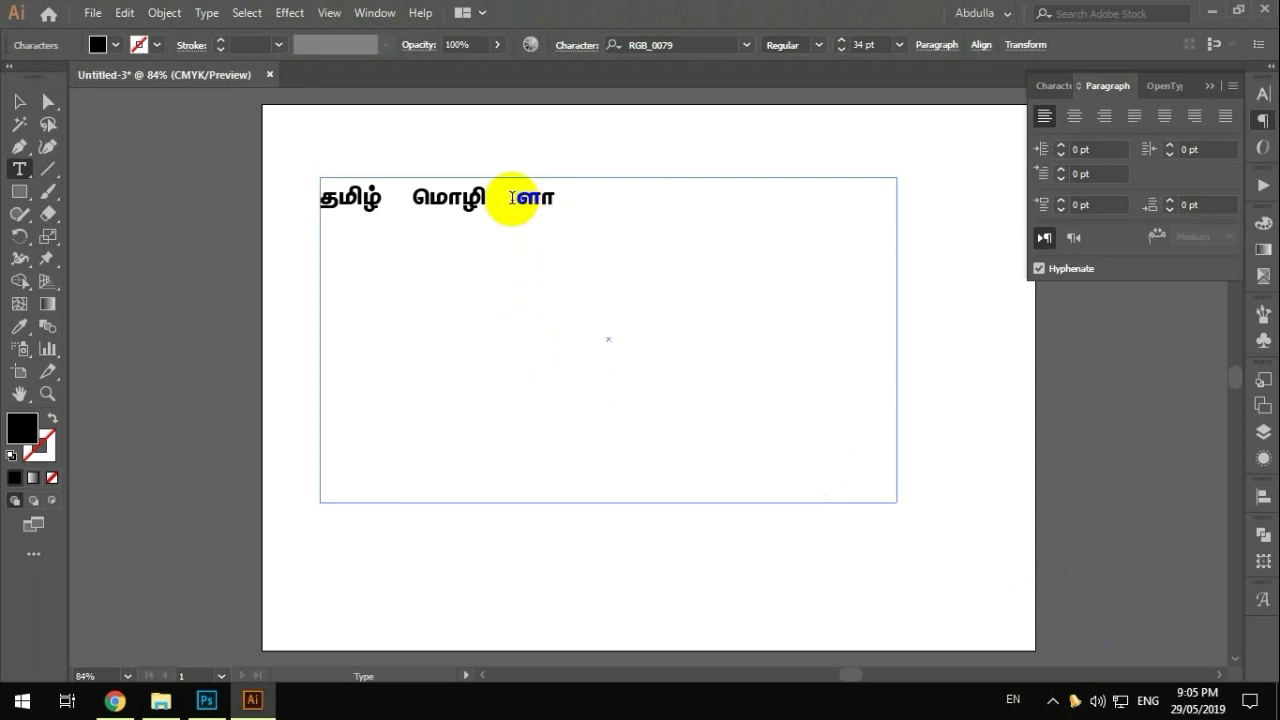
{"action": "left_click_drag", "start_coordinate": [508, 203], "coordinate": [569, 205]}
{"action": "left_click", "coordinate": [568, 204]}
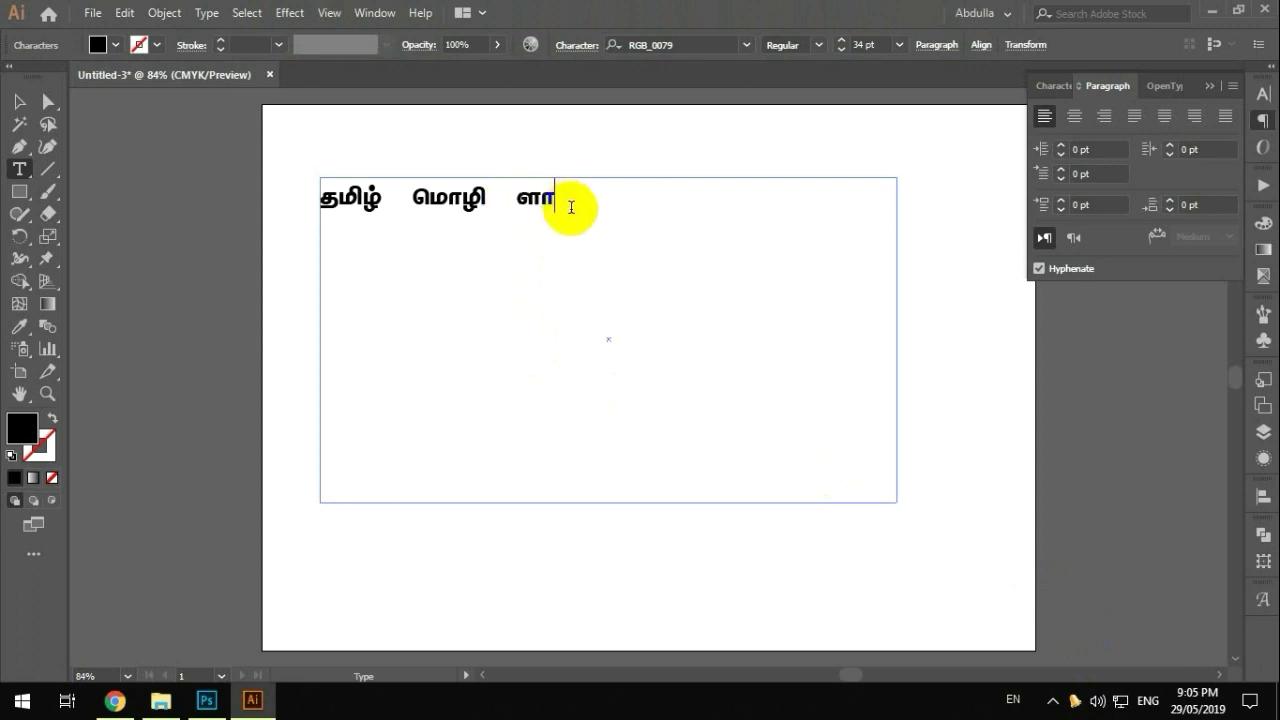
{"action": "key", "text": "alt"}
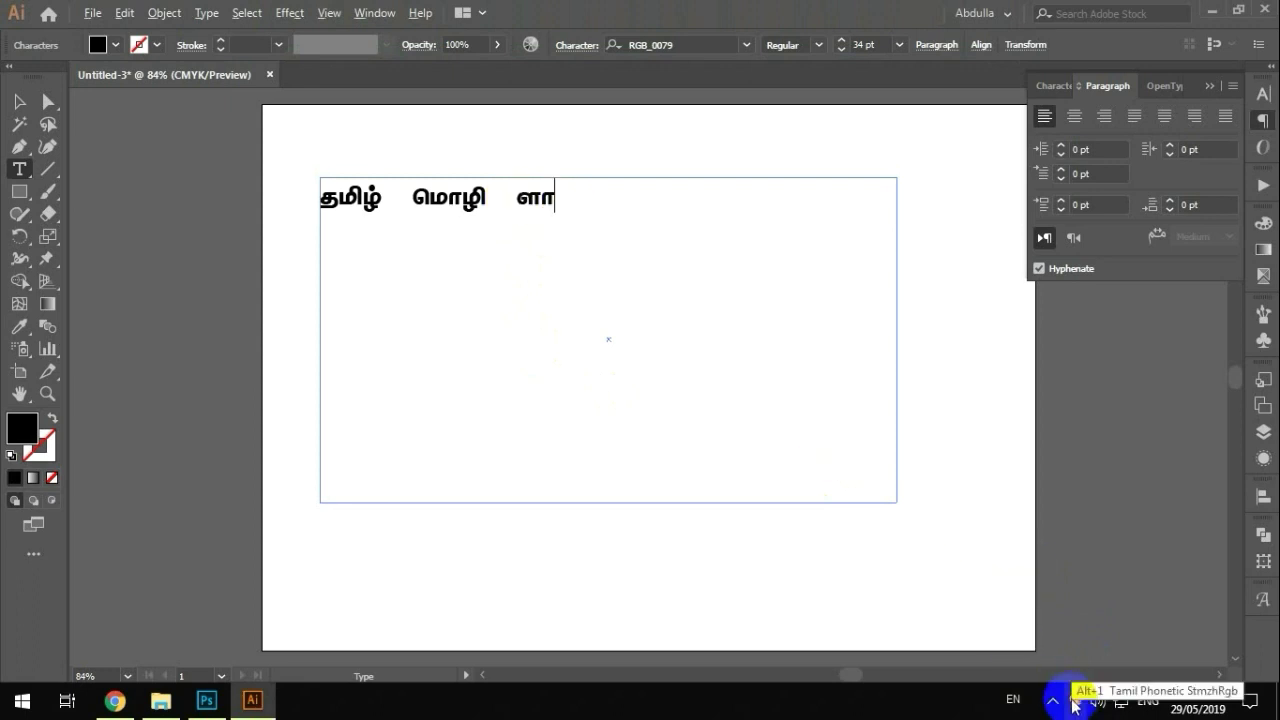
Step: Bring up the Font and Nhm folder briefly, and in Photoshop move the red தமிழ் மொழி text slightly right and down
{"action": "left_click", "coordinate": [163, 699]}
{"action": "left_click", "coordinate": [360, 543]}
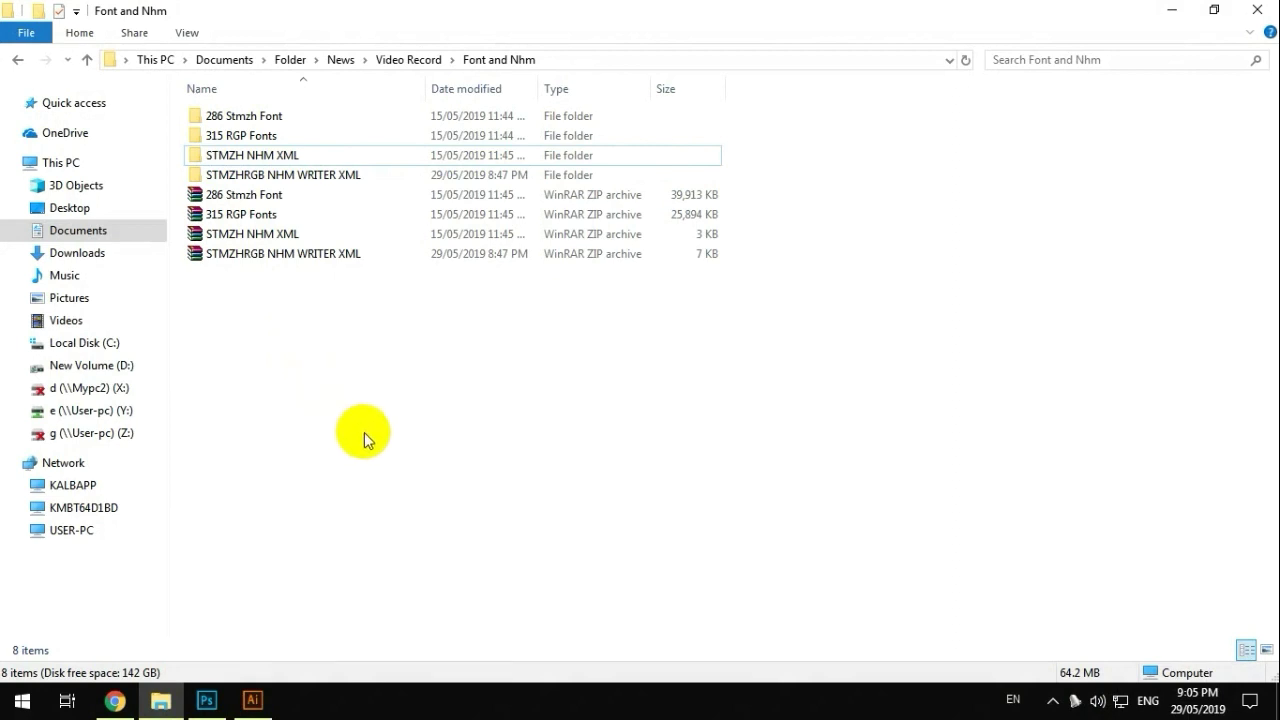
{"action": "left_click", "coordinate": [206, 700]}
{"action": "left_click_drag", "start_coordinate": [474, 305], "coordinate": [472, 315]}
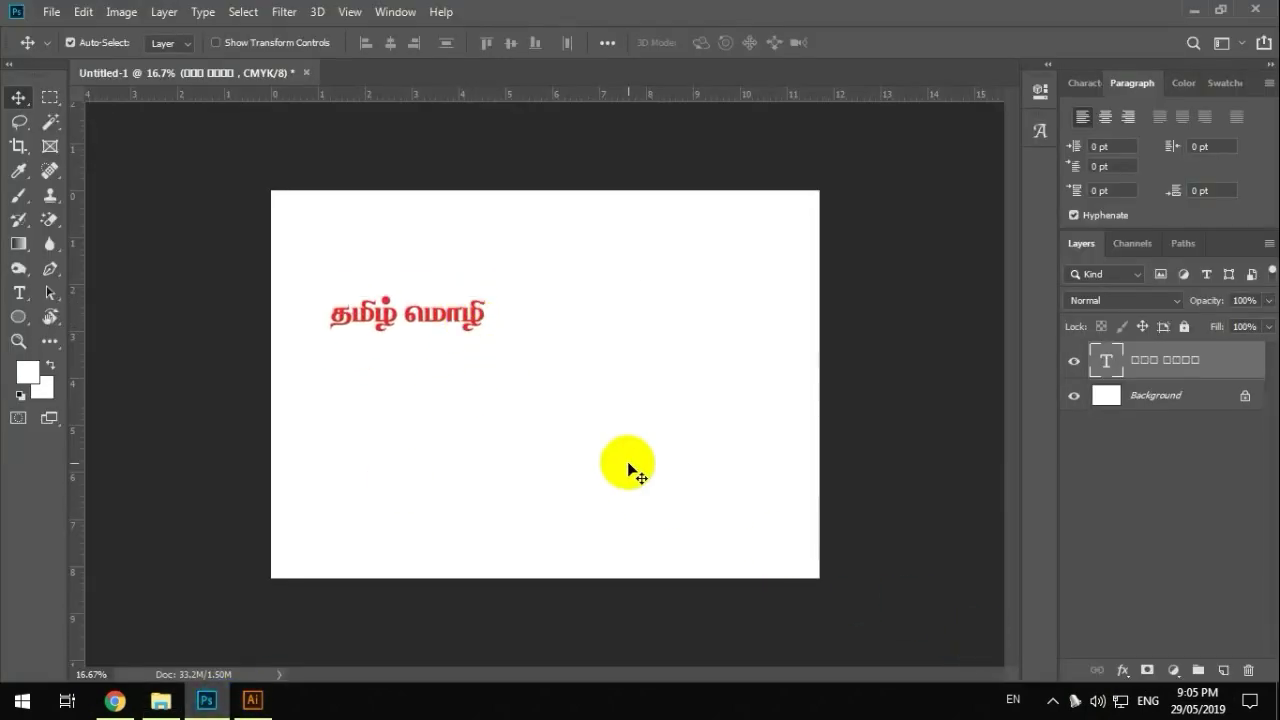
{"action": "left_click_drag", "start_coordinate": [434, 303], "coordinate": [463, 322]}
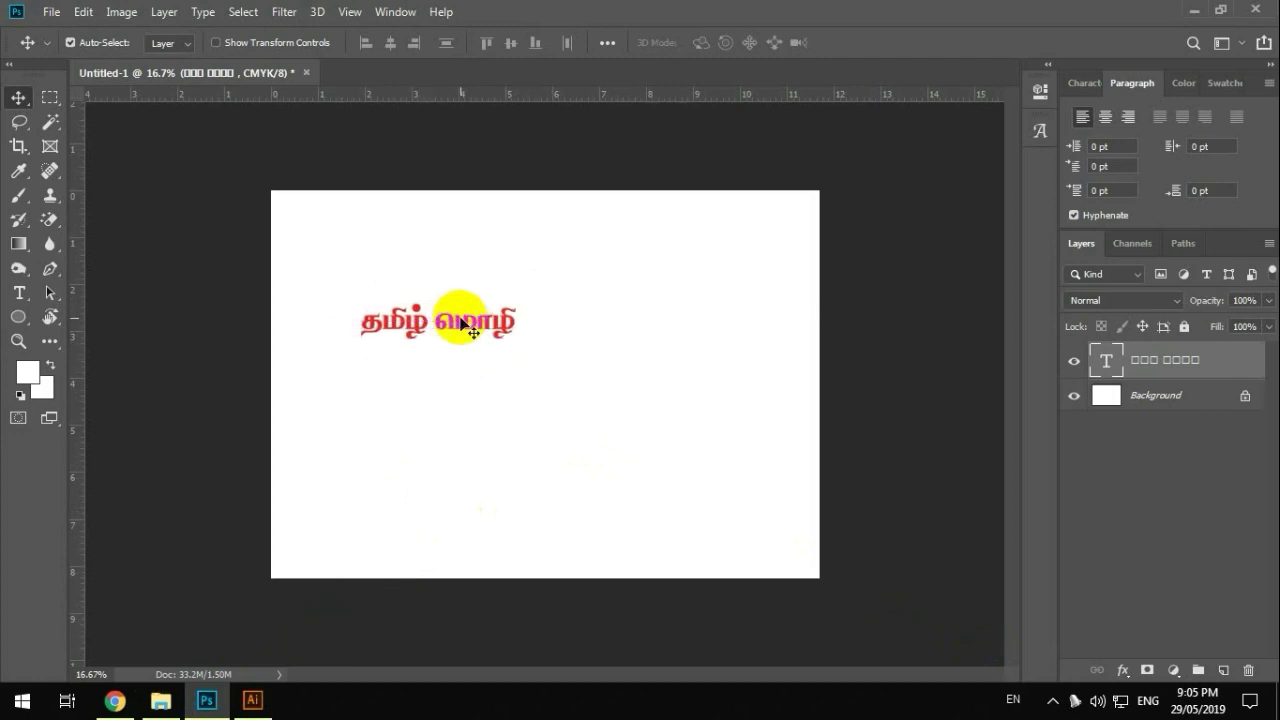